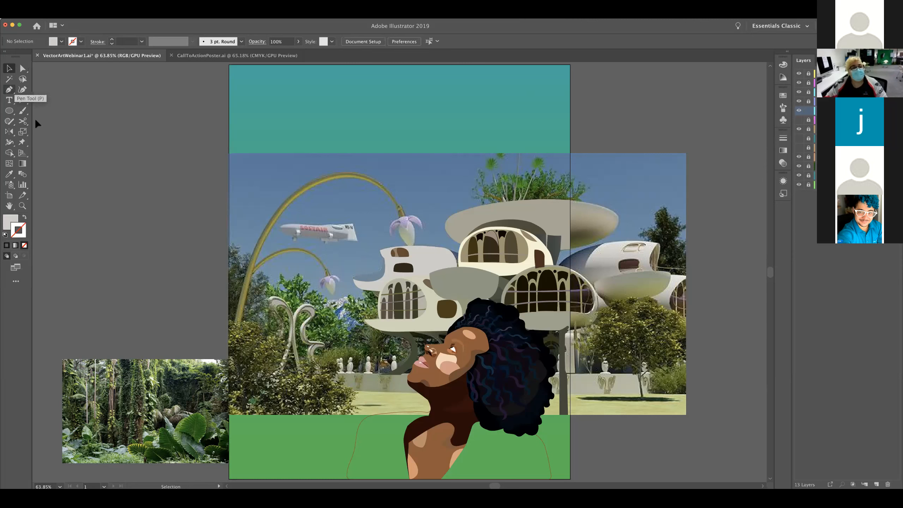
Look through the shape tools grouped with the Ellipse tool and the list of available workspaces, keeping Essentials Classic
left_click(10, 112)
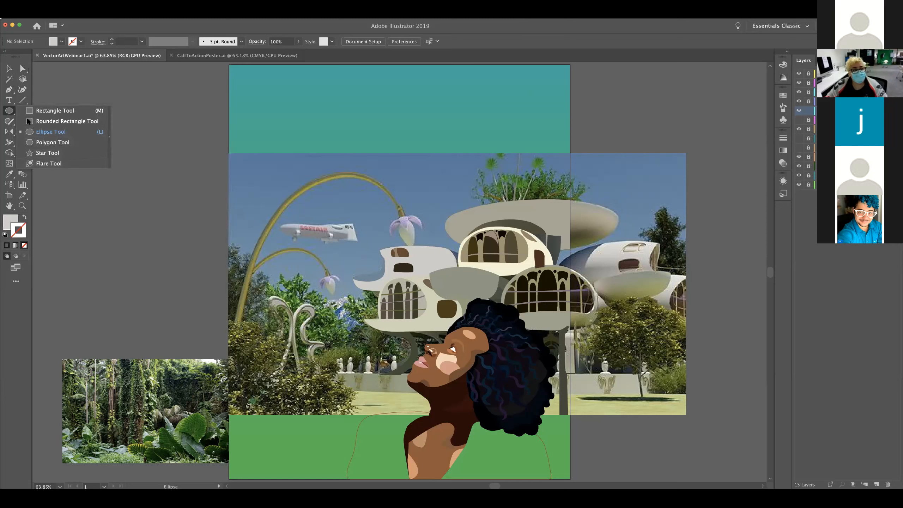
left_click(398, 228)
left_click(431, 272)
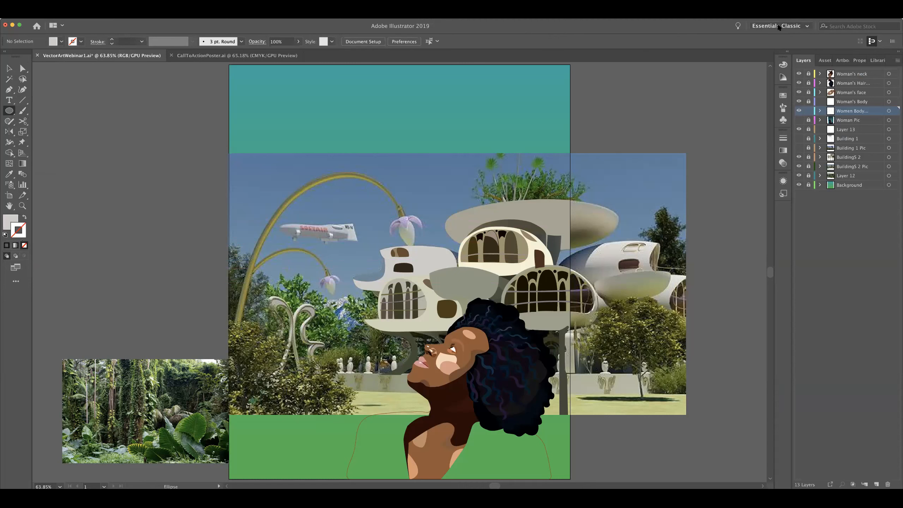
left_click(807, 28)
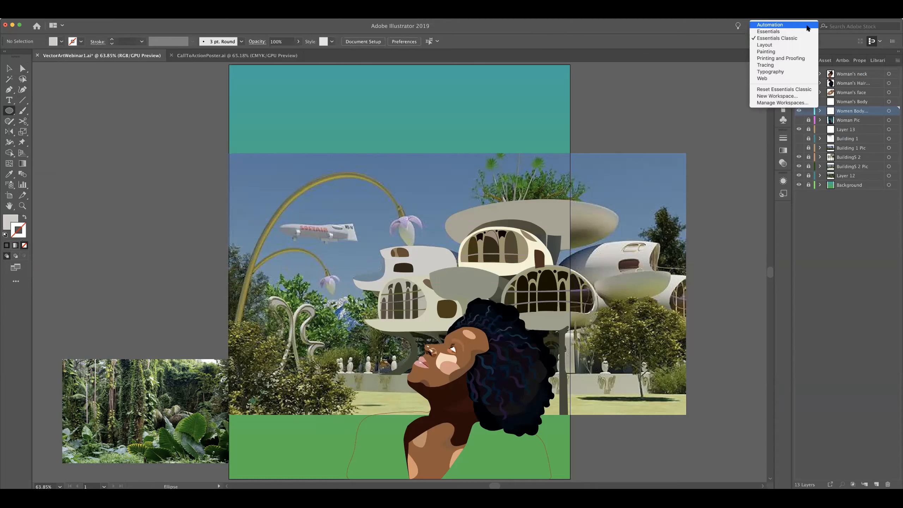
left_click(734, 39)
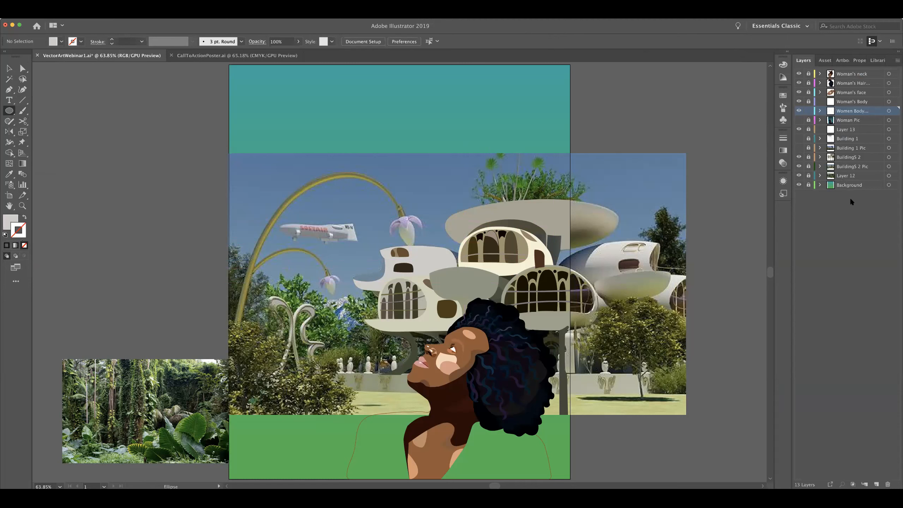
Look through the document's artboards and the saved library colors and graphics, ending back on the layer list
left_click(826, 61)
left_click(850, 61)
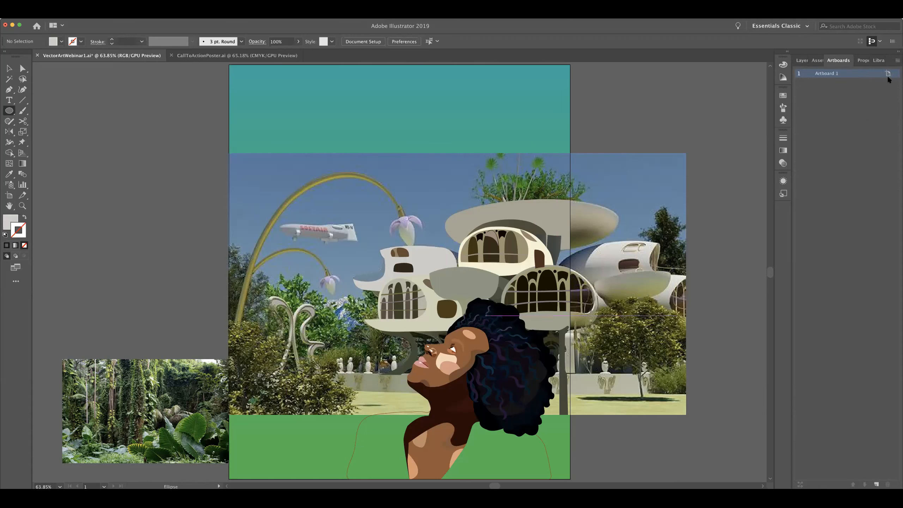
left_click(866, 60)
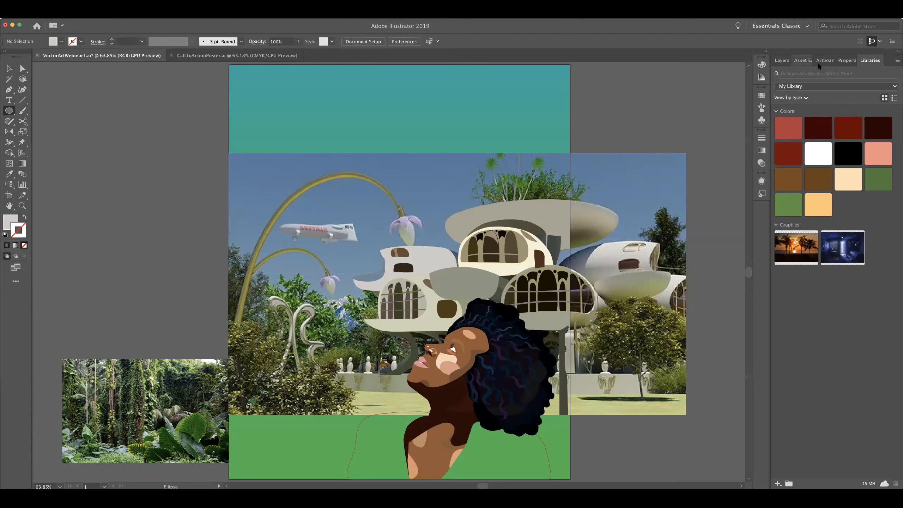
left_click(782, 60)
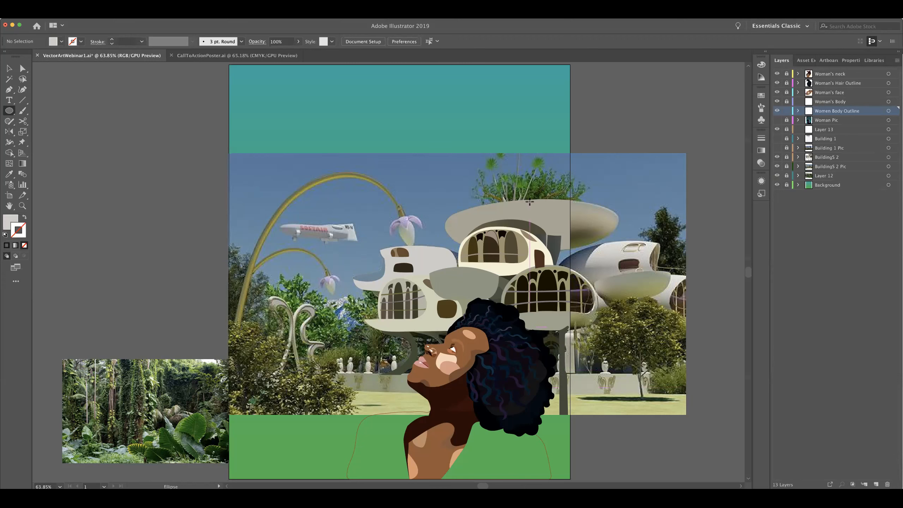
Unlock the BuildingS 2 Pic layer, hide its reference photo, and lock the layer again
key("v")
left_click(835, 167)
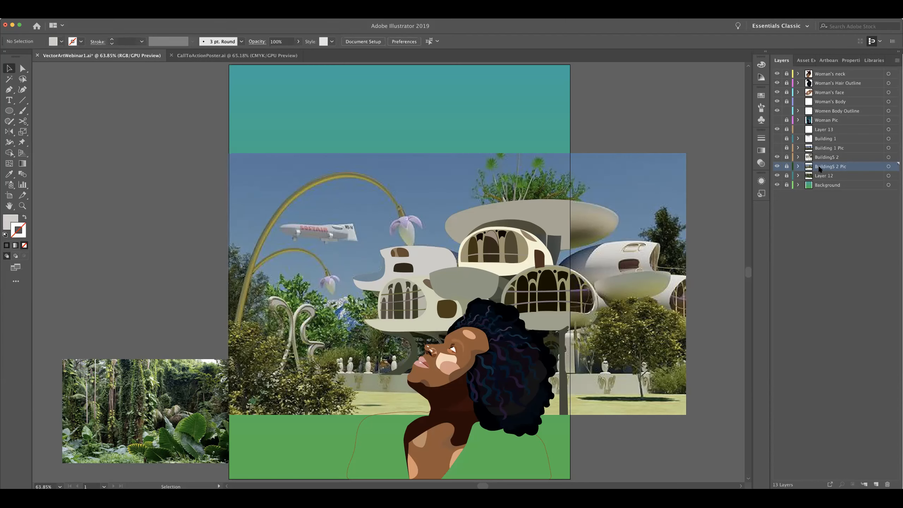
left_click(786, 166)
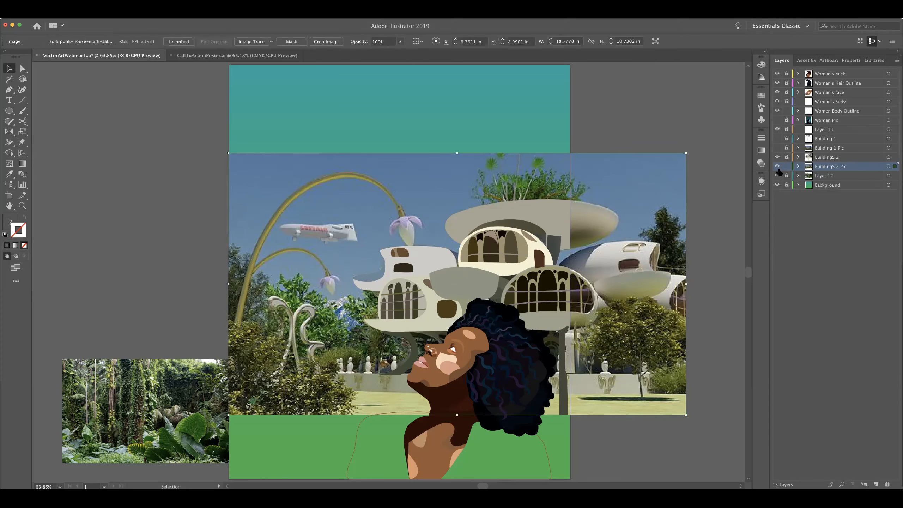
left_click(777, 166)
left_click(777, 166)
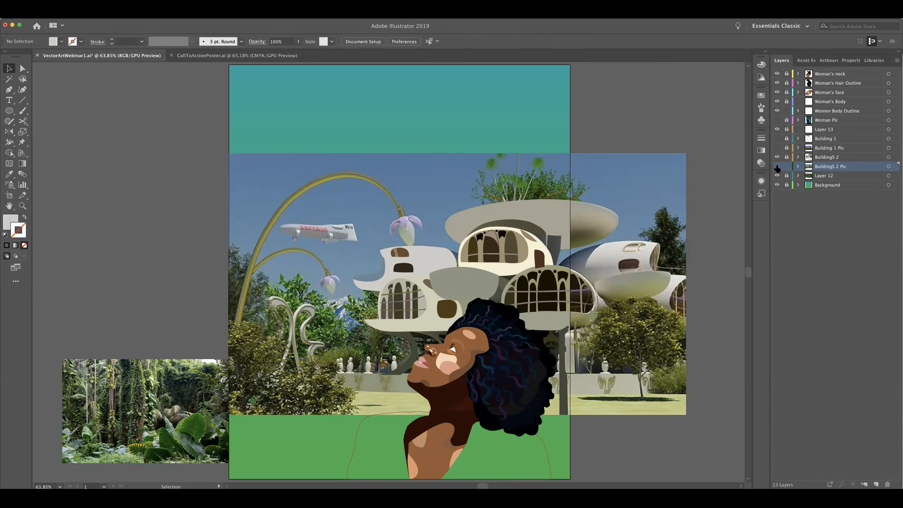
left_click(778, 166)
left_click(787, 166)
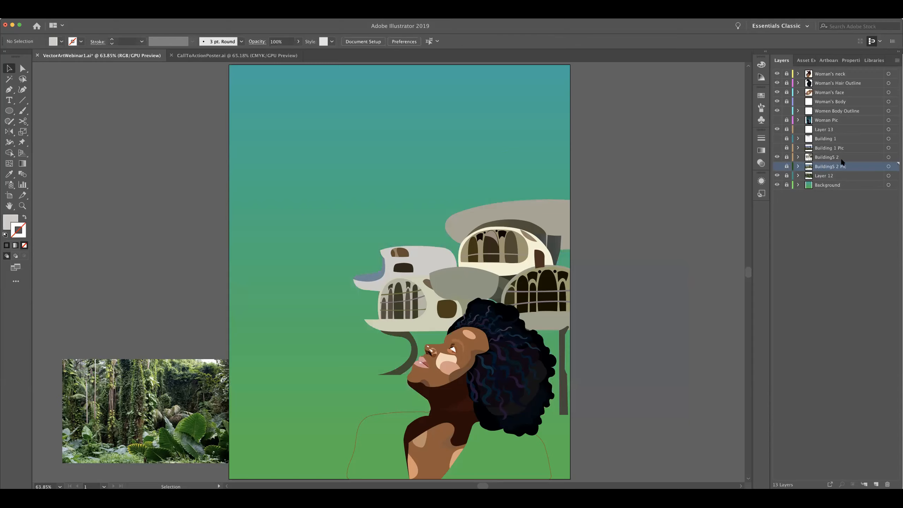
Preview the artwork with the BuildingS 2 layer toggled off and on, and with the Woman Pic reference photo temporarily shown
left_click(777, 157)
left_click(777, 157)
left_click(778, 157)
left_click(776, 120)
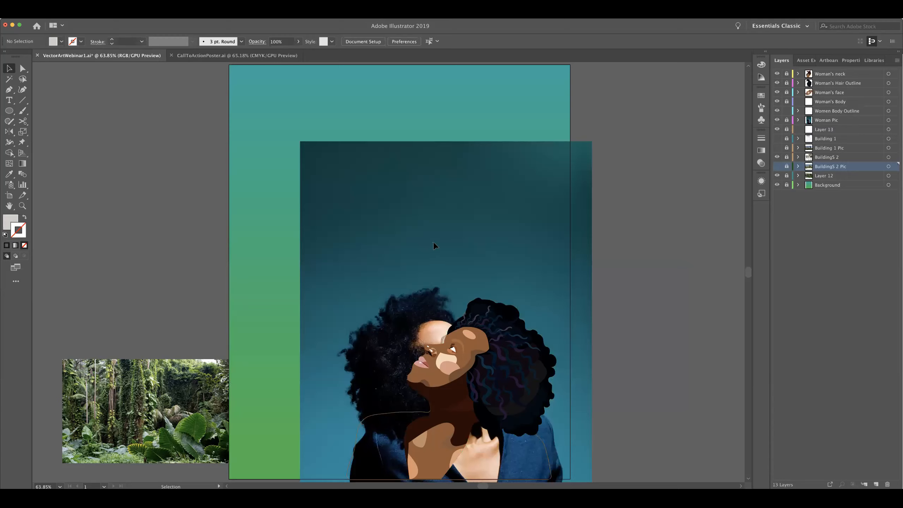
left_click(777, 120)
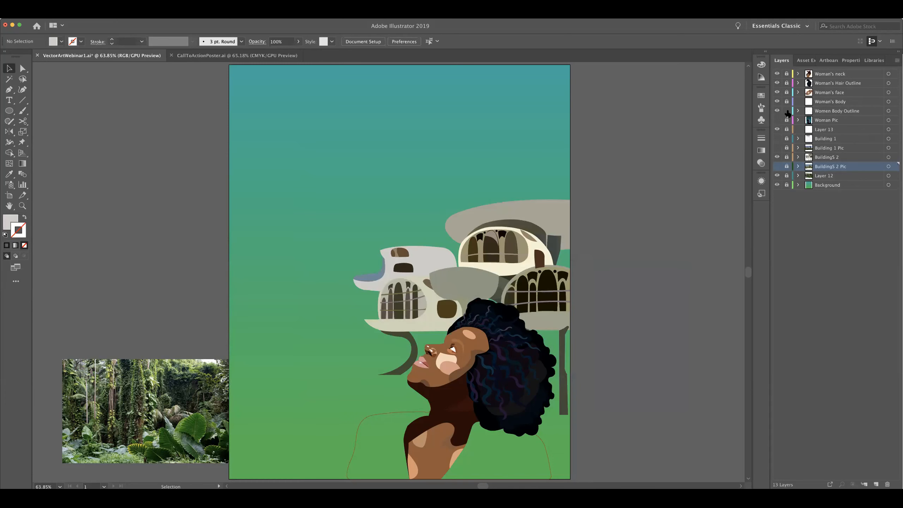
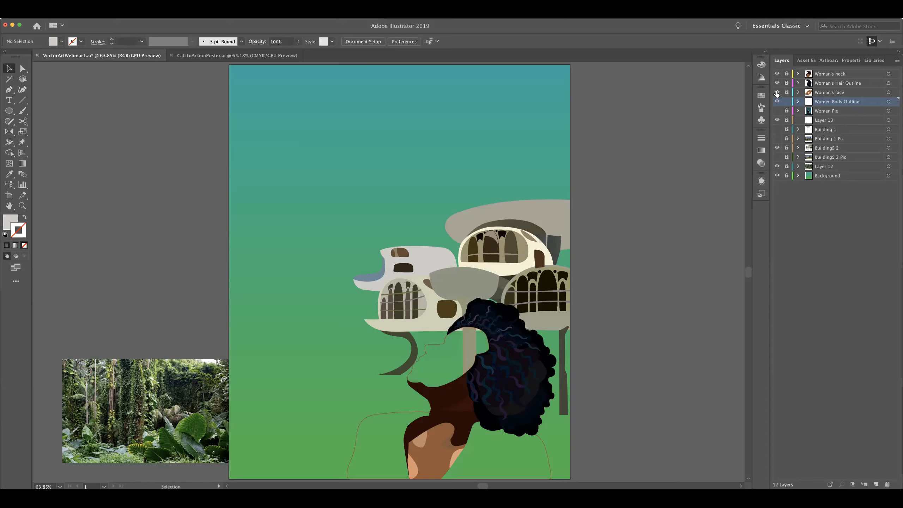
Preview the artwork with the Woman's face, Woman's Hair Outline and Woman's neck layers toggled off and on
left_click(836, 85)
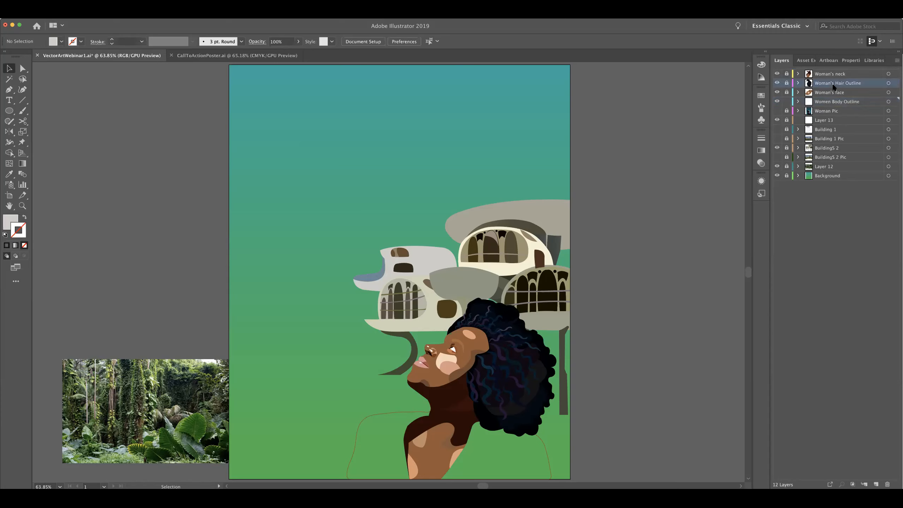
left_click(777, 84)
left_click(776, 84)
left_click(777, 84)
left_click(777, 84)
left_click(778, 77)
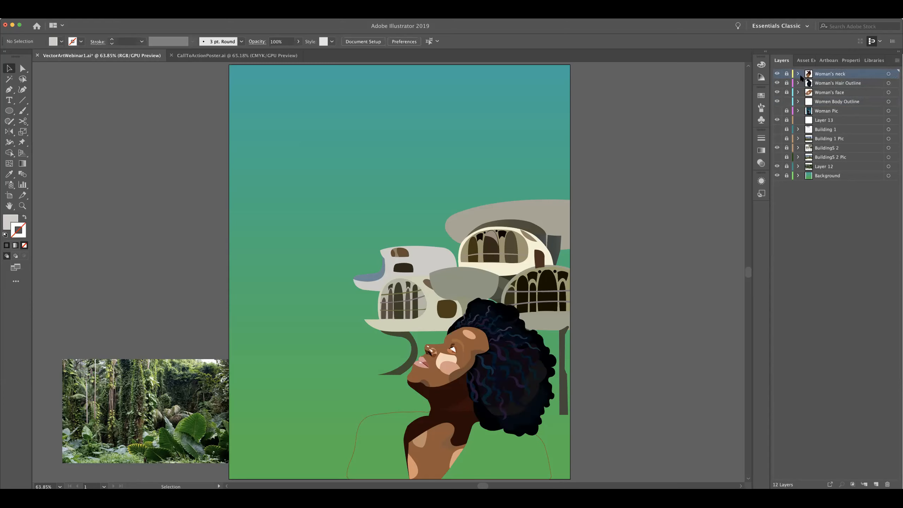
left_click(778, 74)
left_click(777, 74)
left_click(777, 75)
left_click(777, 74)
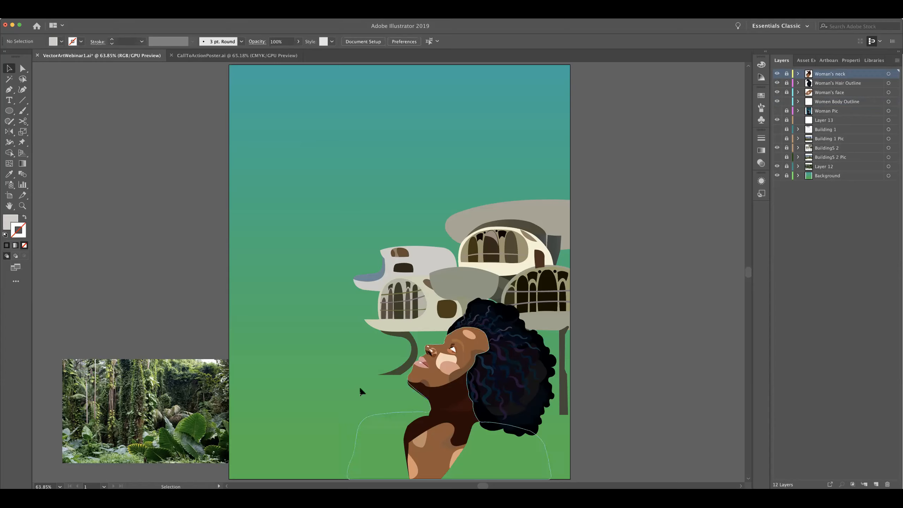
Select the woman's body outline path, show the Woman Pic photo to compare it, and toggle the Women Body Outline layer's lock
left_click(541, 440)
left_click(540, 439)
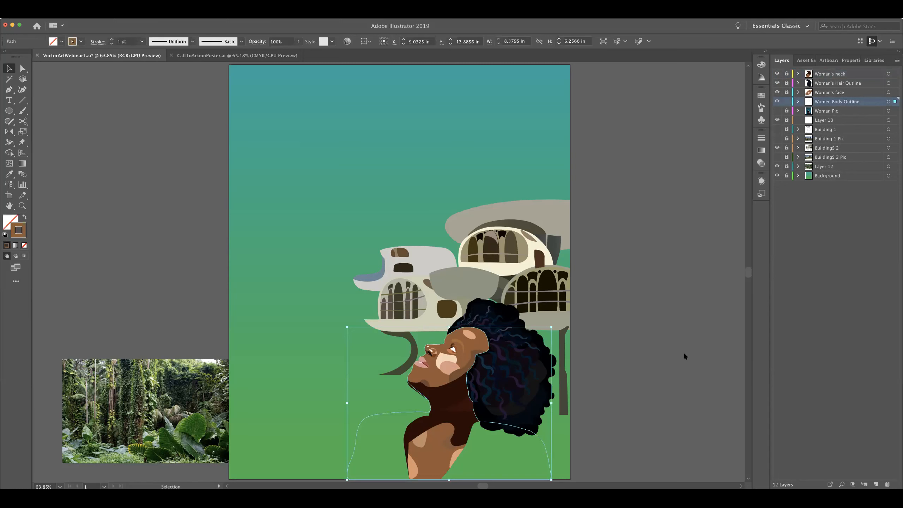
left_click(778, 112)
left_click(777, 112)
left_click(829, 112)
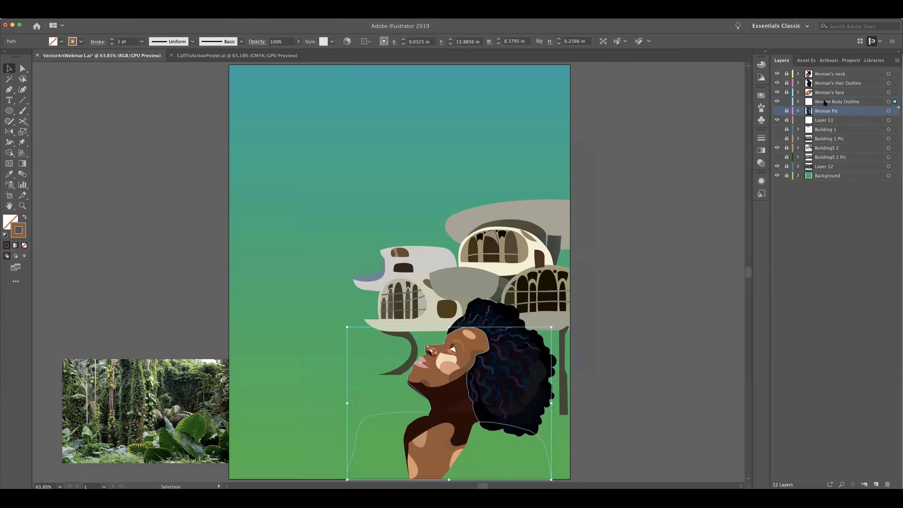
left_click(824, 102)
left_click(777, 111)
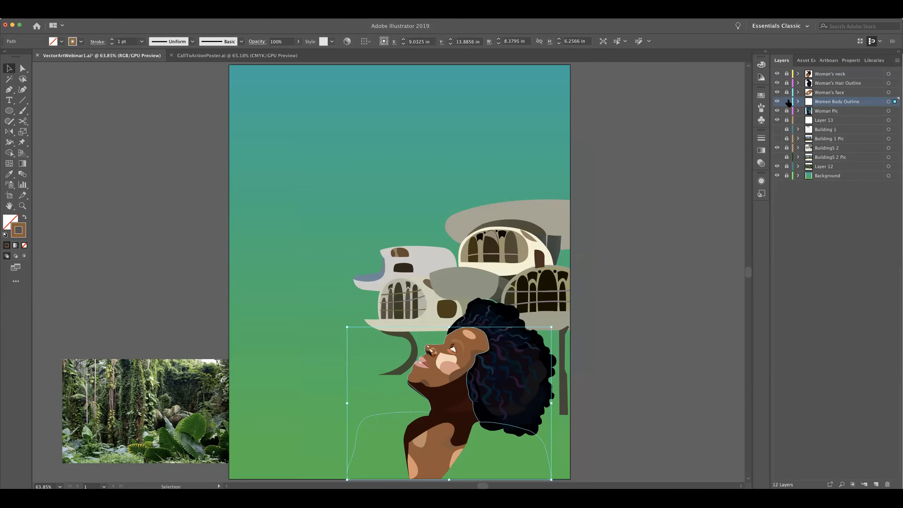
left_click(787, 101)
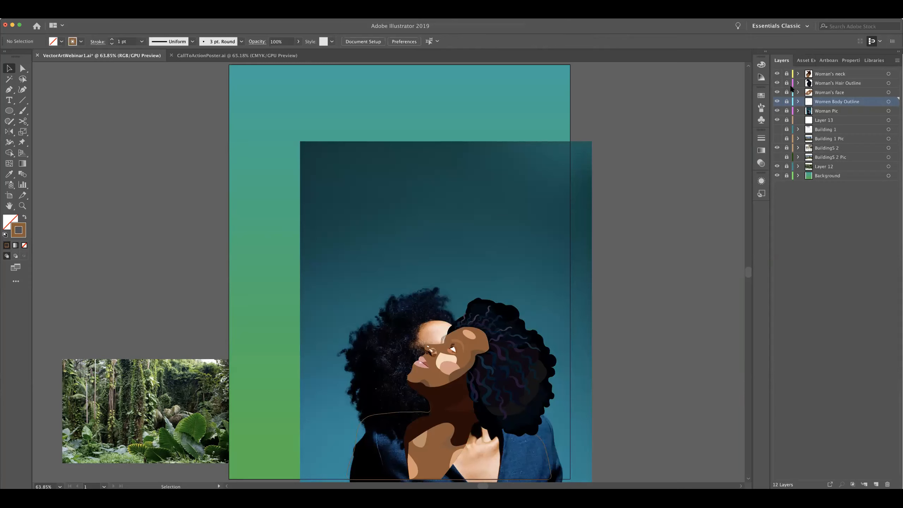
left_click(786, 102)
Check Layer 12 and BuildingS 2 Pic by toggling their visibility, and hide the BuildingS 2 and Woman Pic layers
left_click(777, 167)
left_click(777, 166)
left_click(841, 159)
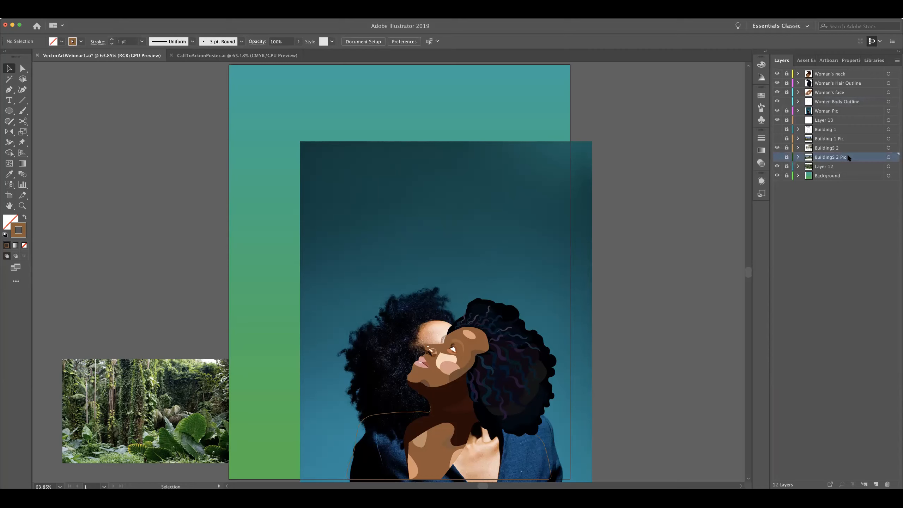
left_click(777, 158)
left_click(777, 157)
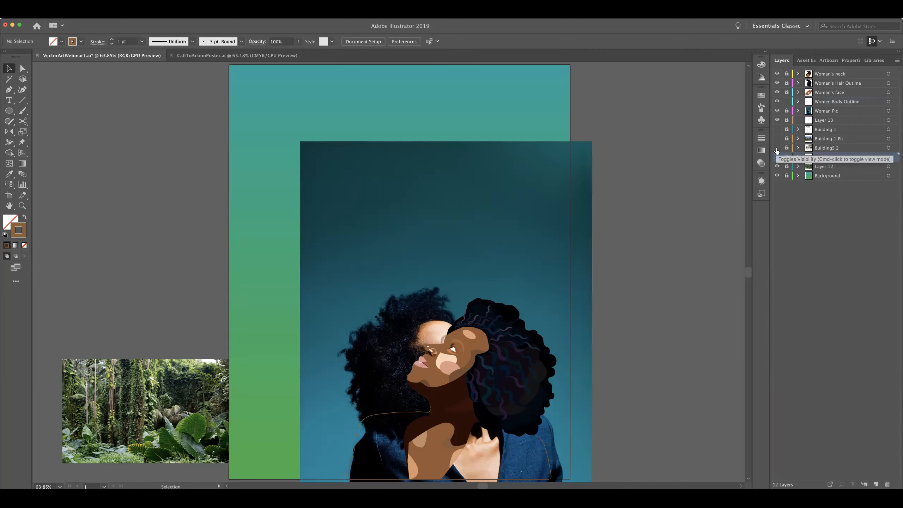
left_click(777, 110)
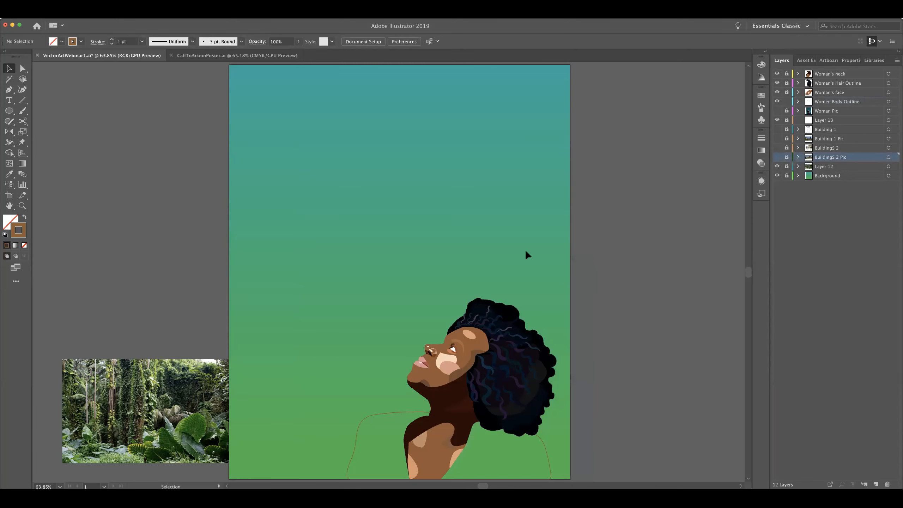
Compare the BuildingS 2 vector artwork with the BuildingS 2 Pic photo by toggling both layers, leaving both hidden
left_click(777, 157)
left_click(777, 157)
left_click(777, 157)
left_click(777, 148)
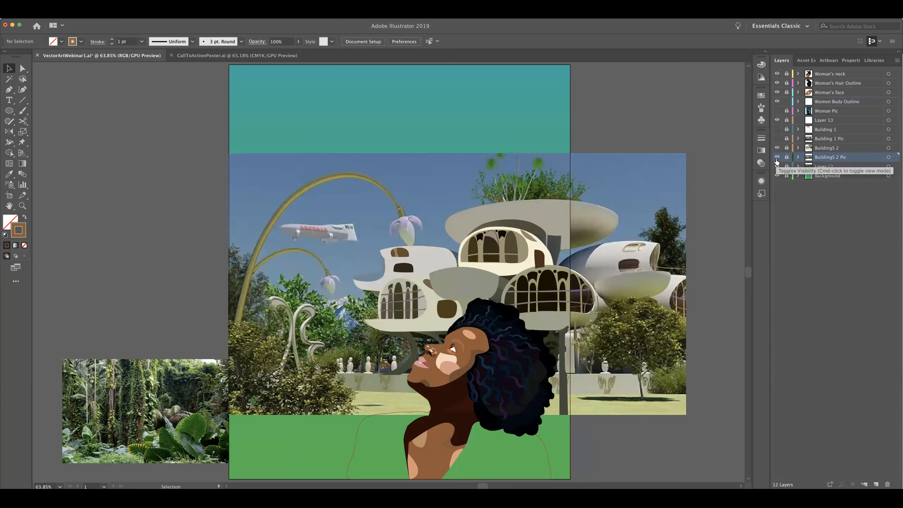
left_click(778, 157)
left_click(778, 157)
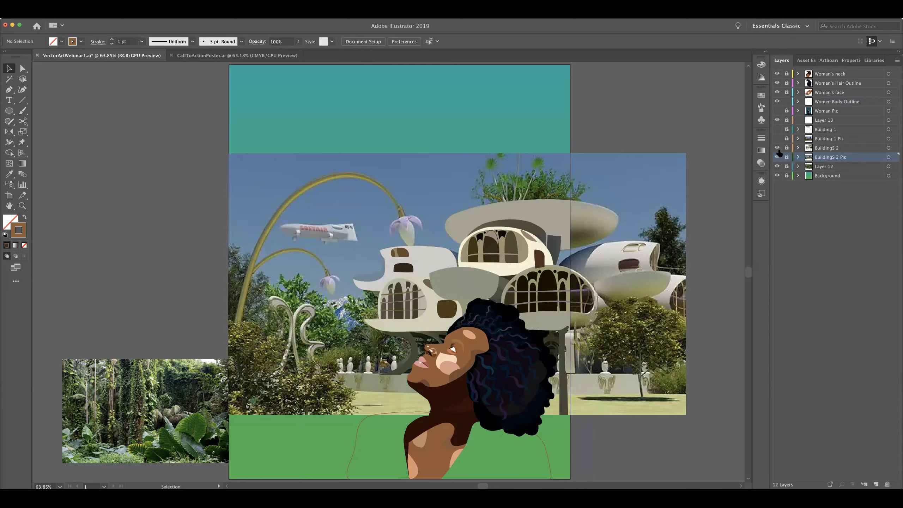
left_click(777, 147)
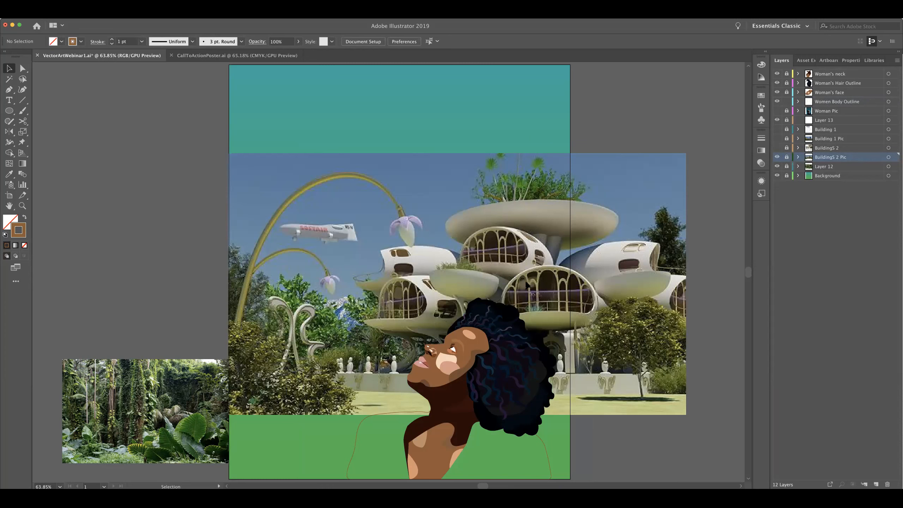
left_click(777, 157)
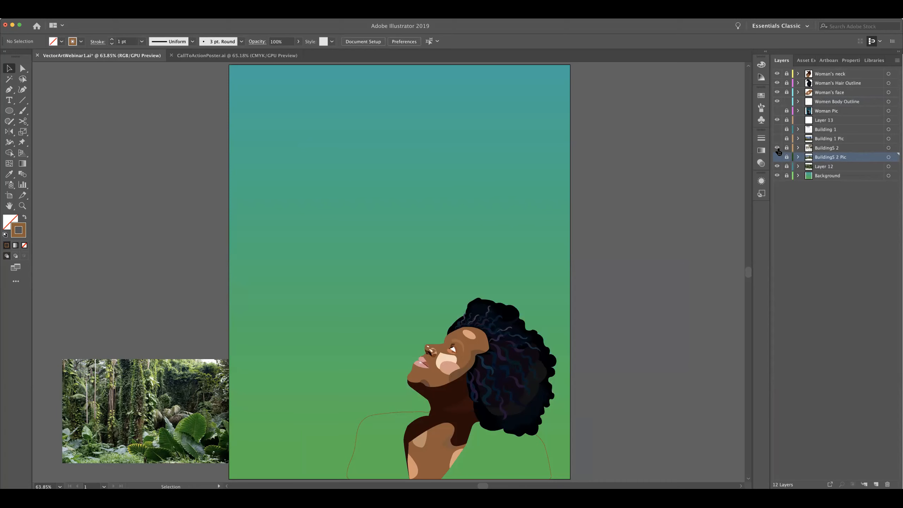
left_click(778, 149)
left_click(778, 148)
Show the locked Woman Pic photo and unlock the Women Body Outline, Woman's face, Woman's Hair Outline and Woman's neck layers
left_click(832, 111)
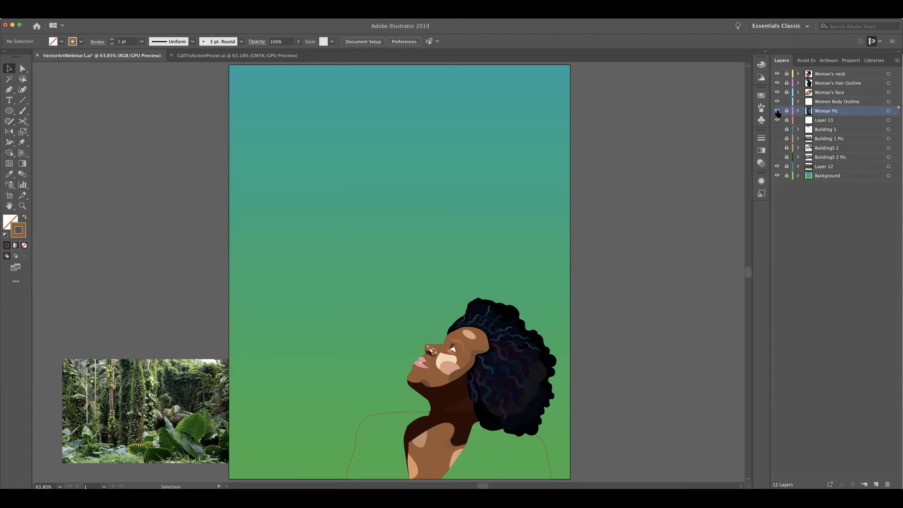
left_click(778, 111)
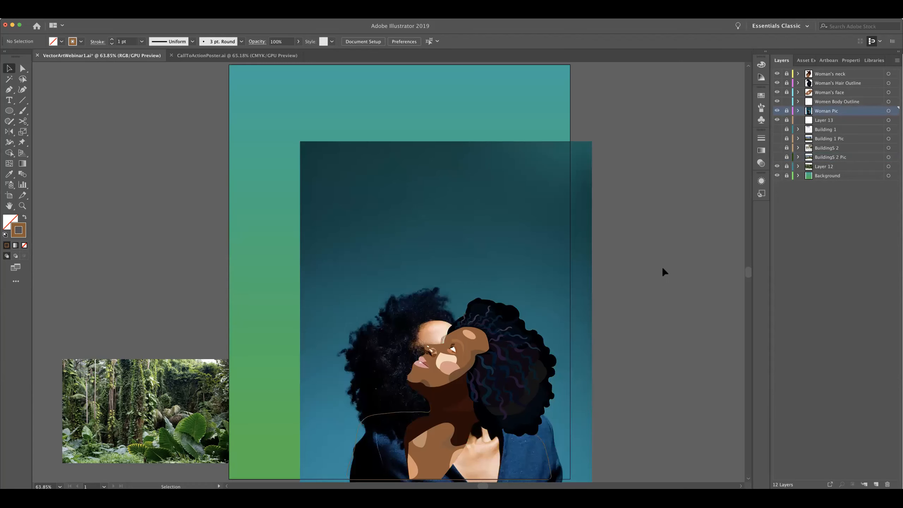
left_click(787, 112)
left_click(837, 102)
left_click(825, 112)
left_click(787, 102)
left_click_drag(786, 102, 787, 75)
Select all the unlocked woman artwork and reflect it across the vertical axis
scroll(571, 468, "down", 1)
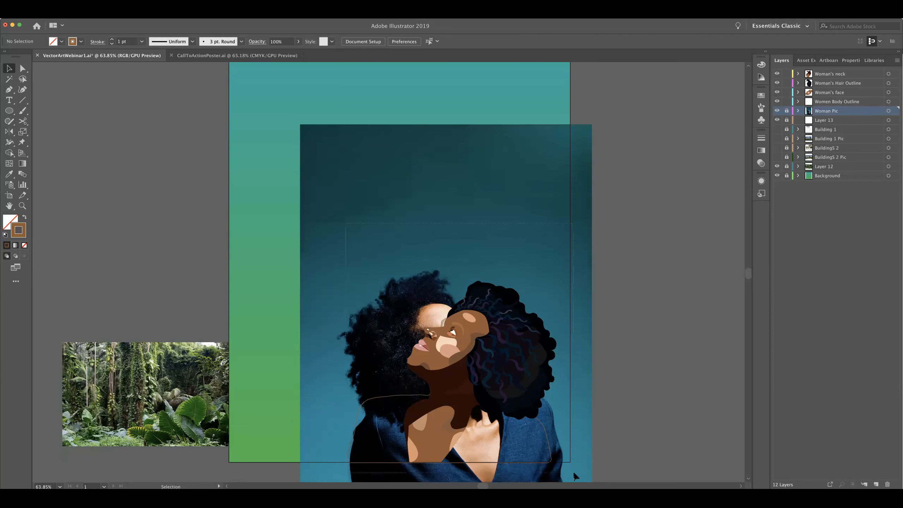
key("super+a")
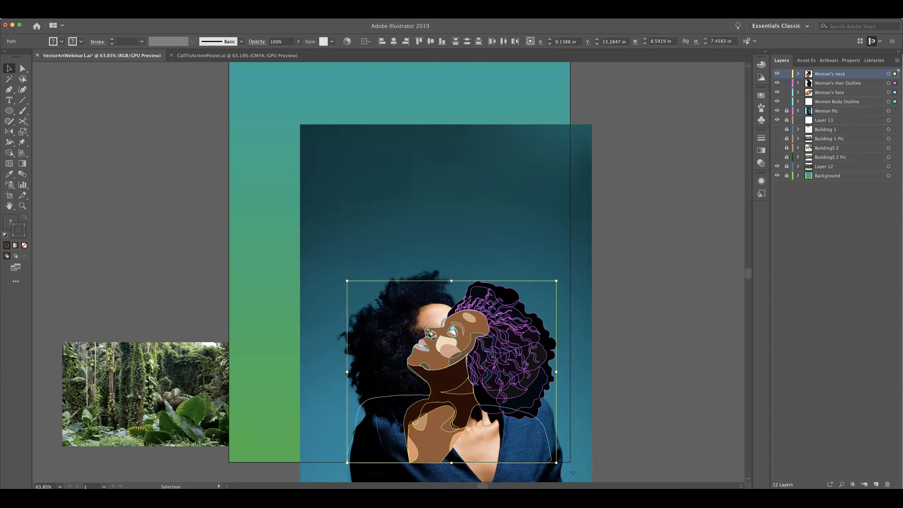
key("o")
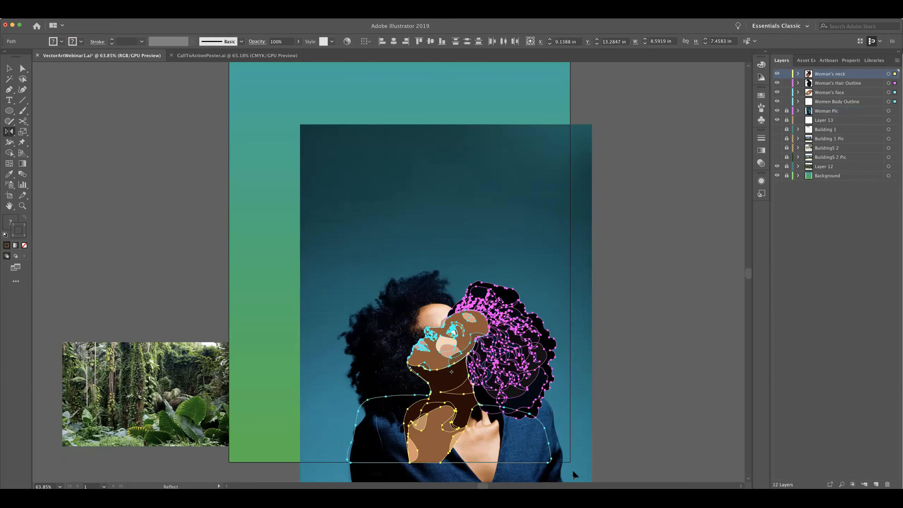
key("Return")
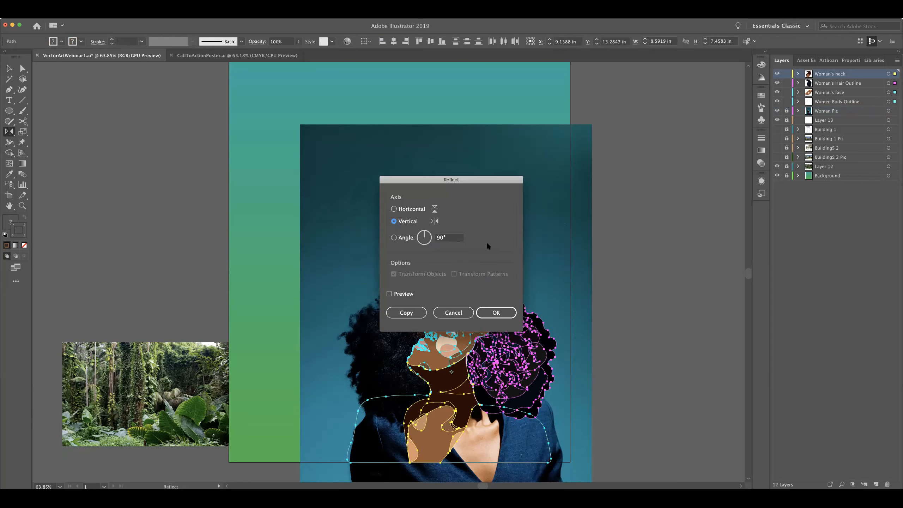
left_click(495, 312)
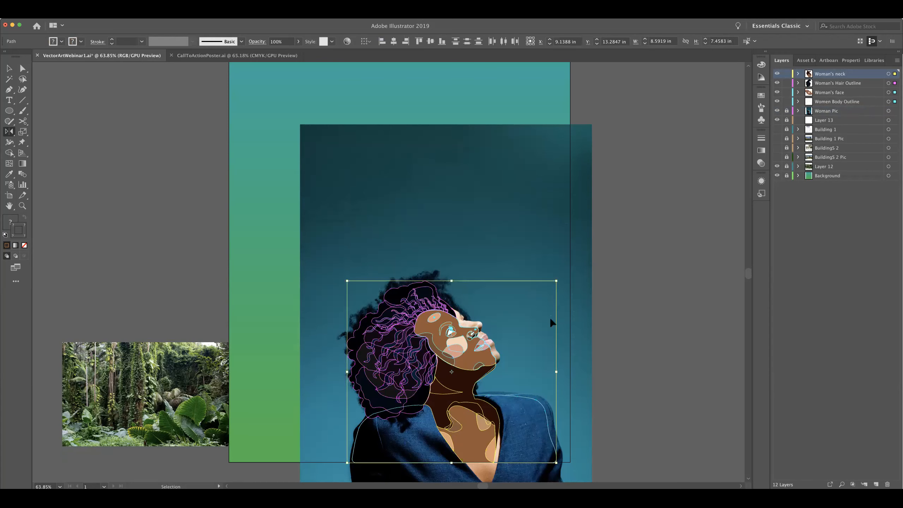
key("super+t")
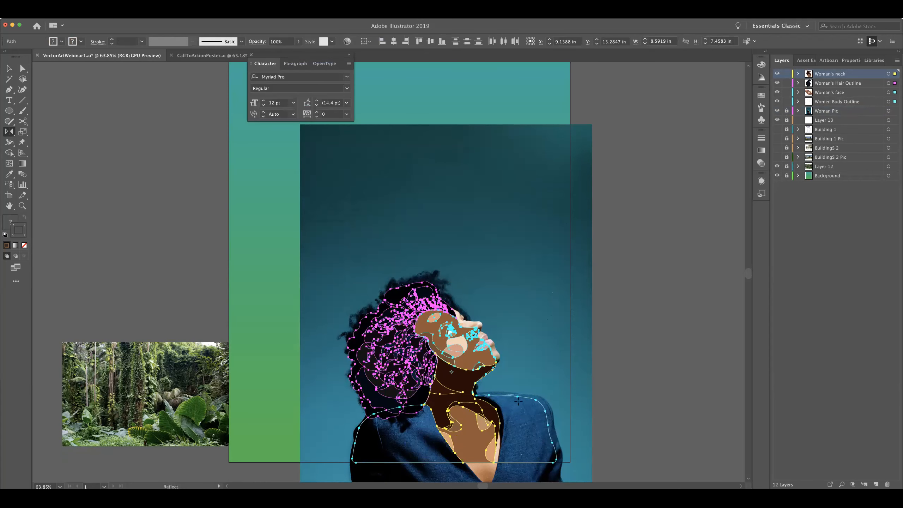
left_click(251, 55)
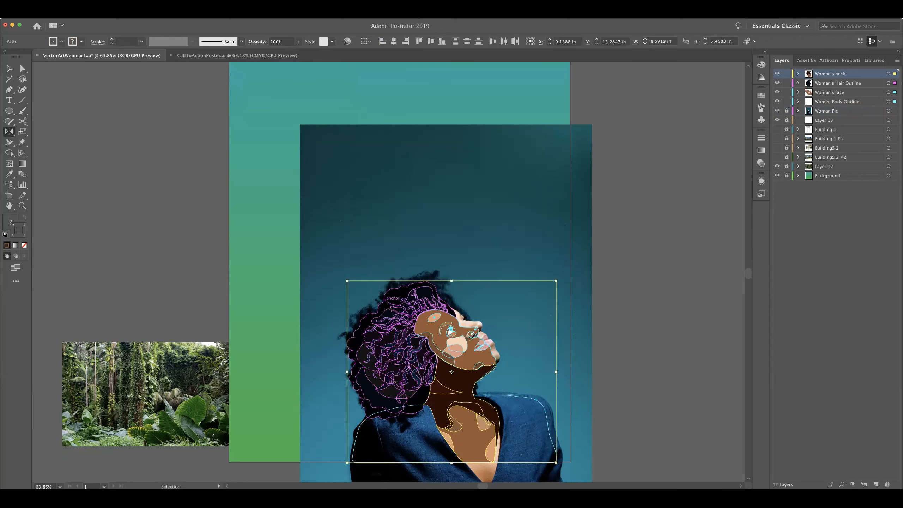
key("super+t")
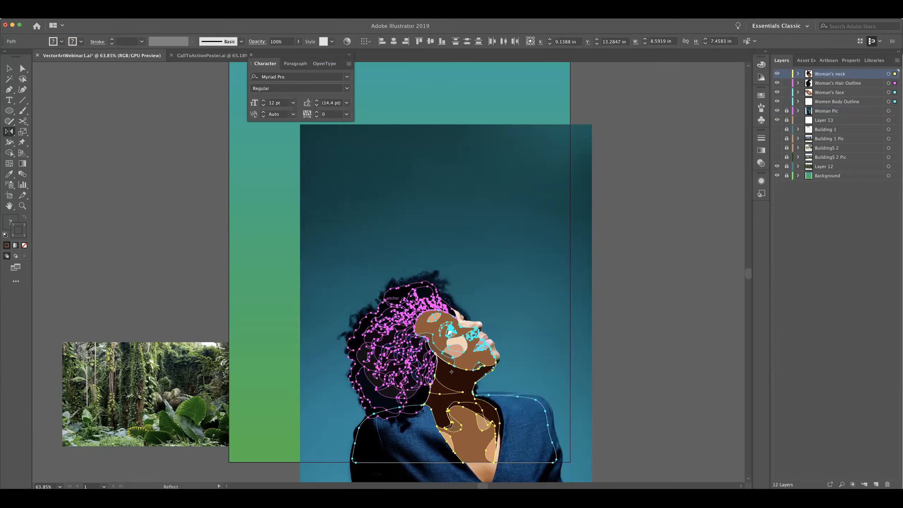
left_click(251, 55)
Scale the mirrored woman artwork to about 9 by 7.8 in to match the reference photo, and relock its four layers
key("v")
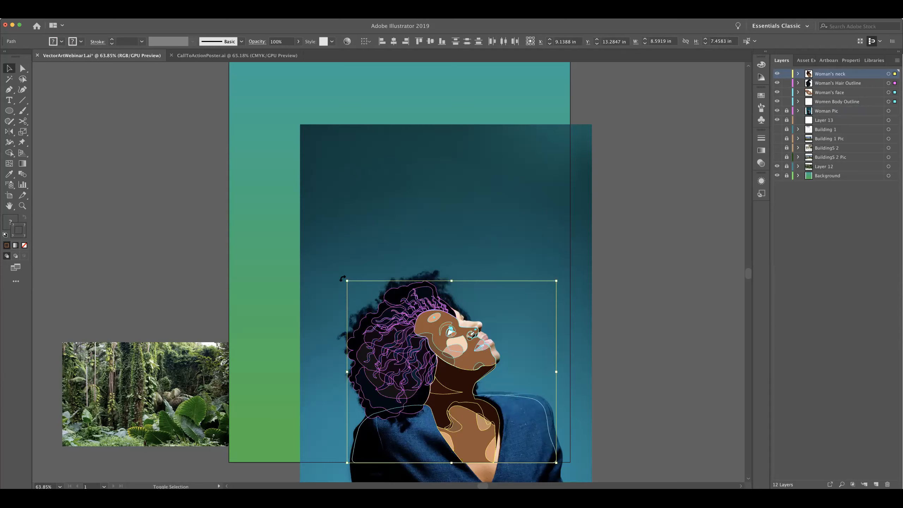
left_click_drag(347, 281, 344, 278)
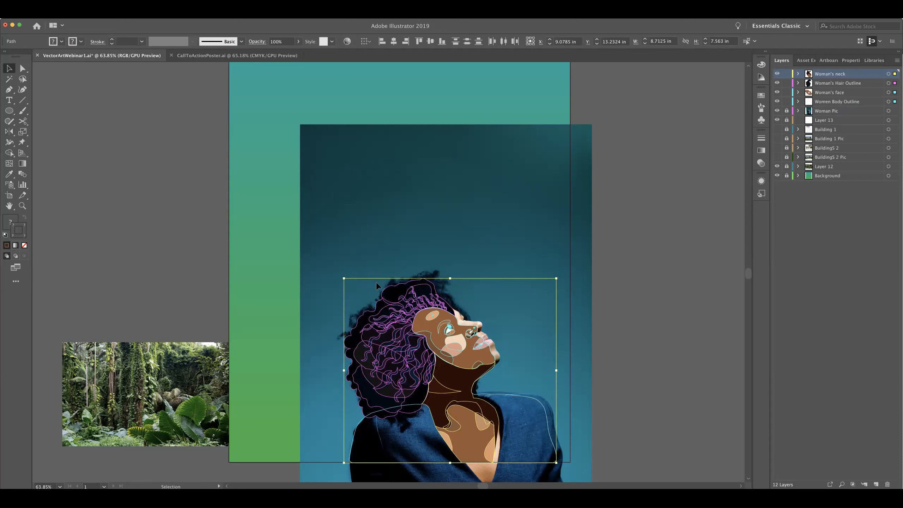
left_click_drag(556, 277, 564, 271)
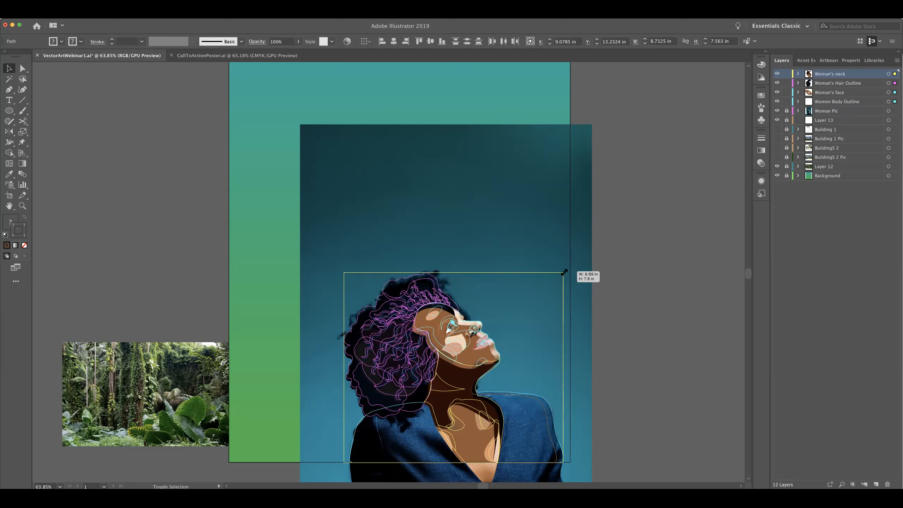
left_click_drag(563, 273, 562, 272)
left_click(545, 365)
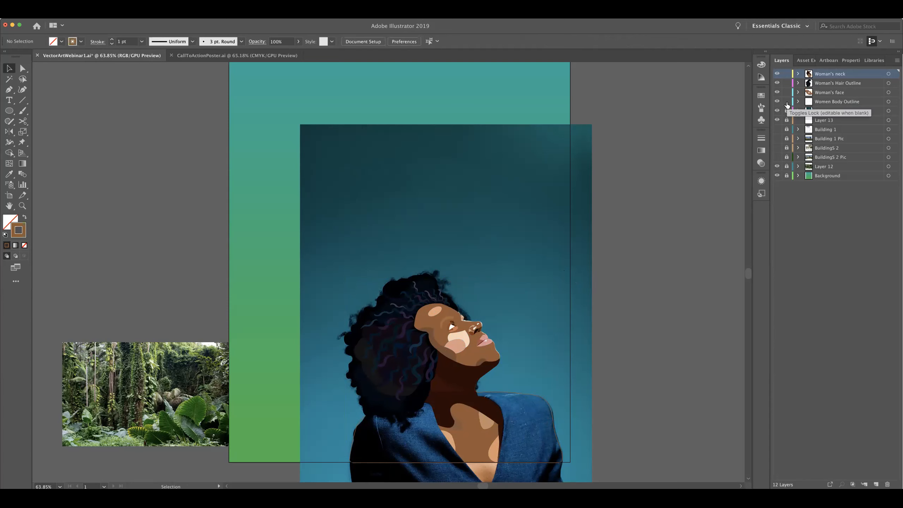
left_click_drag(786, 105, 787, 74)
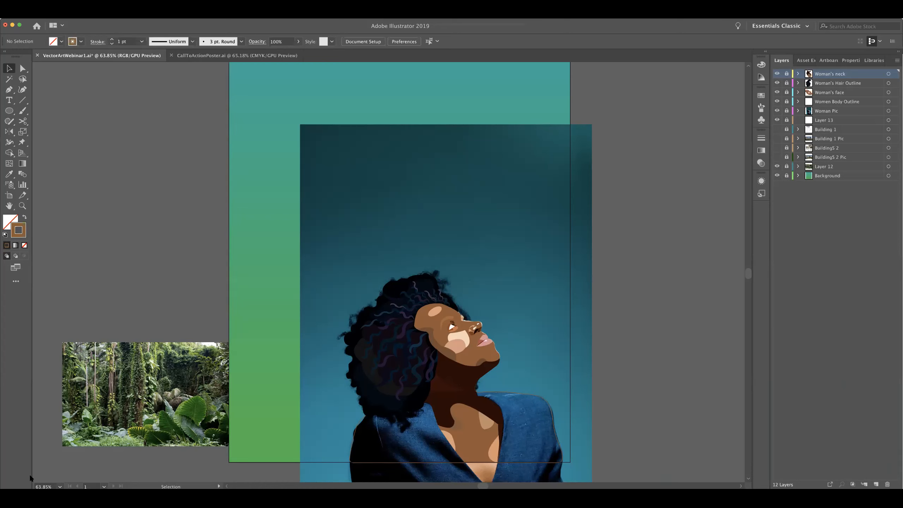
Create a new layer above Woman's neck and name it "woman's body"
left_click(877, 483)
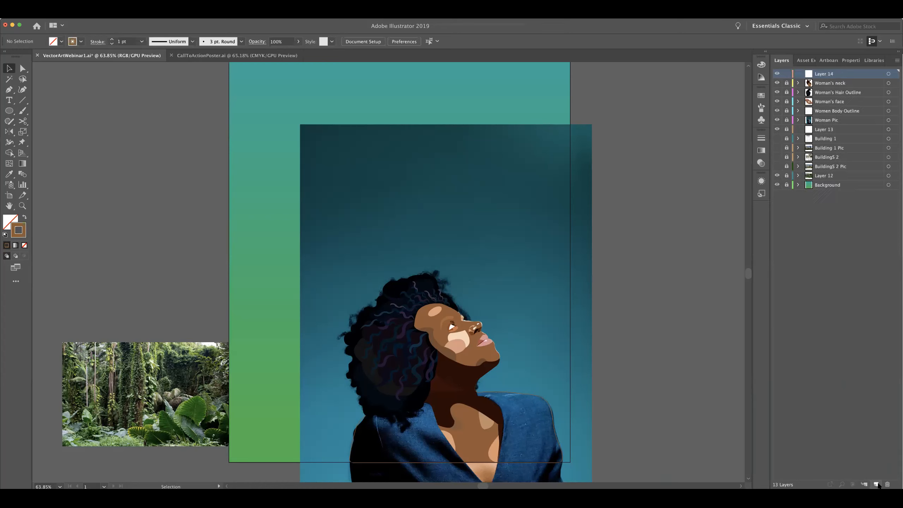
double_click(827, 75)
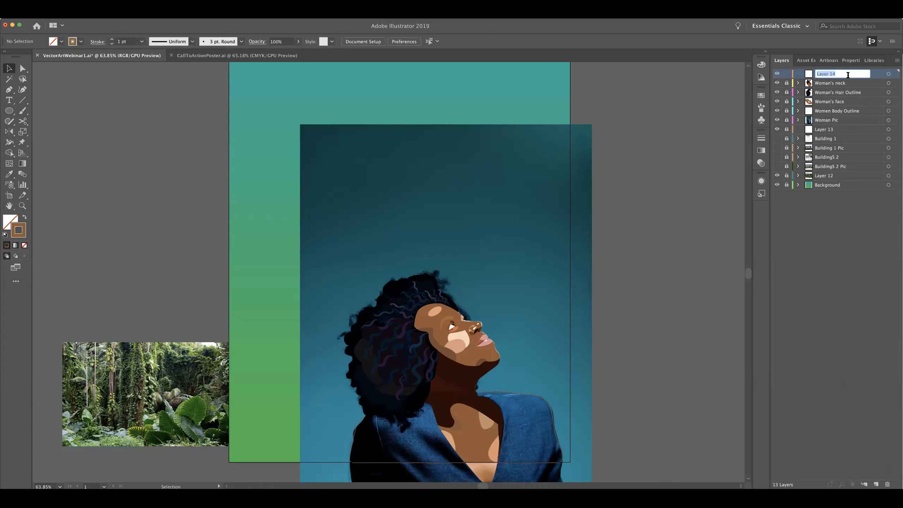
type("woman's body")
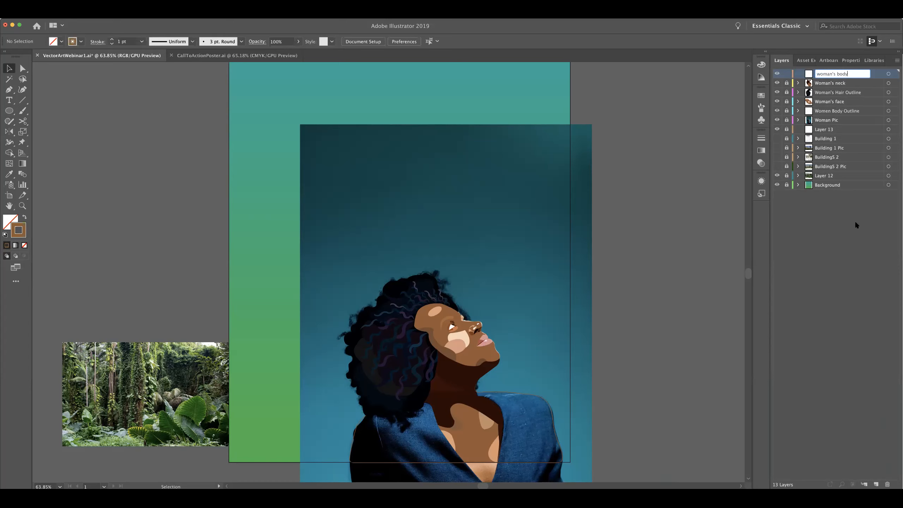
left_click(856, 221)
left_click(825, 74)
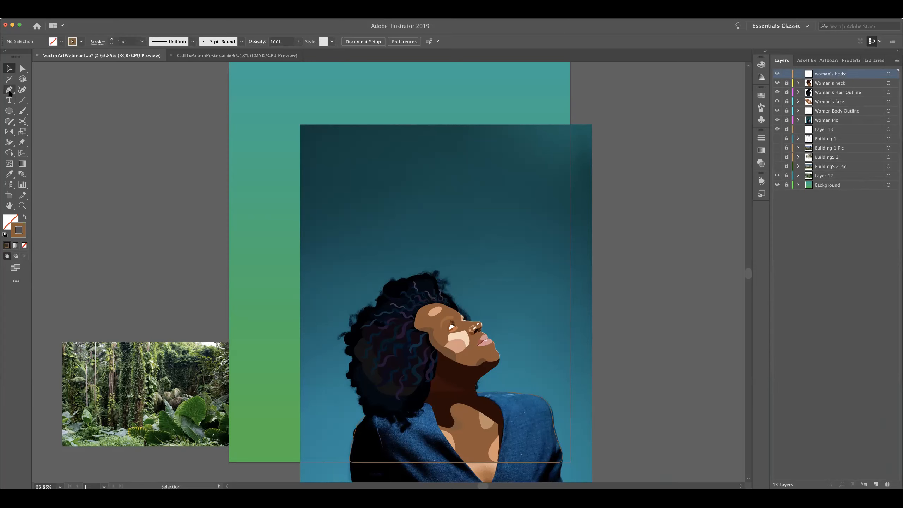
double_click(14, 237)
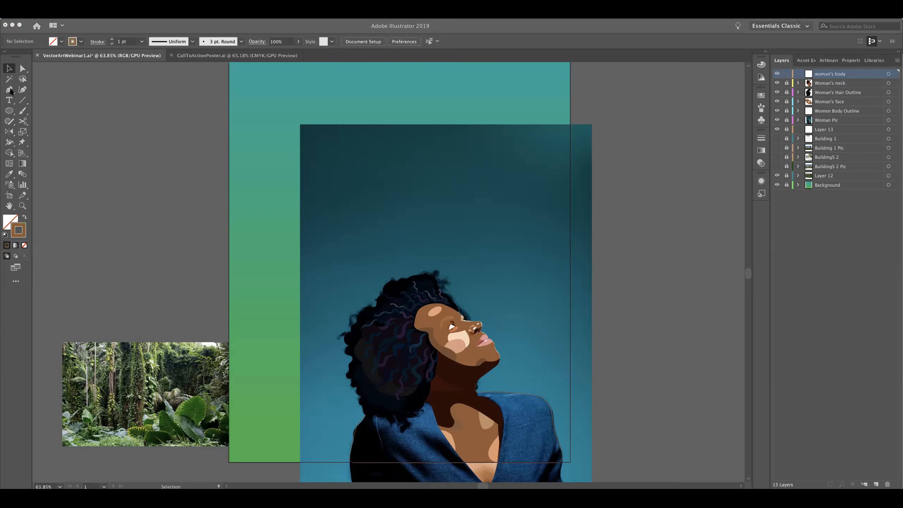
left_click(10, 88)
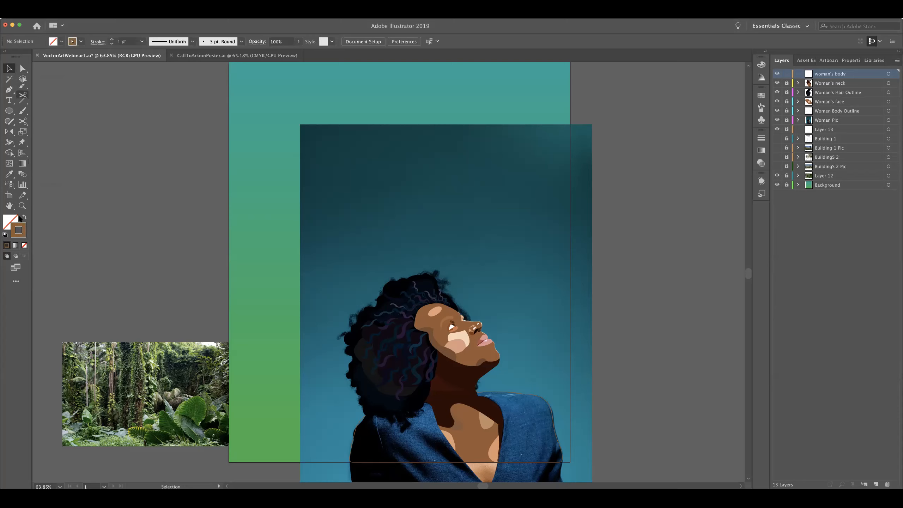
Activate the Pen tool for tracing around the woman's neck and jacket shoulder
left_click(9, 90)
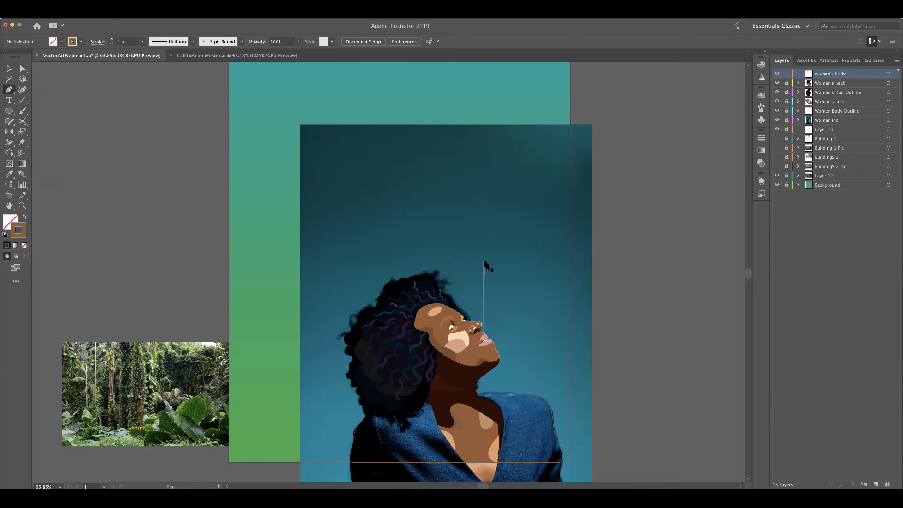
key("super")
key("super+equal")
key("super+equal")
key("super+equal")
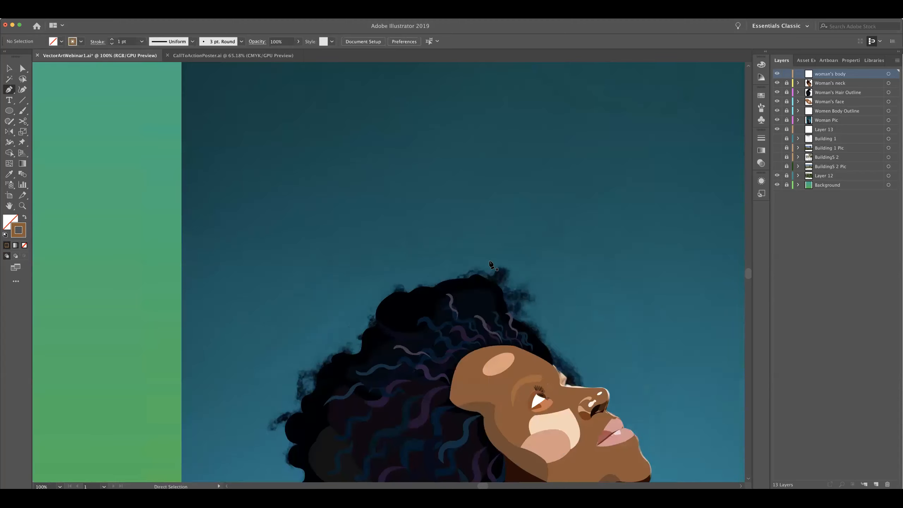
scroll(469, 120, "down", 10)
scroll(469, 119, "right", 2)
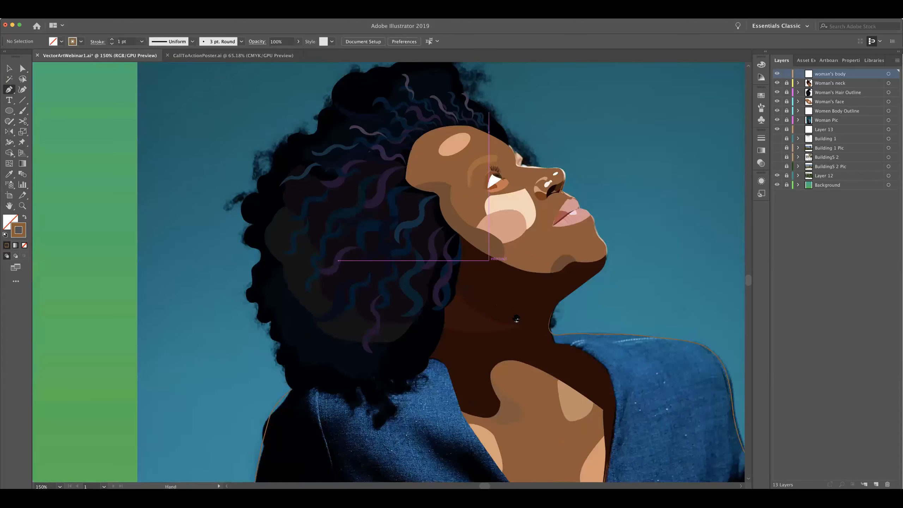
key("space")
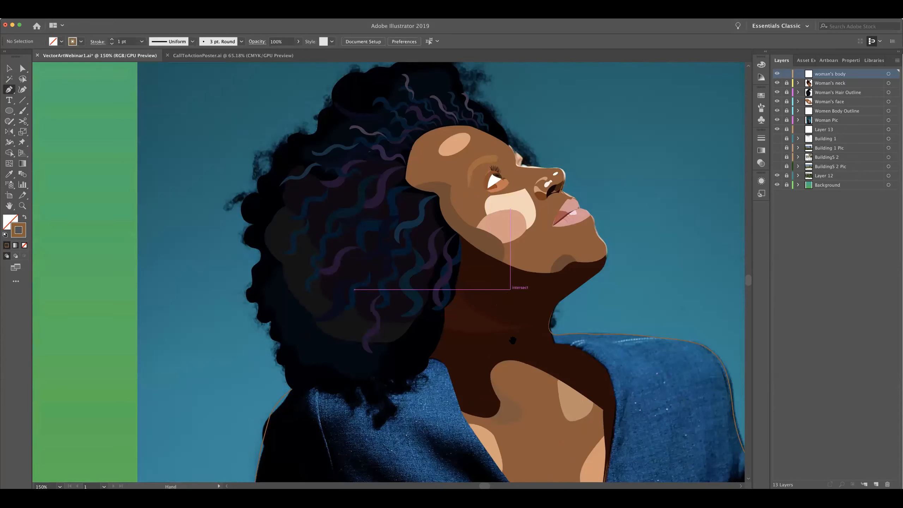
left_click_drag(504, 370, 353, 272)
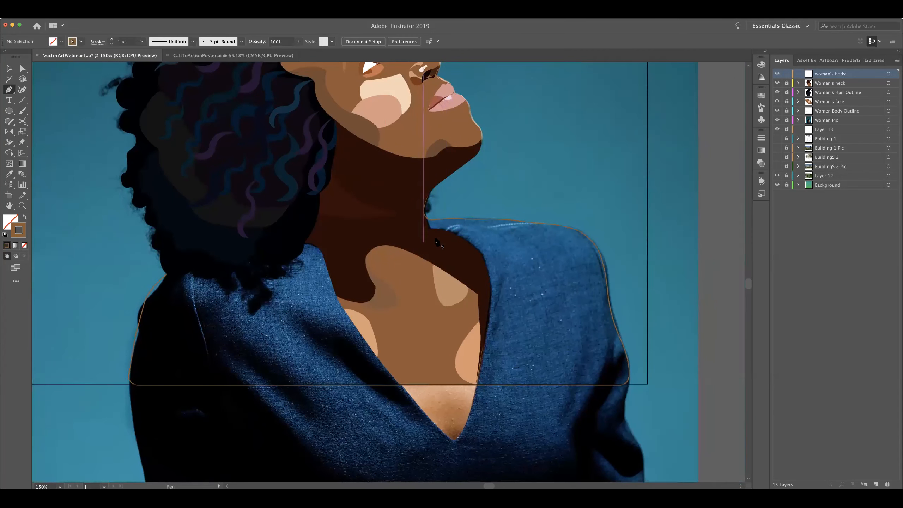
left_click(370, 188)
left_click(402, 238)
left_click(481, 267)
left_click(512, 237)
left_click(506, 195)
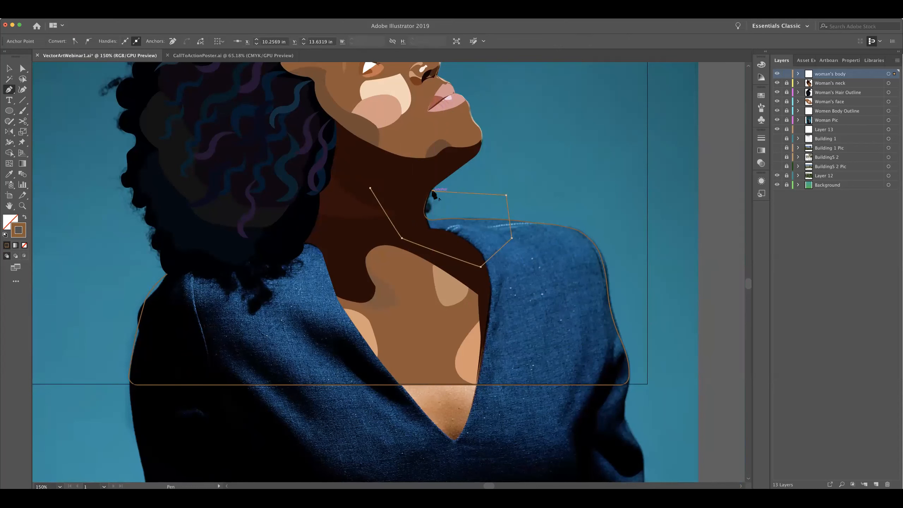
key("Delete")
key("Delete")
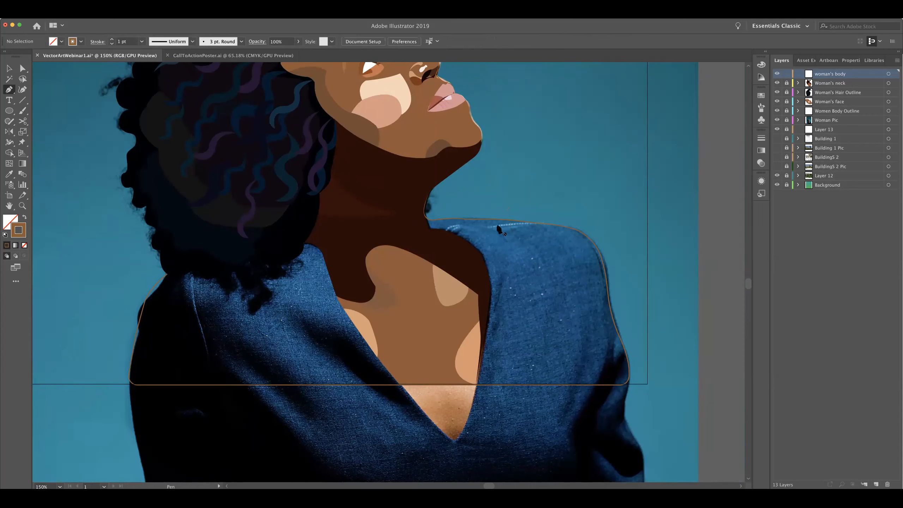
Start a Pen path at the base of the neck and place straight segments just inside the jacket's collar edge
left_click_drag(459, 242, 434, 296)
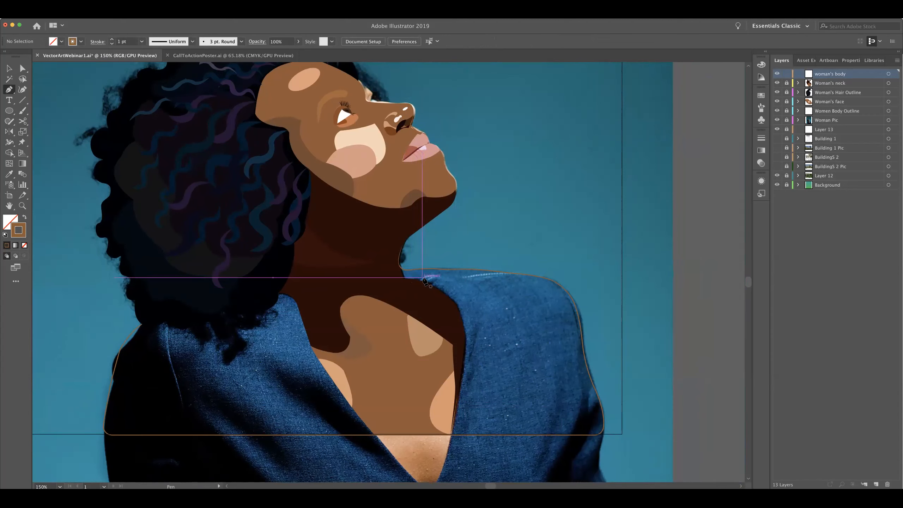
key("space")
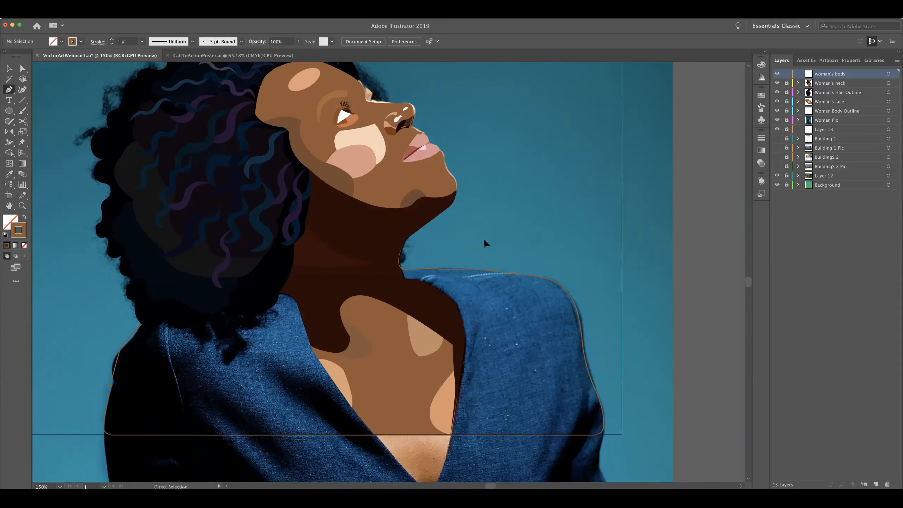
key("super+equal")
key("super+equal")
key("space")
left_click_drag(531, 271, 330, 114)
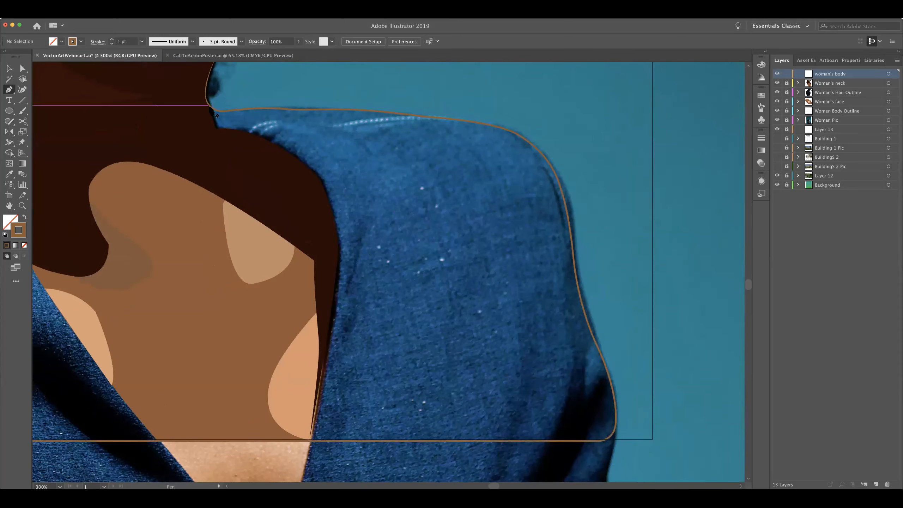
left_click_drag(209, 106, 220, 134)
key("super+z")
left_click(206, 106)
left_click(220, 143)
left_click(251, 153)
left_click(303, 198)
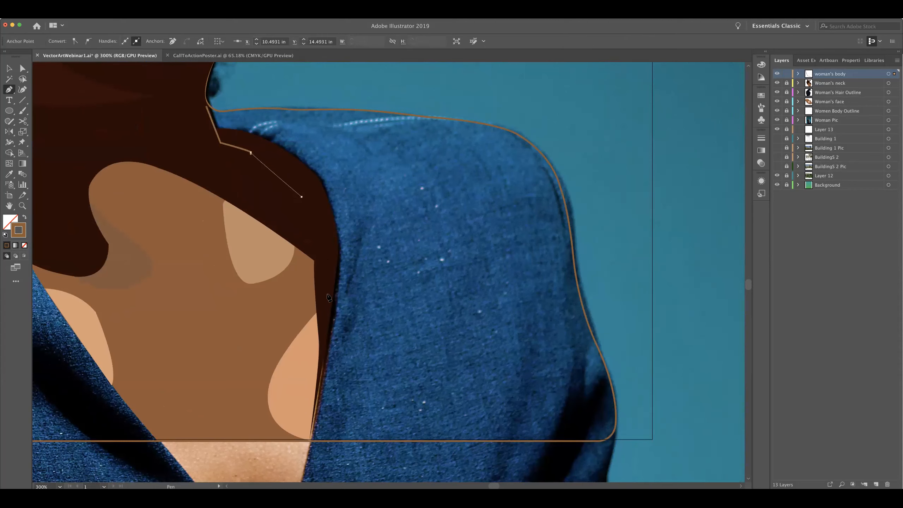
Extend the path straight down the chest to the artboard's lower edge and along it to the sleeve's lower outer corner
left_click(300, 435)
key("super+z")
left_click(299, 441)
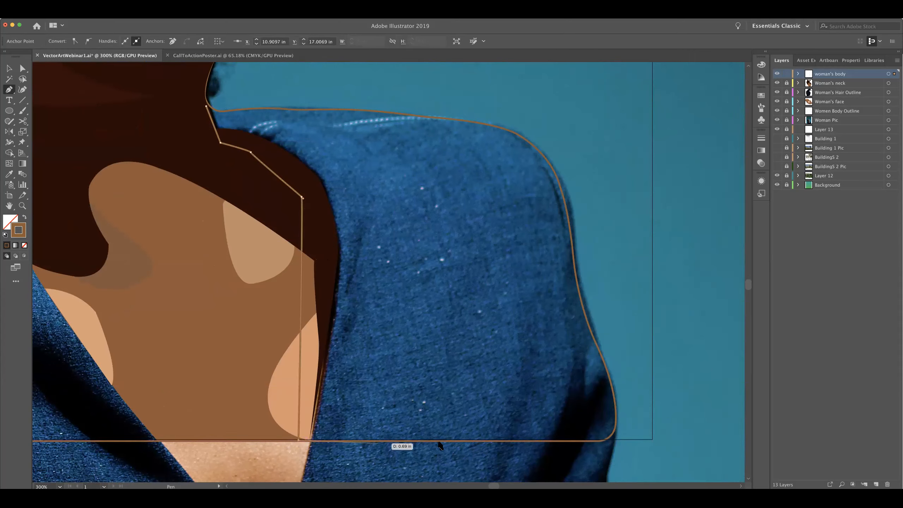
left_click(604, 440)
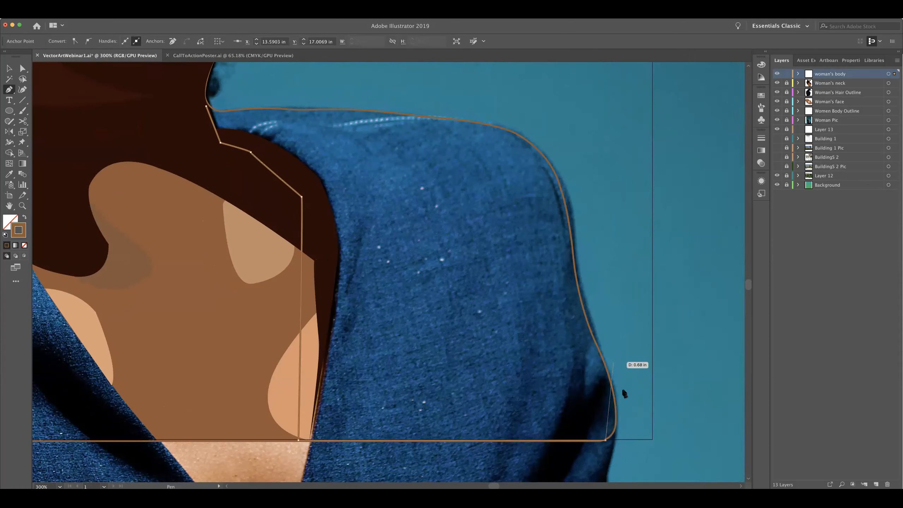
Trace the outline's rounded lower corner and follow the sleeve's outer edge up to the upper arm with curved segments
left_click(616, 420)
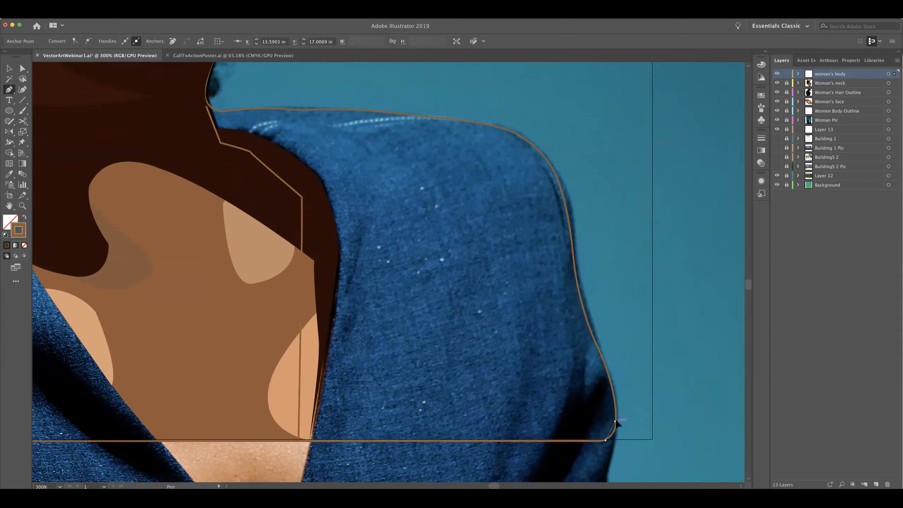
left_click_drag(616, 421, 614, 409)
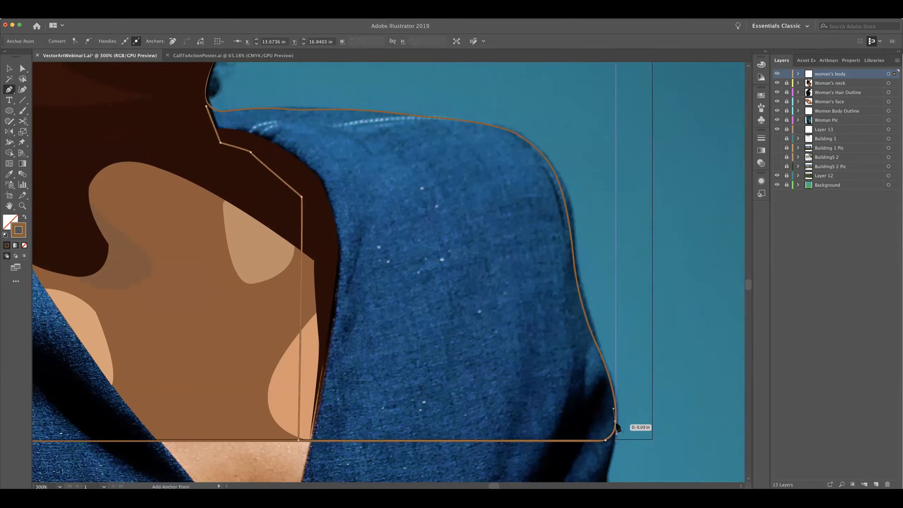
left_click(616, 422)
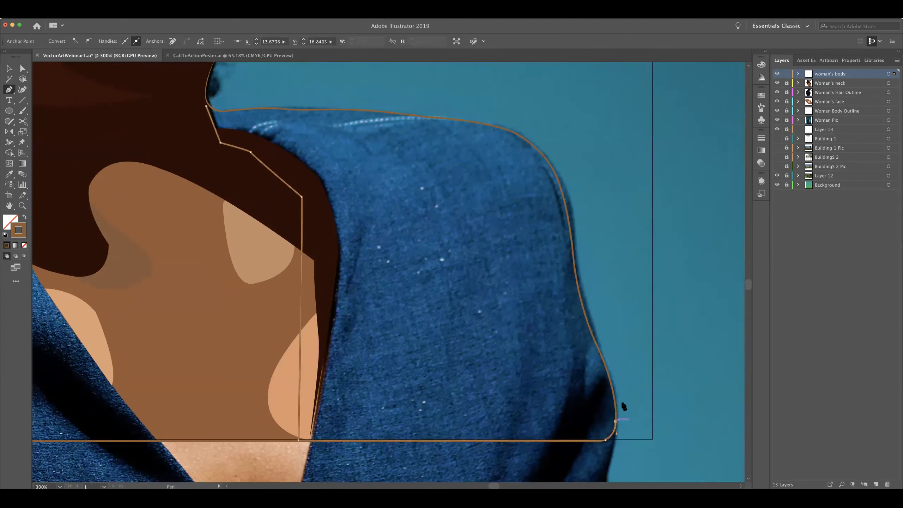
left_click(596, 343)
left_click_drag(581, 318, 573, 206)
key("space")
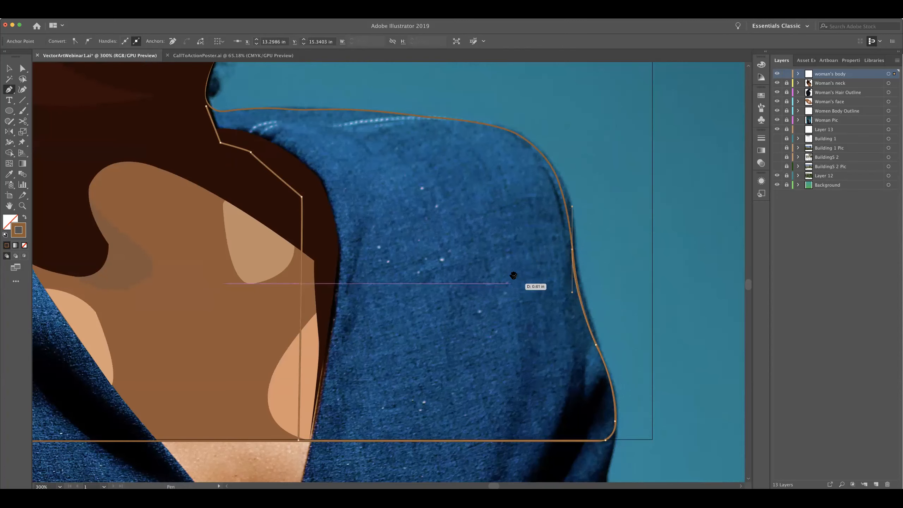
left_click_drag(527, 350, 616, 440)
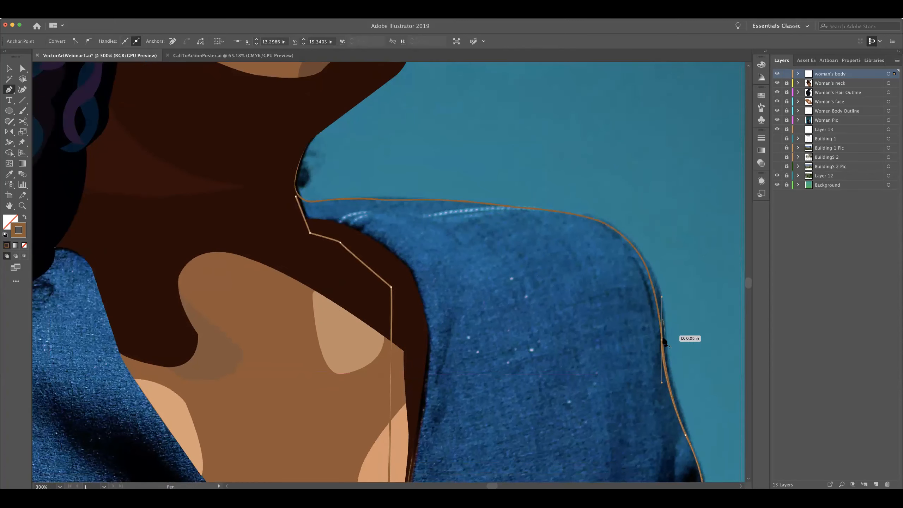
left_click(663, 340)
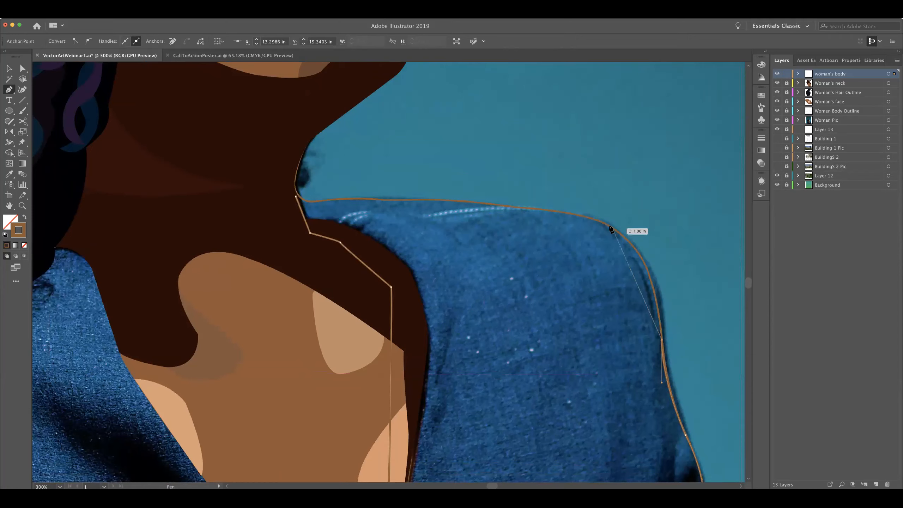
Curve the path around the outer shoulder and onto its upper edge, removing the outgoing handles to control each following segment
left_click_drag(608, 225, 554, 196)
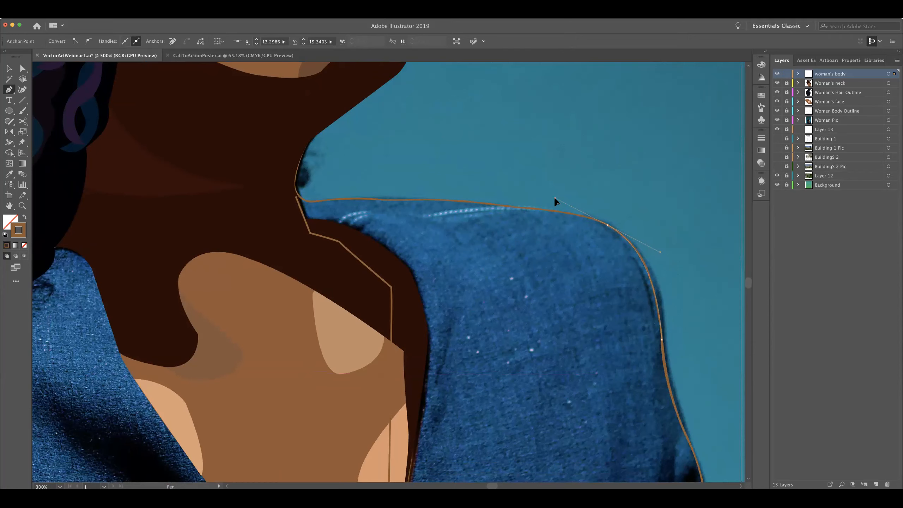
left_click_drag(555, 200, 555, 199)
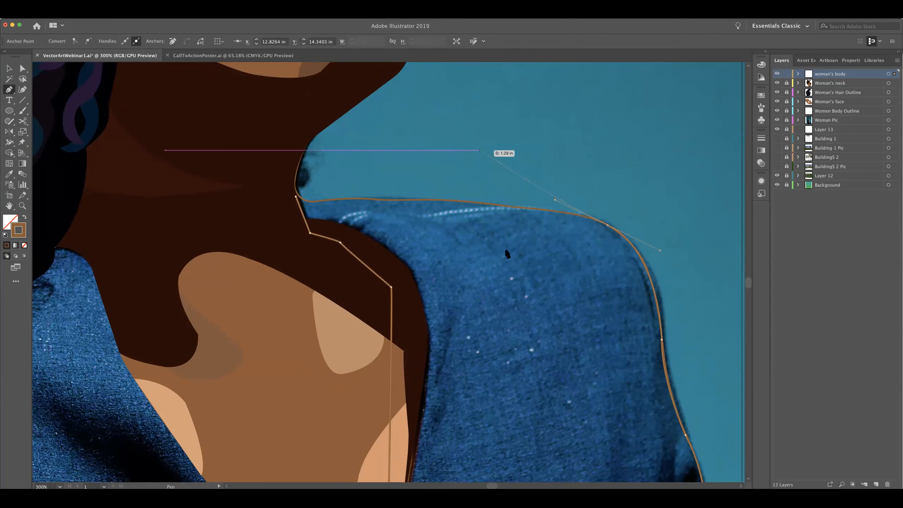
left_click(608, 225)
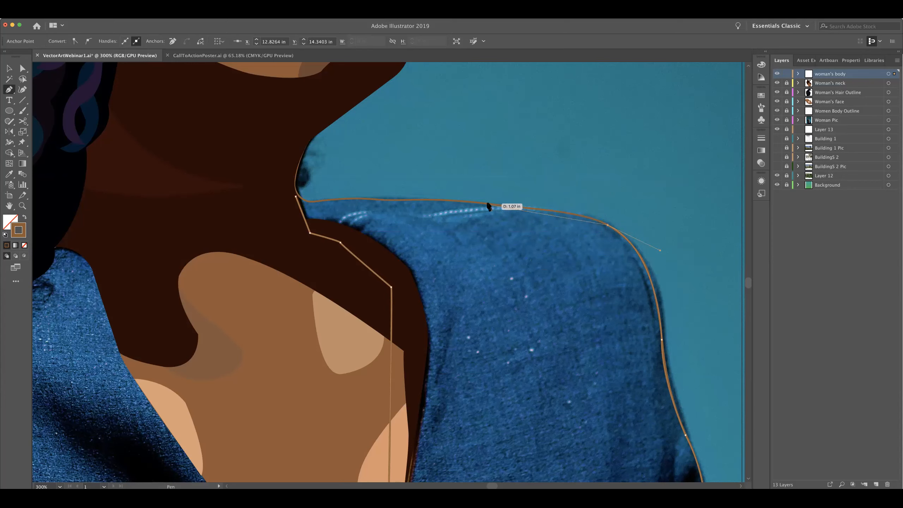
left_click_drag(487, 206, 450, 205)
key("super+z")
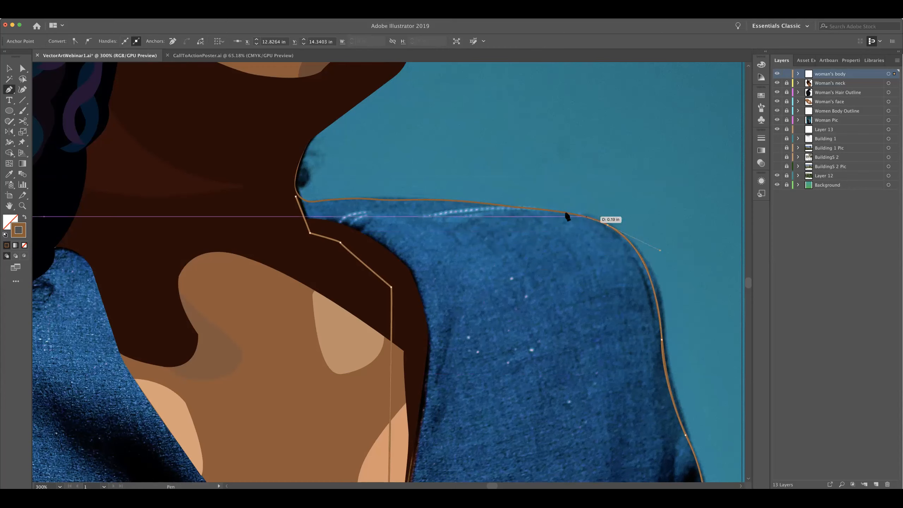
left_click(558, 212)
left_click_drag(534, 211, 534, 212)
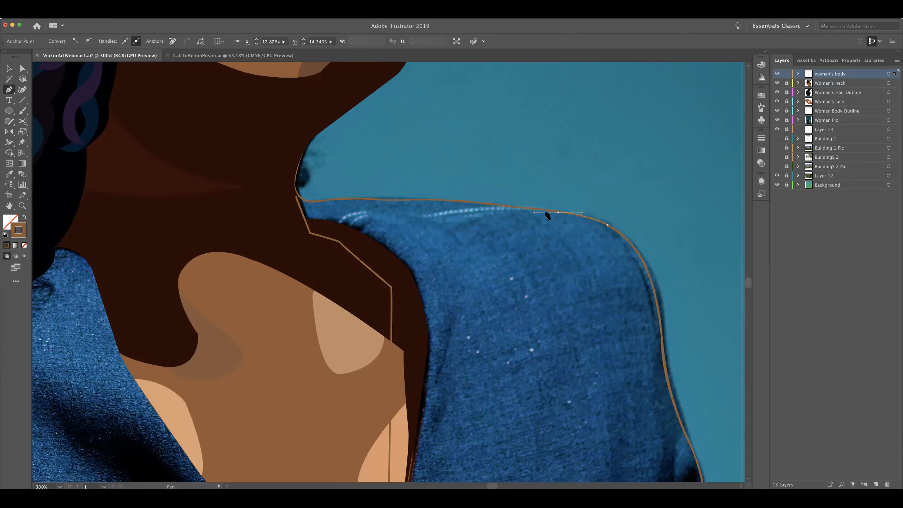
left_click(558, 212)
Continue the path along the shoulder's upper edge to the neck, close it at its starting point, and leave the Pen tool
left_click_drag(458, 201, 444, 200)
left_click_drag(384, 200, 378, 198)
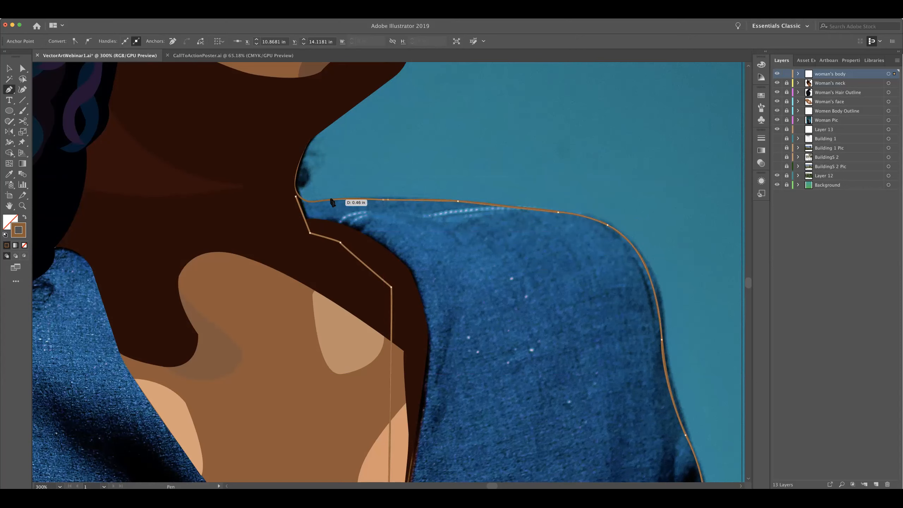
left_click_drag(329, 200, 312, 202)
left_click_drag(303, 198, 295, 195)
left_click(302, 198)
left_click(295, 197)
key("v")
Select the closed jacket path, sample the denim's blue from the photo with the Eyedropper, and apply it as the stroke with no fill
key("space")
left_click_drag(458, 289, 424, 242)
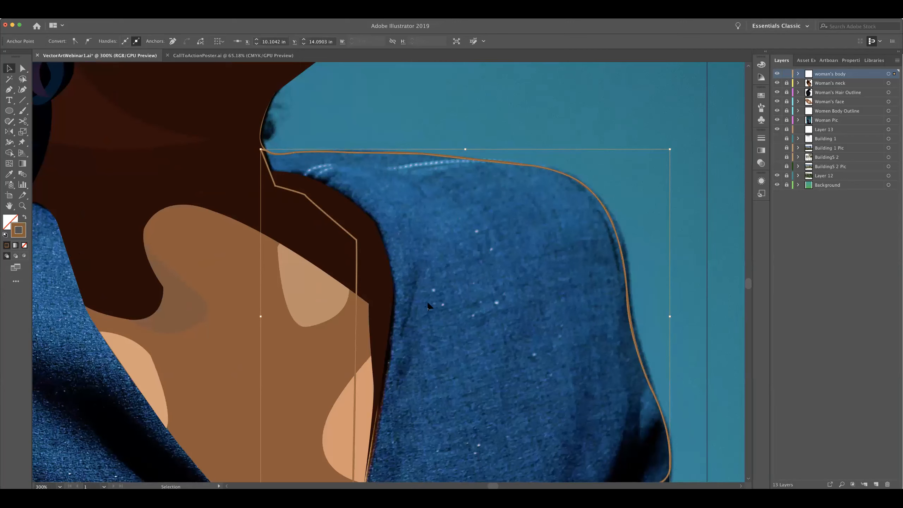
key("space")
left_click_drag(423, 441, 447, 452)
left_click_drag(462, 268, 481, 184)
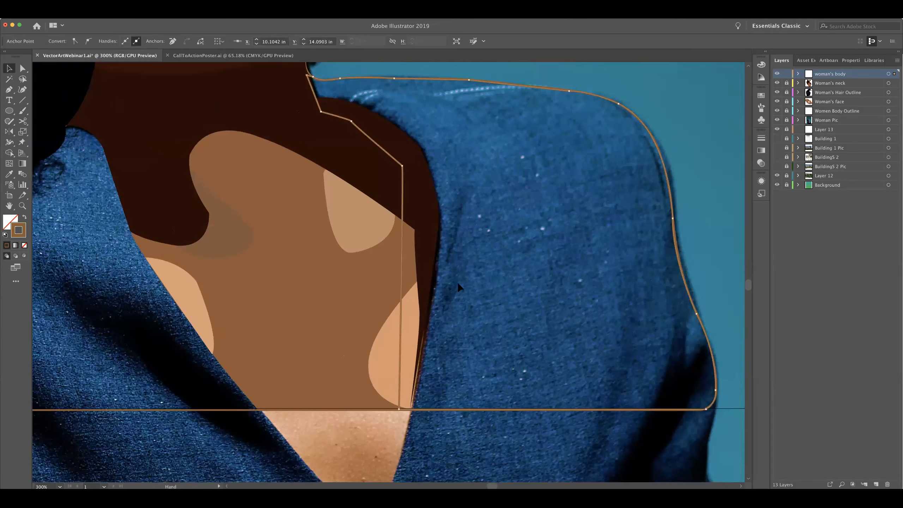
left_click_drag(457, 281, 454, 298)
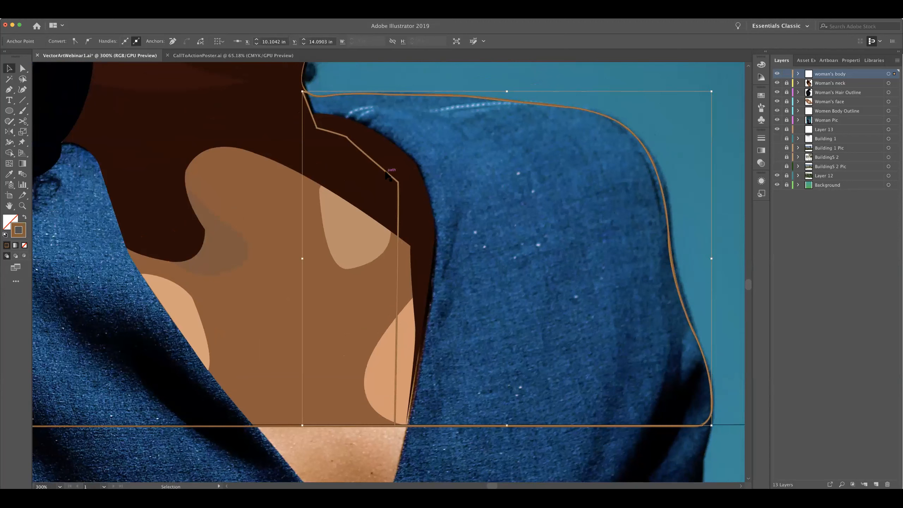
left_click(456, 191)
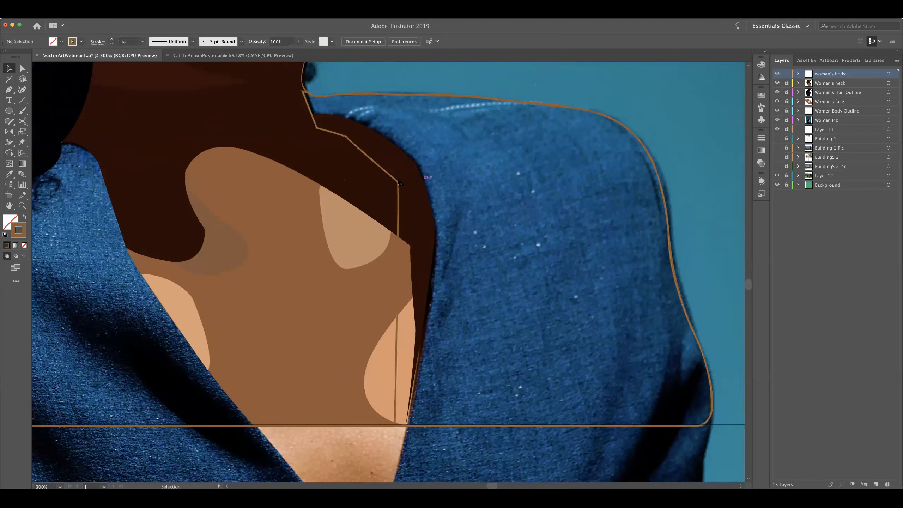
left_click(399, 182)
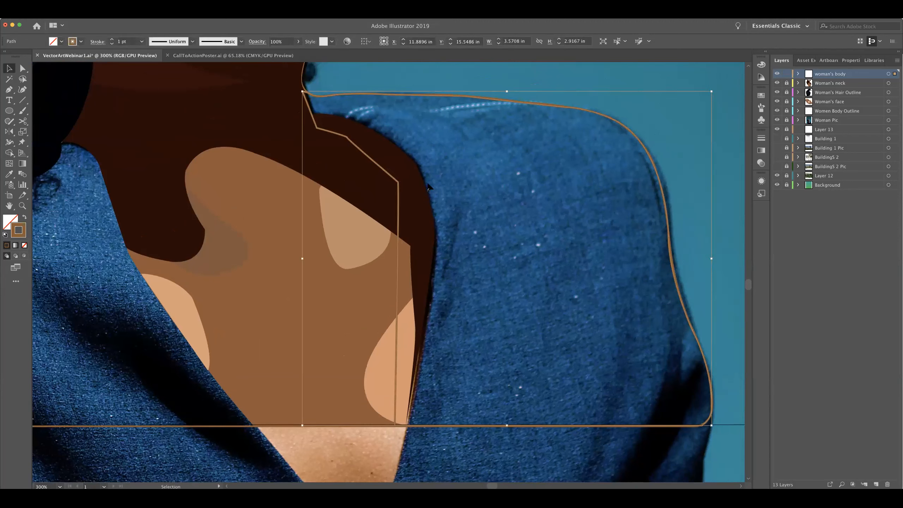
key("i")
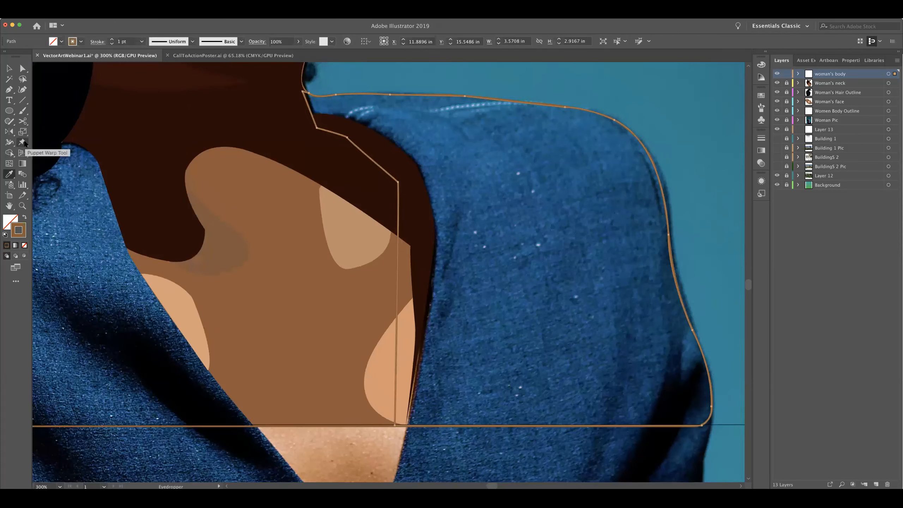
left_click(24, 111)
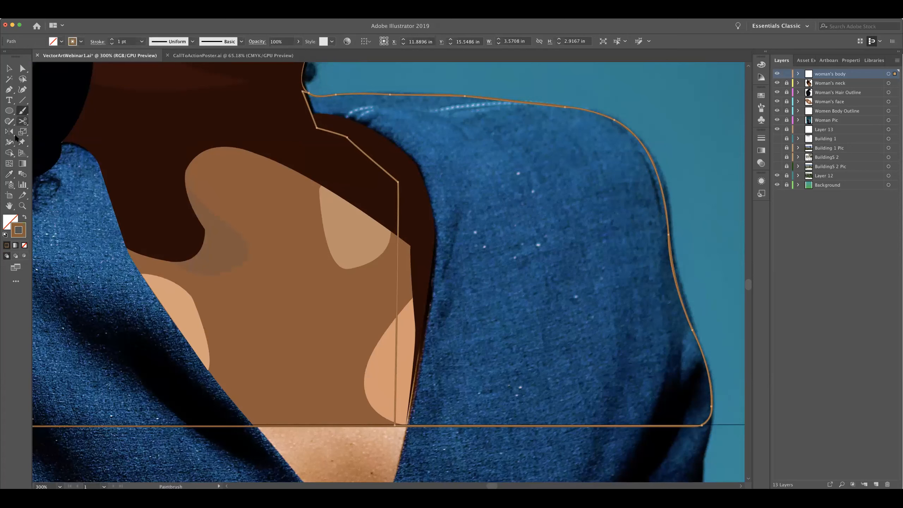
left_click(9, 175)
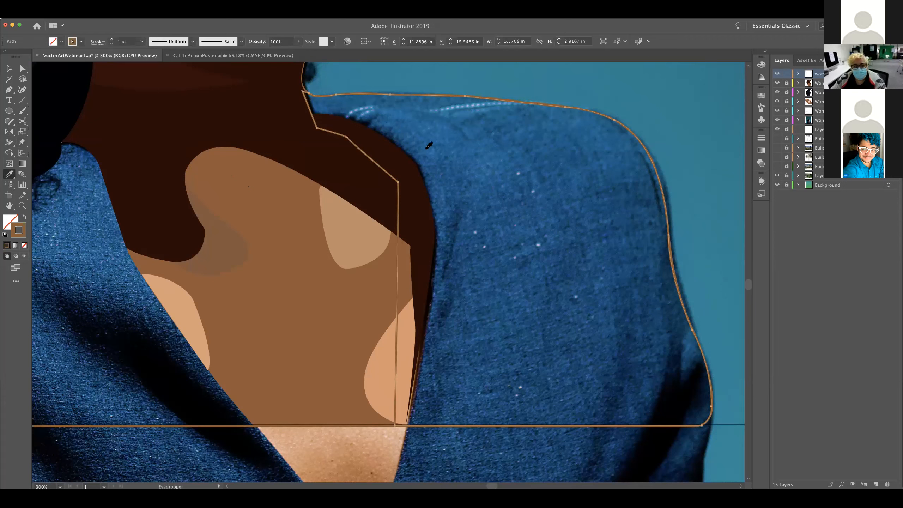
left_click(427, 159)
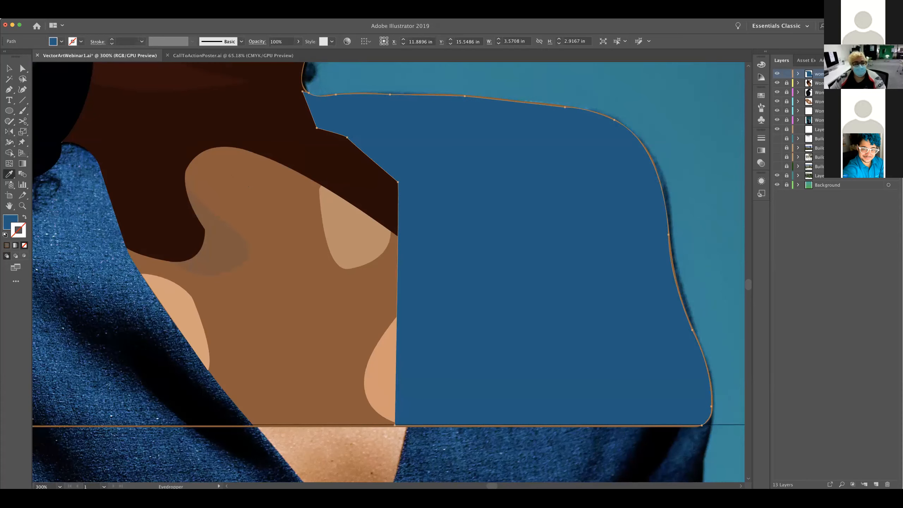
left_click(24, 218)
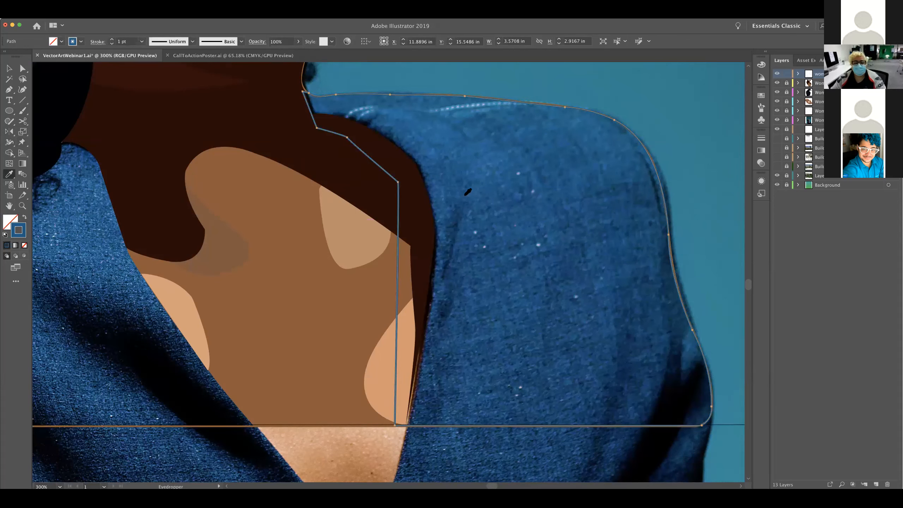
Trace a closed highlight shape with the Pen tool, curving from the jacket's neckline over the collar to the chest opening's edge
key("p")
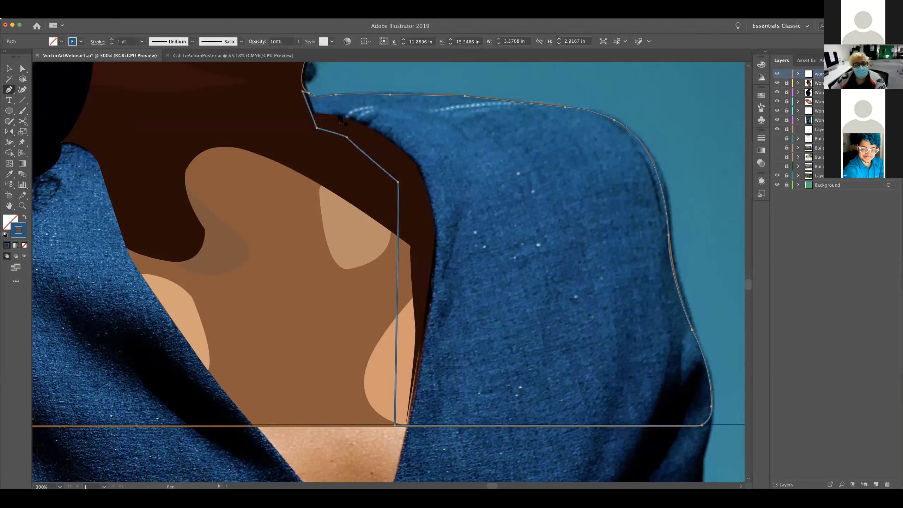
left_click(329, 115)
left_click_drag(438, 118, 492, 149)
left_click_drag(438, 118, 349, 430)
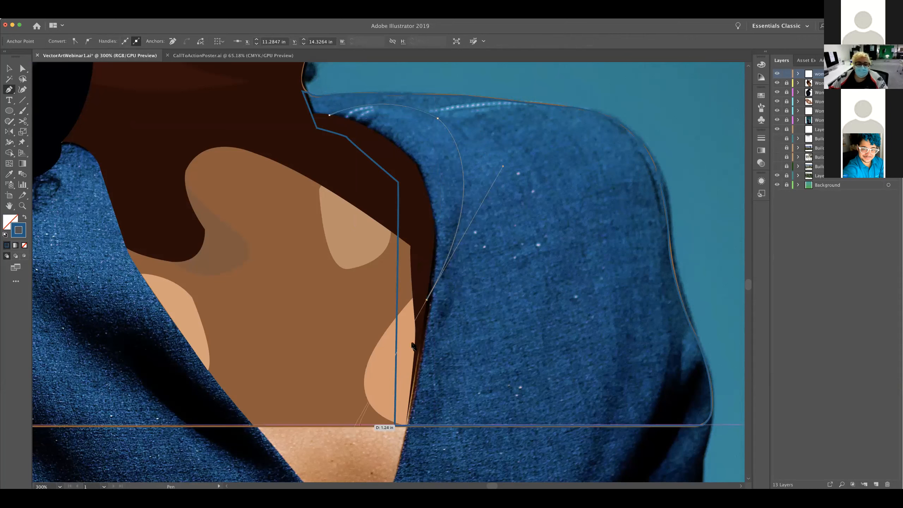
left_click_drag(429, 301, 430, 303)
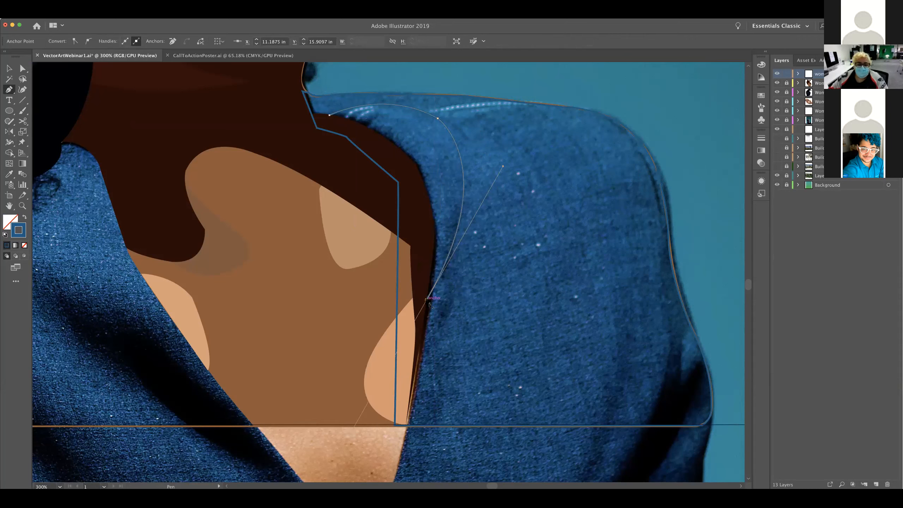
left_click(329, 116)
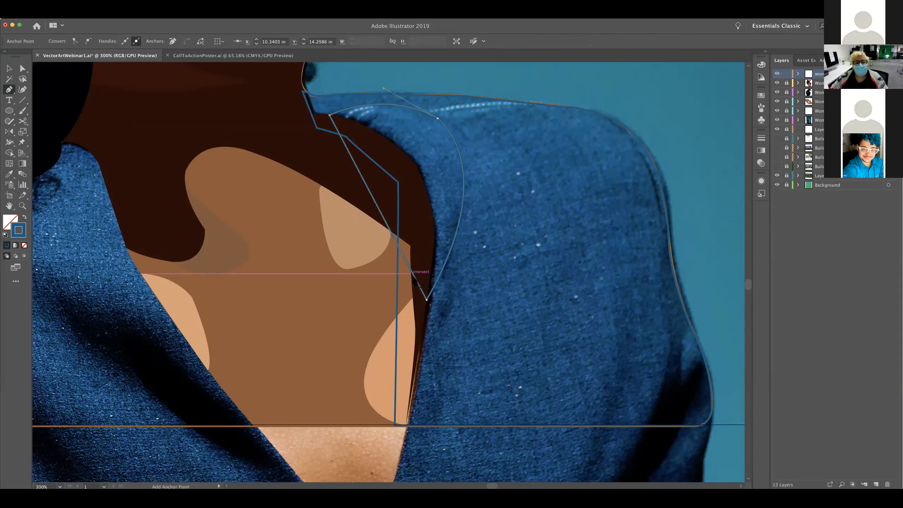
key("super+z")
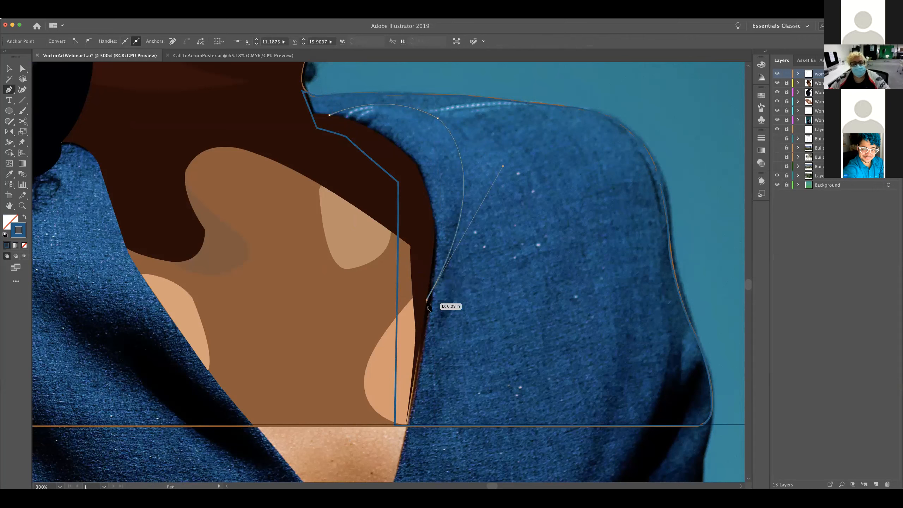
left_click(330, 116)
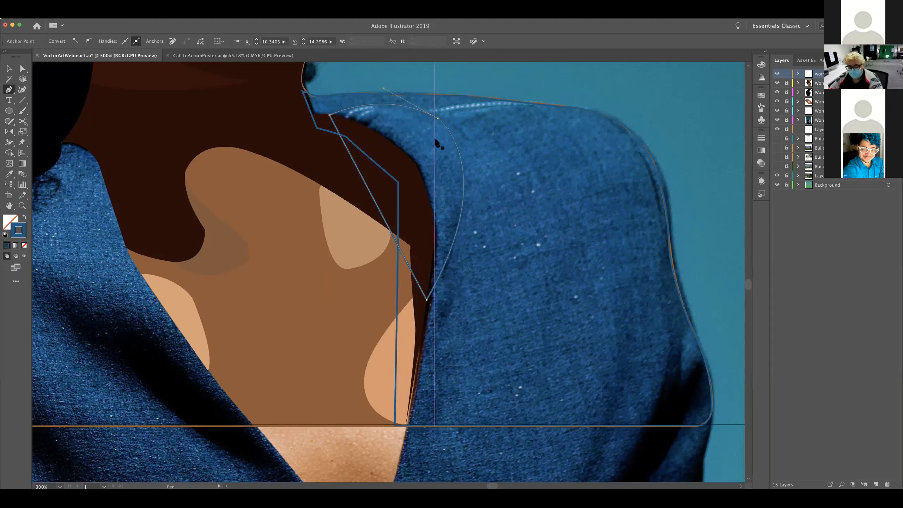
Select the collar highlight path, sample the lighter denim blue with the Eyedropper, and apply it as the stroke with no fill
key("v")
left_click(452, 132)
left_click(455, 146)
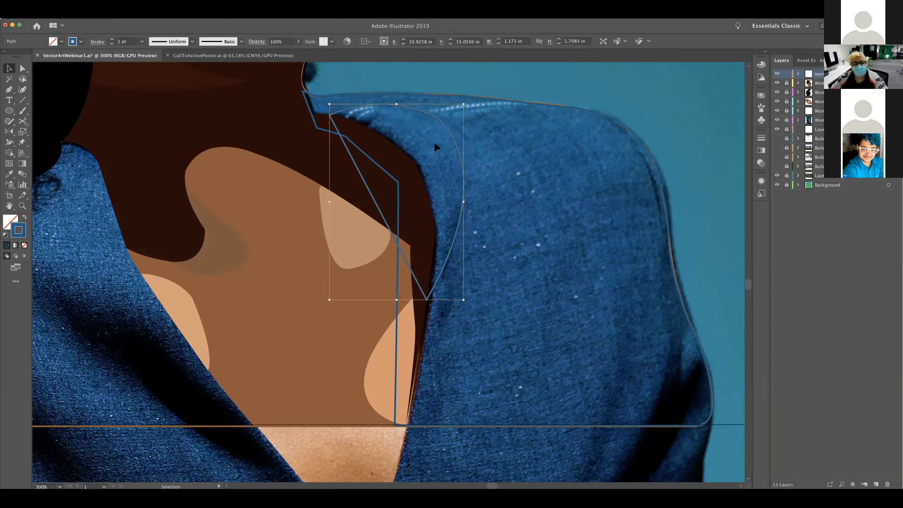
key("i")
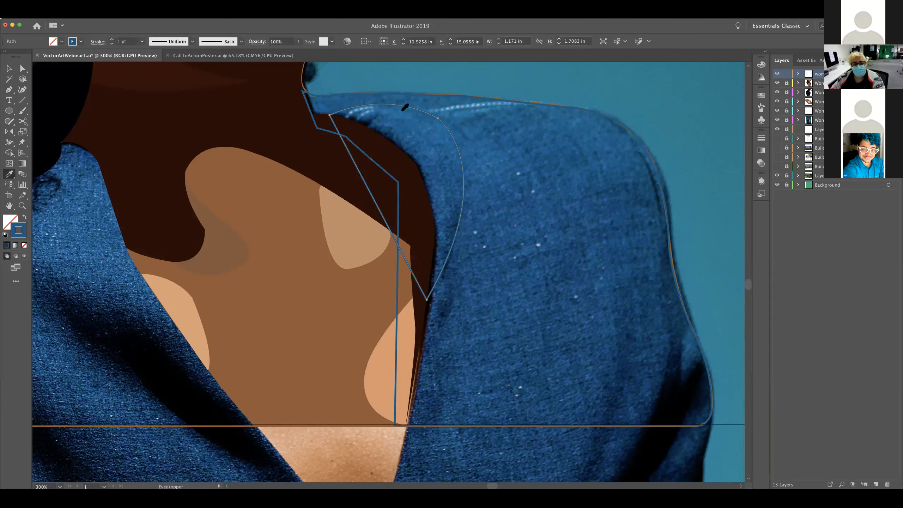
left_click(381, 109)
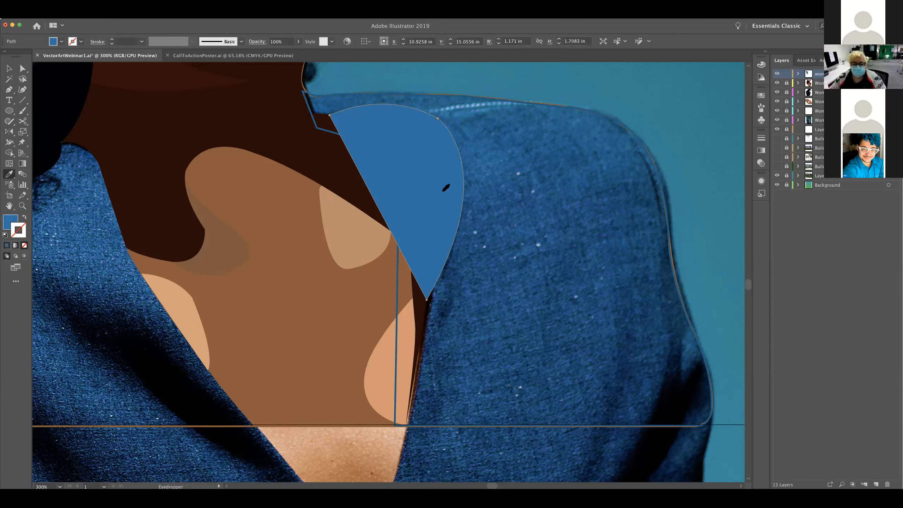
key("shift+x")
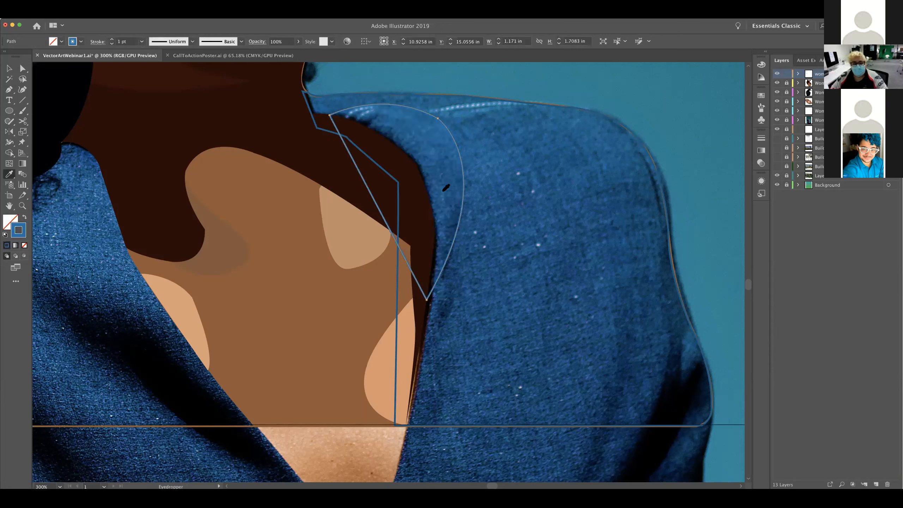
key("v")
Begin outlining the dark fold near the sleeve's lower outer edge with the Pen tool, shaping its notched upper edge up to the sleeve's outline
key("space")
left_click_drag(492, 141, 491, 140)
left_click_drag(406, 132, 263, 48)
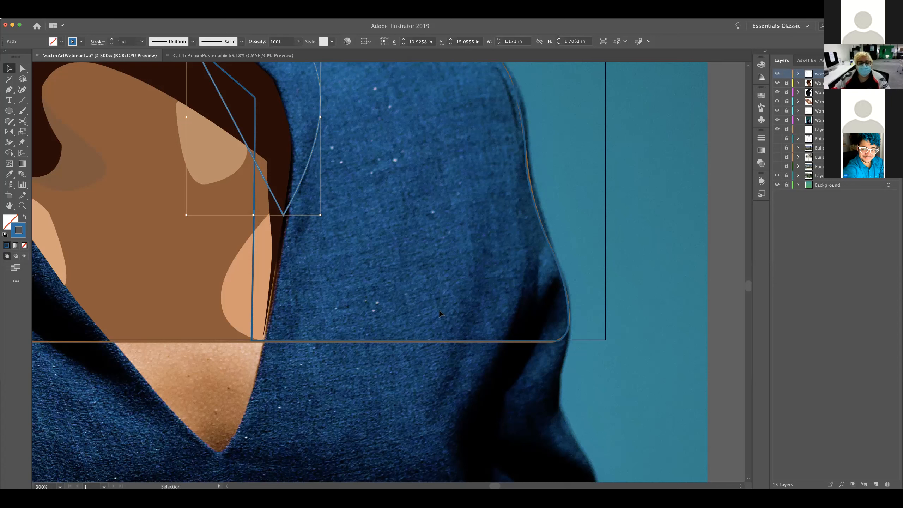
scroll(461, 343, "up", 5)
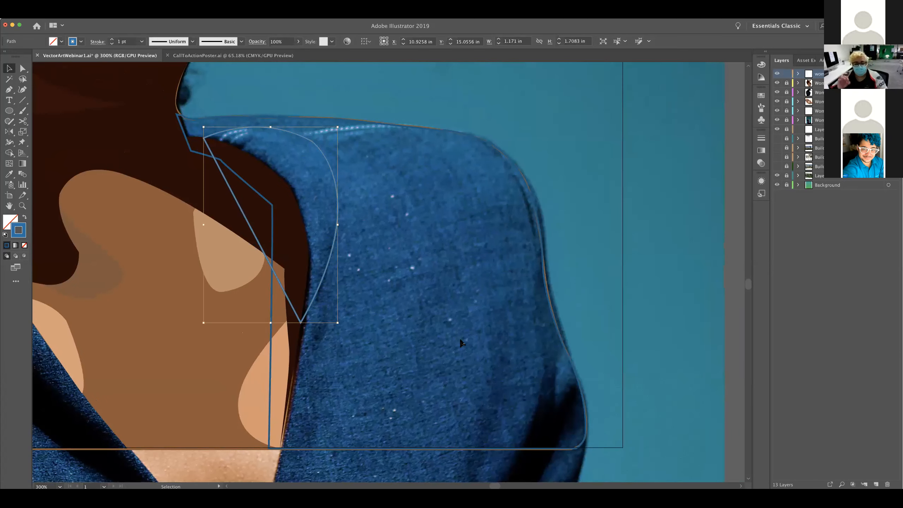
key("p")
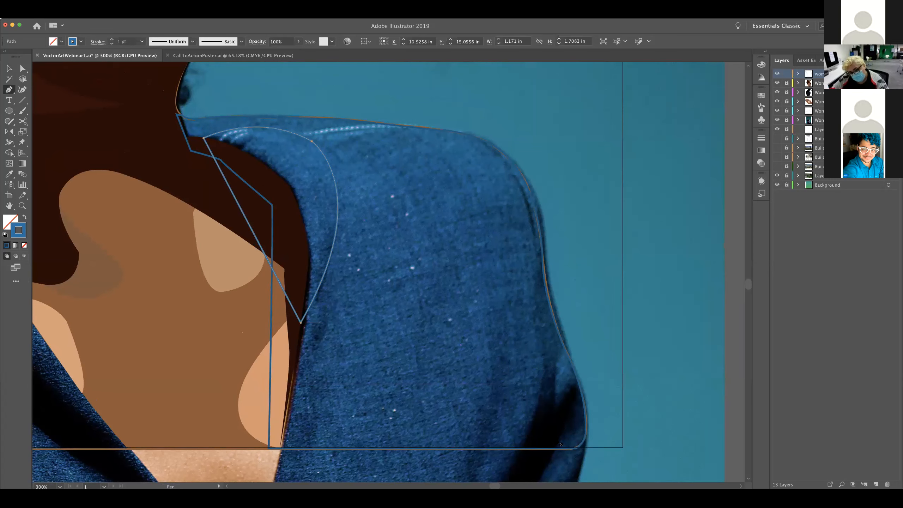
left_click_drag(559, 380, 547, 306)
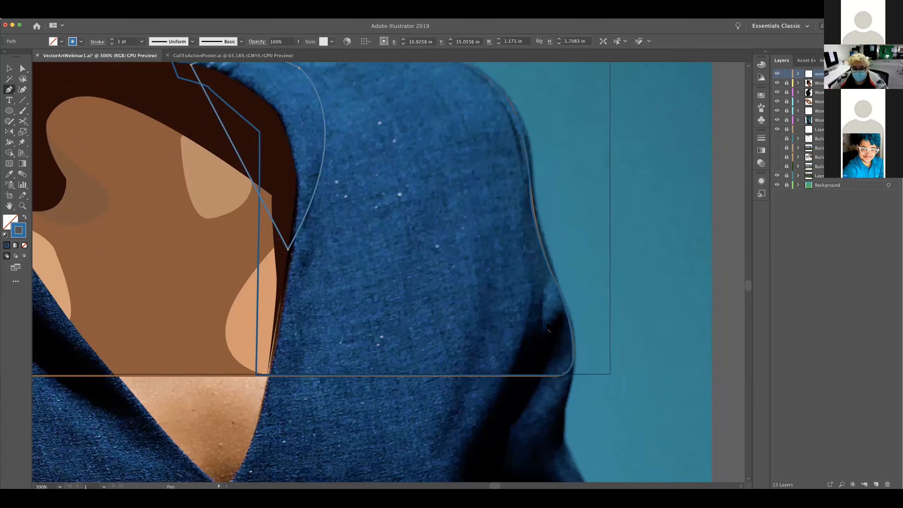
left_click(541, 297)
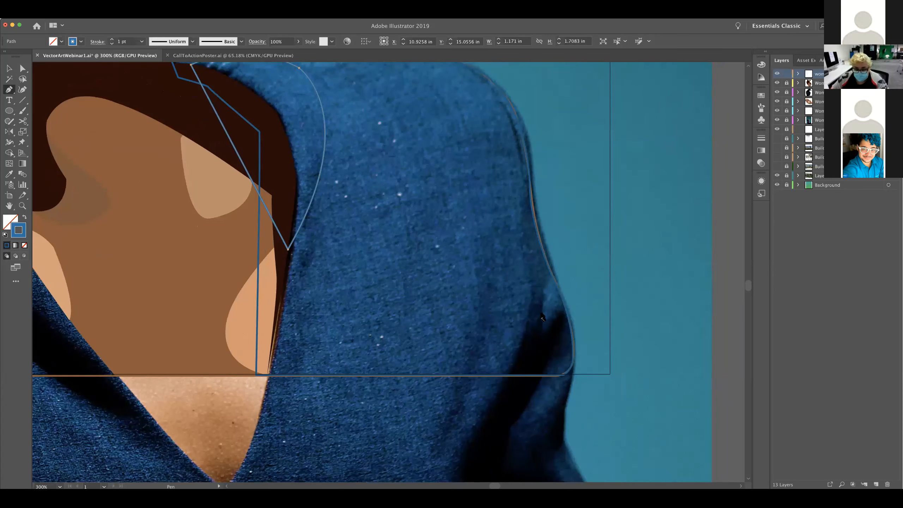
left_click(541, 336)
left_click_drag(541, 336, 544, 348)
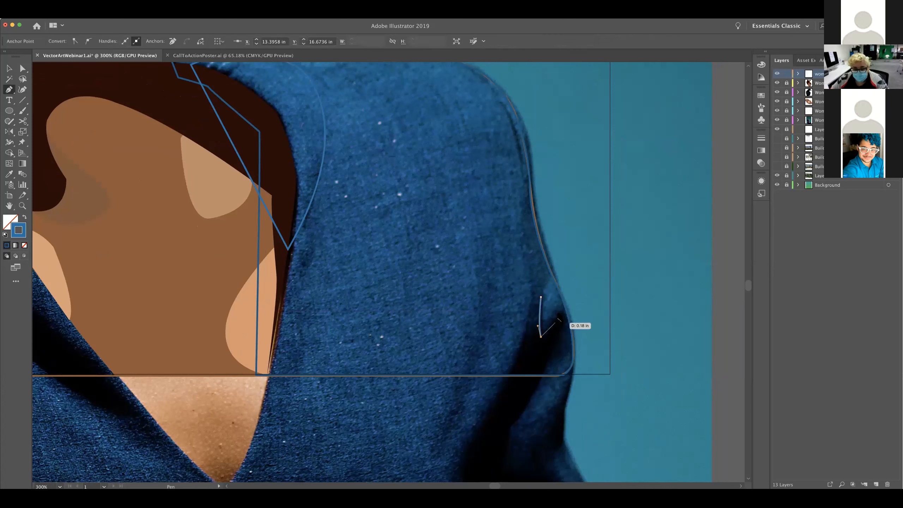
left_click(563, 303)
left_click_drag(562, 303, 566, 298)
left_click(562, 311)
Curve the fold outline down to the jacket's bottom edge, follow that edge inward, and close the path with a curve at its starting point
left_click_drag(541, 376, 519, 401)
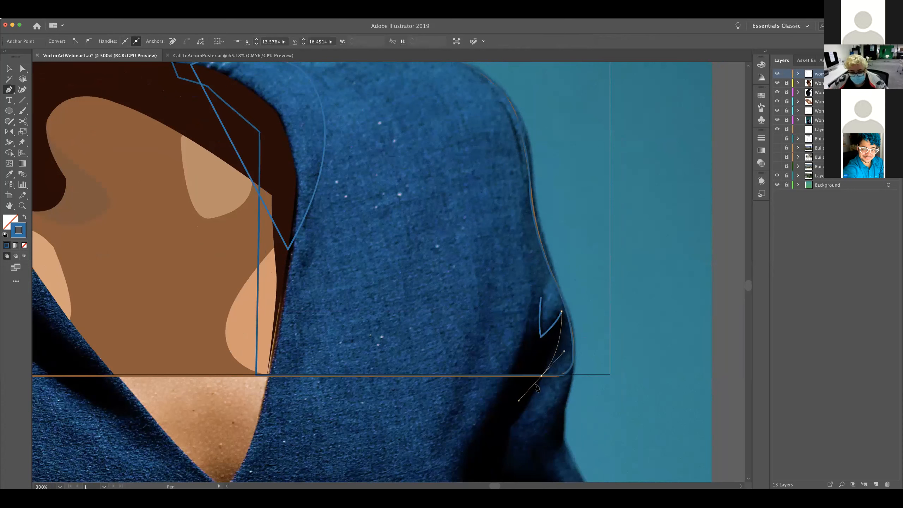
left_click(504, 375)
left_click(504, 375)
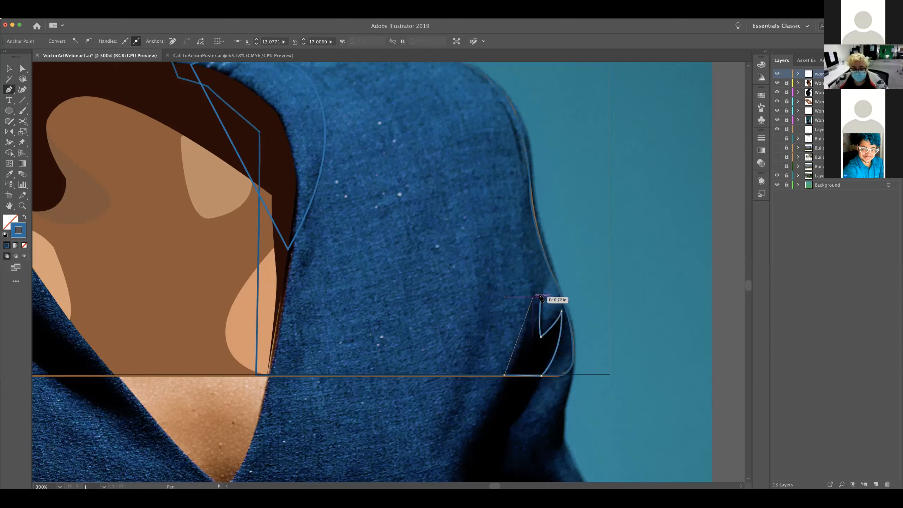
left_click_drag(541, 297, 551, 261)
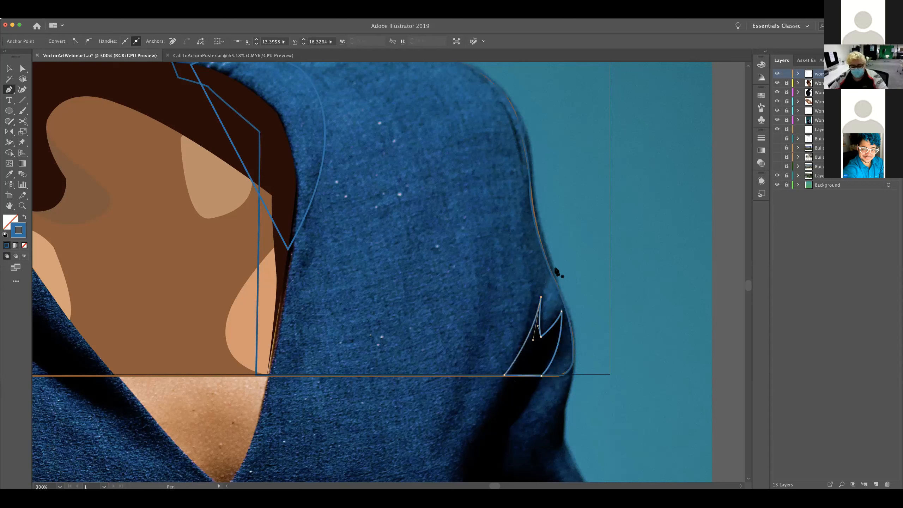
Sample the fold's black from the photo with the Eyedropper and apply it as the fold path's stroke with no fill
key("v")
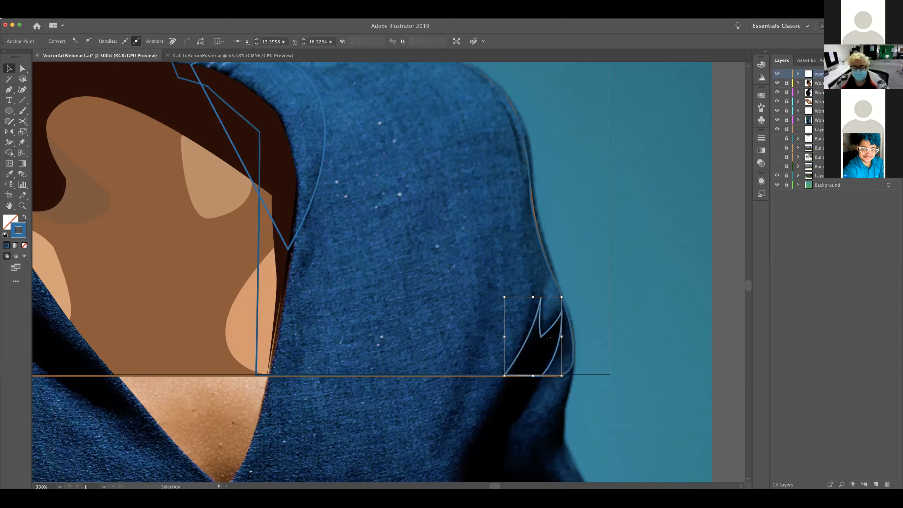
key("i")
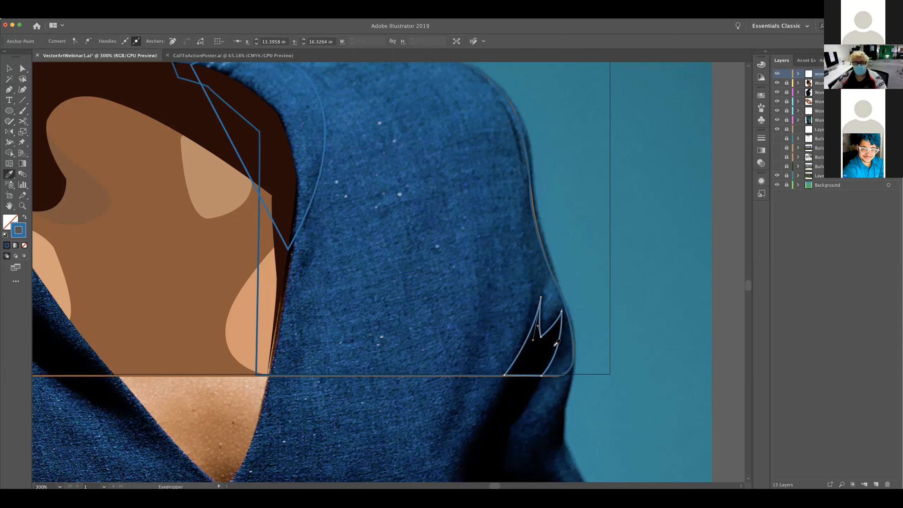
left_click(504, 309)
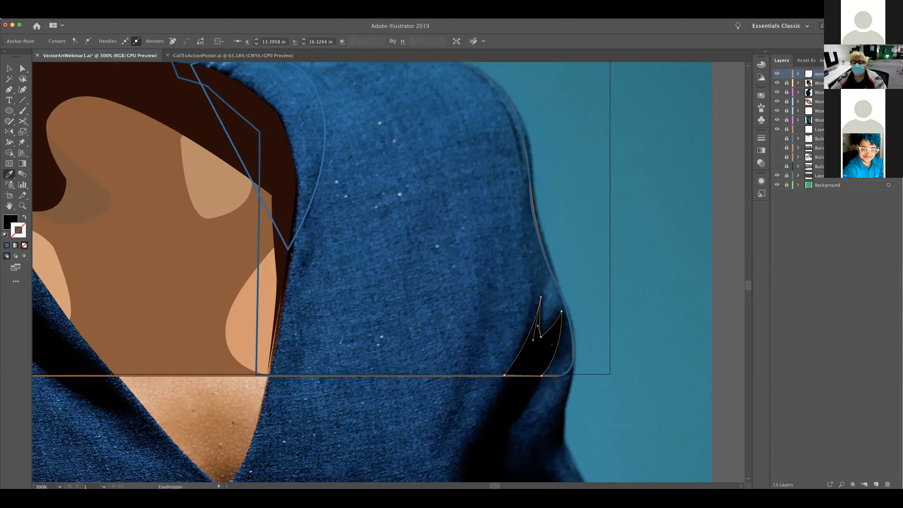
key("shift+x")
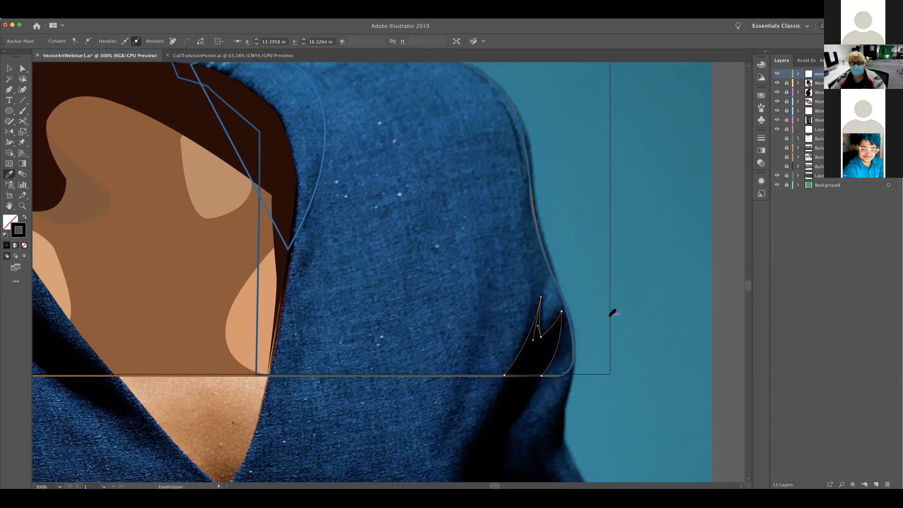
key("v")
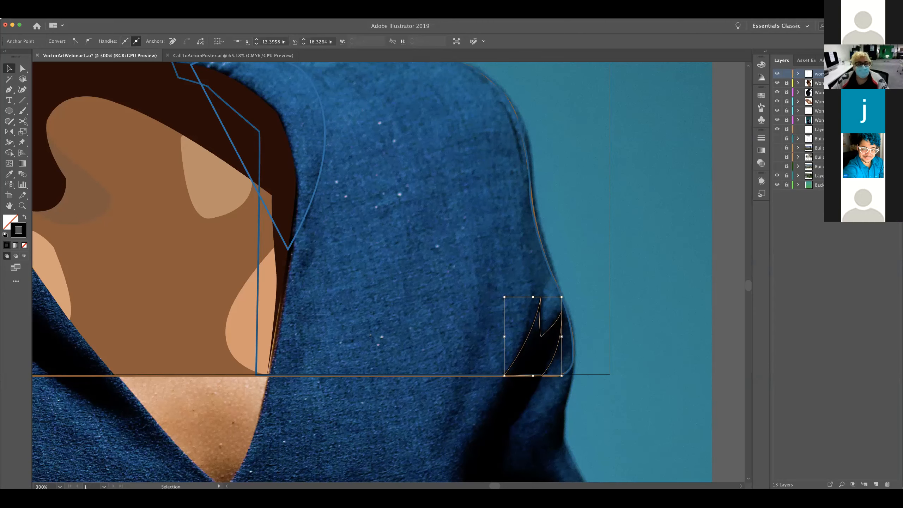
Examine the finished CallToActionPoster.ai artwork up close and as a whole, and return to the VectorArtWebinar1.ai portrait
left_click(213, 55)
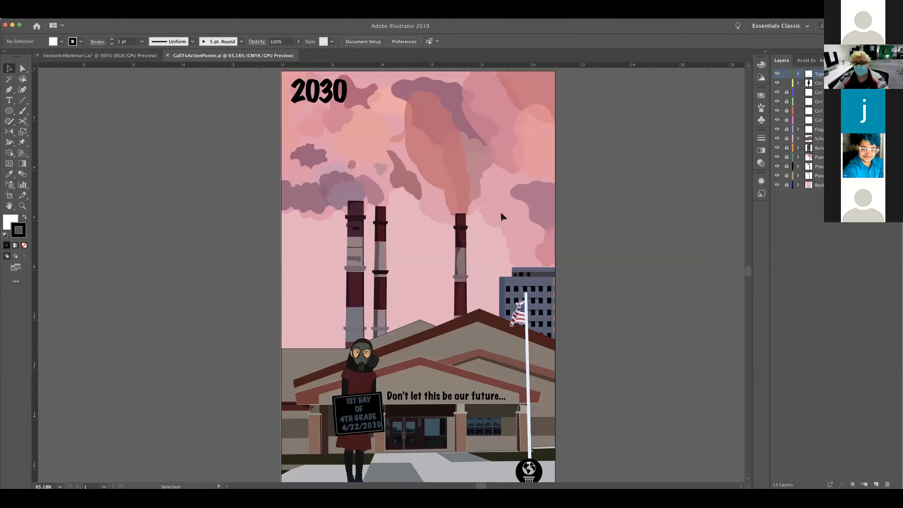
key("super+1")
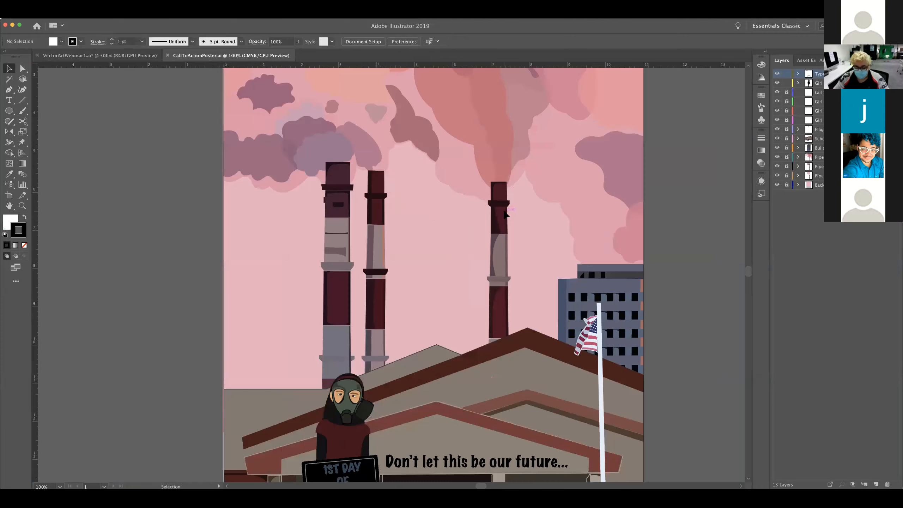
key("super+0")
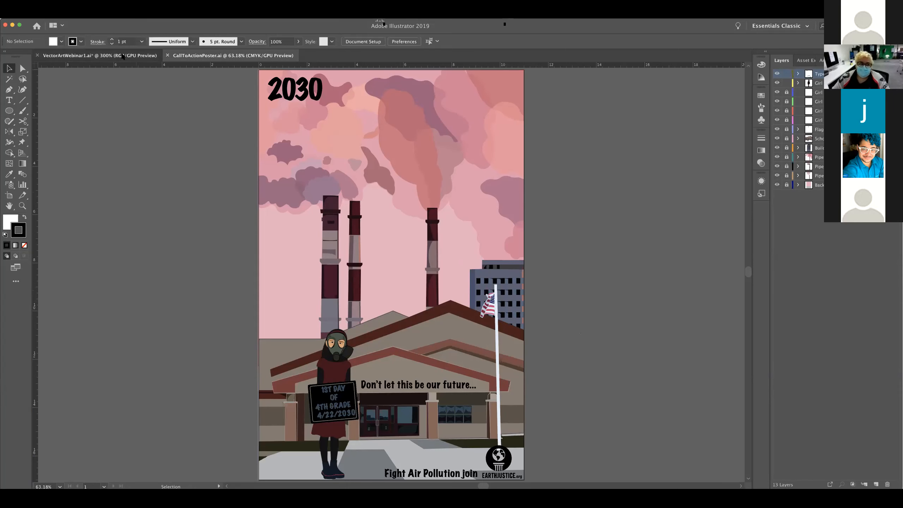
left_click(123, 56)
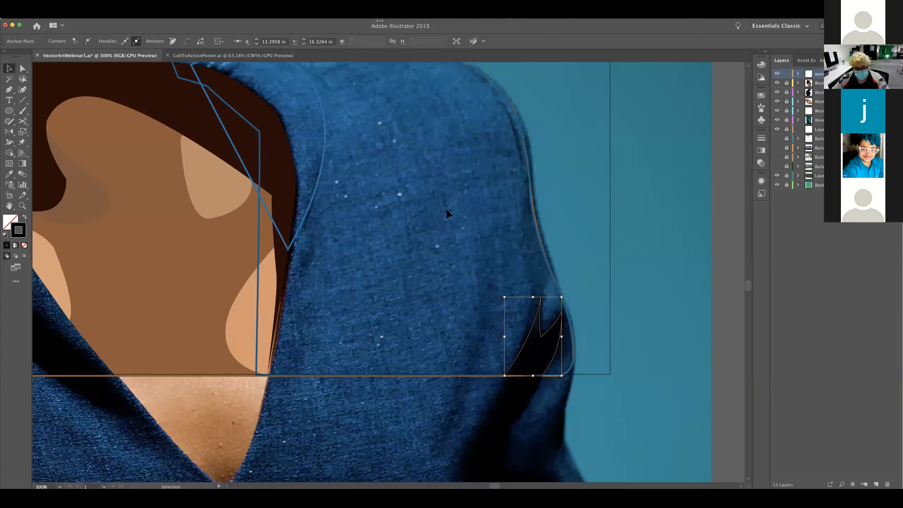
Begin a narrow fold path with the Pen tool, inward of the notched sleeve fold, curving down to the jacket's bottom edge
key("super+0")
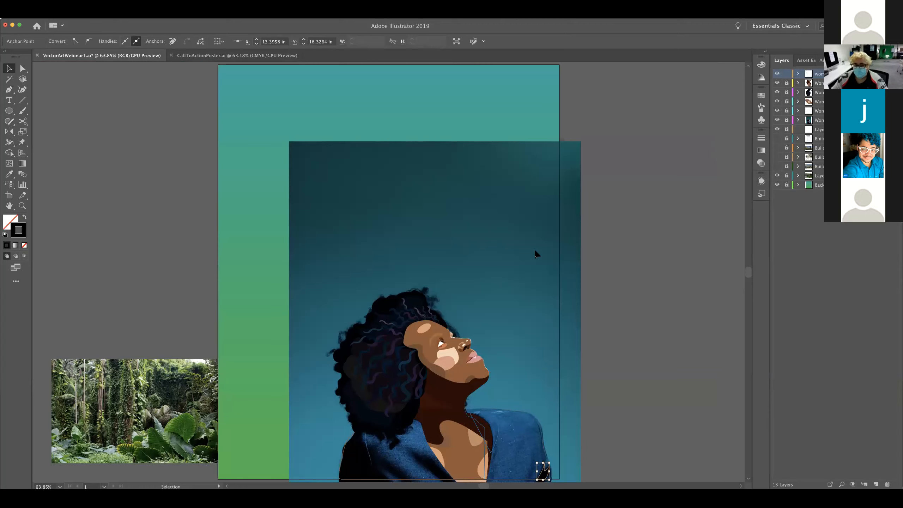
key("a")
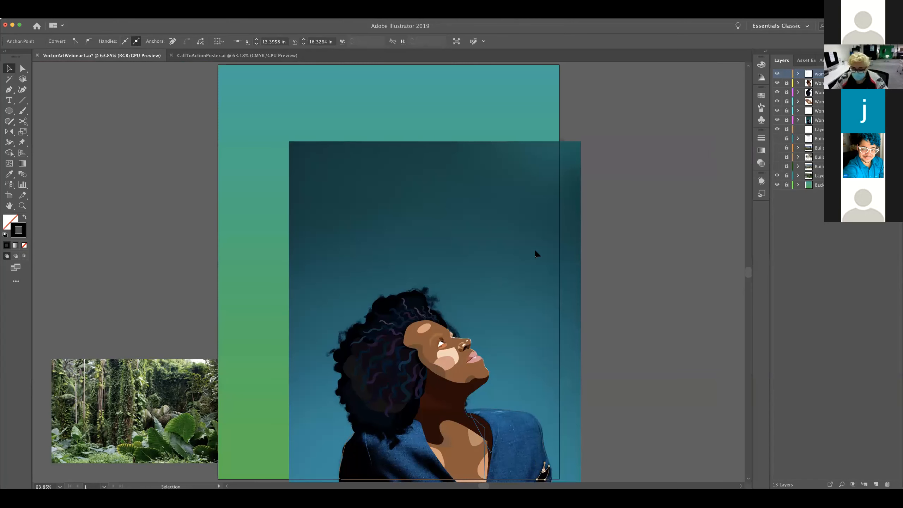
key("super+1")
key("super+equal")
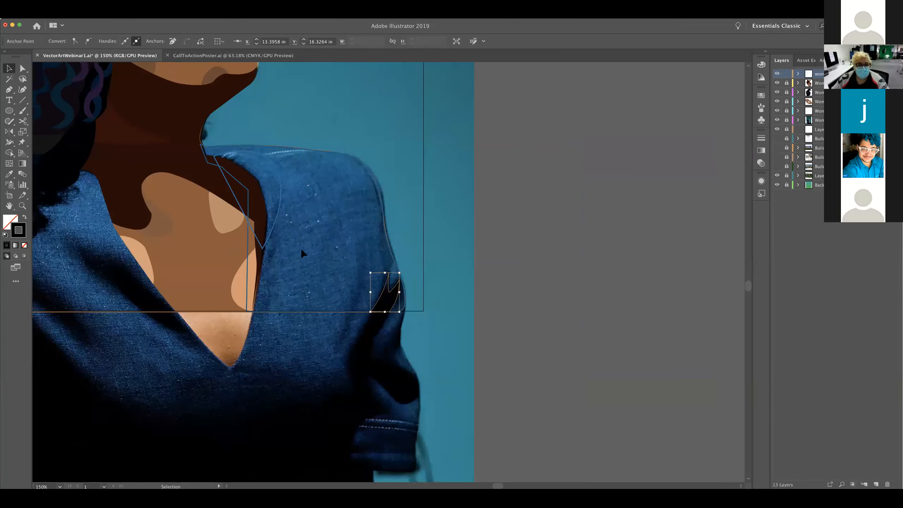
left_click_drag(408, 261, 447, 263)
key("v")
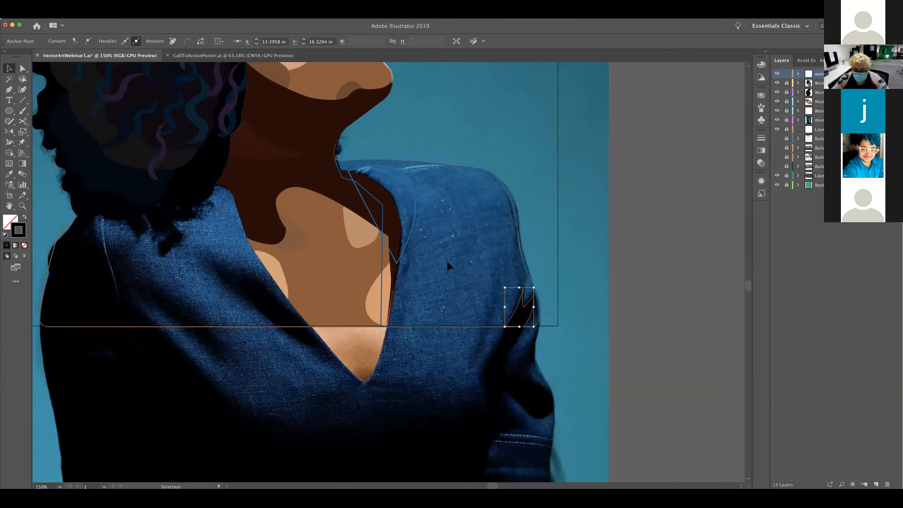
key("p")
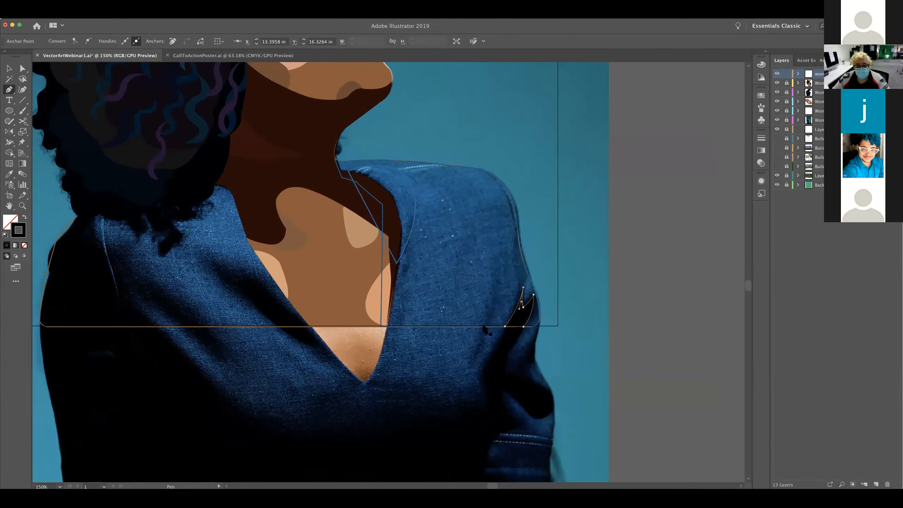
left_click(488, 259)
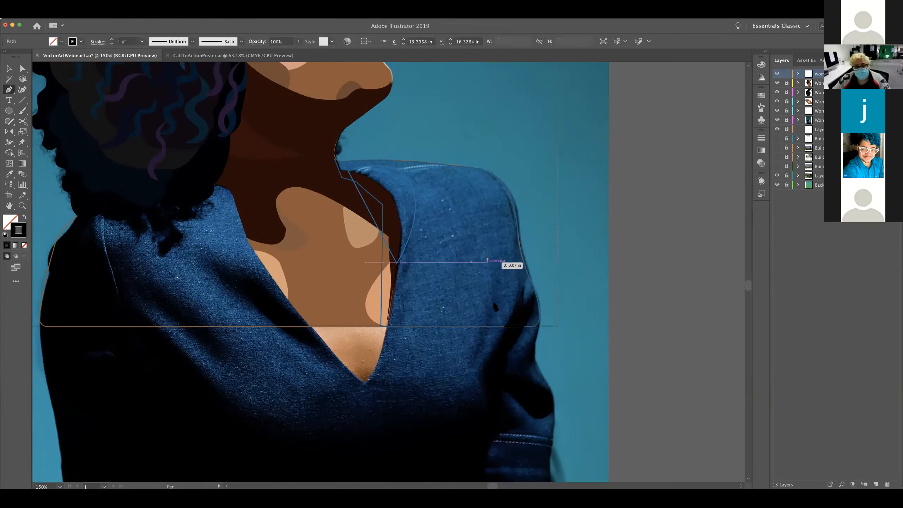
left_click_drag(482, 325, 461, 358)
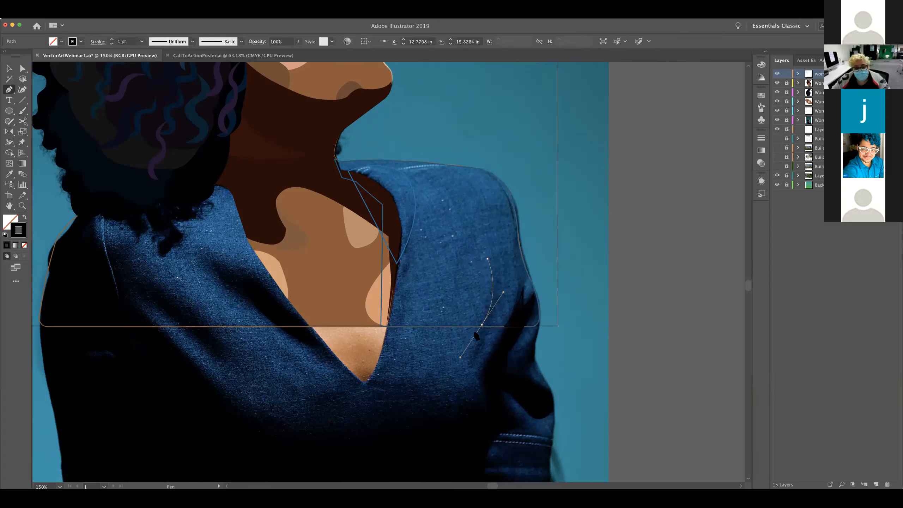
Carry the narrow fold path a short way along the jacket's bottom edge, curve it back up, and close it with a rounded top
left_click_drag(482, 326, 498, 259)
left_click_drag(498, 259, 492, 199)
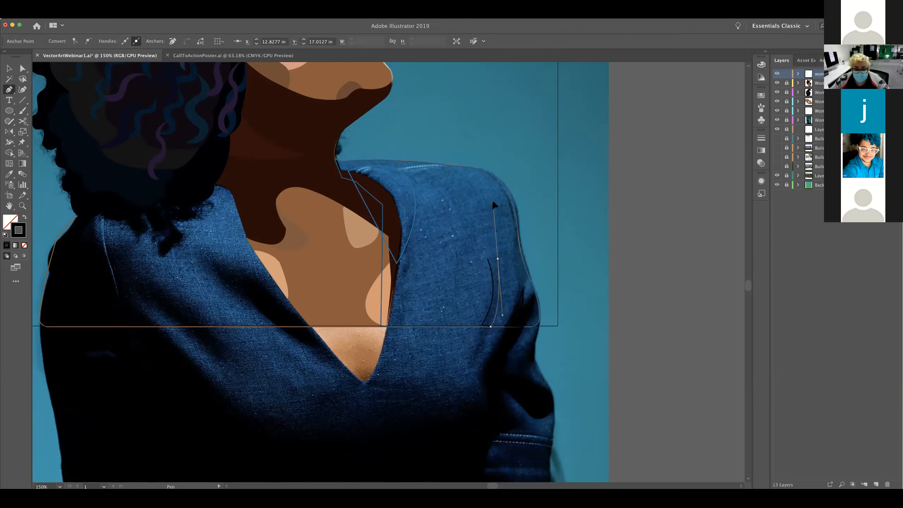
left_click_drag(498, 259, 484, 267)
left_click(497, 259)
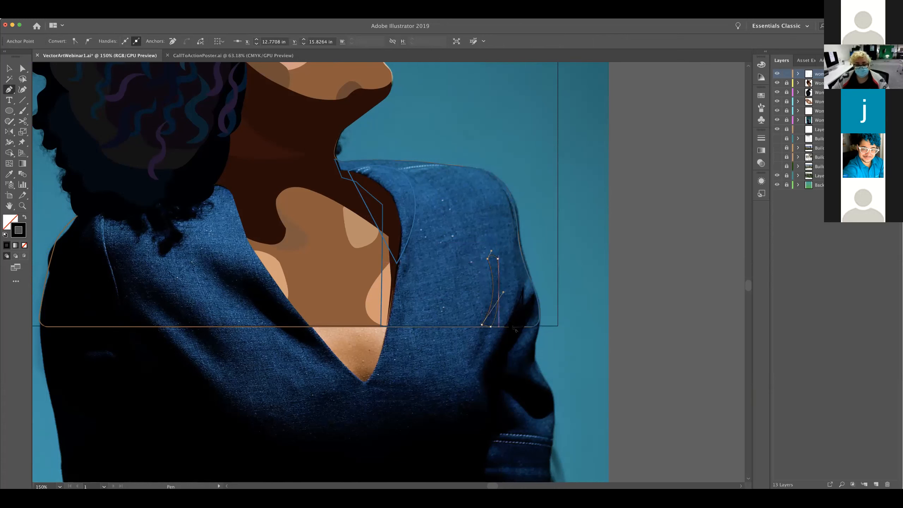
Shift the narrow fold's lower inner anchor point outward along the jacket's bottom edge to slim its lower end, and deselect the path
left_click(481, 326, "super")
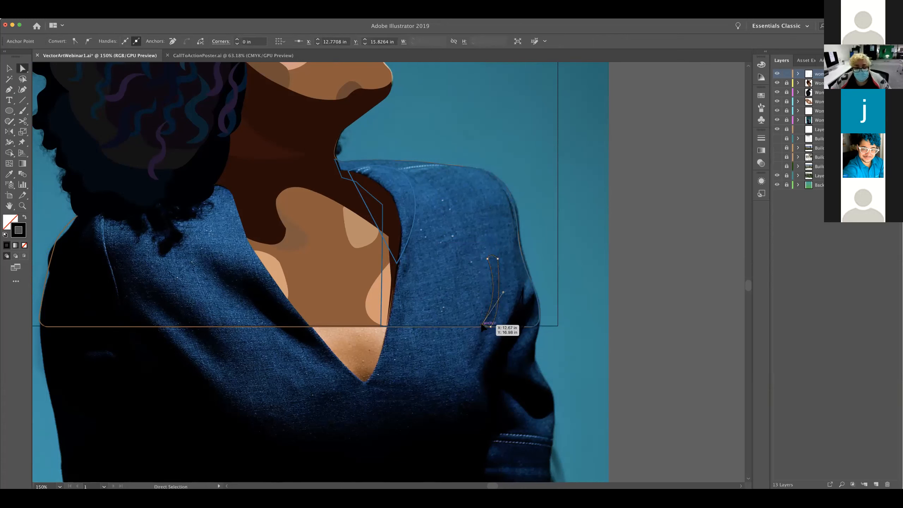
left_click_drag(481, 328, 481, 328)
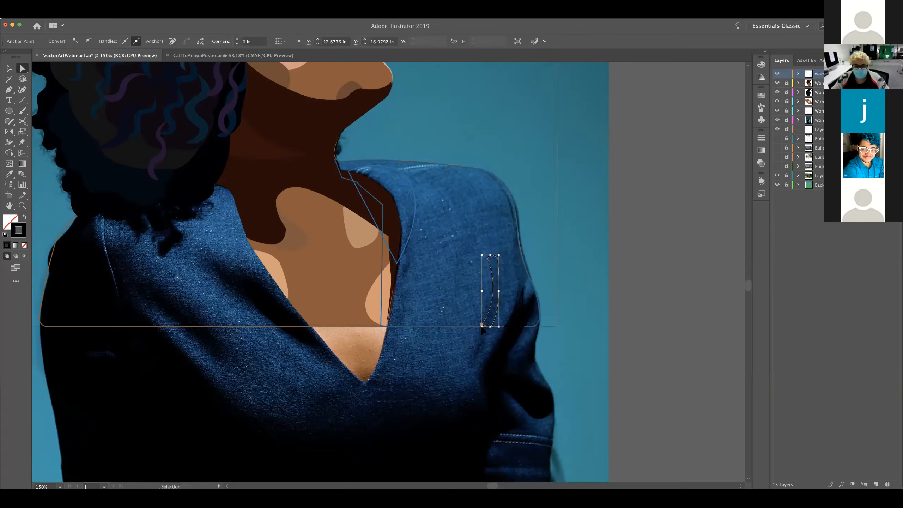
key("super+equal")
key("super+equal")
left_click_drag(481, 333, 515, 389)
left_click_drag(497, 153, 541, 159)
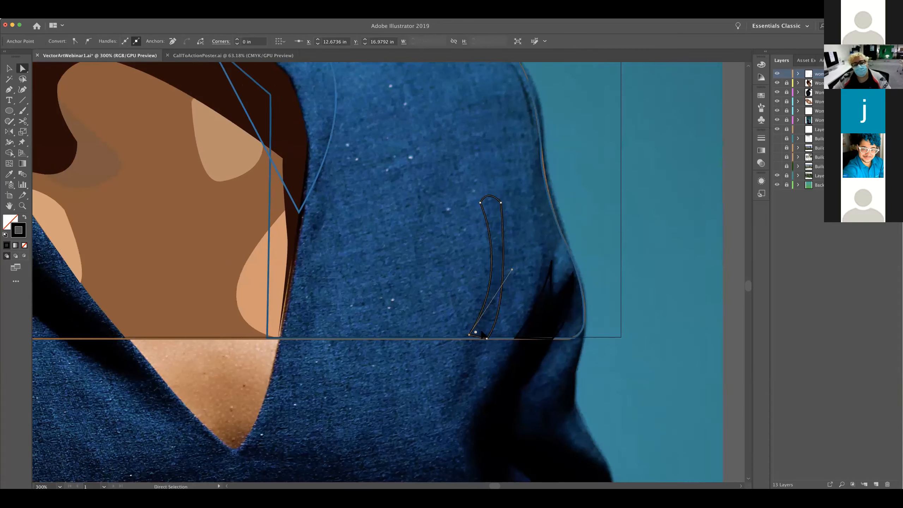
key("super")
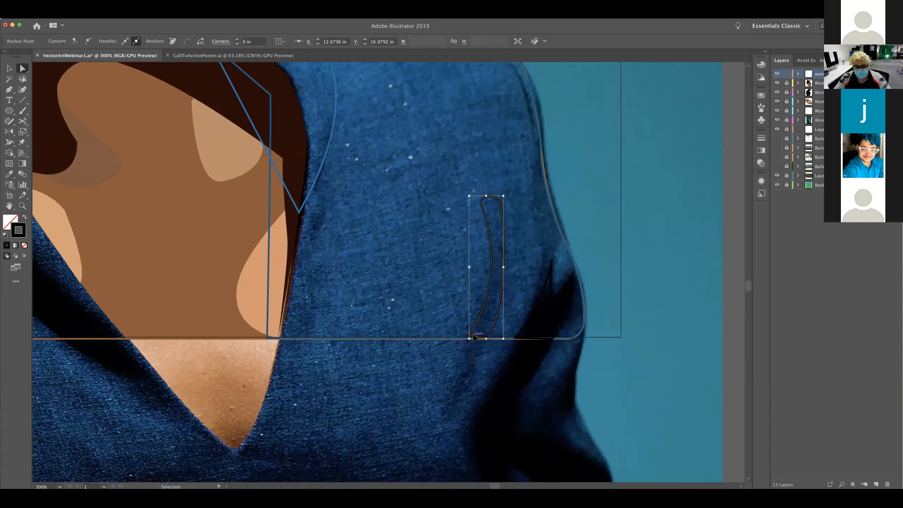
key("super+minus")
left_click_drag(384, 262, 481, 333)
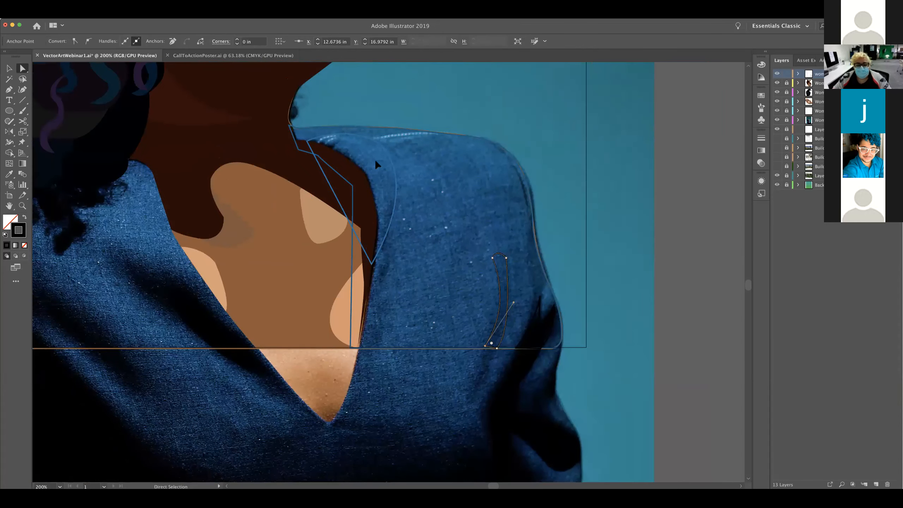
left_click_drag(422, 278, 467, 294)
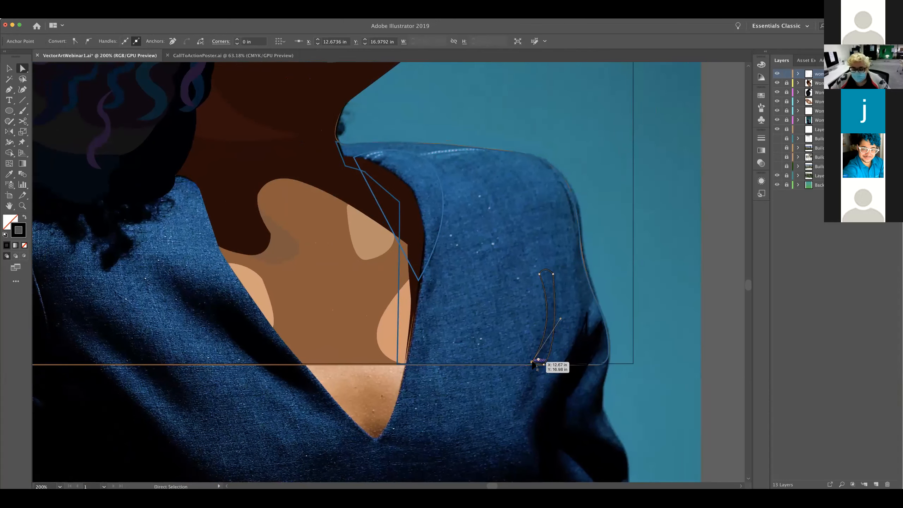
left_click_drag(532, 363, 542, 370)
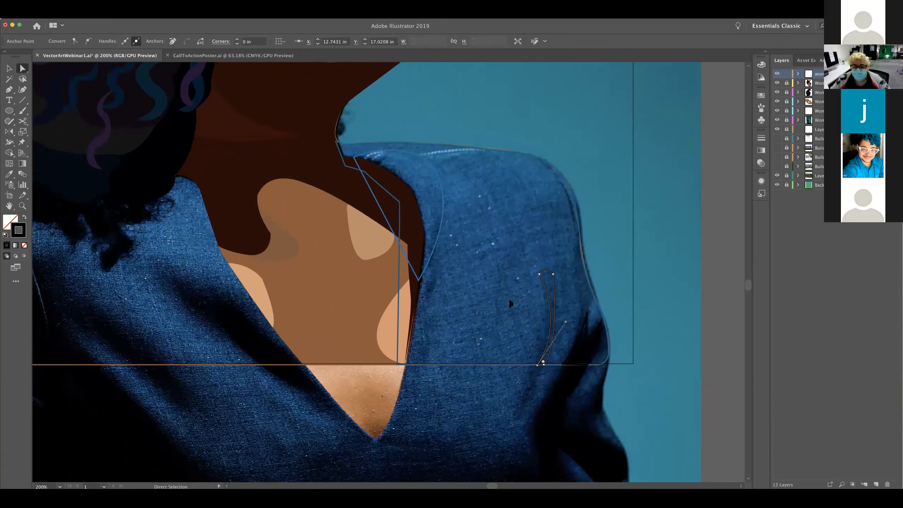
left_click(547, 315)
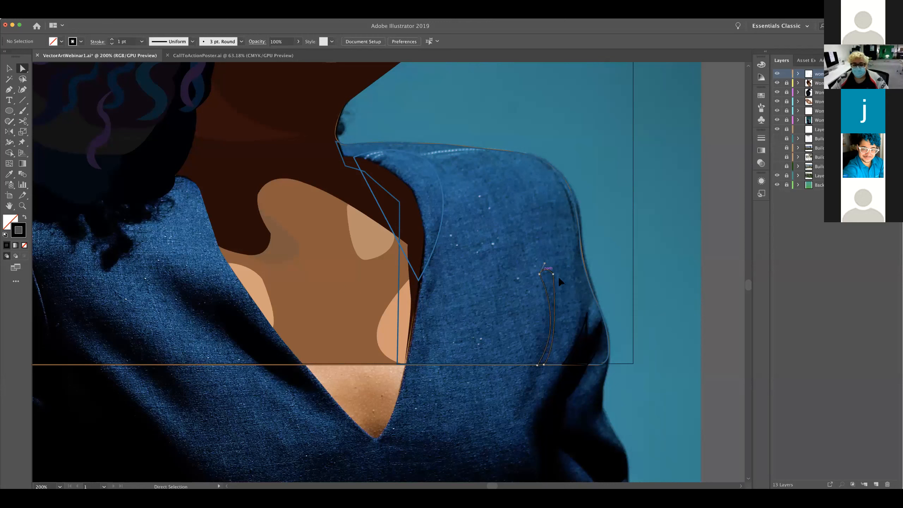
left_click(580, 298)
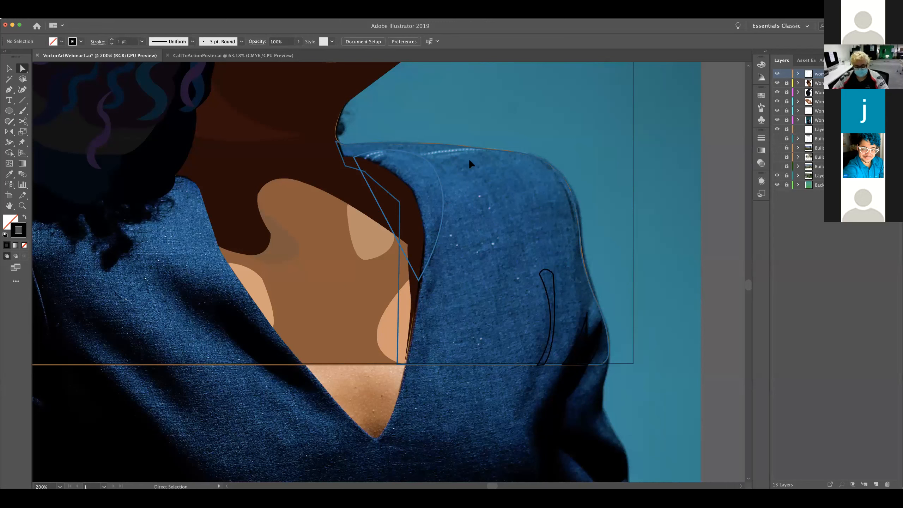
Swap fill and stroke on the jacket's shoulder shape, the collar highlight and both black folds to make them solid shapes
key("v")
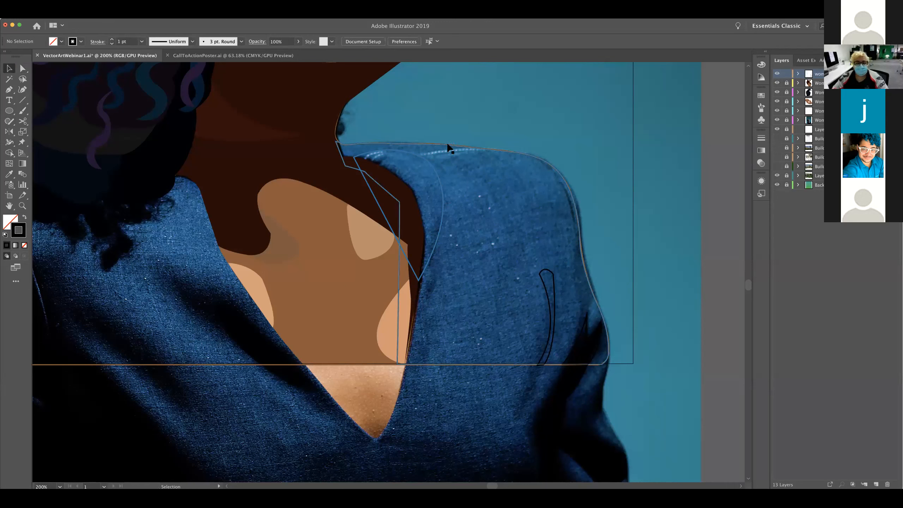
left_click(449, 146)
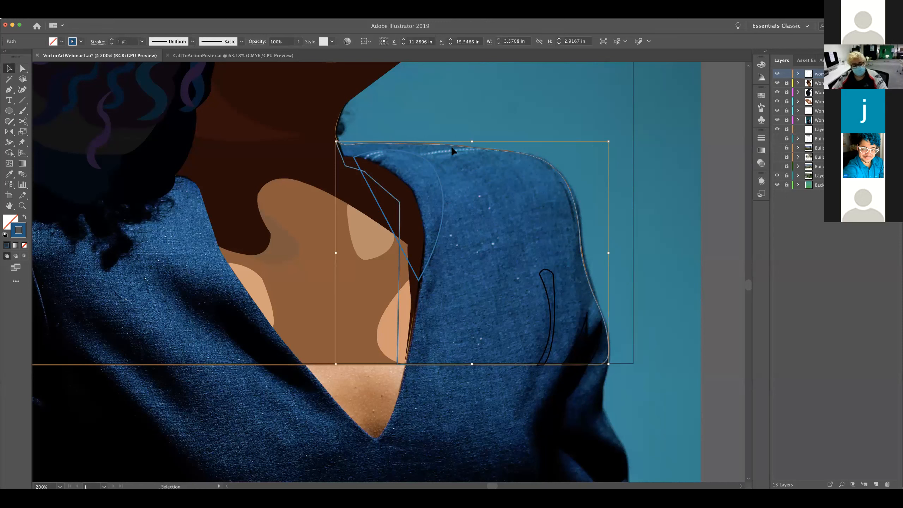
key("shift+x")
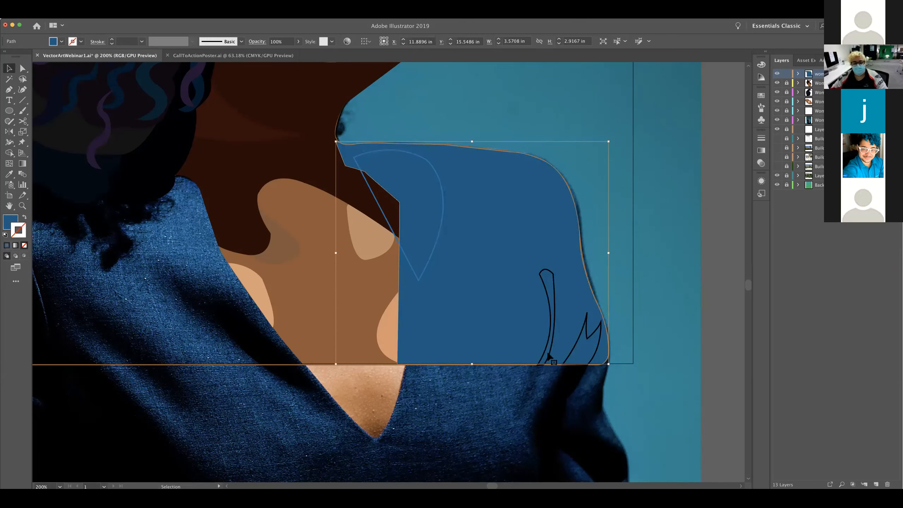
left_click(442, 219)
key("shift+x")
left_click(552, 295)
key("shift+x")
left_click(585, 322)
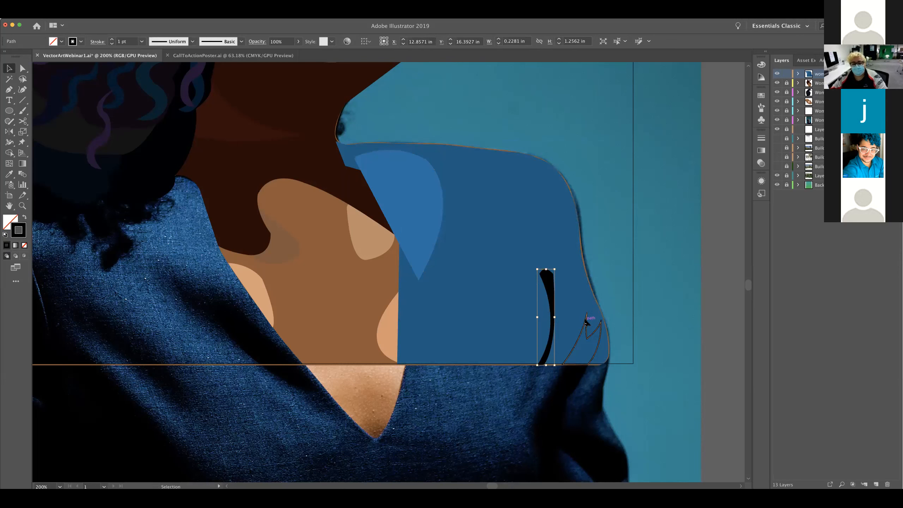
key("shift+x")
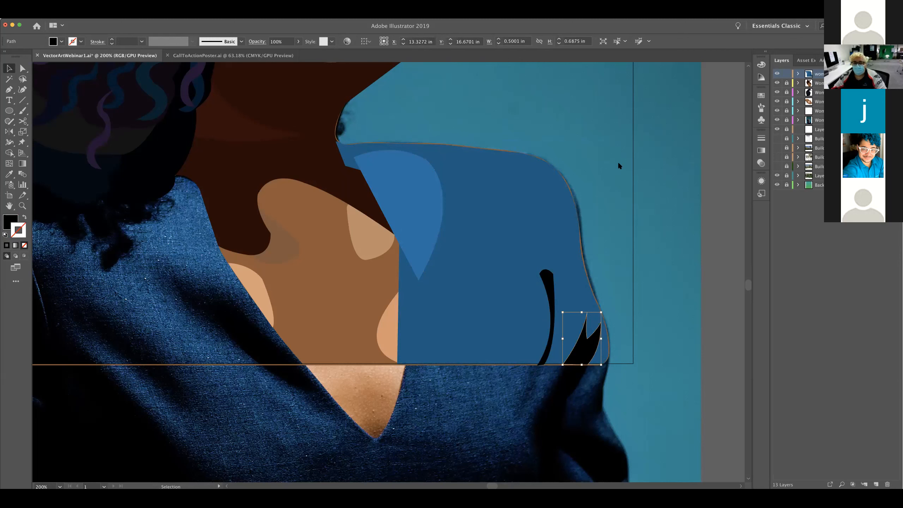
Move the jacket layer one position down in the layer stack, beneath the woman's skin shapes, and deselect the artwork
left_click(854, 74)
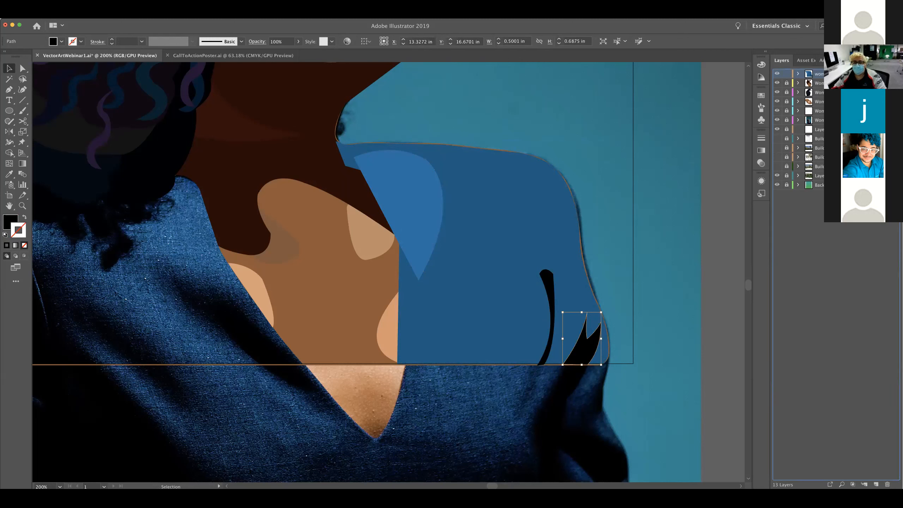
left_click_drag(854, 74, 854, 87)
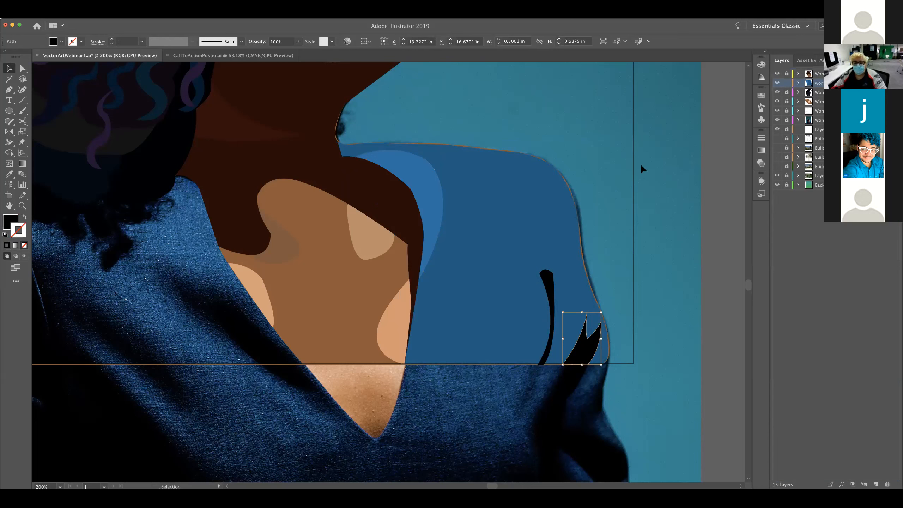
left_click(616, 224)
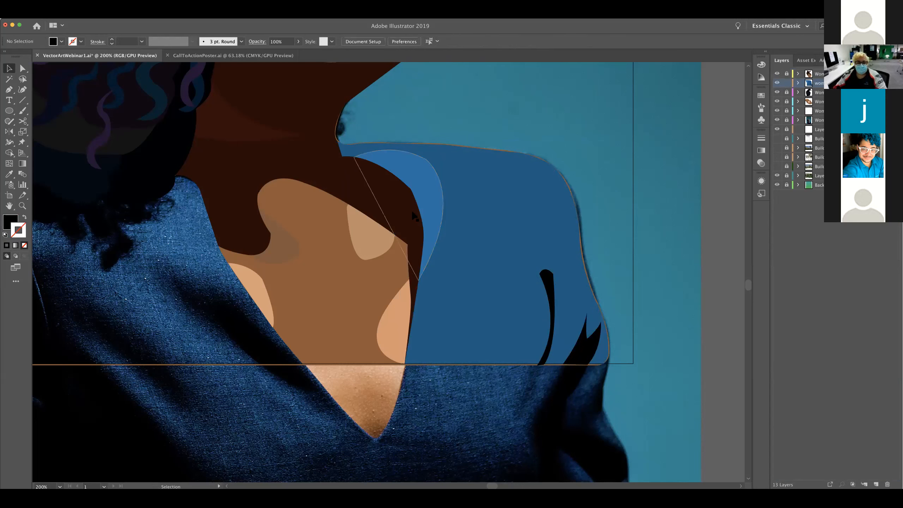
Hide the vector hair layer to expose the reference photo along the jacket's back shoulder, with the Pen tool ready
left_click_drag(278, 338, 448, 349)
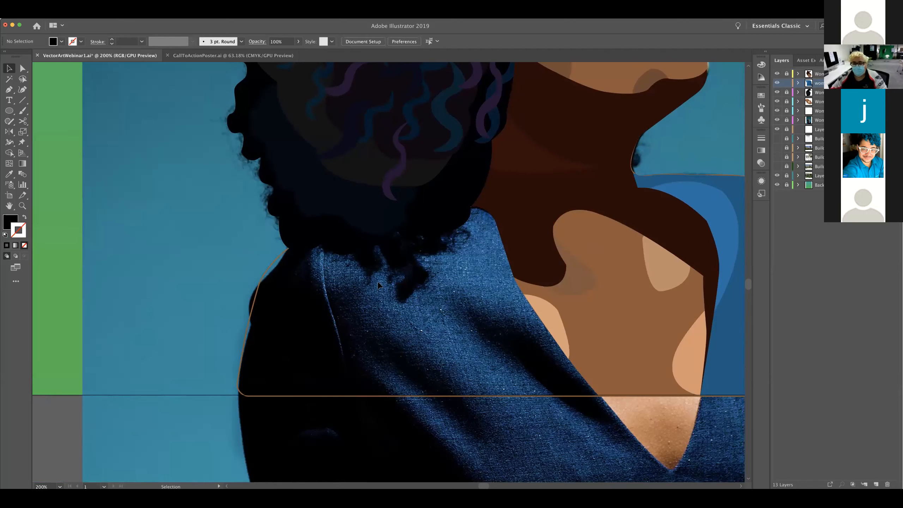
key("p")
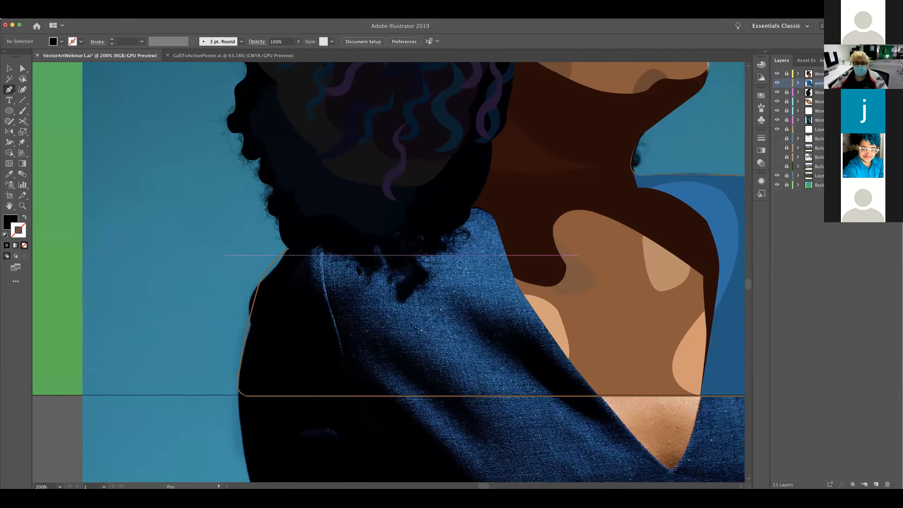
left_click_drag(378, 303, 385, 304)
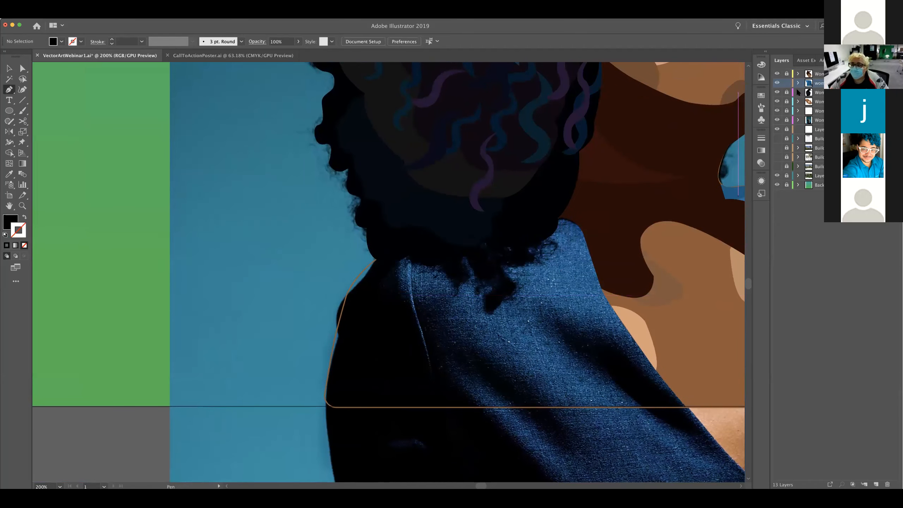
left_click(777, 92)
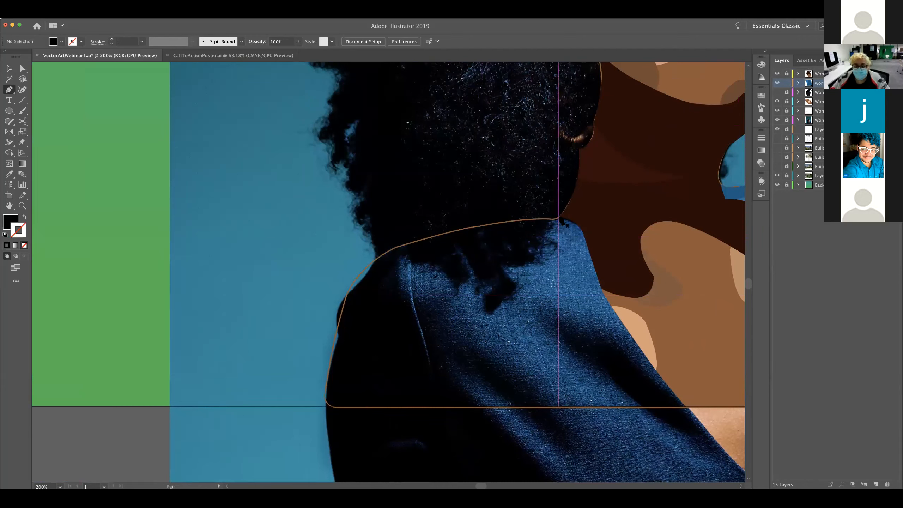
Try to trace the jacket's back edge from the nape over the shoulder with the Pen tool, switching the path between fill and stroke
left_click(566, 213)
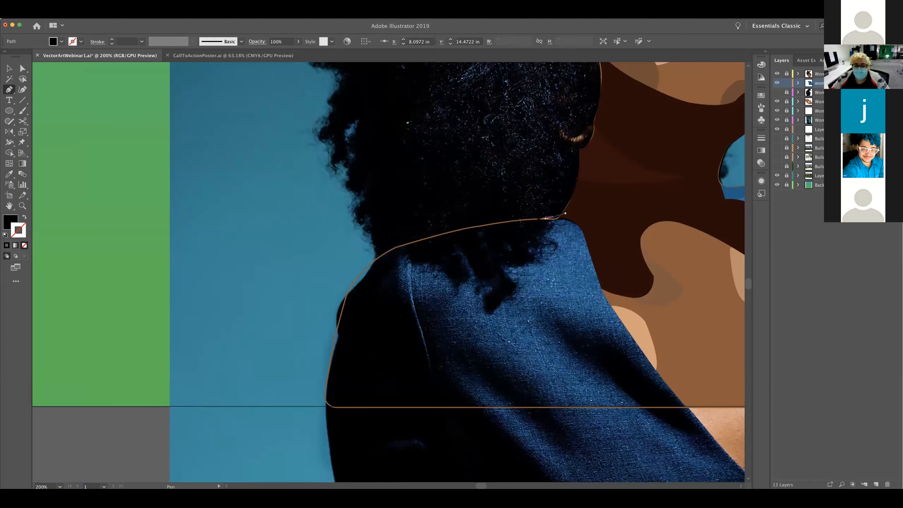
left_click_drag(533, 218, 345, 271)
left_click(394, 248)
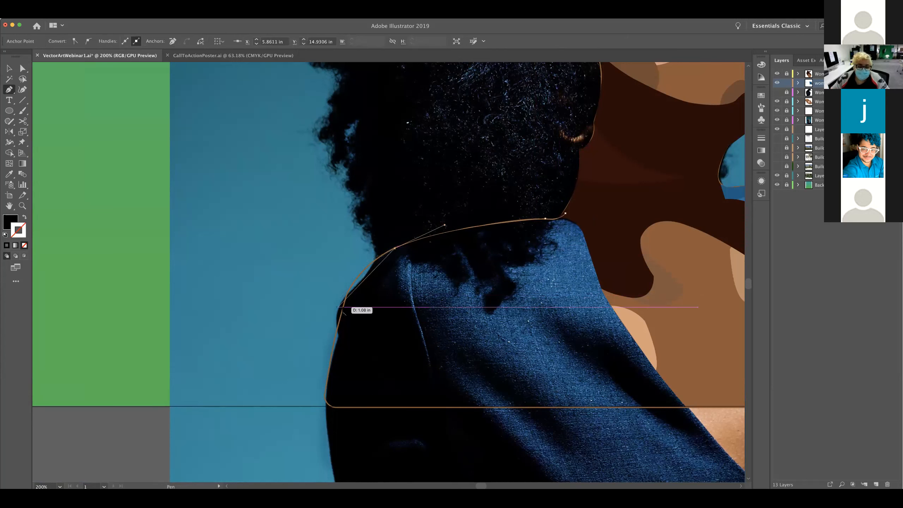
left_click_drag(343, 307, 333, 347)
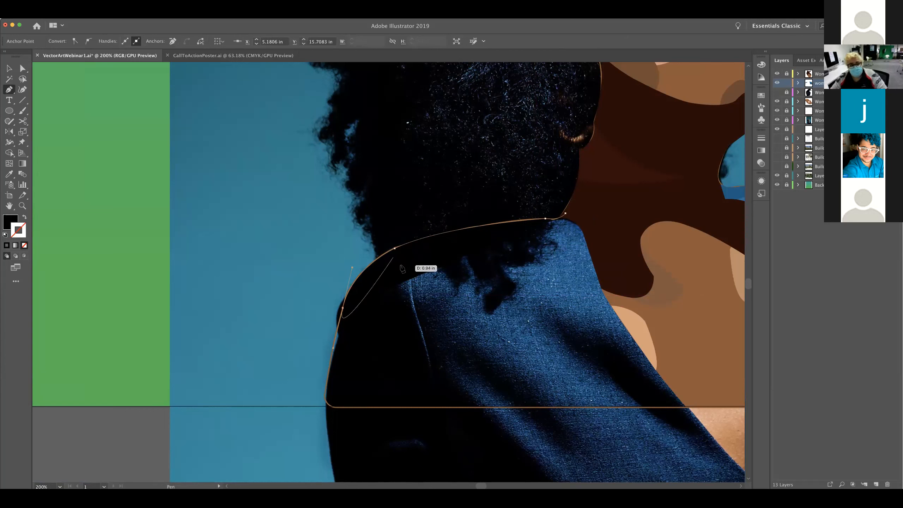
key("shift+x")
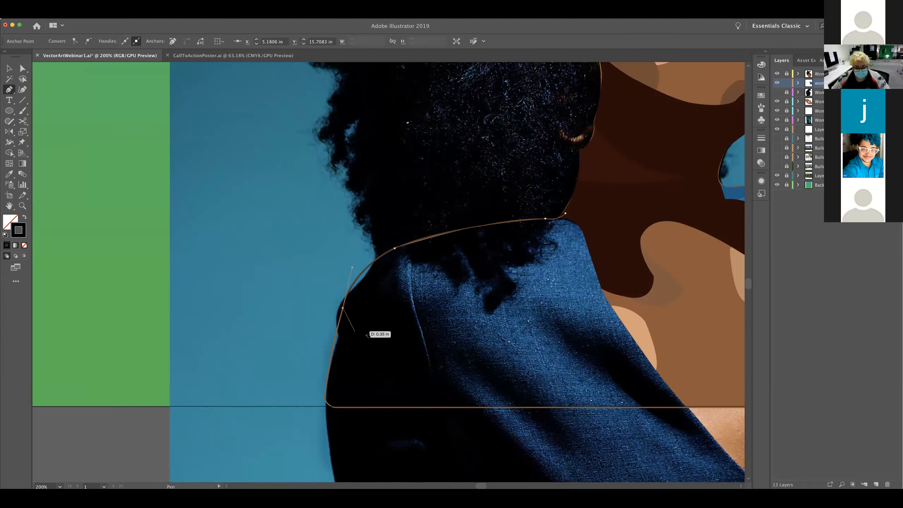
key("shift+x")
key("shift+x")
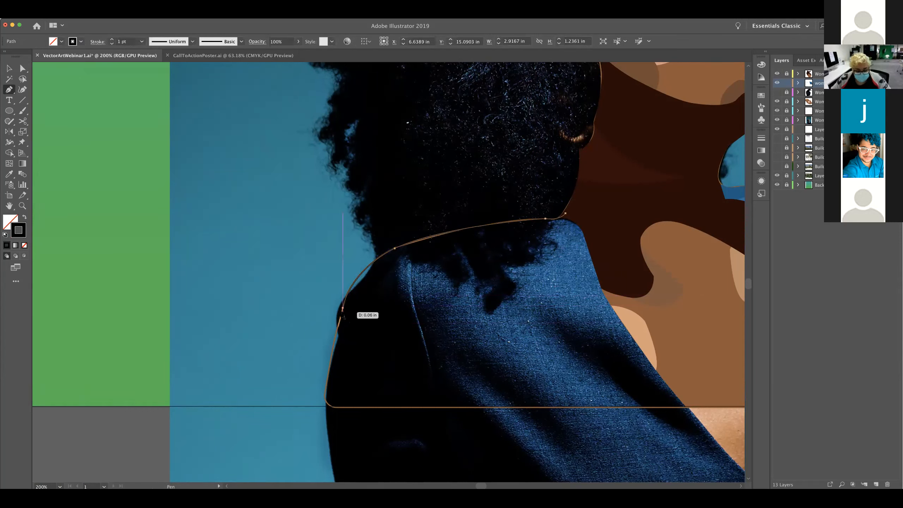
key("shift+x")
key("super+z")
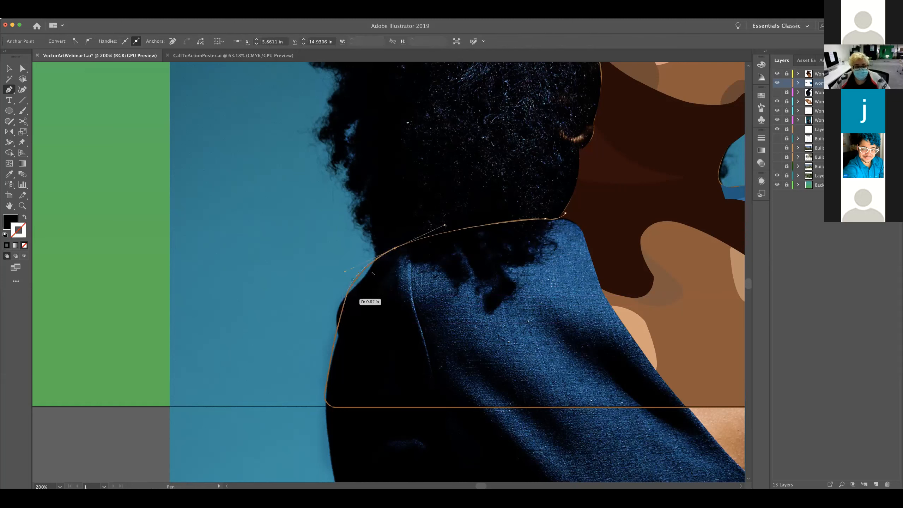
Try to continue the jacket outline around the back shoulder and down to the artboard's bottom edge, undo the whole path and deselect
left_click(395, 249)
left_click(365, 269)
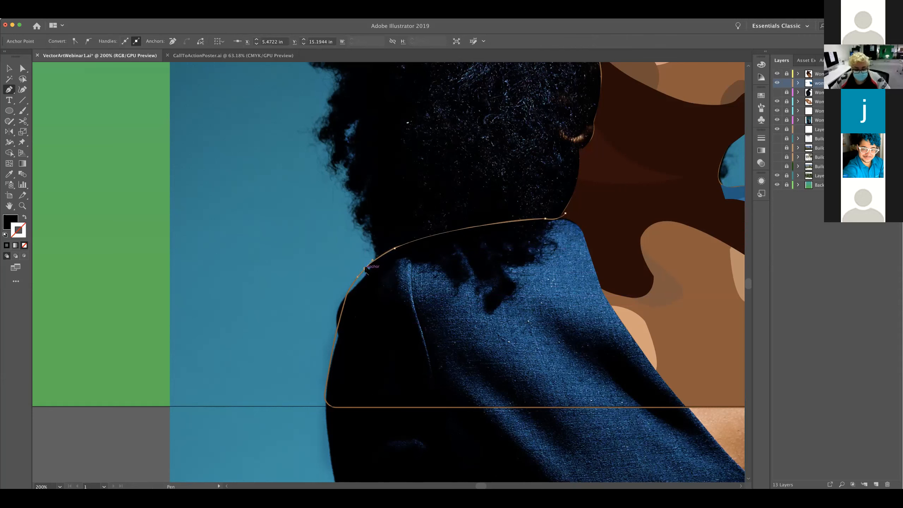
key("shift+x")
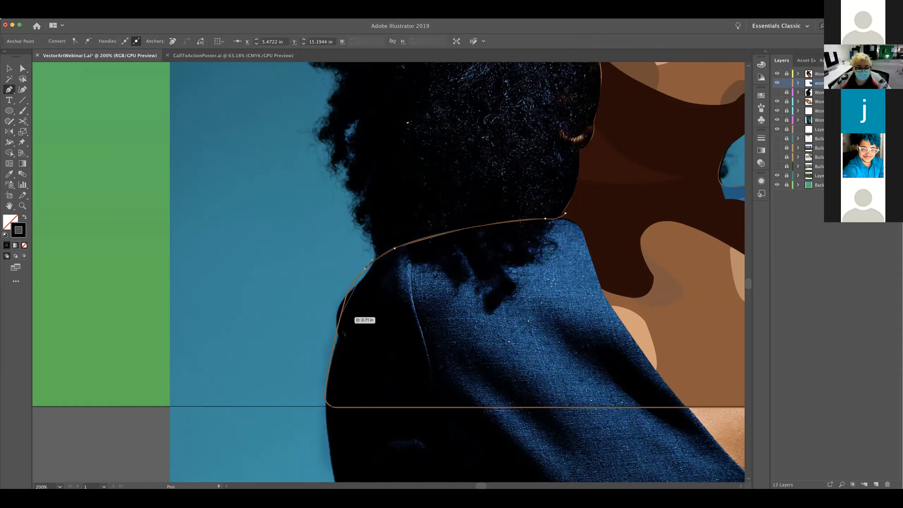
left_click_drag(337, 328, 333, 369)
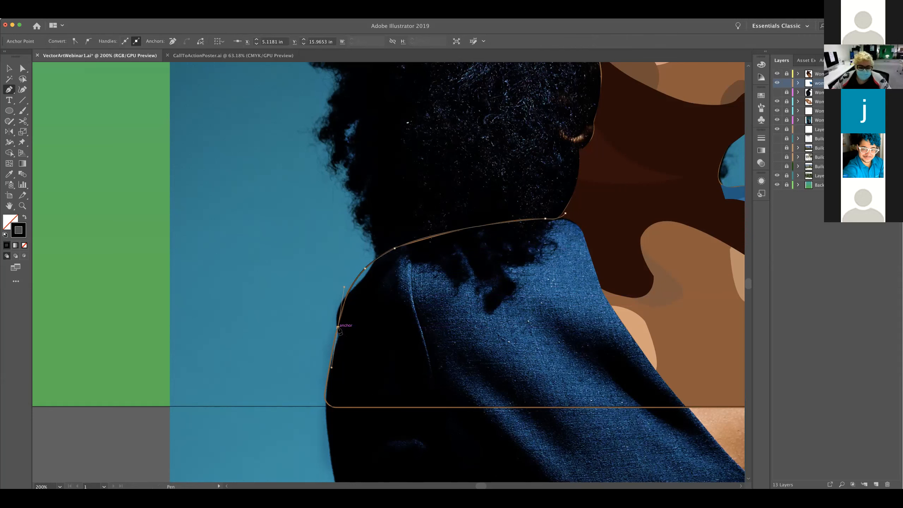
left_click(338, 327)
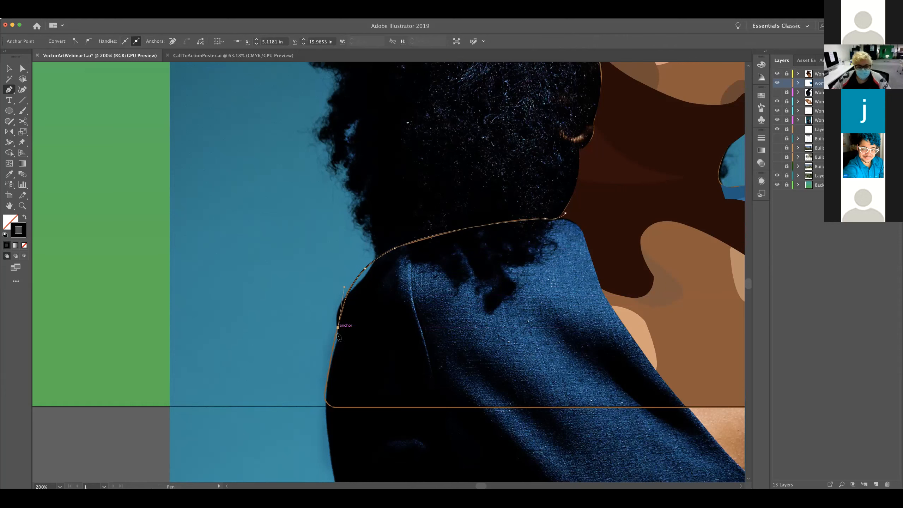
left_click_drag(325, 398, 324, 402)
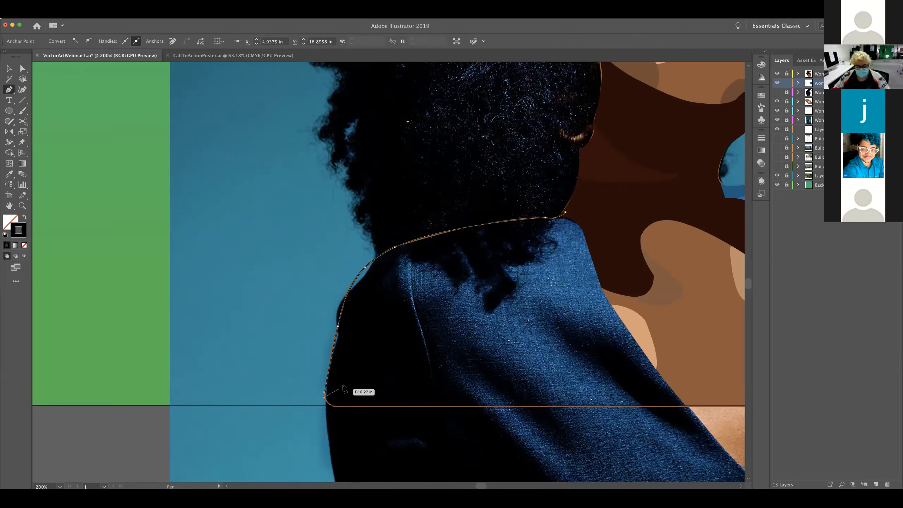
key("super+z")
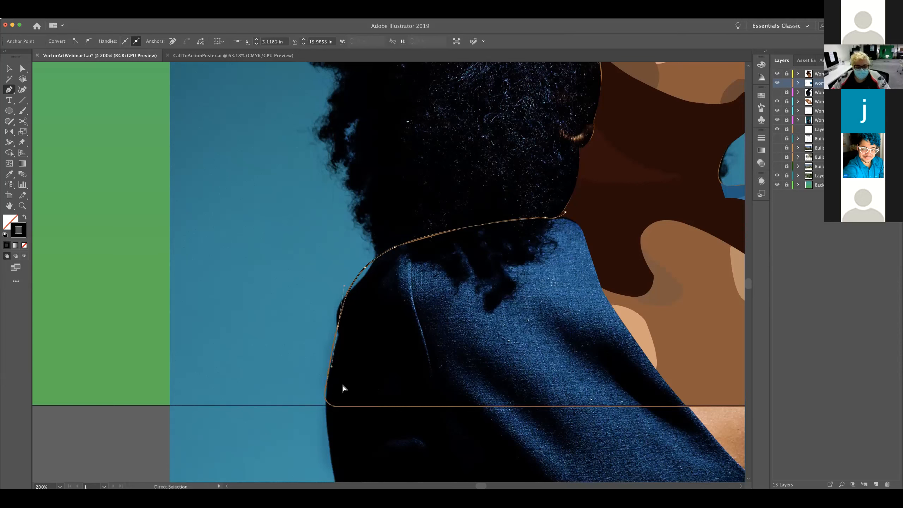
key("shift+x")
key("super+z")
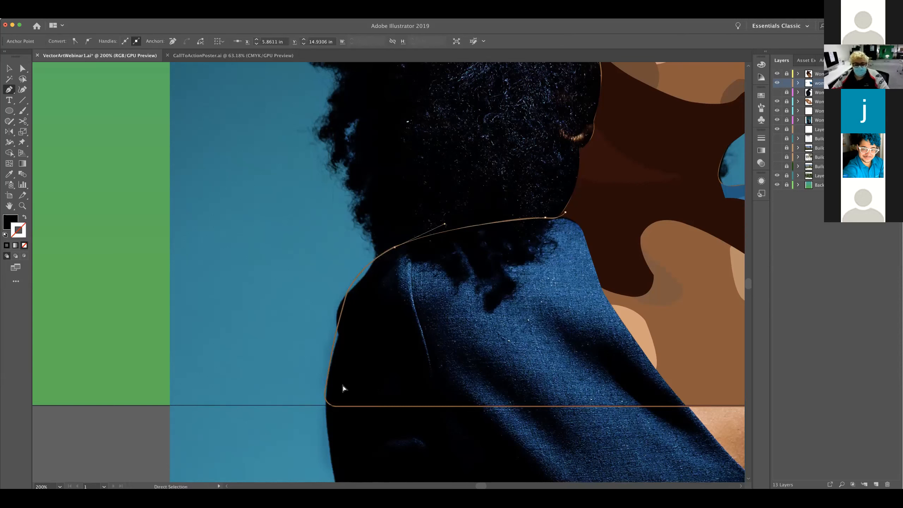
key("super+z")
key("super+shift+a")
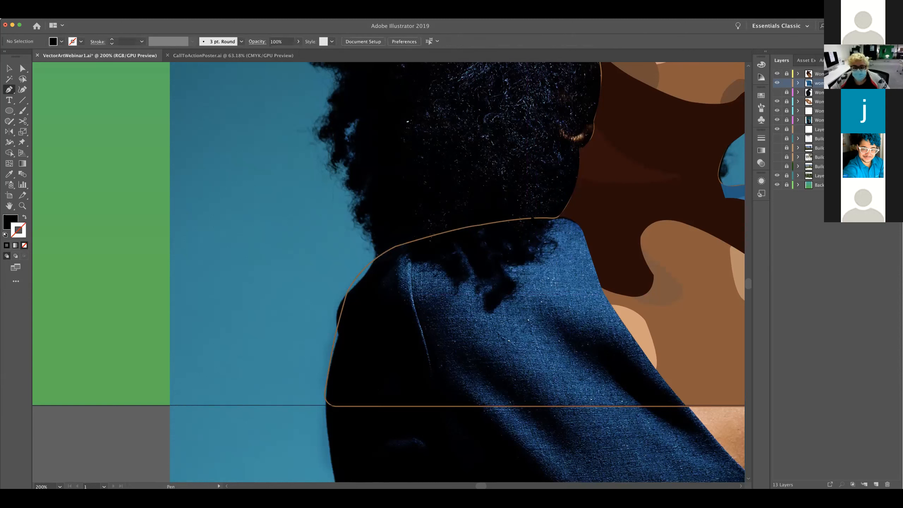
left_click_drag(547, 221, 560, 223)
key("super+z")
left_click(563, 212)
left_click_drag(516, 219, 453, 215)
key("super+z")
key("super+z")
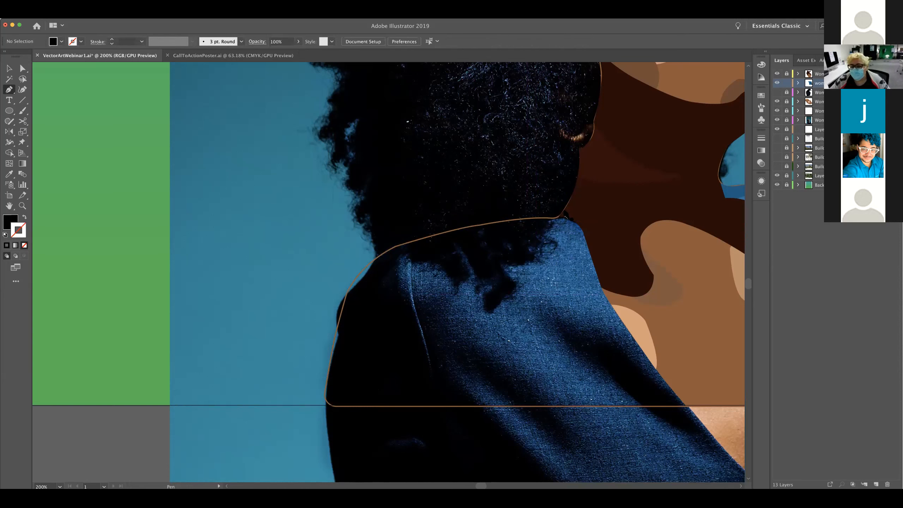
left_click_drag(563, 211, 539, 214)
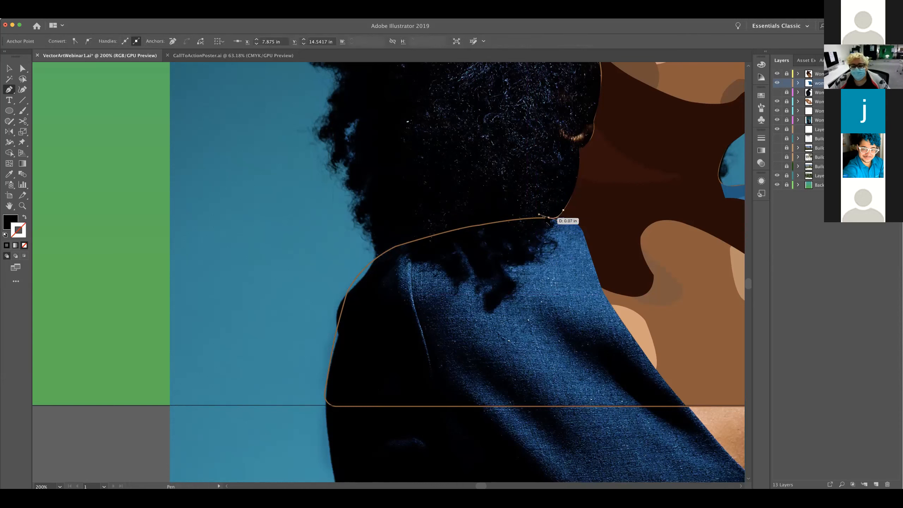
key("shift+x")
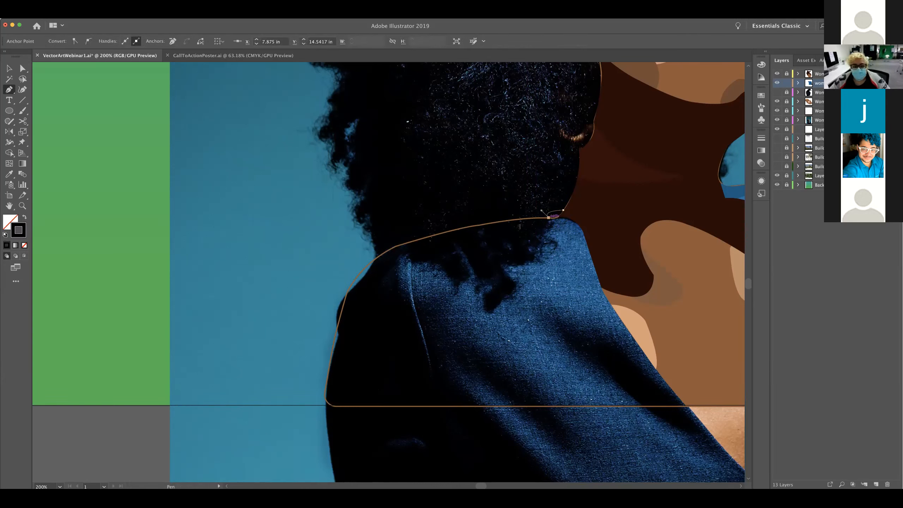
left_click_drag(396, 247, 382, 254)
left_click_drag(370, 269, 360, 265)
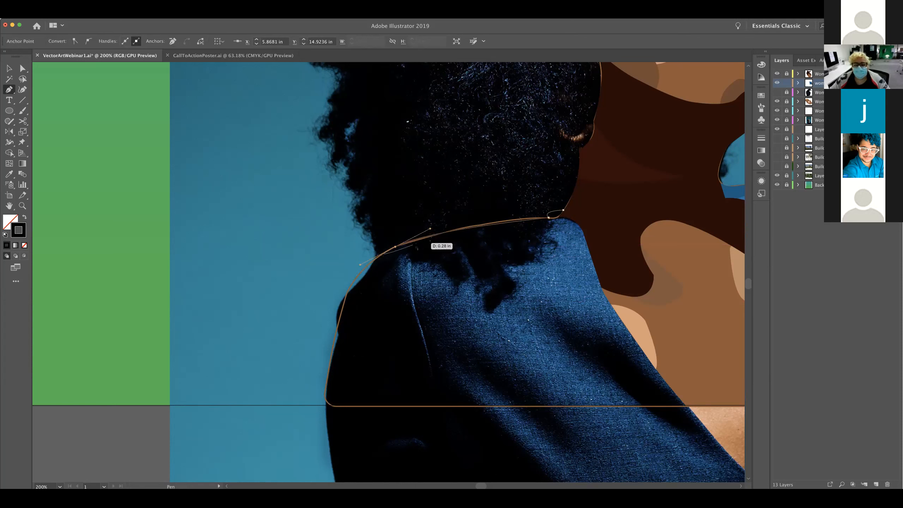
key("super+z")
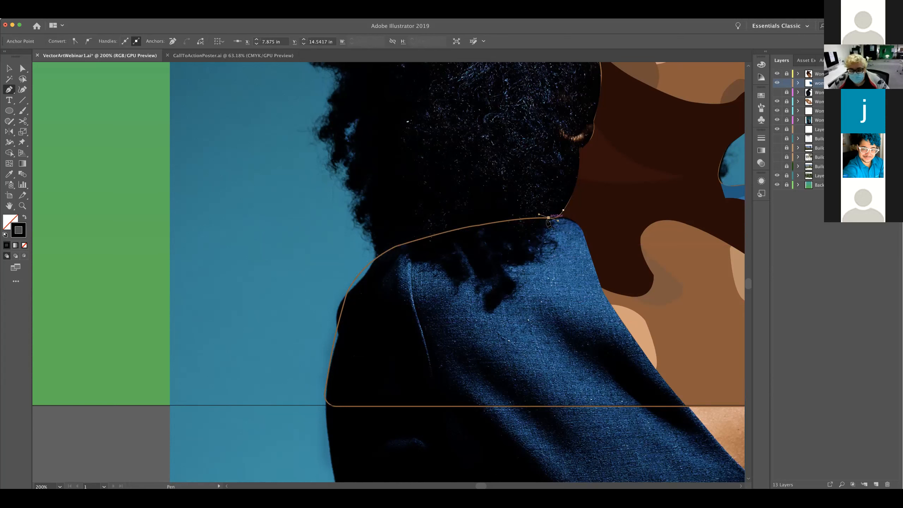
key("super+z")
key("super+z")
key("v")
key("p")
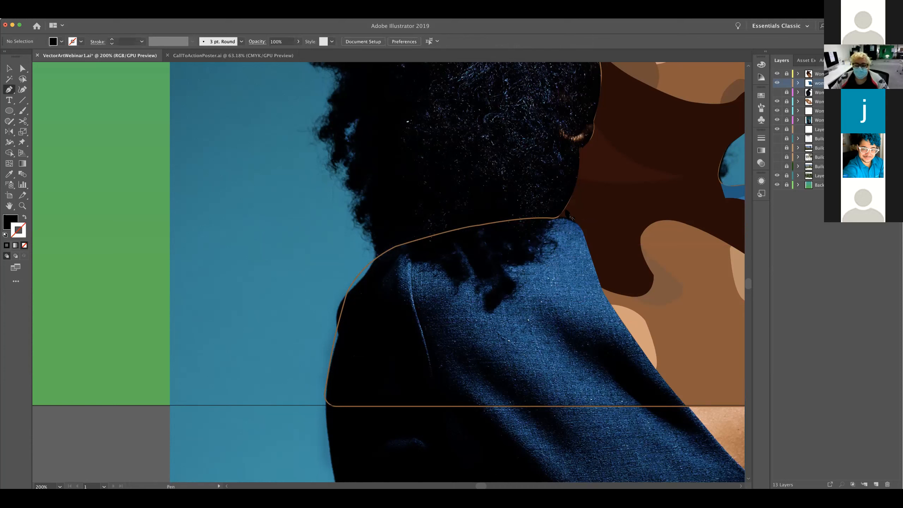
Trace the jacket's back half as a closed Pen path from the nape over the shoulder and down the back, with stroke only
left_click(566, 211)
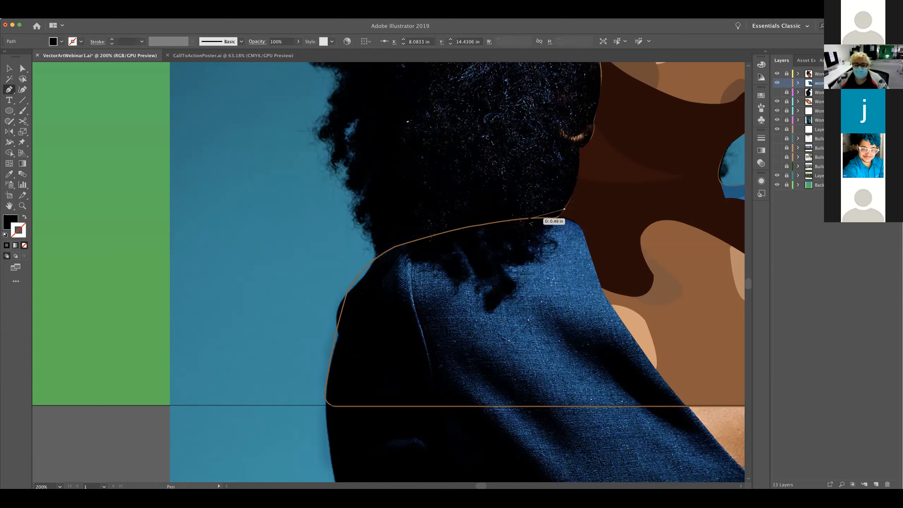
left_click_drag(529, 218, 492, 218)
left_click_drag(390, 250, 352, 269)
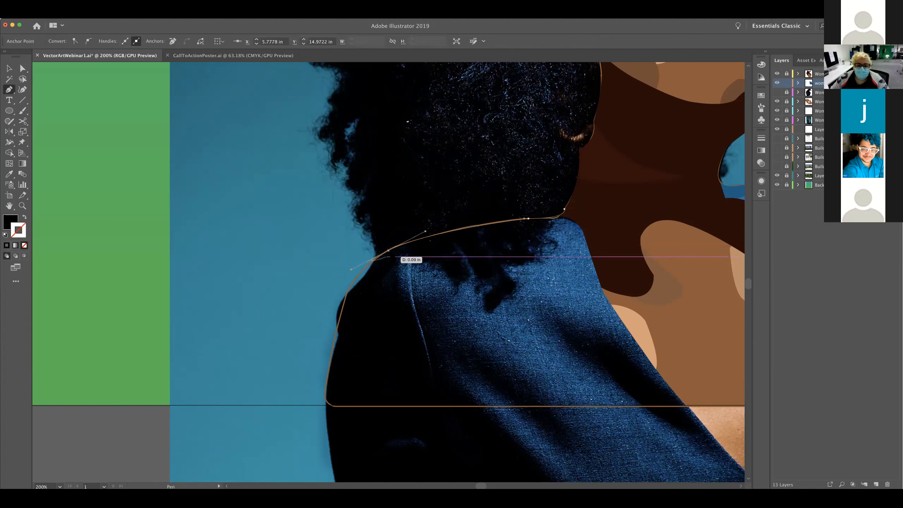
left_click(389, 250)
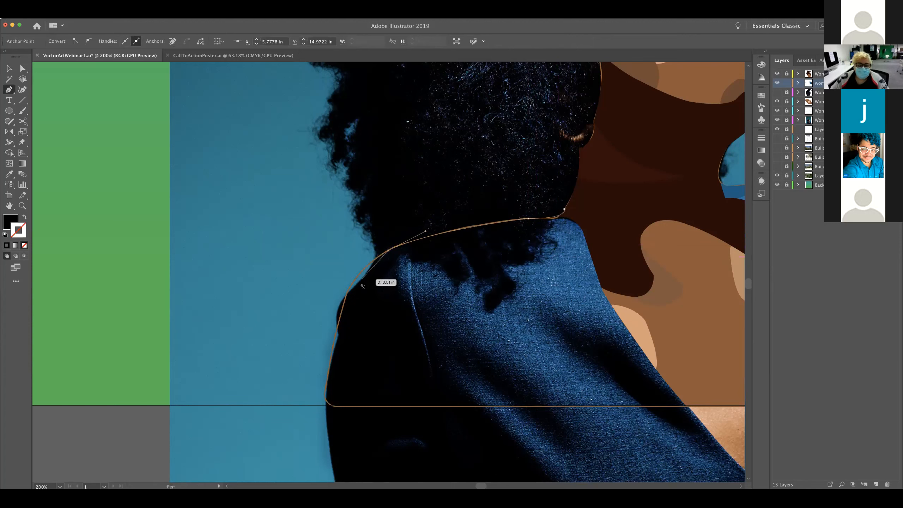
left_click_drag(361, 281, 350, 298)
key("super+z")
key("super+z")
left_click(373, 263)
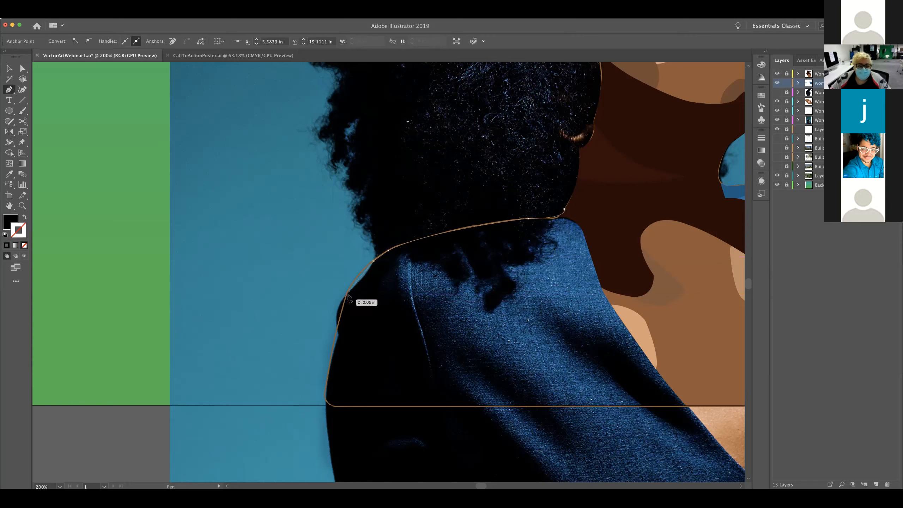
left_click(347, 293)
left_click_drag(344, 297, 330, 305)
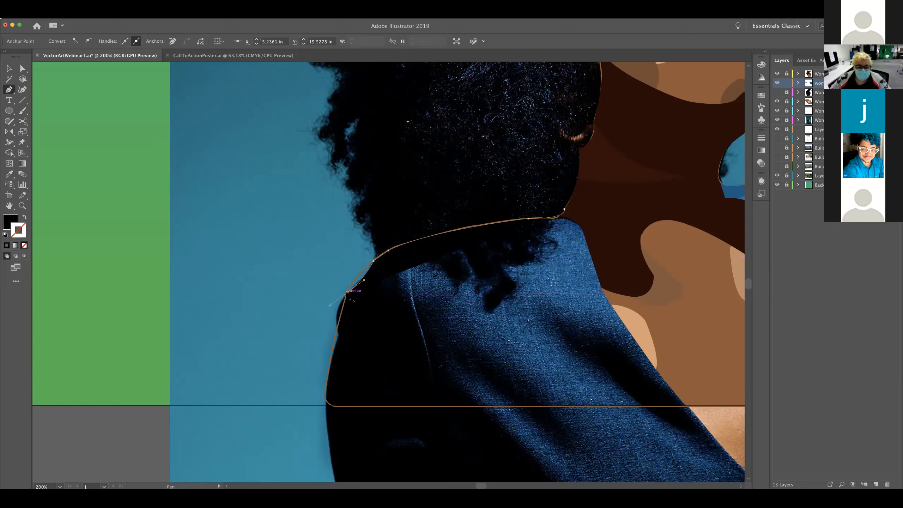
key("shift+x")
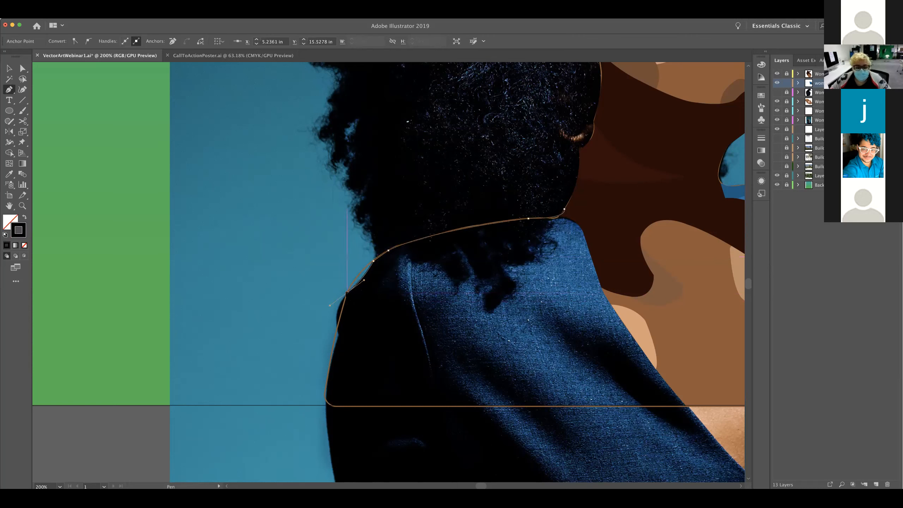
left_click_drag(346, 293, 344, 370)
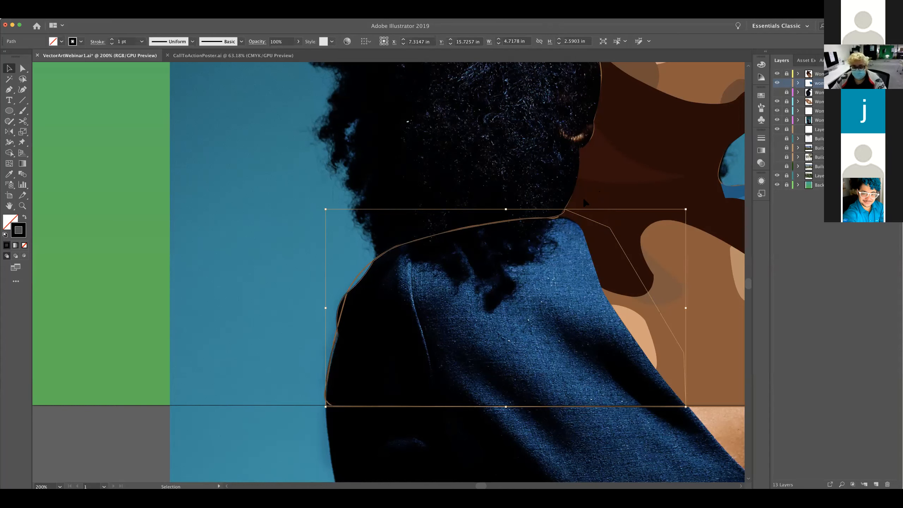
Fill the new back jacket shape with the mid blue sampled from the jacket's opposite shoulder using the Eyedropper
left_click(574, 212)
left_click(573, 212)
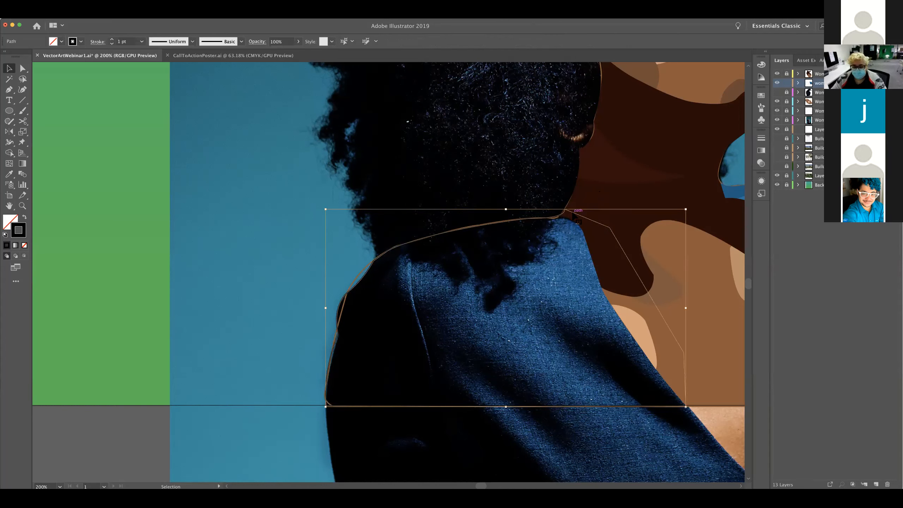
key("i")
left_click(567, 220)
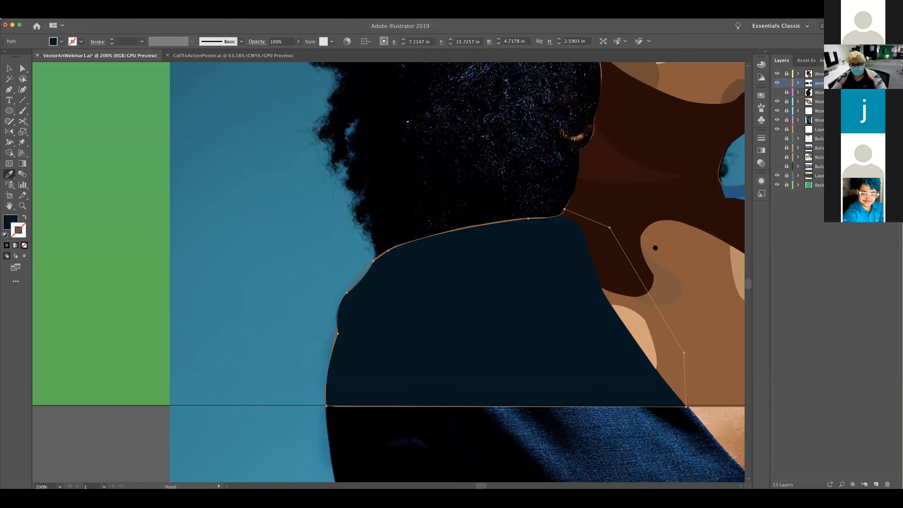
scroll(651, 246, "right", 10)
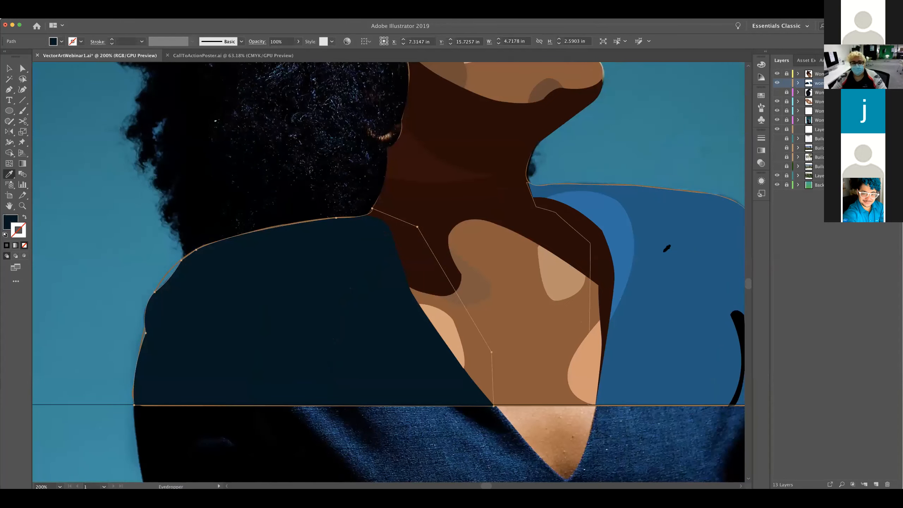
left_click(657, 251)
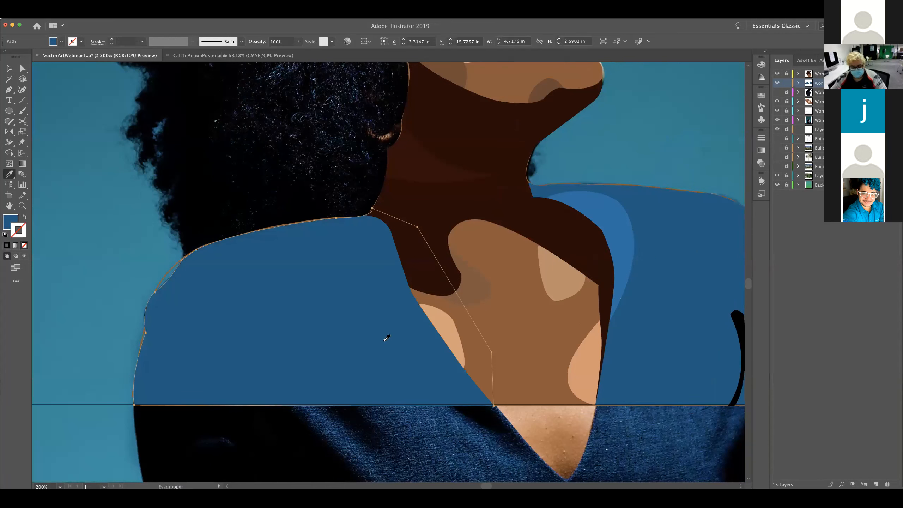
Swap the back jacket shape's fill and stroke to expose the photo beneath it, and deselect the shape
key("shift+x")
key("v")
left_click(392, 369)
key("i")
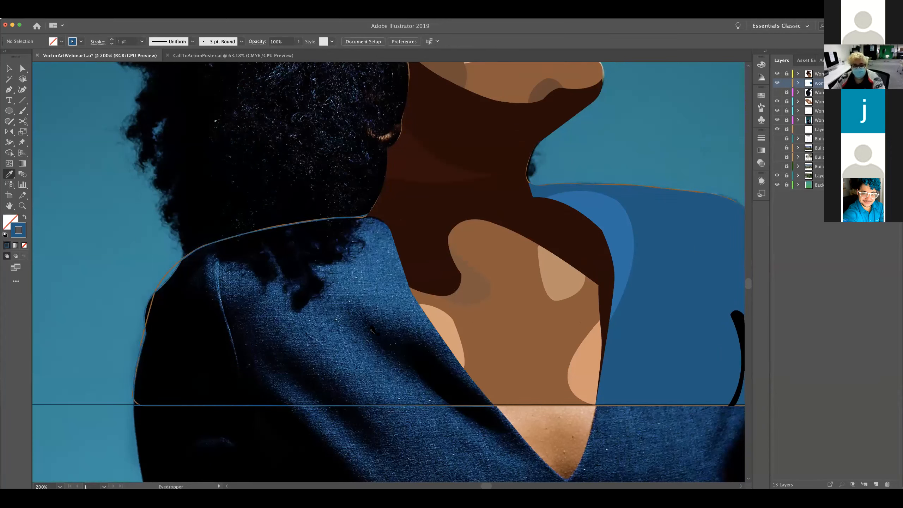
Trace the dark fold beside the jacket's neckline as a closed Pen path running down to the artboard's bottom edge
key("p")
left_click(346, 299)
left_click_drag(415, 333, 462, 349)
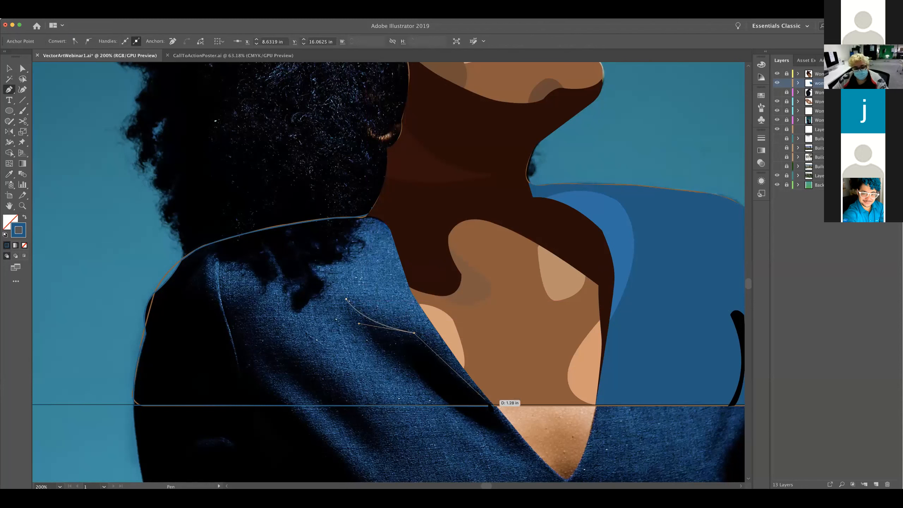
left_click_drag(491, 405, 450, 406)
left_click(449, 405)
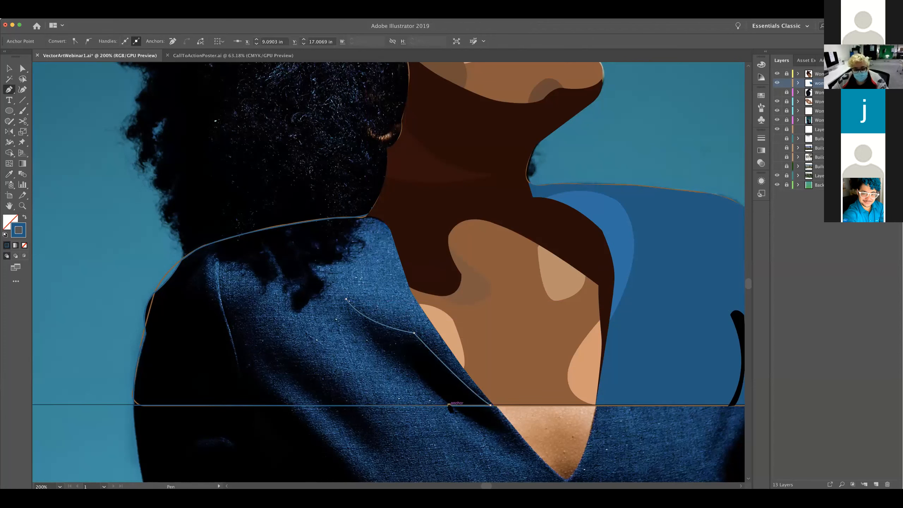
left_click(369, 337)
left_click_drag(370, 338, 362, 330)
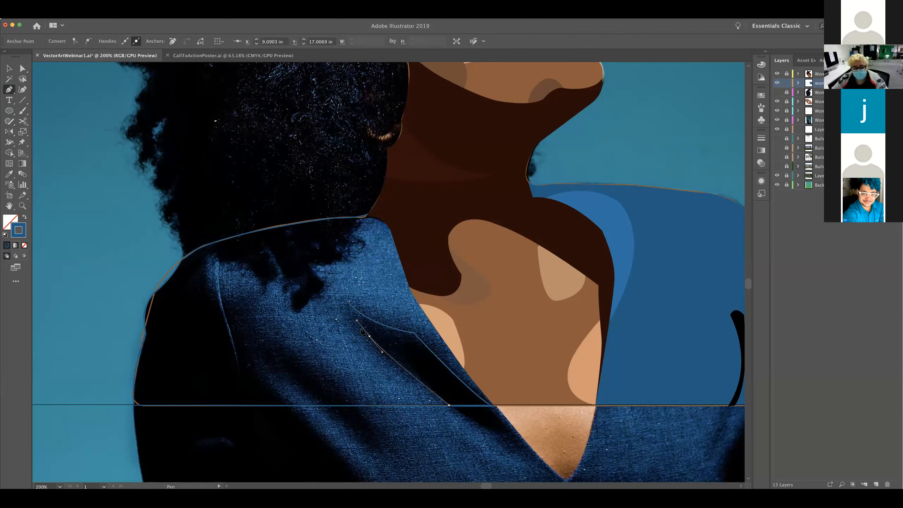
key("super+z")
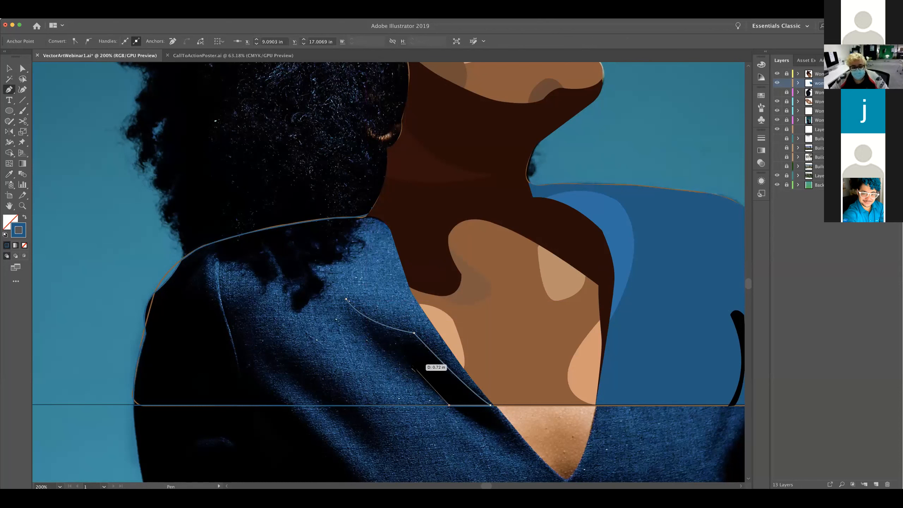
left_click_drag(407, 366, 392, 356)
left_click(407, 366)
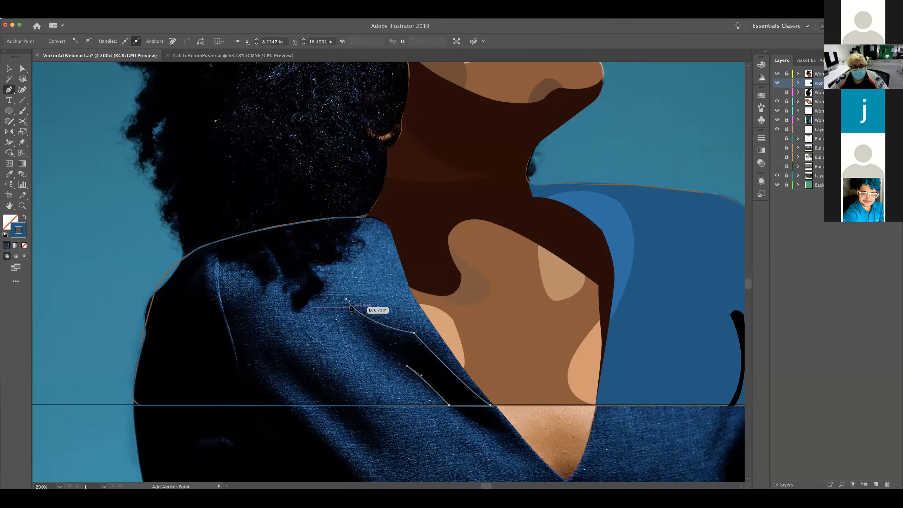
left_click_drag(347, 299, 322, 252)
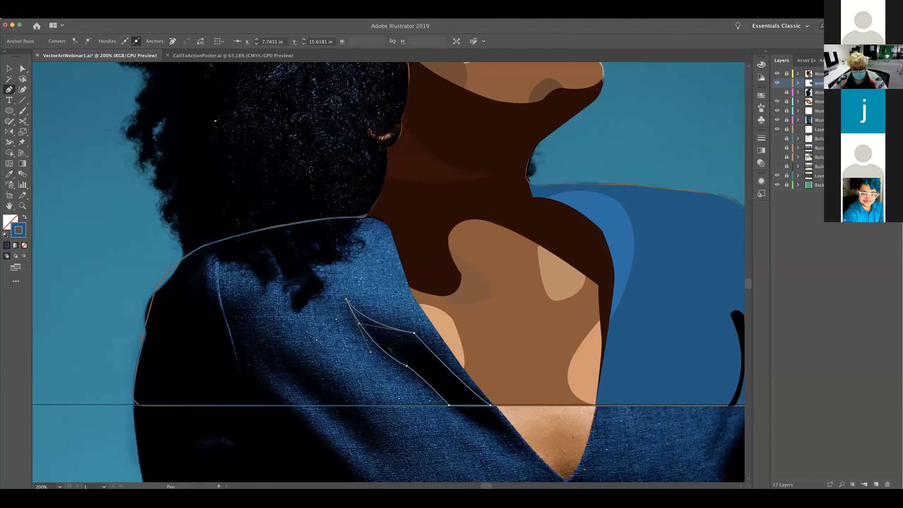
Fill the neckline fold shape with the near-black navy sampled from the photo's shadow using the Eyedropper, and deselect it
key("v")
left_click(404, 337)
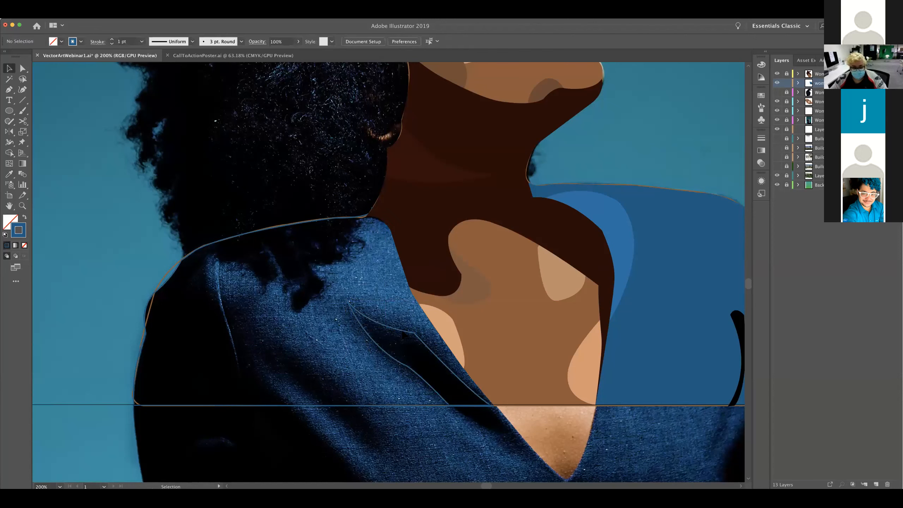
key("i")
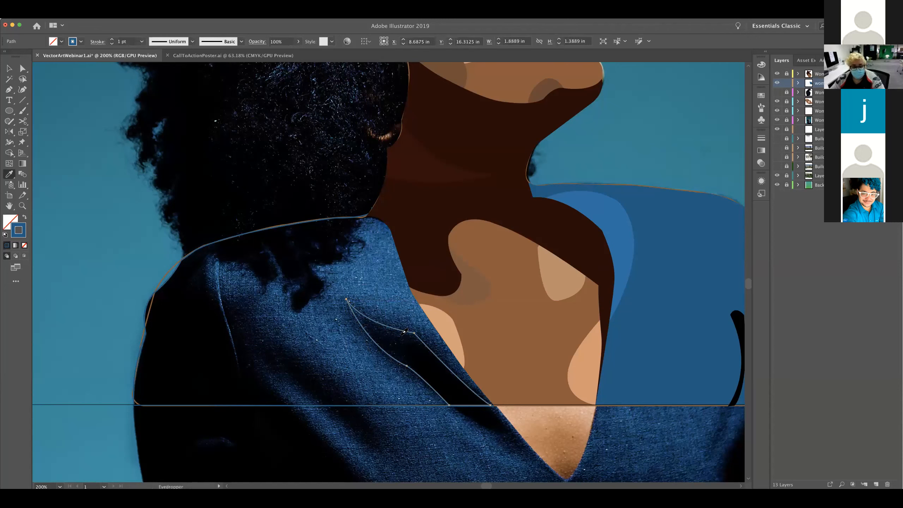
left_click(404, 333)
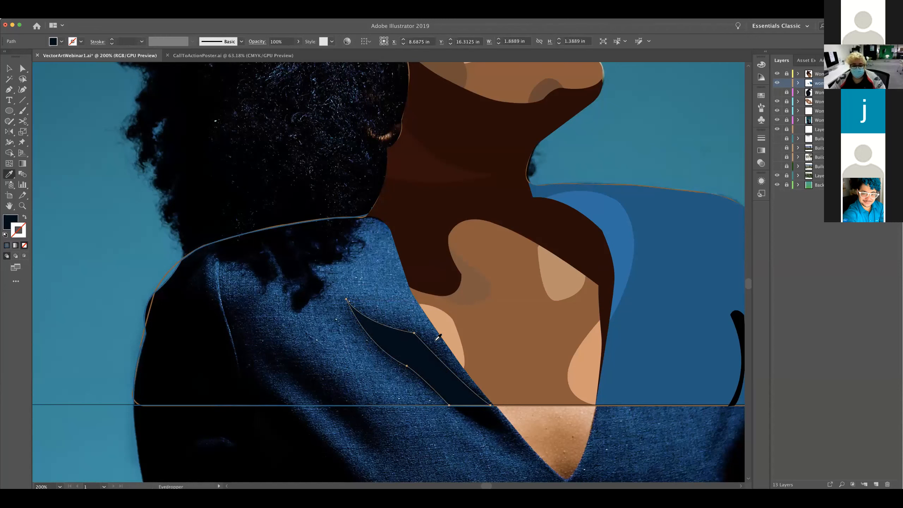
key("v")
key("Delete")
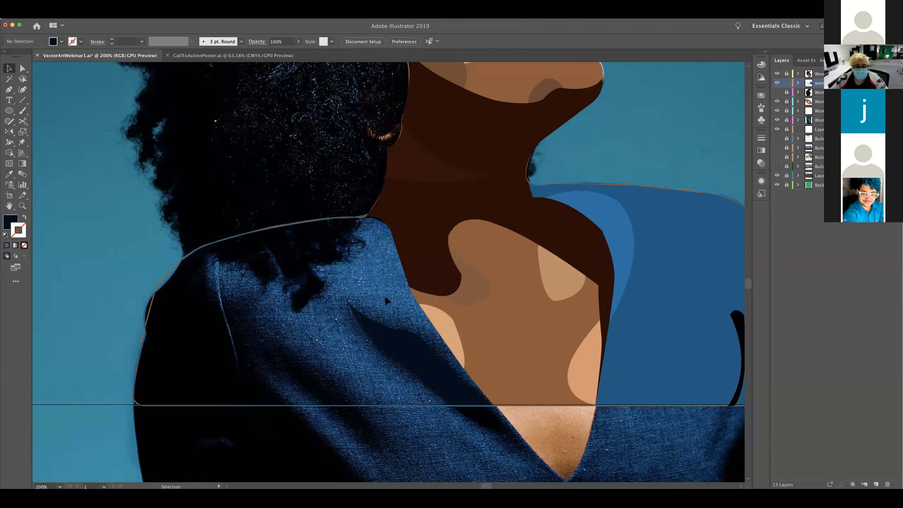
Trace the long diagonal fold from the shoulder seam to the artboard's bottom edge as a closed Pen path, using the jacket outline's stroke-only appearance
left_click(306, 225)
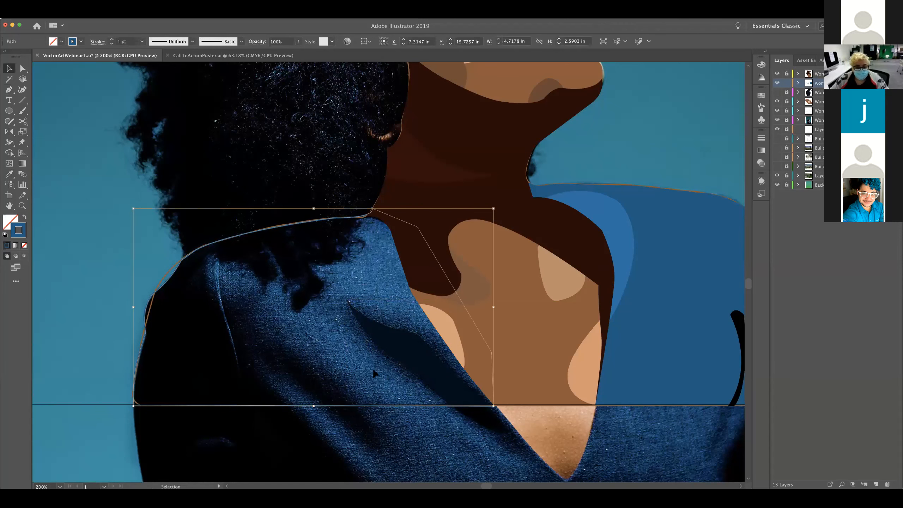
key("p")
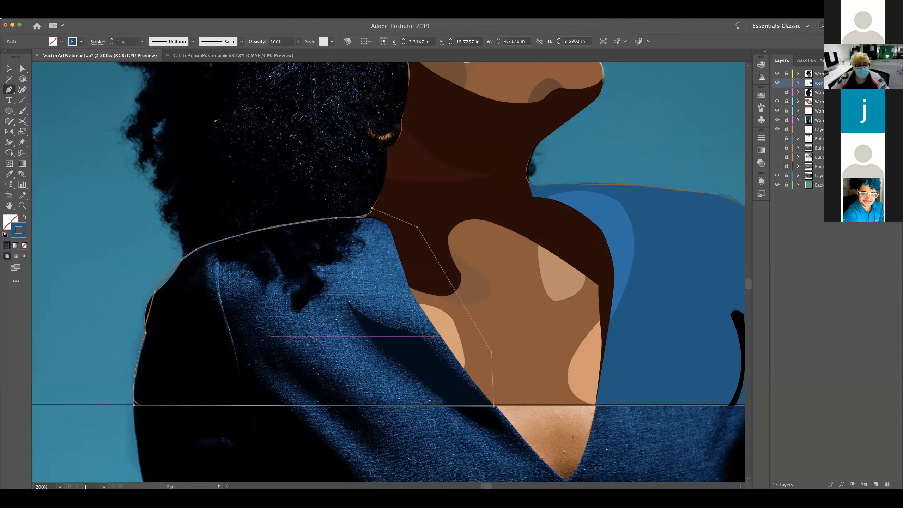
left_click_drag(252, 363, 323, 350)
left_click_drag(314, 305, 322, 303)
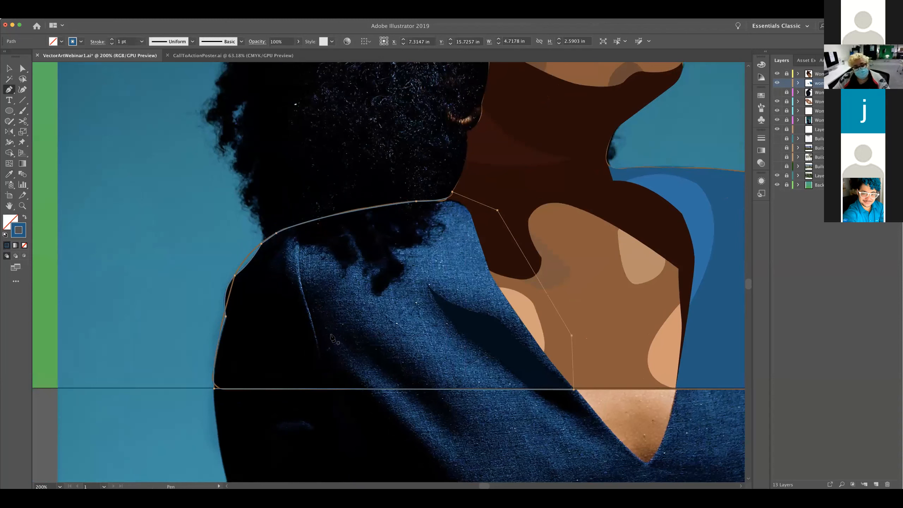
left_click(299, 277)
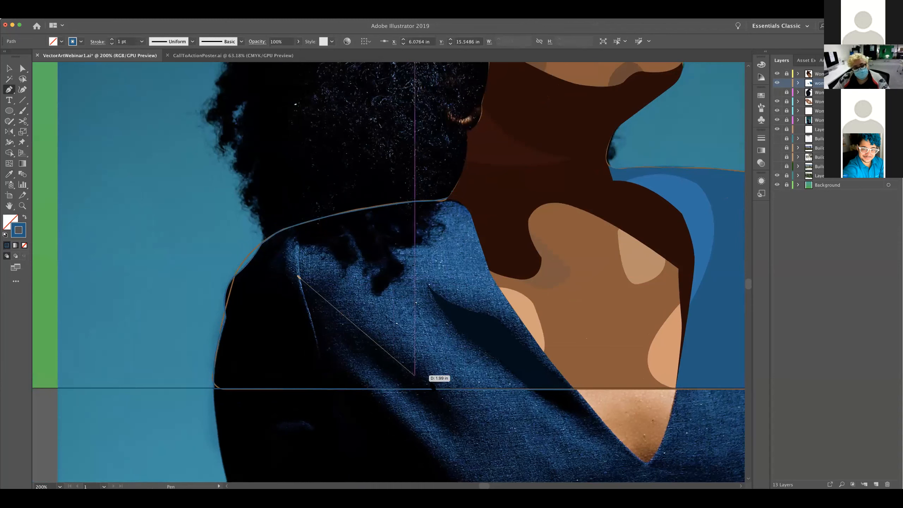
left_click(438, 386)
left_click_drag(478, 394, 515, 427)
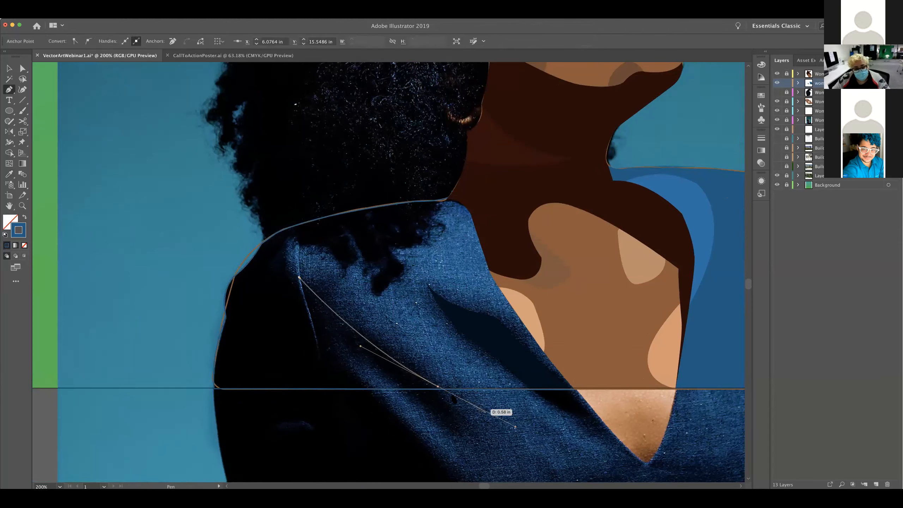
left_click(438, 386)
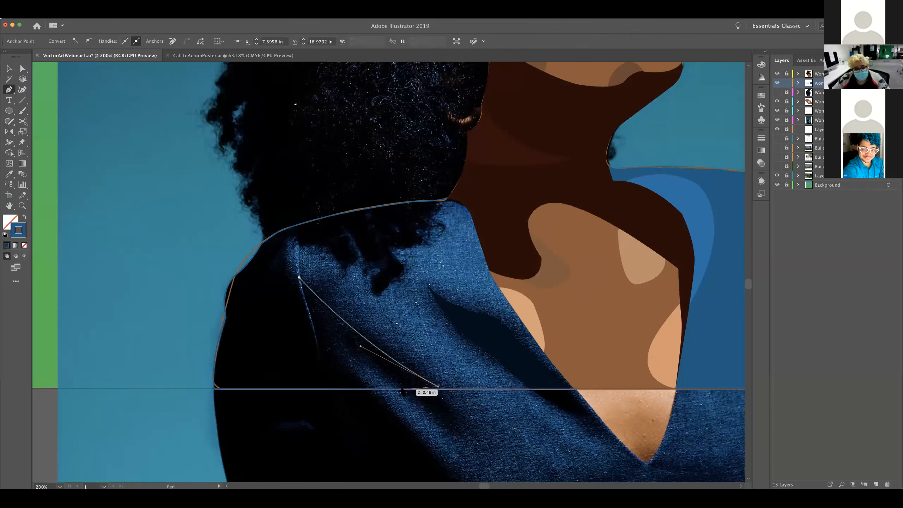
left_click(401, 388)
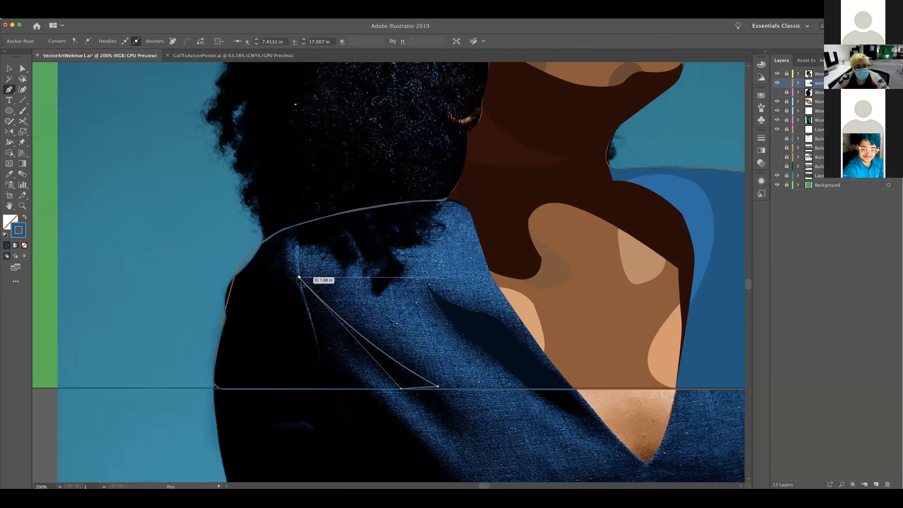
left_click(303, 295)
left_click_drag(298, 270, 278, 255)
left_click(302, 294)
left_click(299, 277)
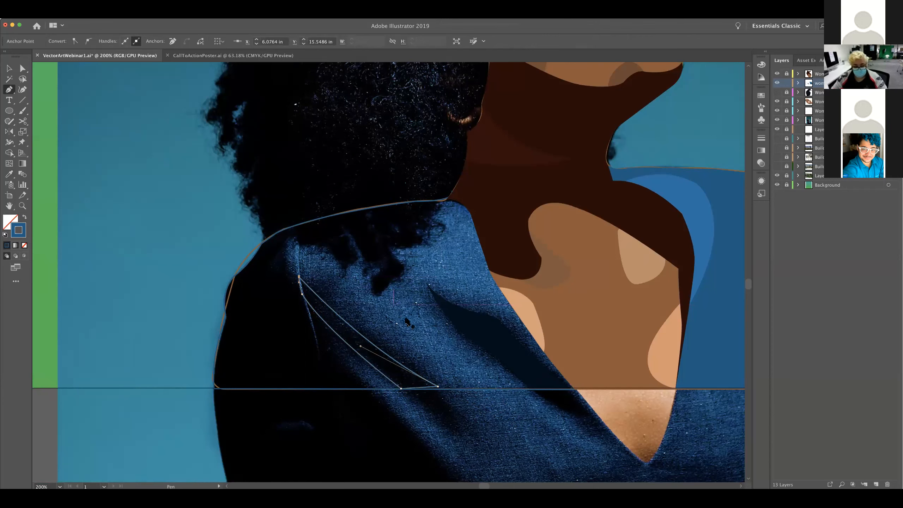
Fill the diagonal shoulder fold with a dark navy sampled from the denim beside it using the Eyedropper
key("v")
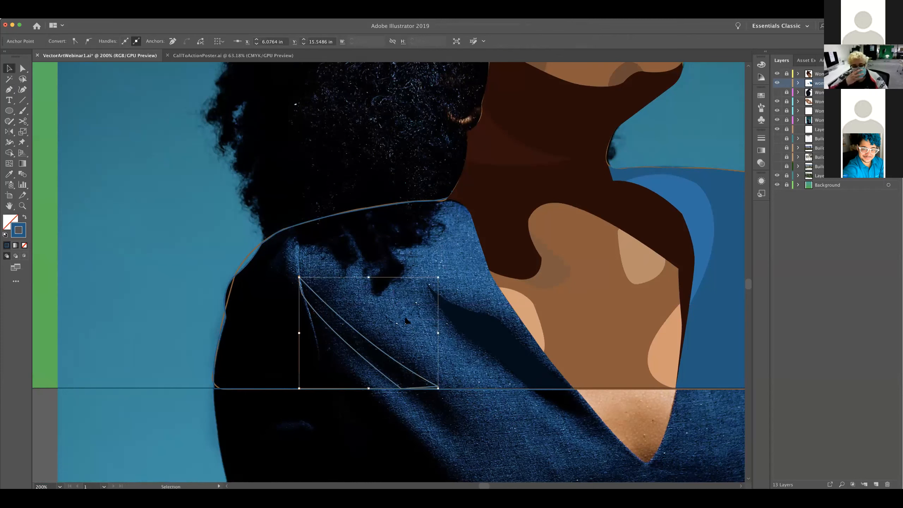
left_click(366, 340)
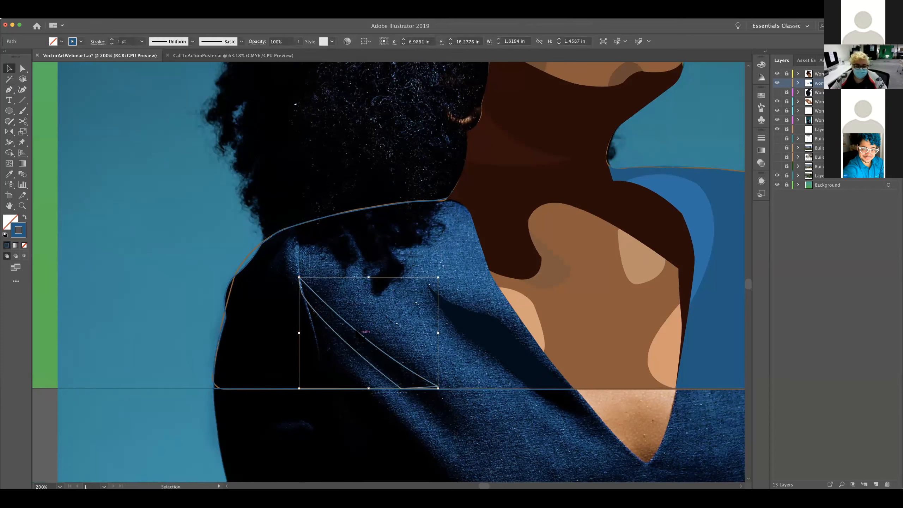
key("i")
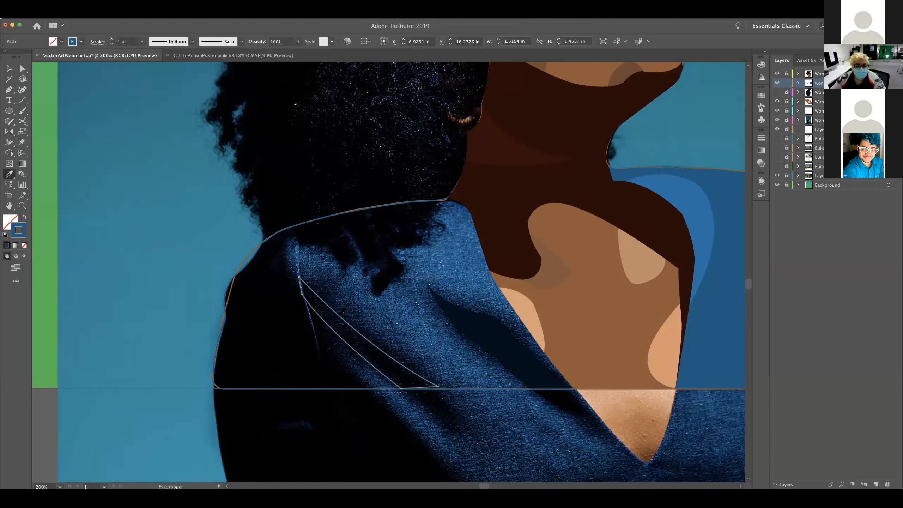
left_click(335, 315)
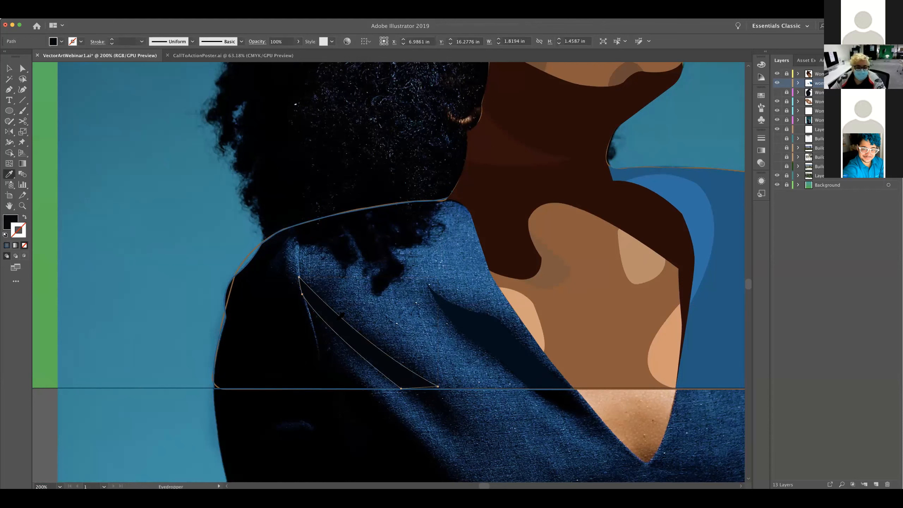
left_click(343, 308)
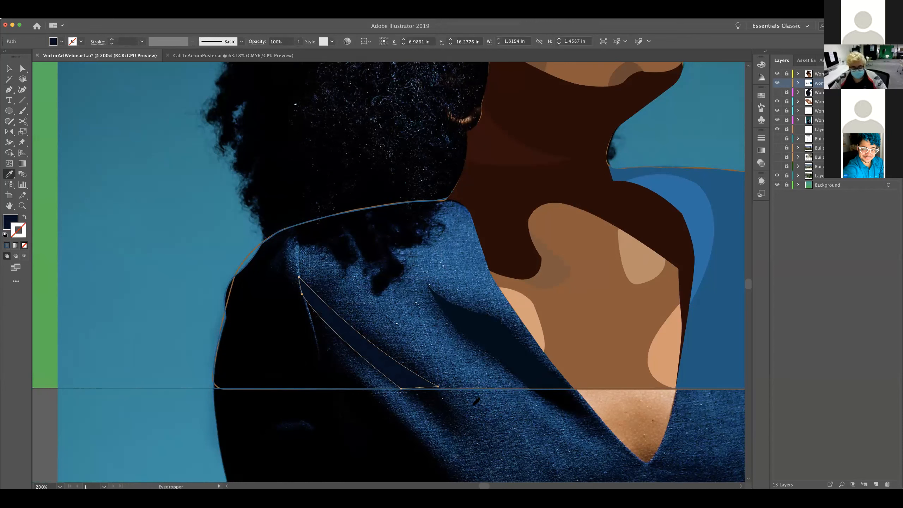
Move the diagonal fold's lower corner anchor onto the artboard's bottom edge with Direct Selection, and deselect the shape
key("a")
left_click(439, 386)
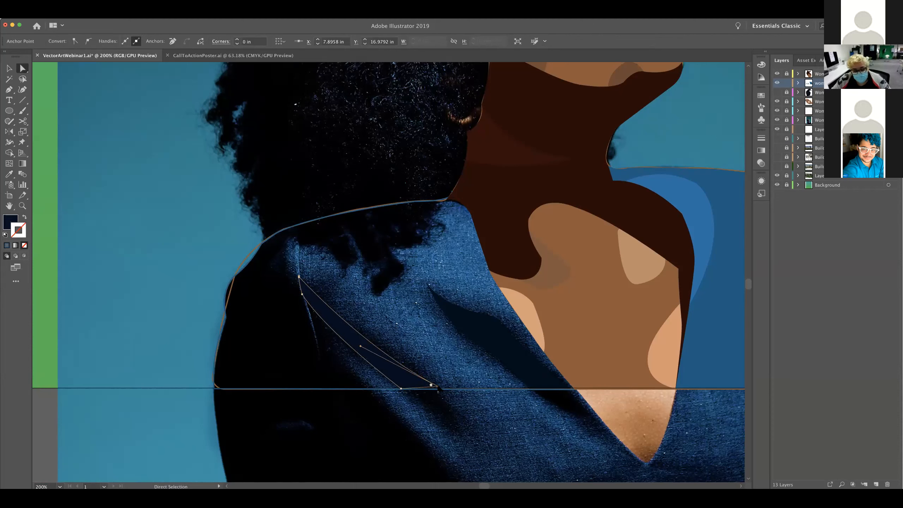
left_click_drag(440, 393, 444, 394)
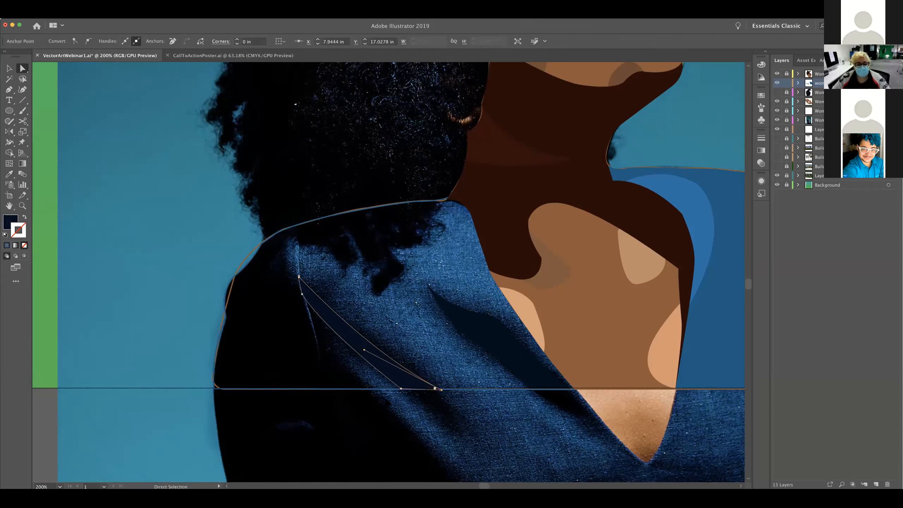
left_click(389, 400)
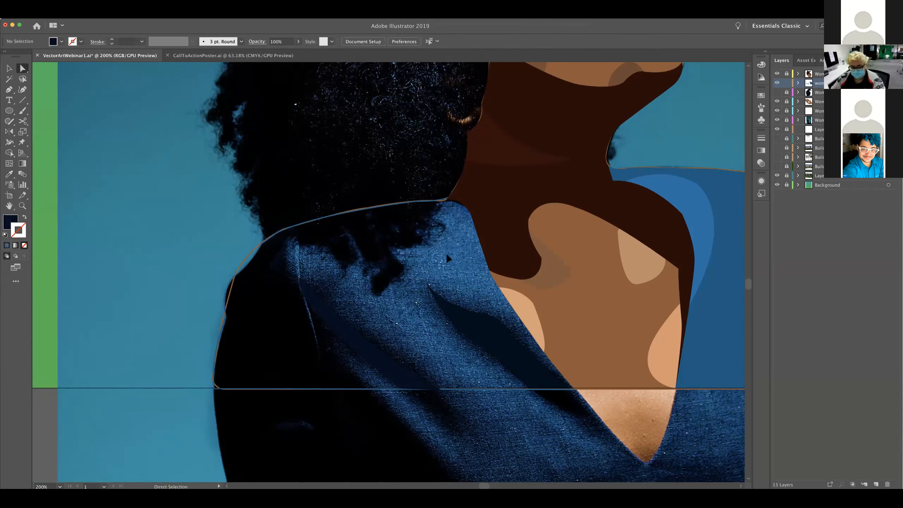
key("p")
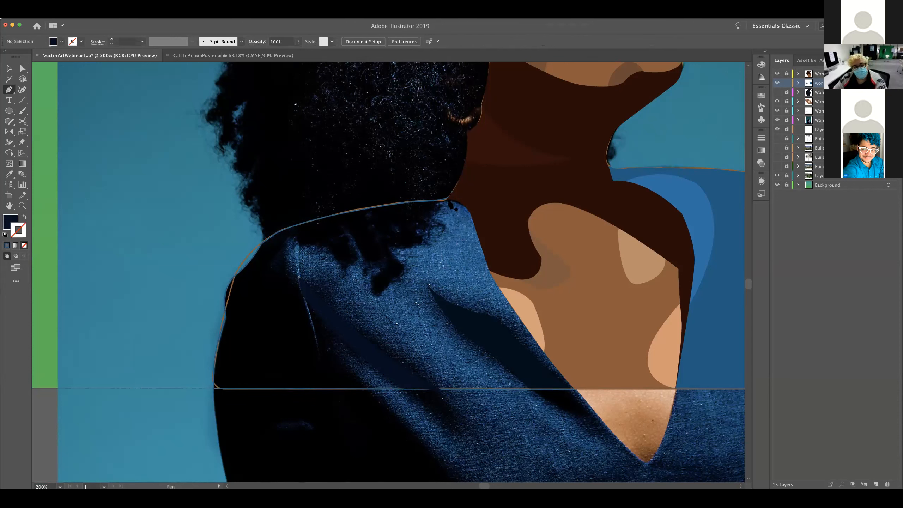
left_click(450, 196)
left_click_drag(427, 282, 450, 336)
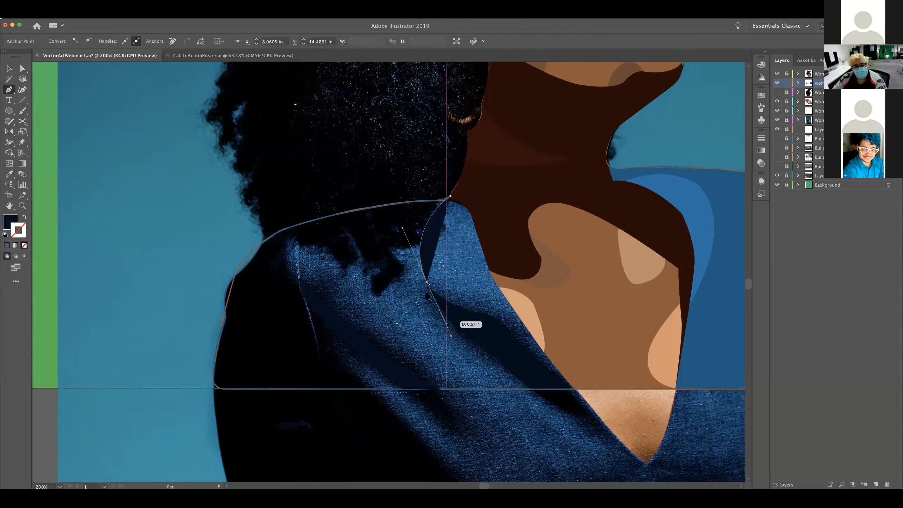
key("shift+x")
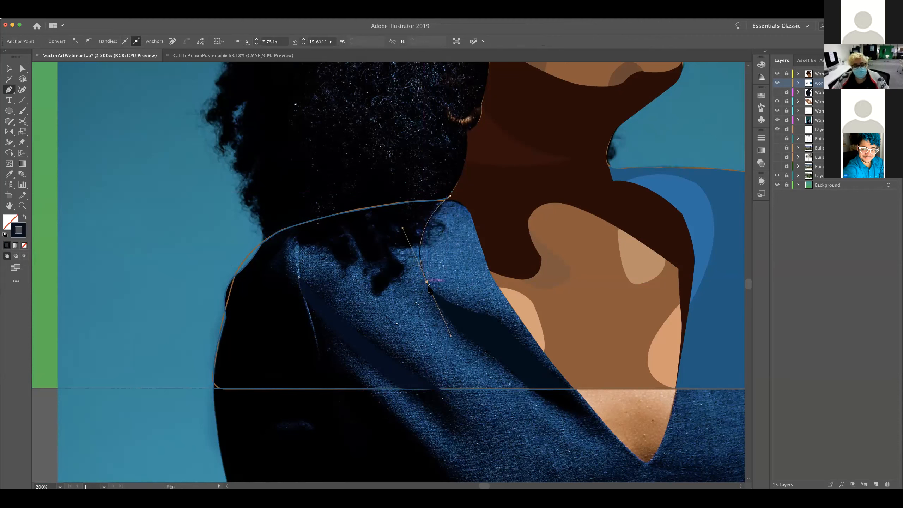
left_click_drag(434, 287, 490, 347)
left_click(489, 343, "super")
key("super+z")
key("super+z")
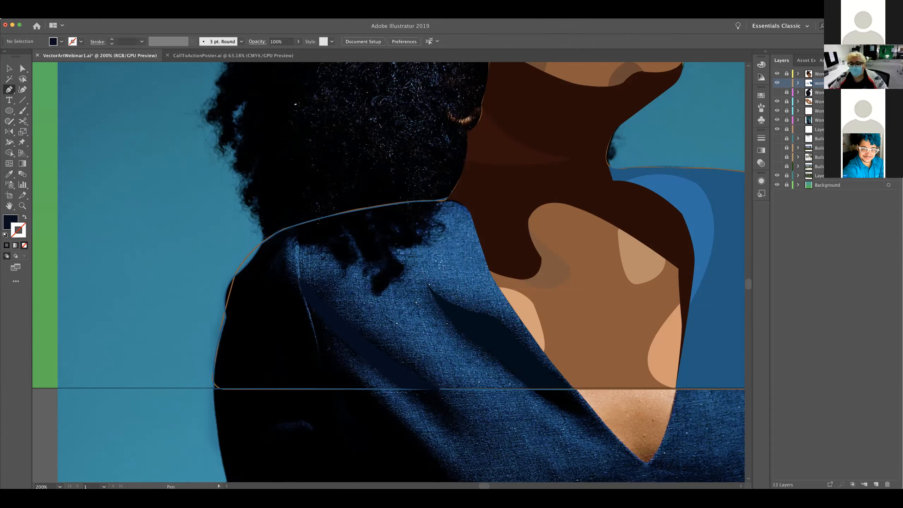
left_click_drag(248, 375, 259, 373)
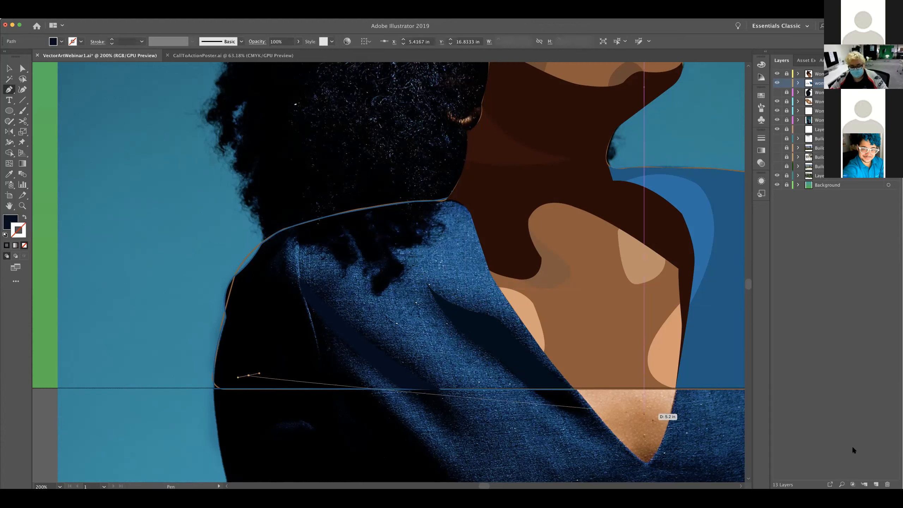
key("super+z")
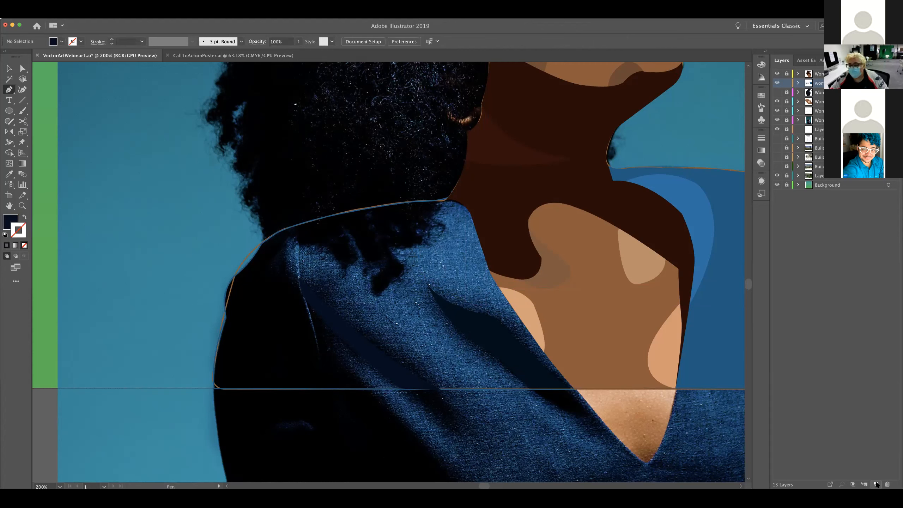
Add a new layer above the jacket layer and start a stroke-only Pen path from the neck down the collar's outer curve
left_click(876, 485)
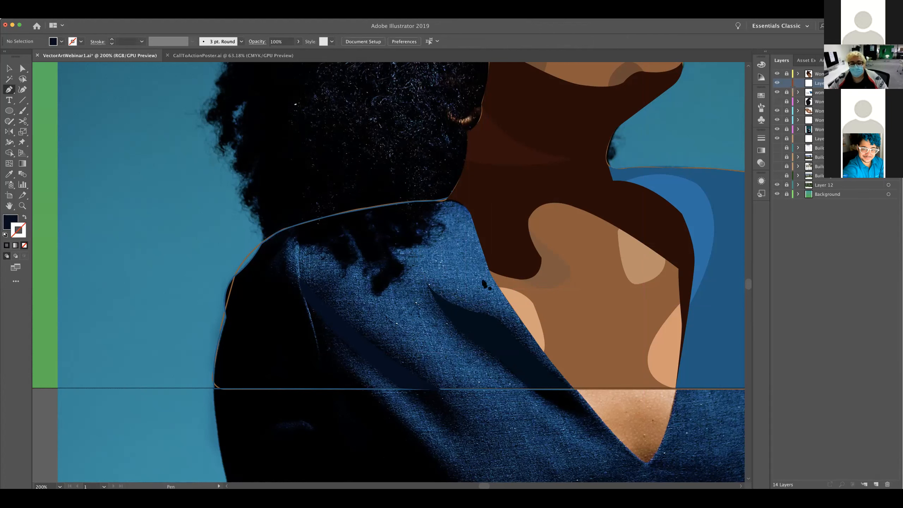
left_click(452, 196)
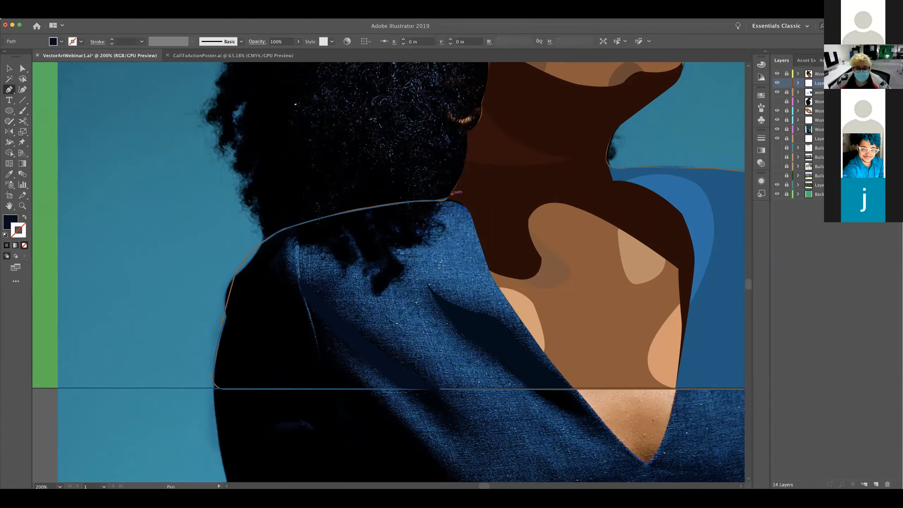
left_click_drag(419, 256, 420, 301)
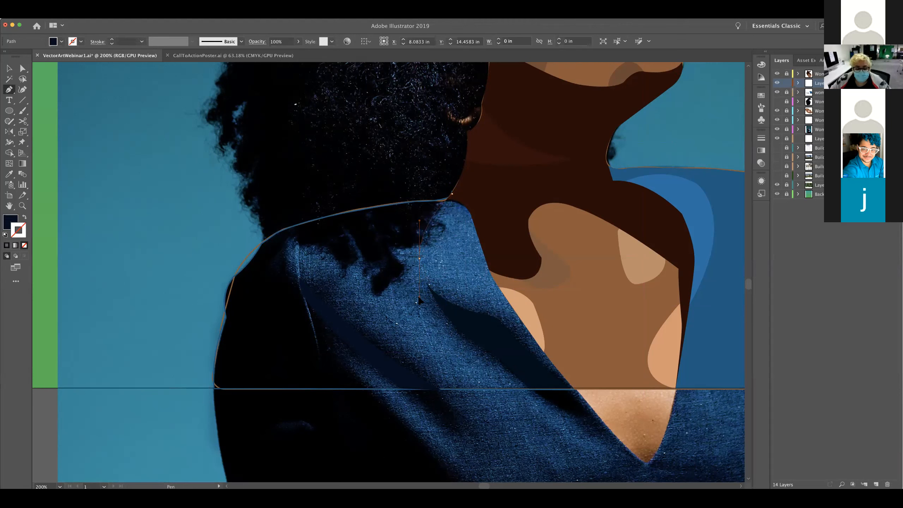
key("shift+x")
left_click(420, 259)
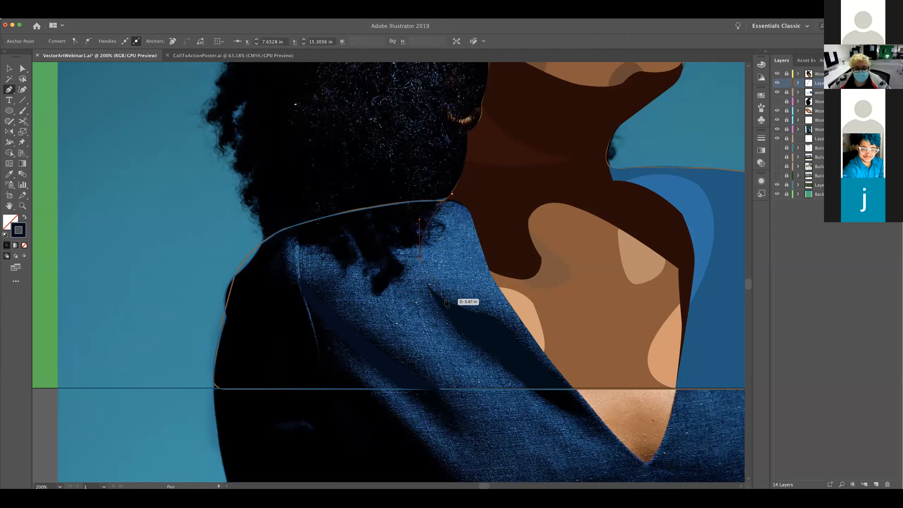
Continue the collar path along the lapel's lower edge over the dark fold to the artboard's bottom edge near the neckline
left_click_drag(447, 302, 472, 313)
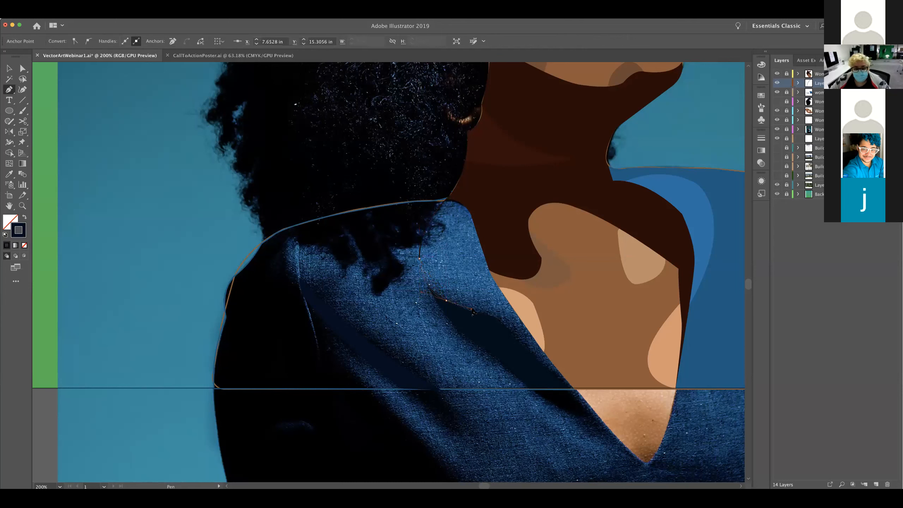
left_click(446, 300)
left_click(490, 330)
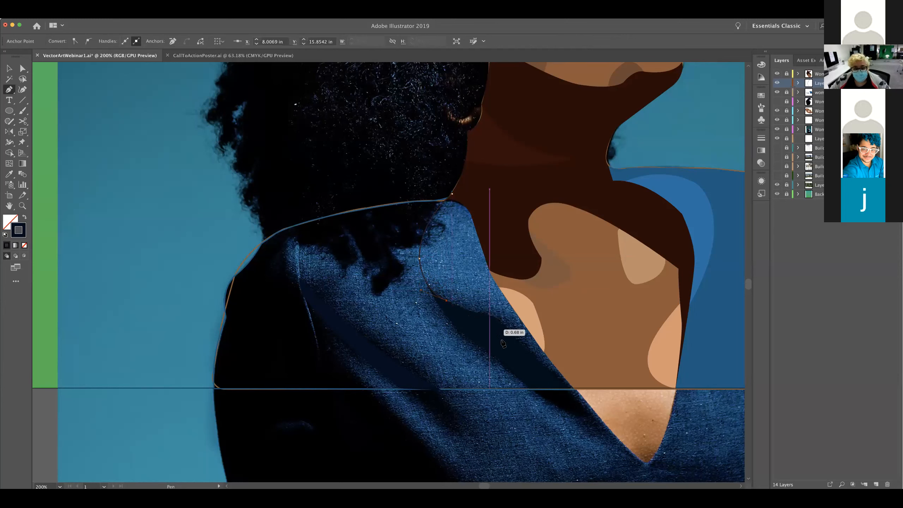
left_click(526, 357)
left_click(565, 388)
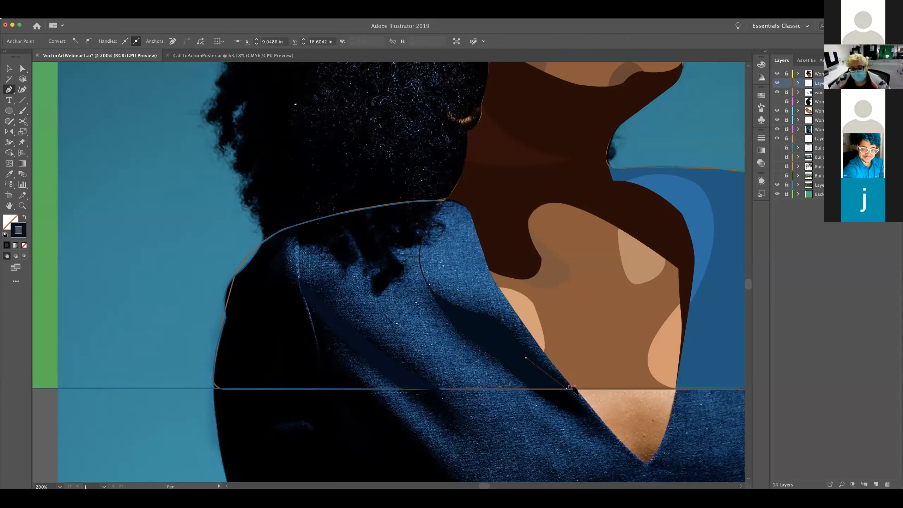
left_click(582, 384)
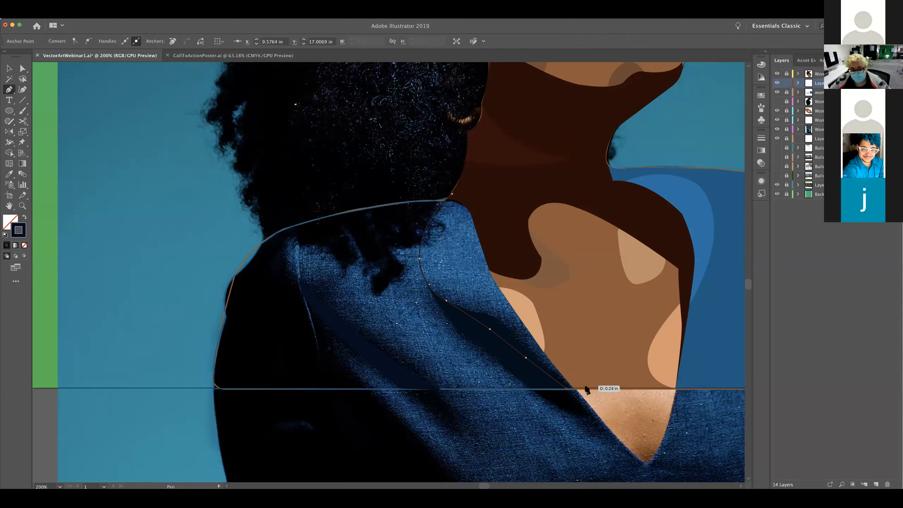
left_click(585, 388)
Close the collar path back up over the skin area to its starting point at the neck, and deselect it
left_click_drag(505, 264, 434, 197)
left_click(474, 197)
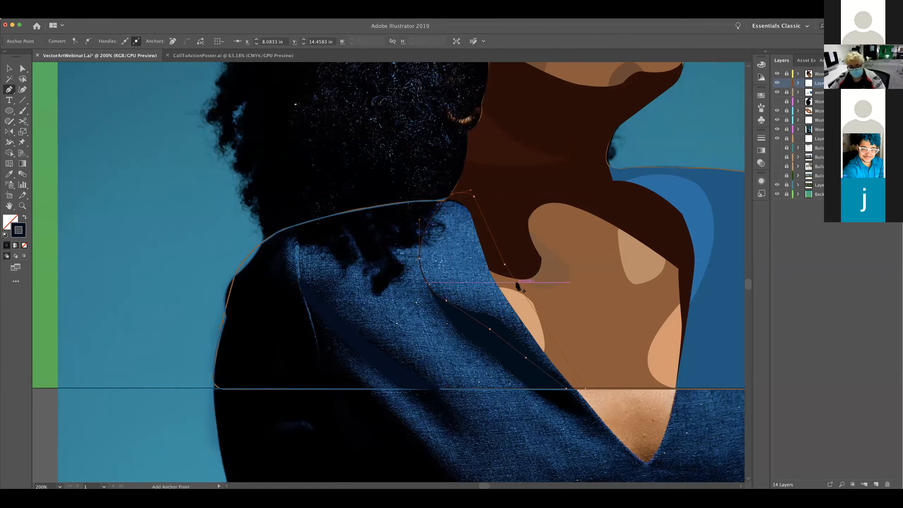
key("v")
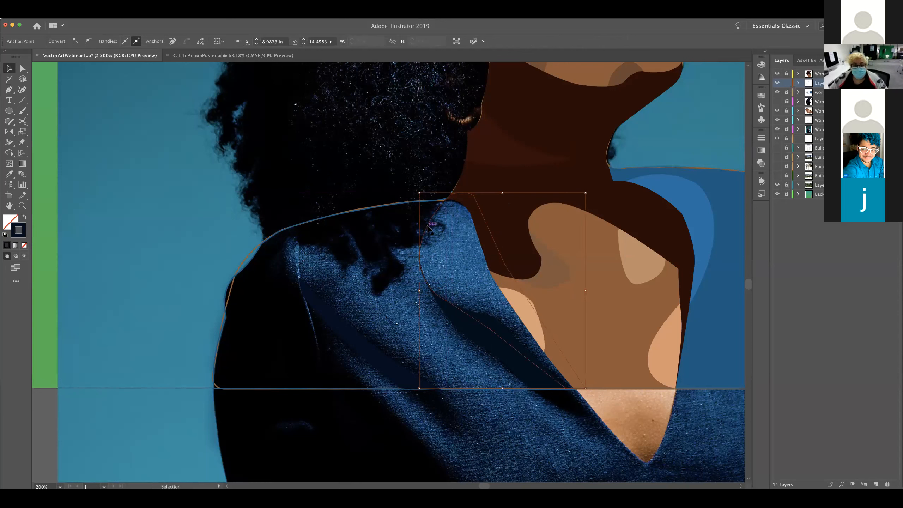
left_click(412, 177)
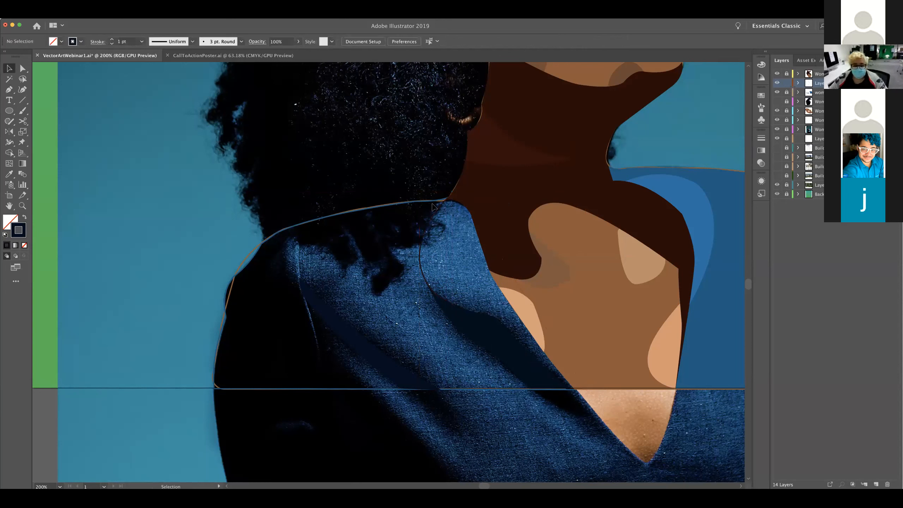
Sample the collar's denim blue from the photo with the Eyedropper, swap it to a stroke-only outline, and deselect the shape
left_click(438, 209)
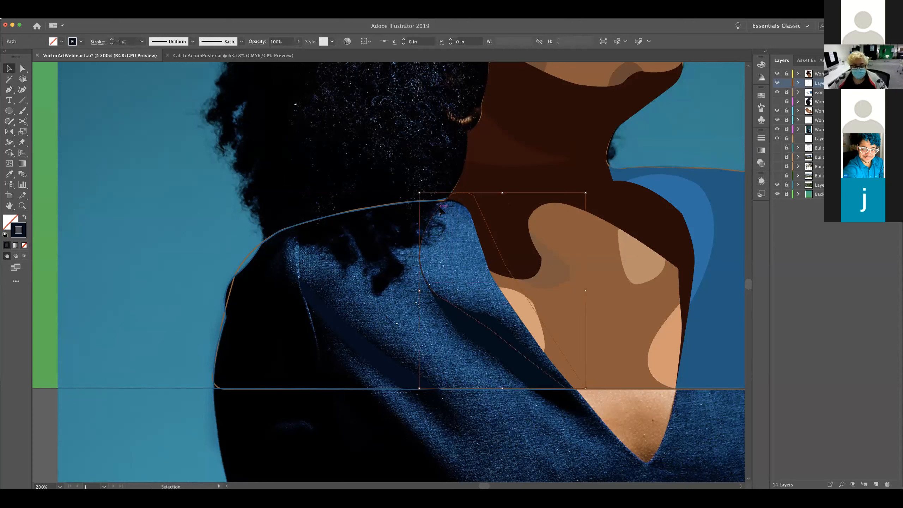
key("i")
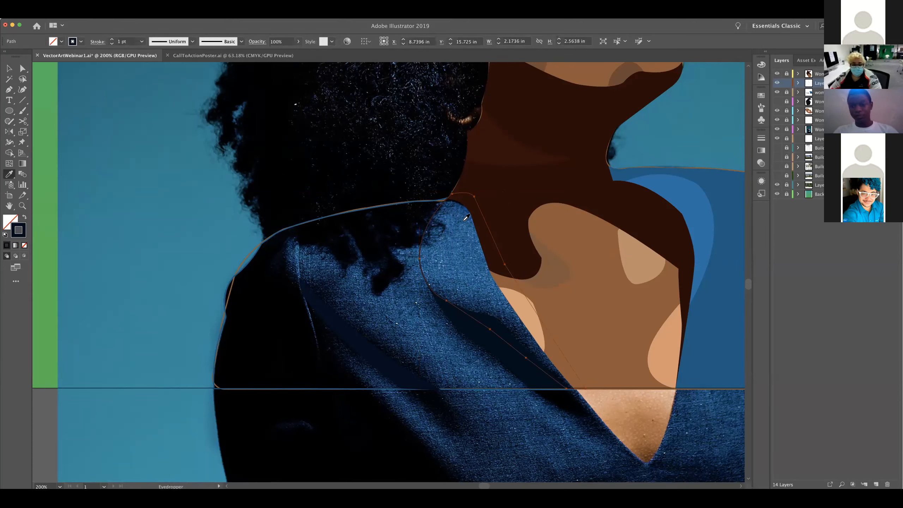
left_click(464, 220)
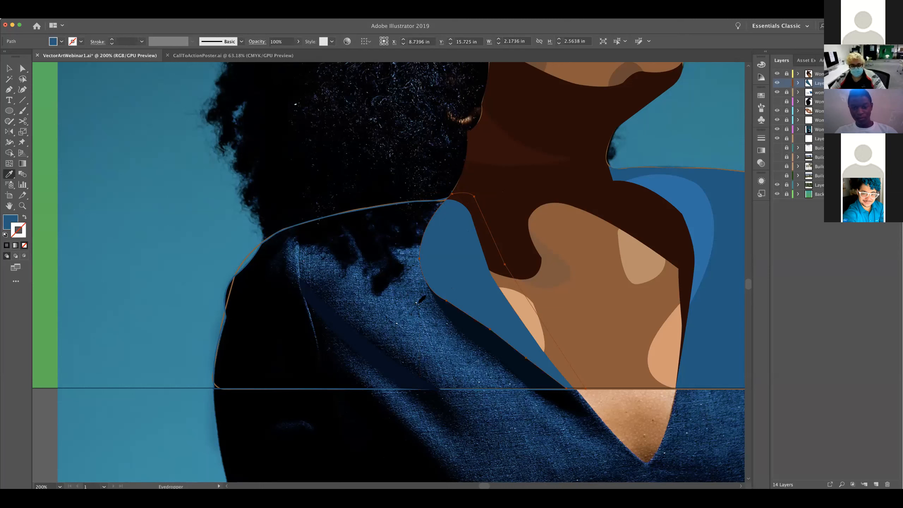
key("shift+x")
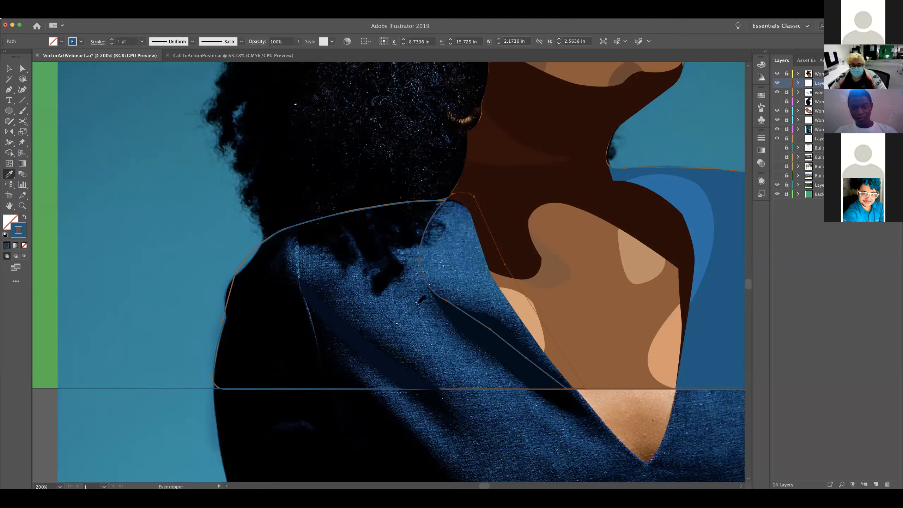
key("v")
left_click(462, 375)
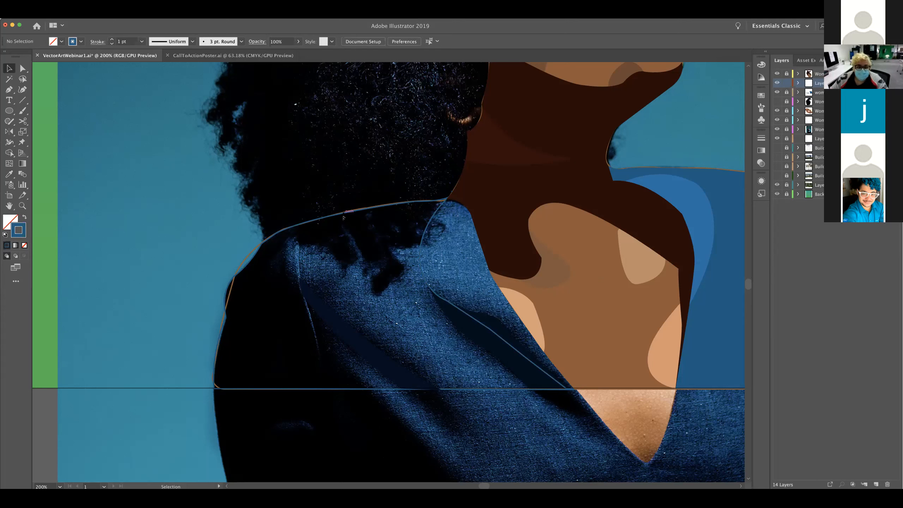
Unlock the jacket layer and swap the stroke blue to a solid fill on the hair-side jacket shape and the collar
left_click(786, 94)
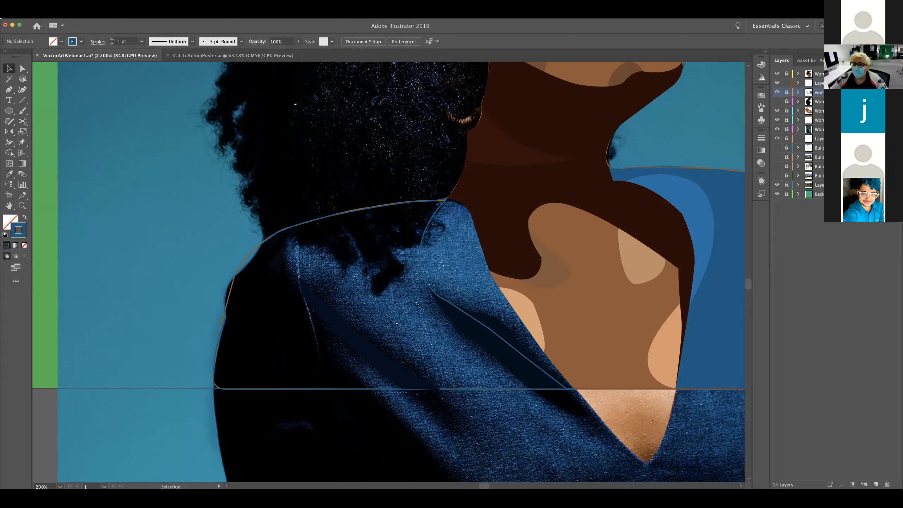
left_click(787, 93)
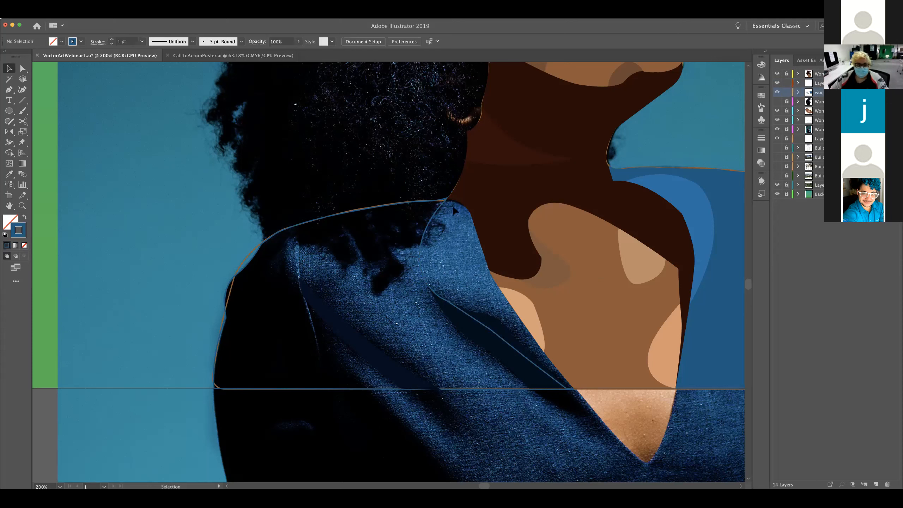
left_click(409, 201)
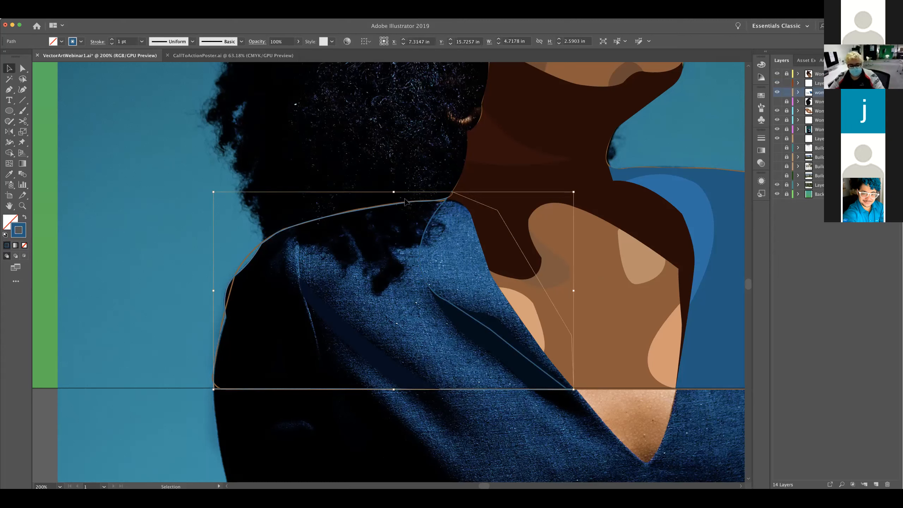
key("shift+x")
left_click(441, 240)
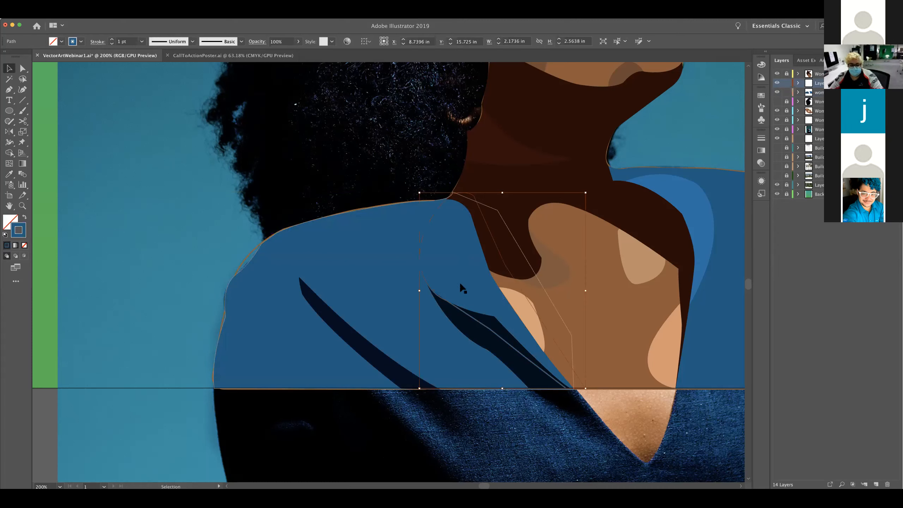
key("shift+x")
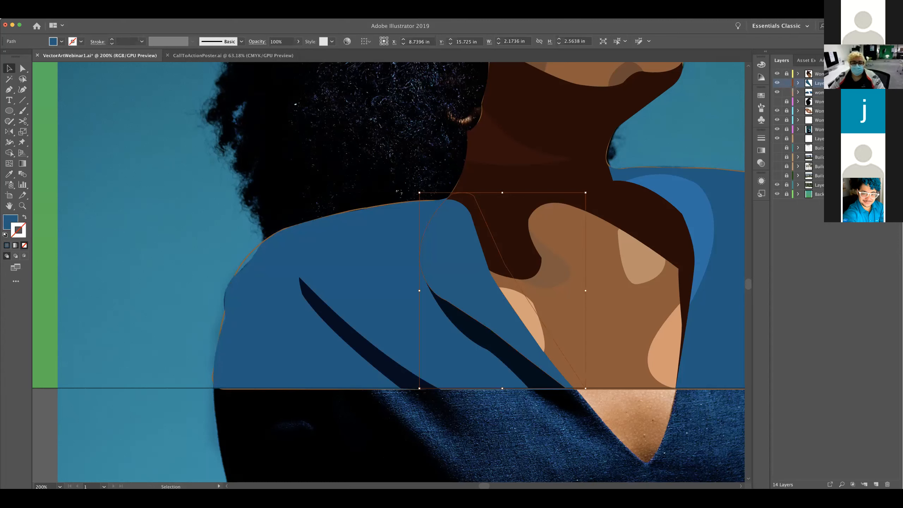
Refill the hair-side jacket shape with a deeper denim blue sampled from the photo using the Eyedropper
left_click(354, 231)
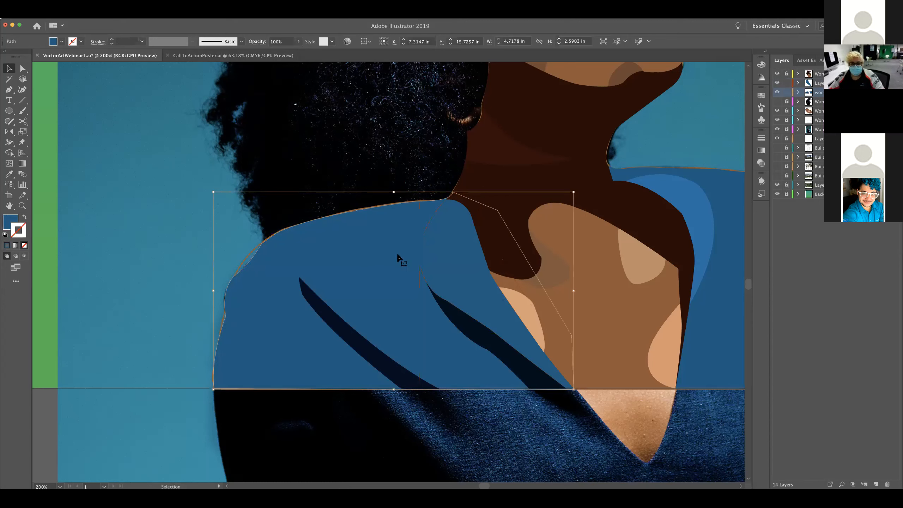
key("shift+x")
key("i")
key("v")
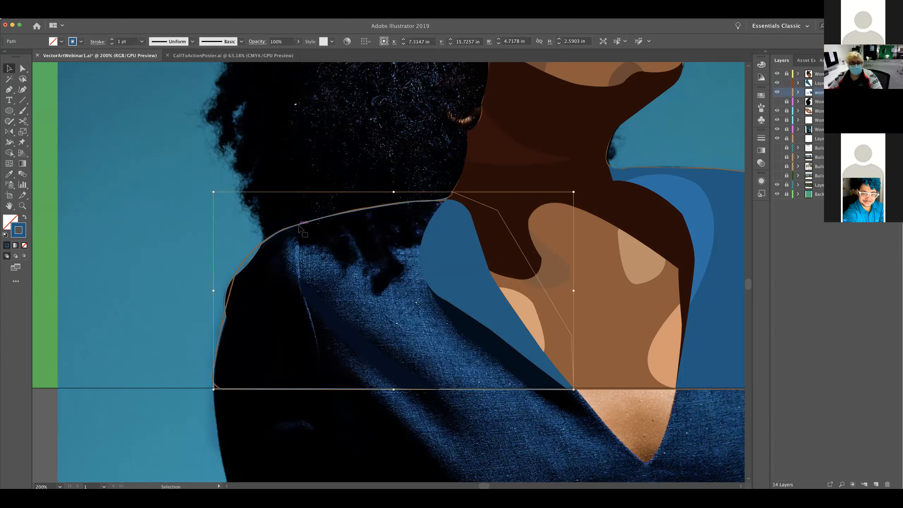
key("i")
left_click(287, 270)
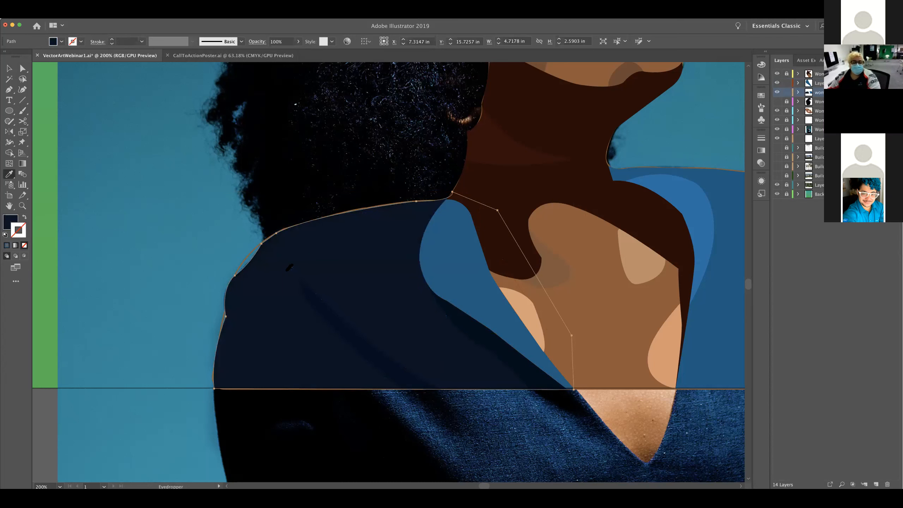
key("shift+x")
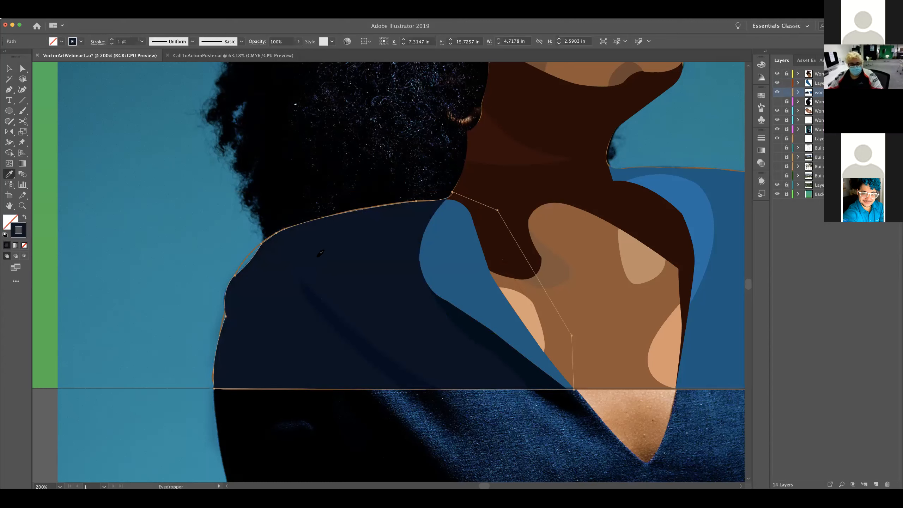
left_click(331, 254)
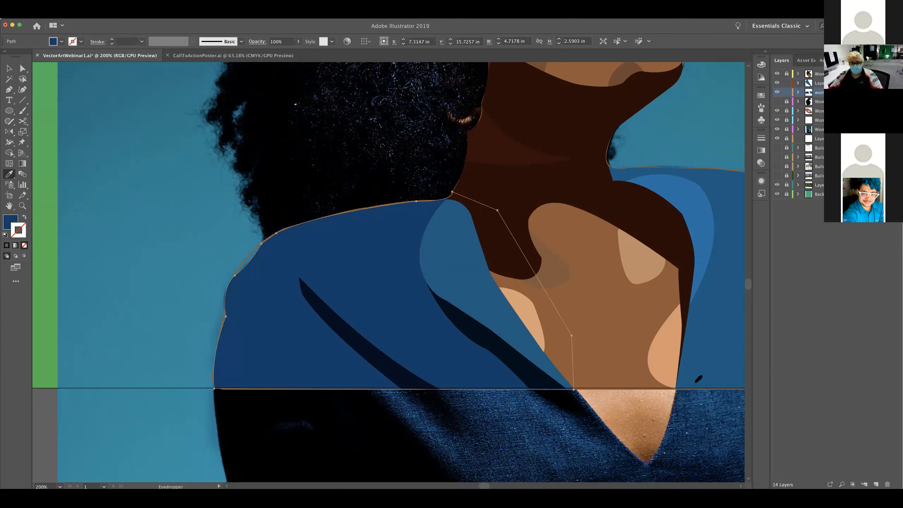
Match the other jacket half to the same deep blue using the Eyedropper, and deselect everything
key("v")
left_click(714, 339)
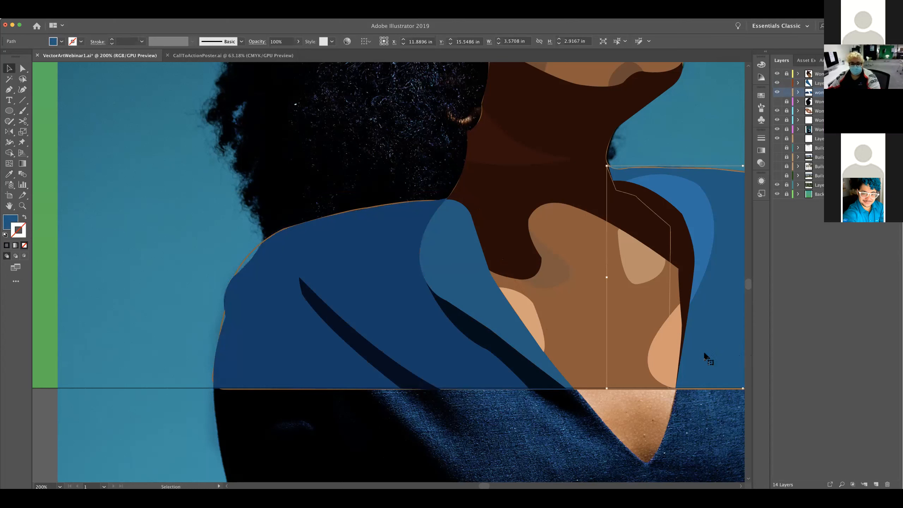
key("i")
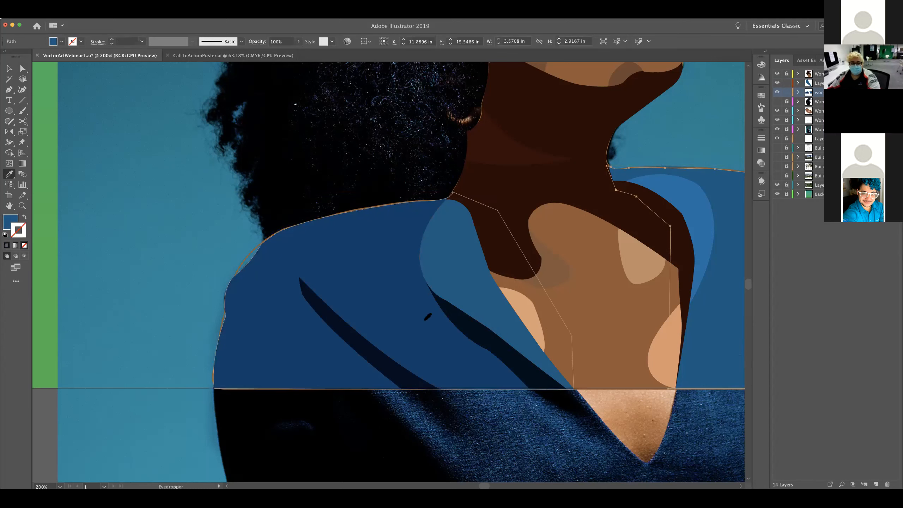
left_click(441, 318)
key("b")
key("super+shift+a")
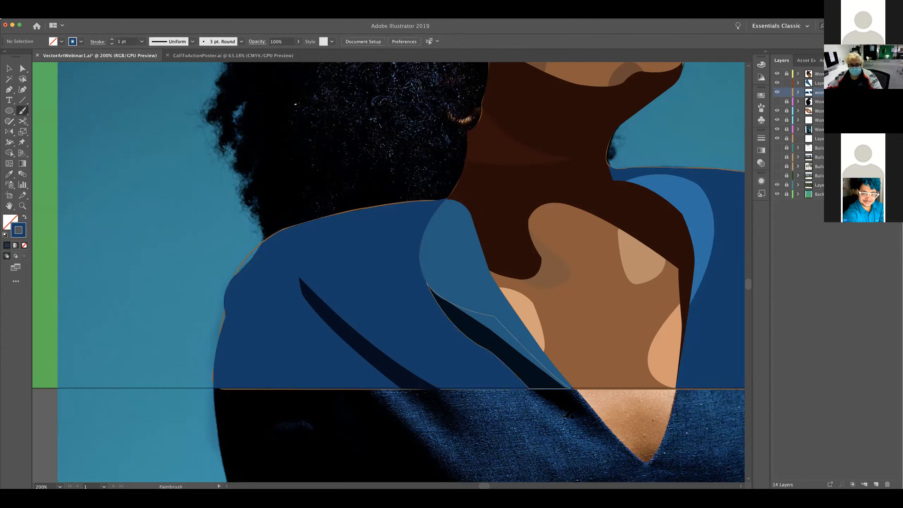
key("v")
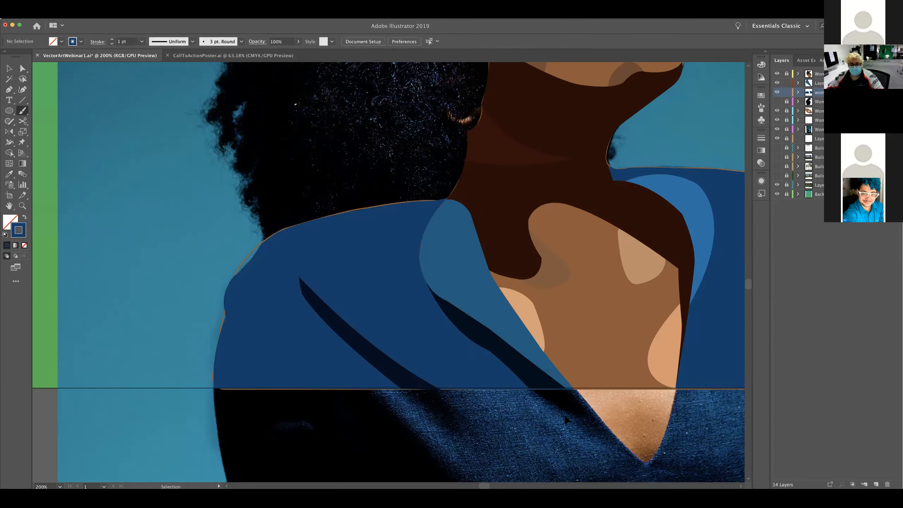
key("super+z")
key("super+shift+a")
Examine the recolored jacket across the whole portrait and the shoulder outline where it meets the hair
left_click_drag(574, 425, 415, 422)
key("a")
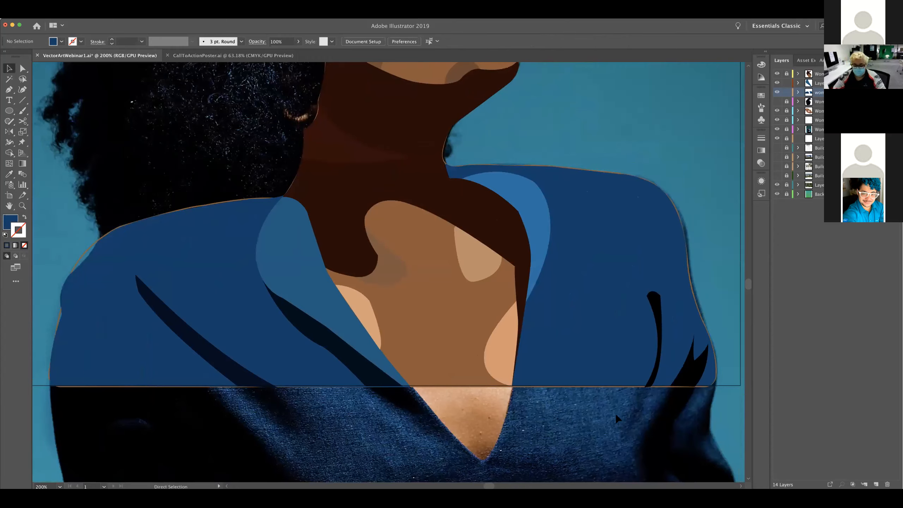
key("super+minus")
key("super+minus")
key("super+minus")
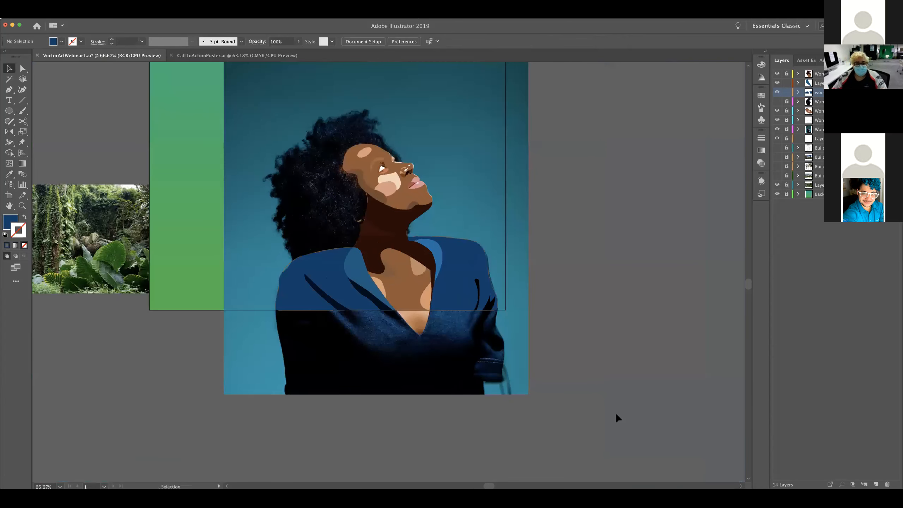
left_click_drag(347, 365, 509, 393)
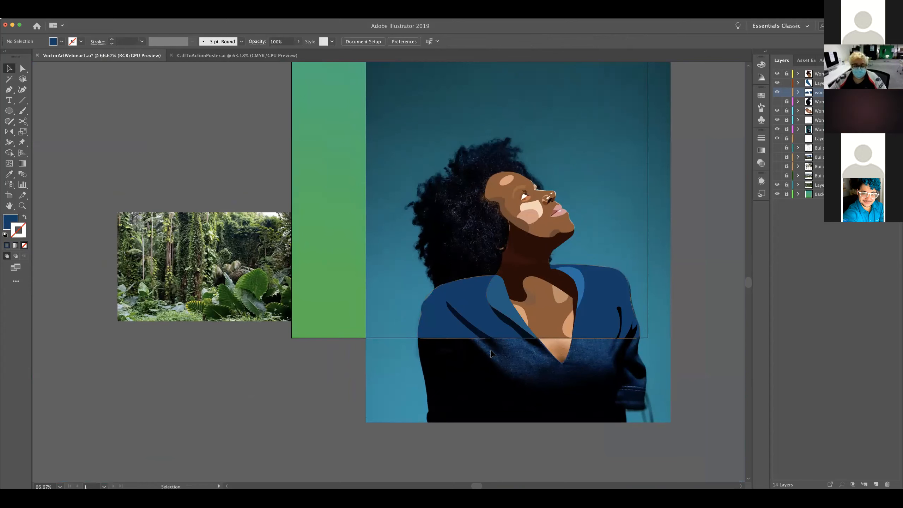
key("super+equal")
key("super+equal")
key("super+equal")
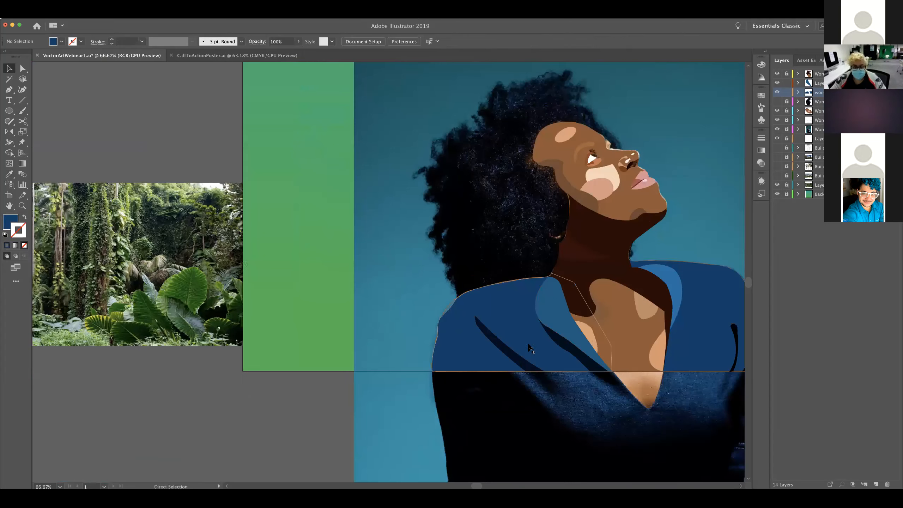
scroll(463, 345, "right", 5)
scroll(464, 344, "down", 2)
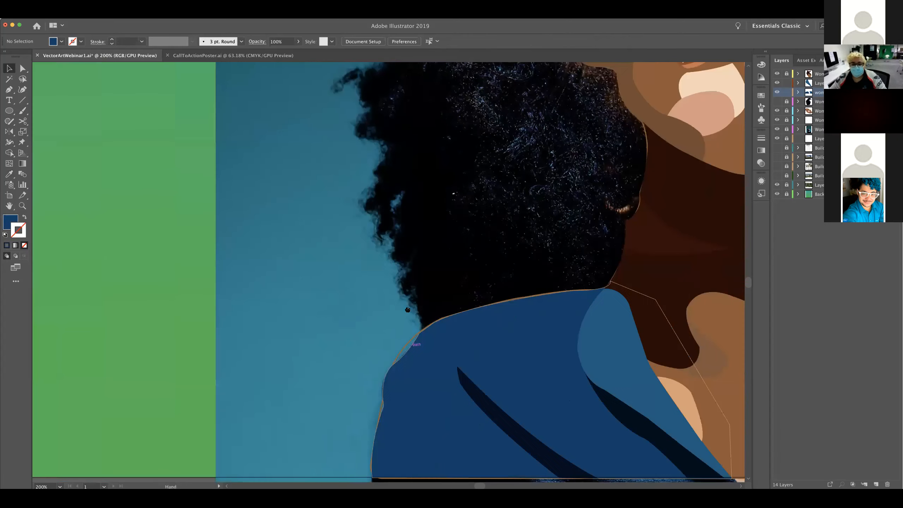
Unlock the layer holding the thin brown outline around the woman and select the outline path
left_click(830, 120)
left_click(789, 120)
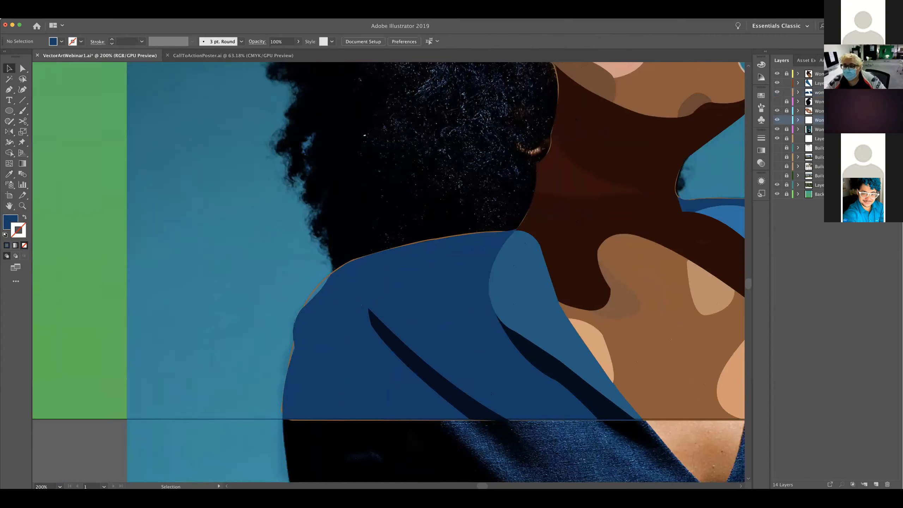
left_click(324, 281)
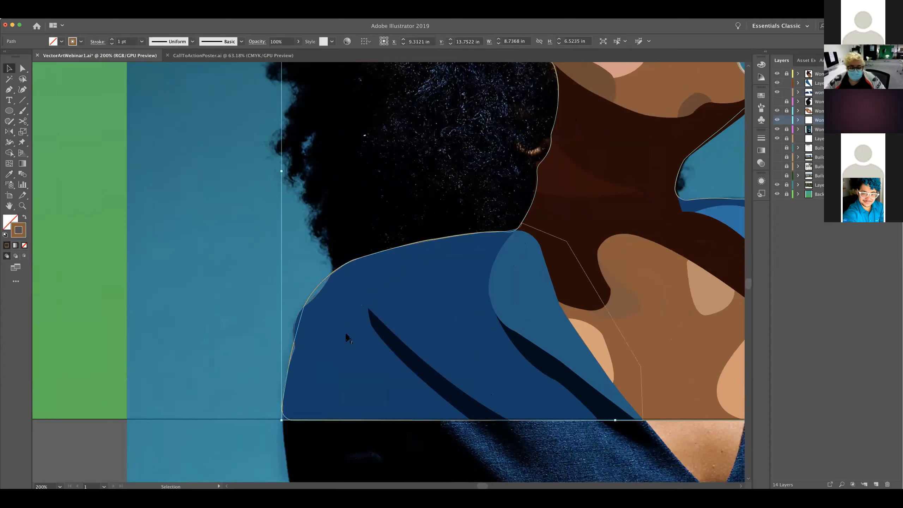
key("a")
left_click(292, 289)
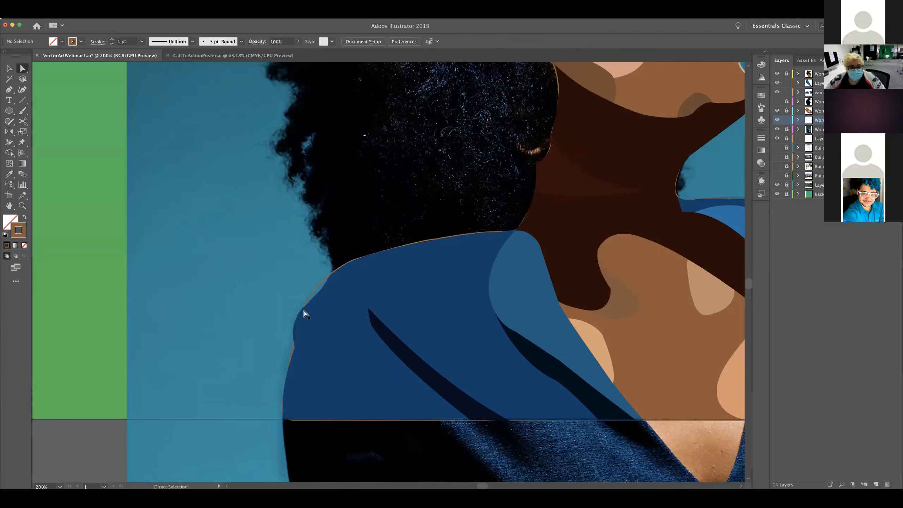
left_click(304, 307)
mouse_move(321, 297)
left_mouse_down()
mouse_move(332, 299)
mouse_move(334, 312)
mouse_move(336, 304)
left_mouse_up()
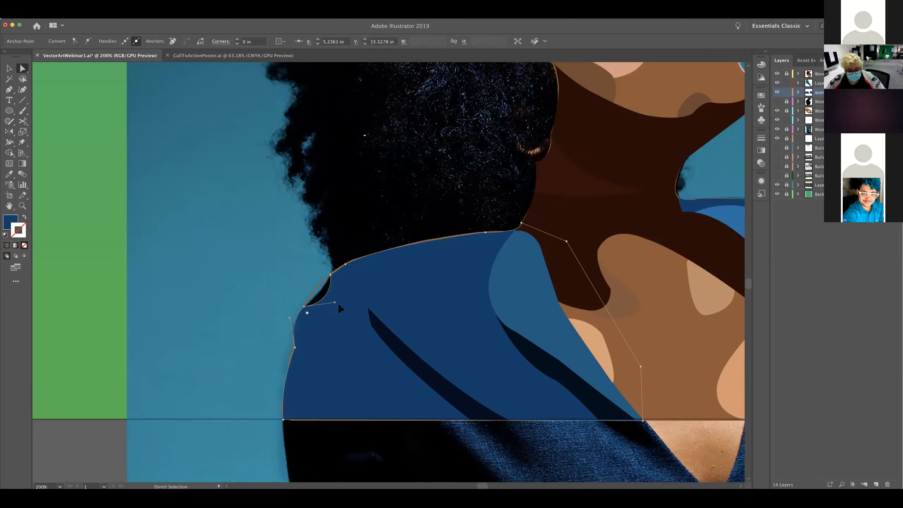
key("ctrl+z")
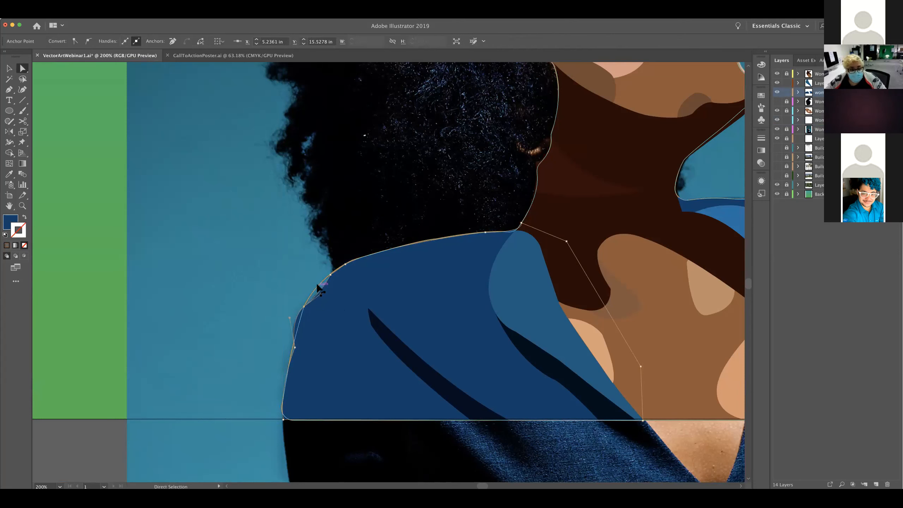
Bend the brown outline's curved segment at the hair-side shoulder inward beneath the jacket shape
left_click(319, 281)
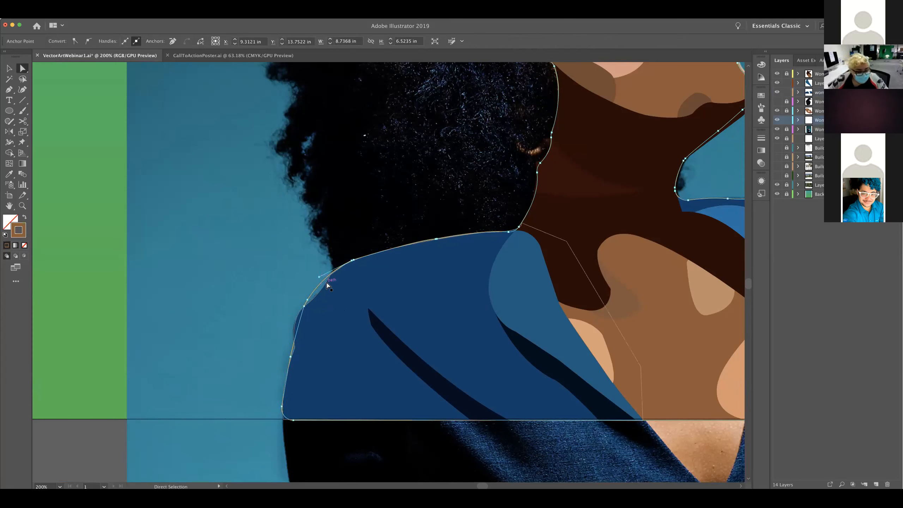
left_click_drag(319, 279, 334, 293)
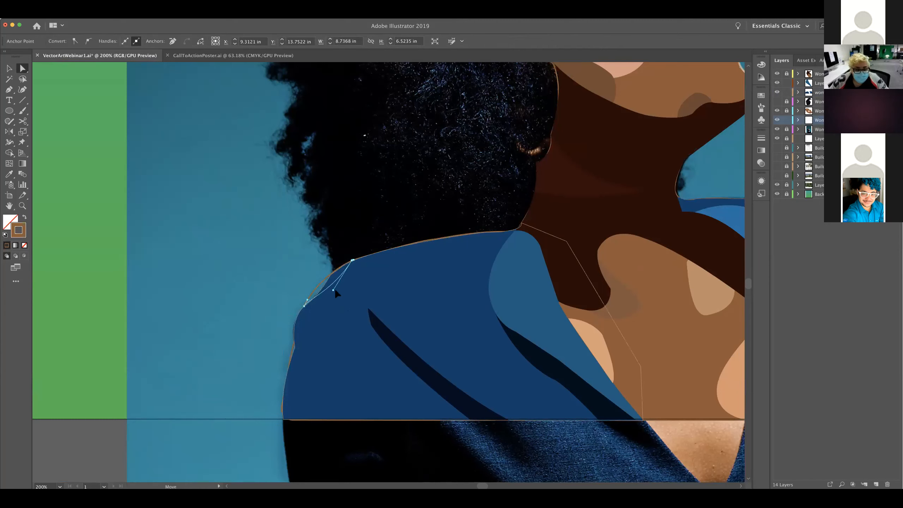
left_click(226, 276)
left_click(295, 347)
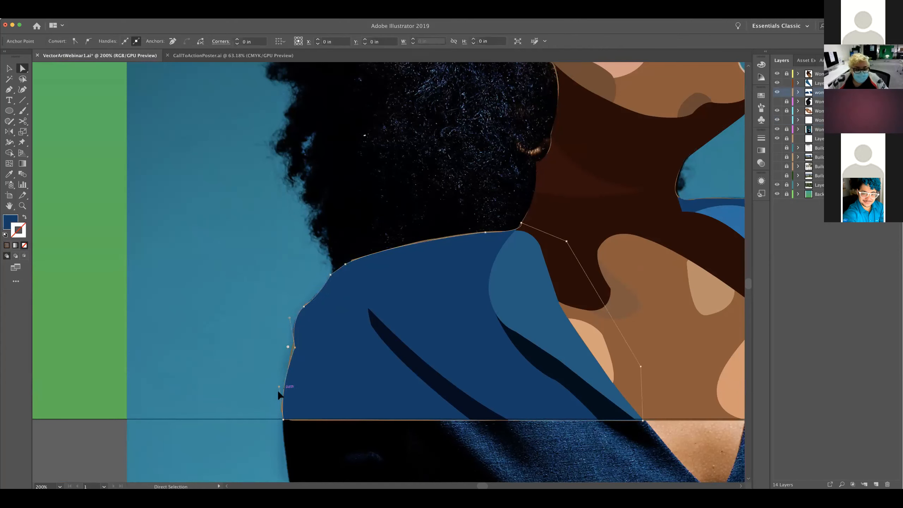
left_click_drag(283, 385, 292, 384)
key("super+z")
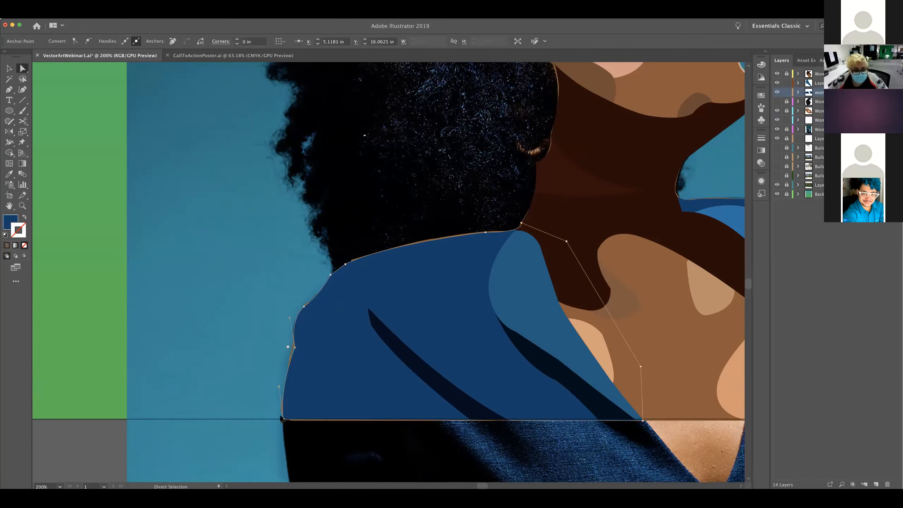
key("super+shift+a")
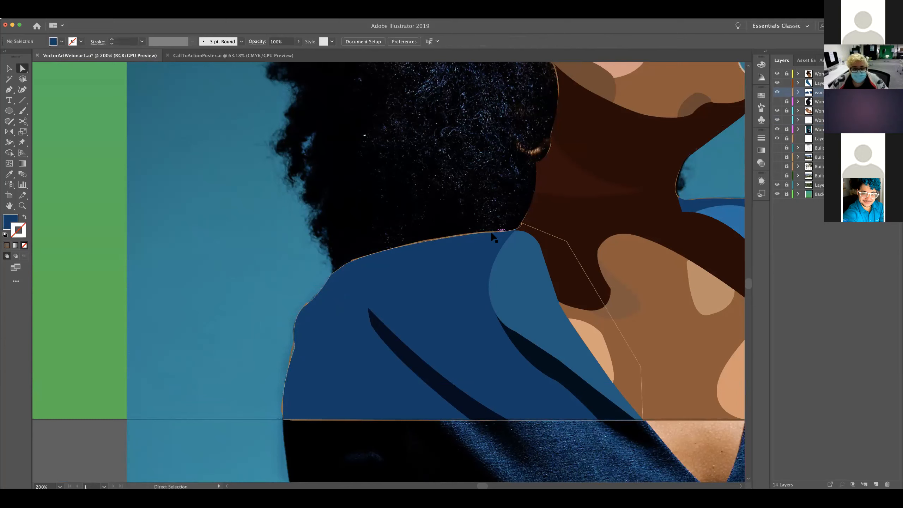
Lock the collar and jacket layers and make the brown outline's layer active
key("v")
left_click(451, 283)
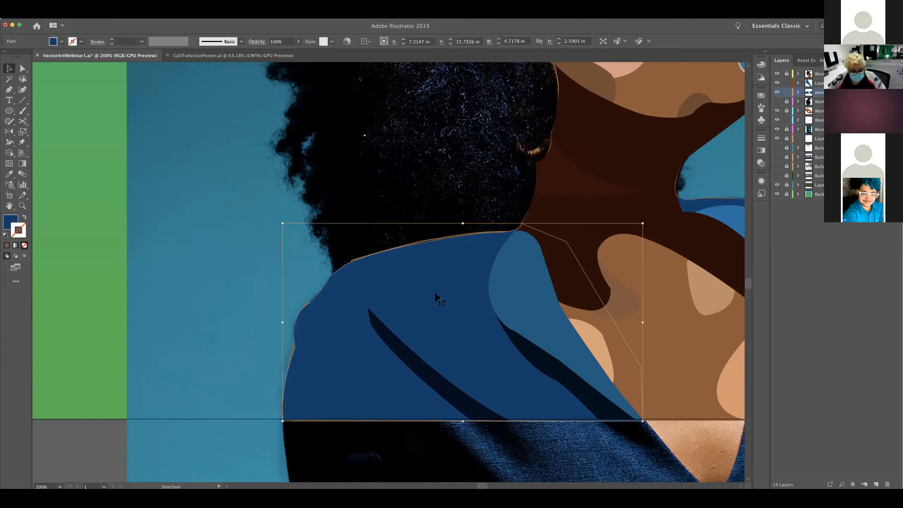
left_click(786, 93)
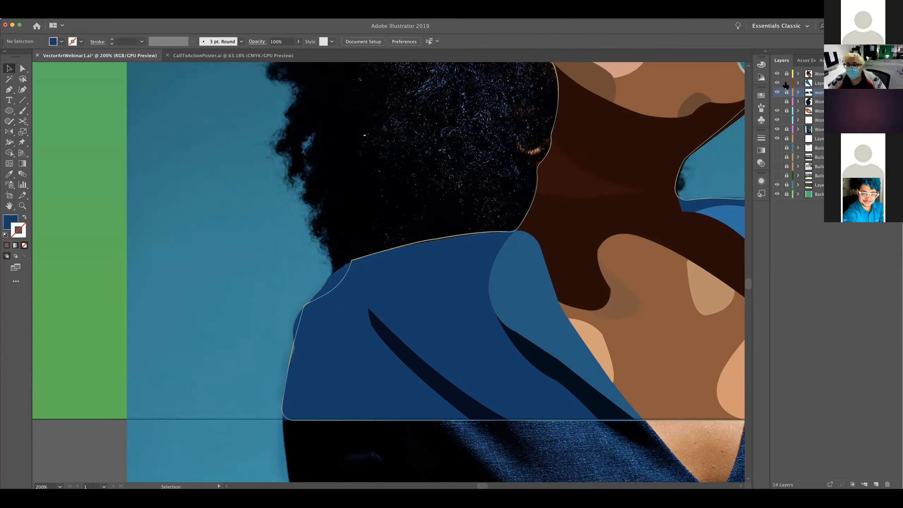
left_click(814, 120)
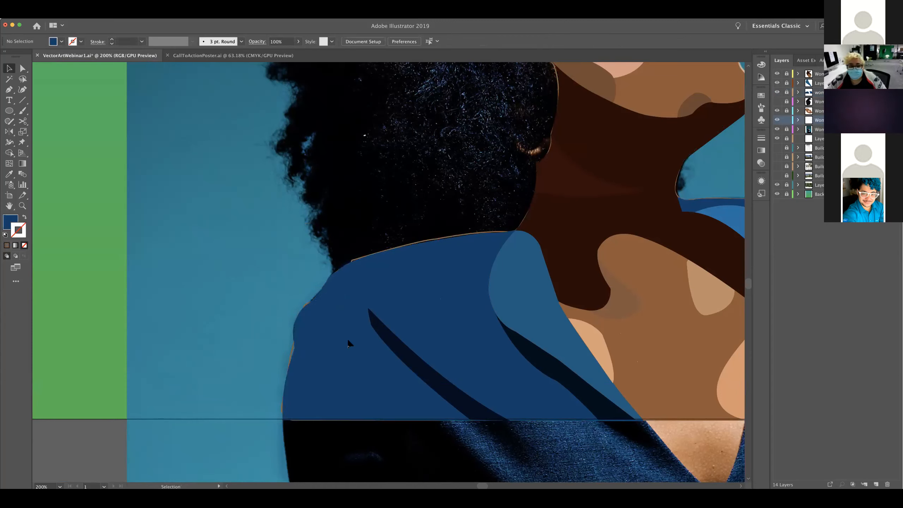
Move the brown outline's anchor points along the hair-side sleeve inward so they sit beneath the jacket shape
key("a")
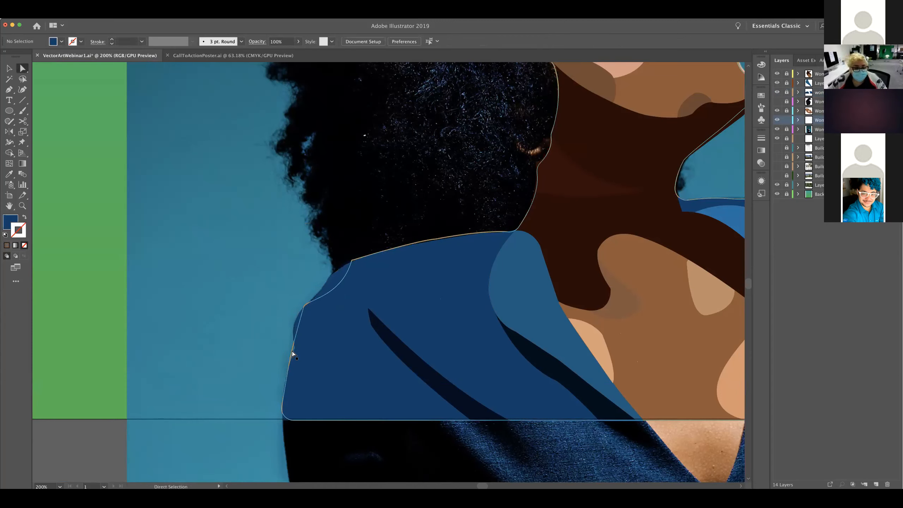
left_click(293, 352)
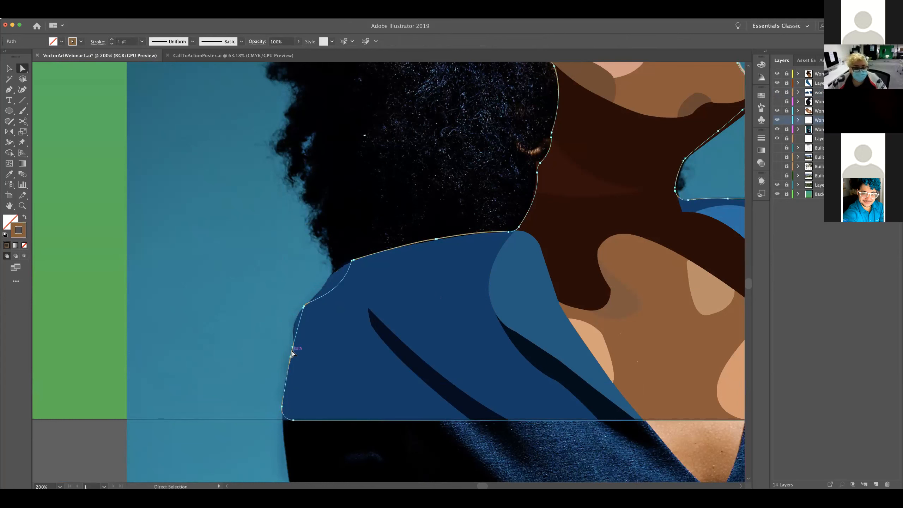
left_click(304, 307)
left_click_drag(306, 310, 318, 315)
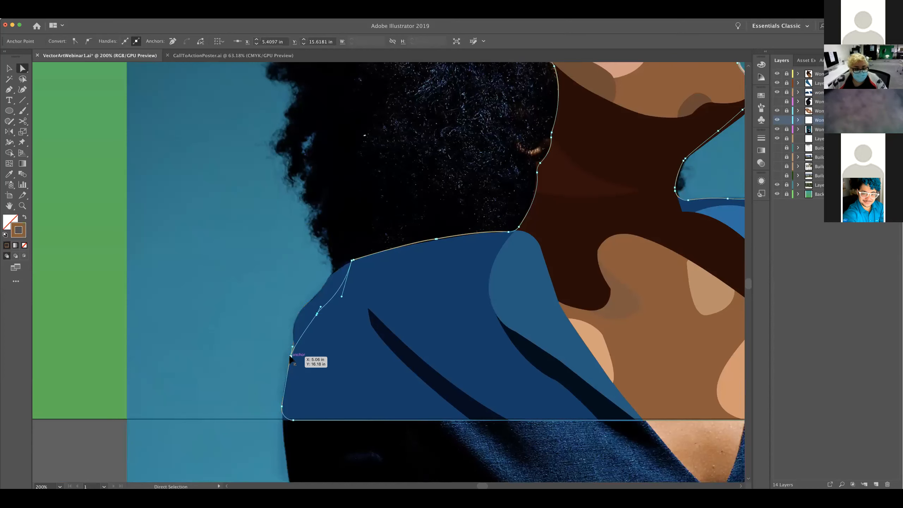
left_click_drag(291, 356, 311, 359)
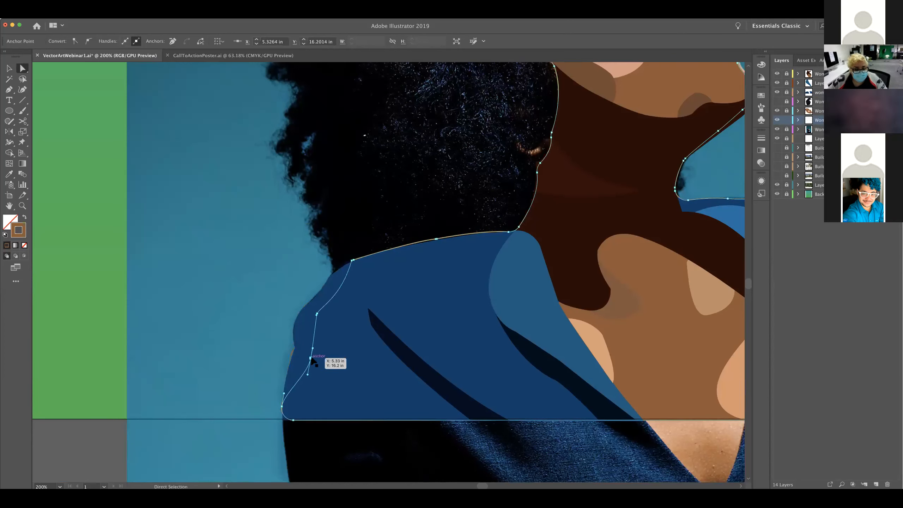
mouse_move(282, 409)
left_mouse_down()
mouse_move(296, 410)
mouse_move(293, 421)
left_mouse_up()
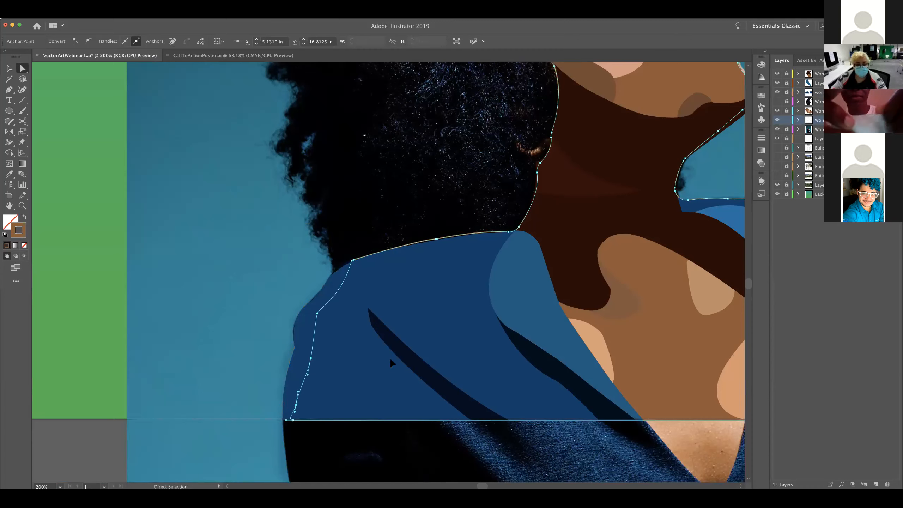
left_click(274, 335)
Move the outline's anchor points along the hair-side shoulder's upper edge down beneath the jacket, and deselect the path
left_click(362, 258)
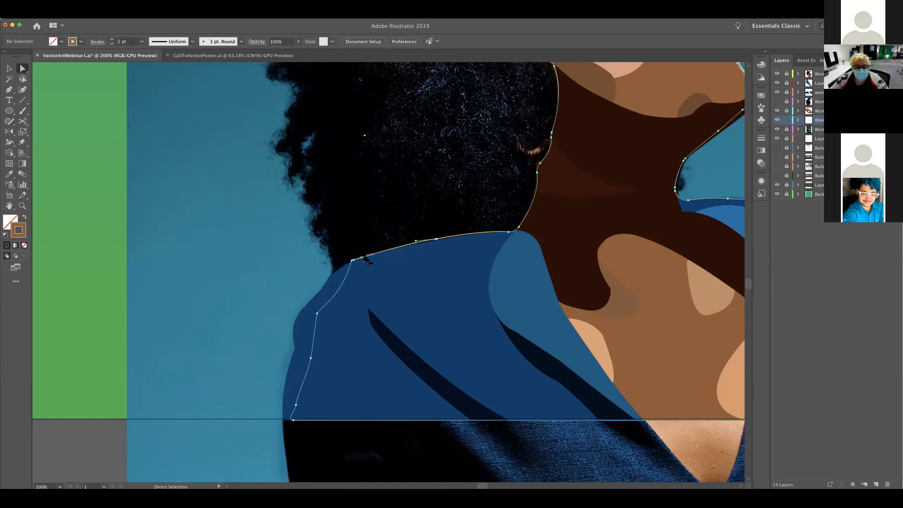
left_click_drag(352, 261, 362, 272)
left_click_drag(437, 239, 435, 253)
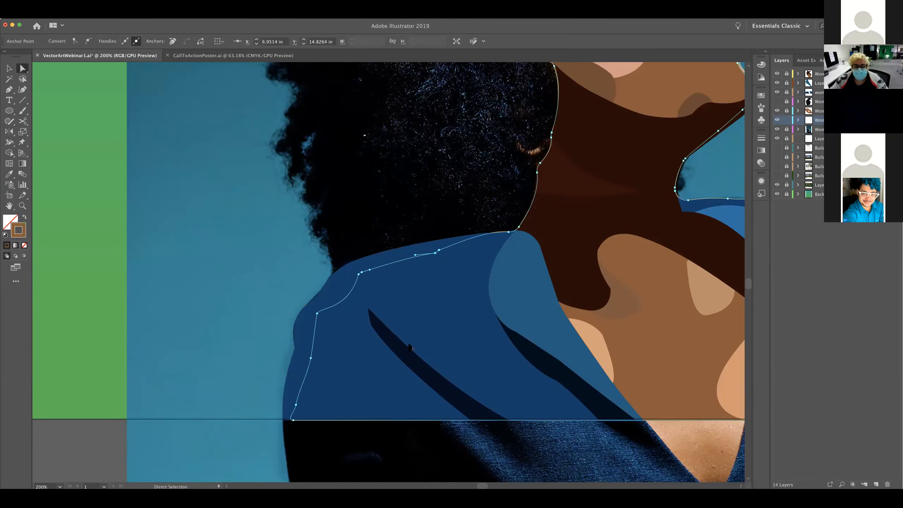
key("v")
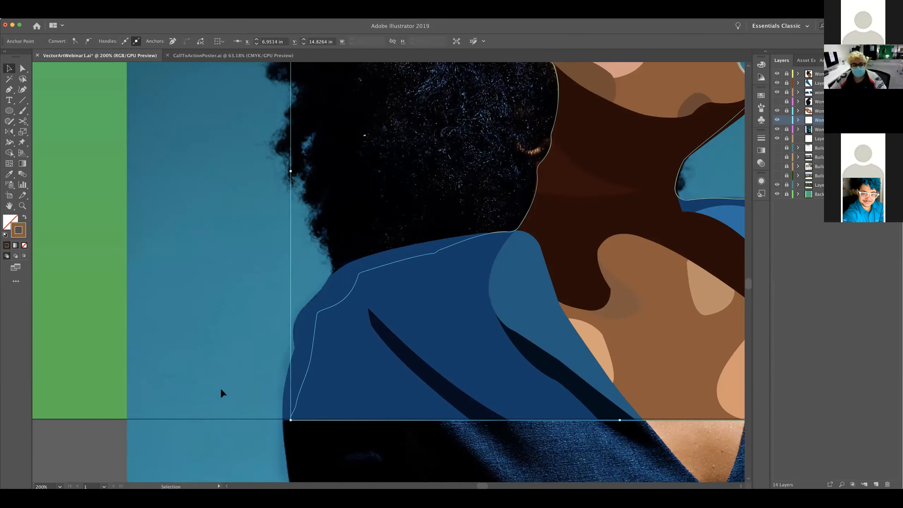
left_click(220, 387)
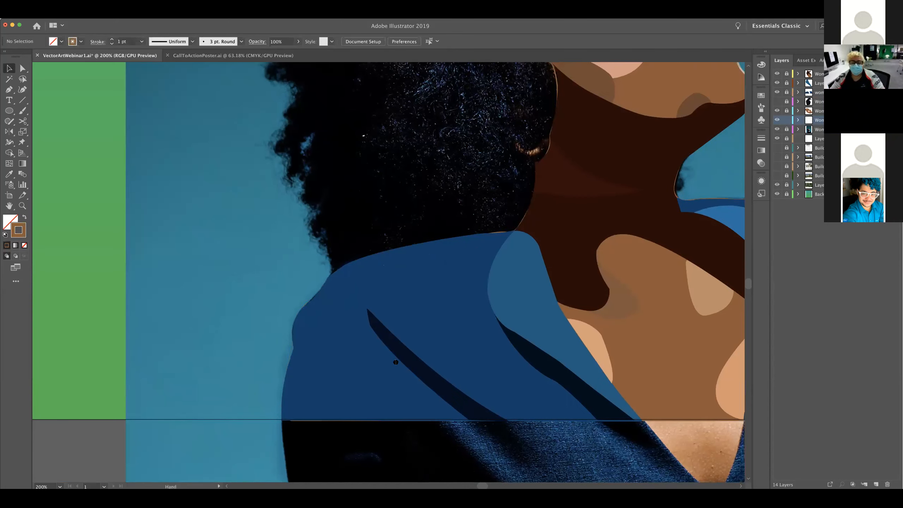
Examine the outline along the opposite shoulder and the jacket as a whole
scroll(600, 345, "right", 10)
scroll(501, 329, "right", 4)
left_click_drag(500, 329, 499, 329)
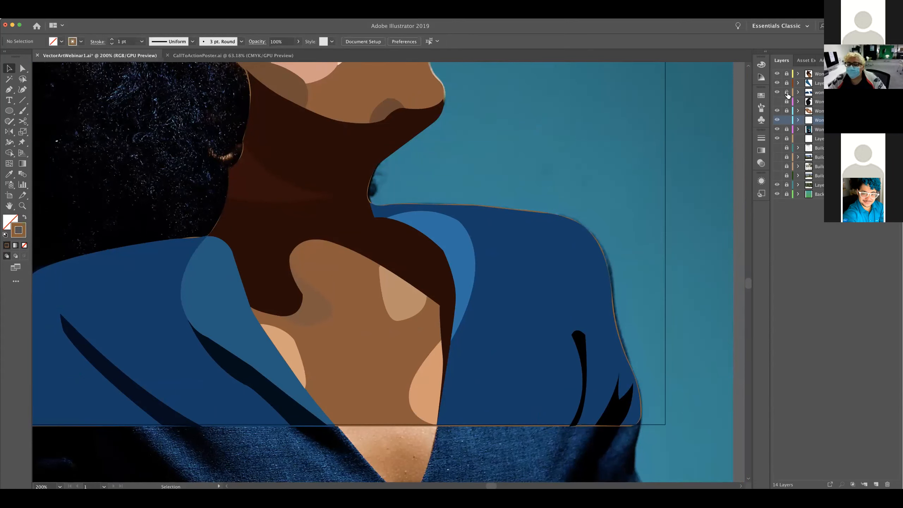
left_click(795, 195)
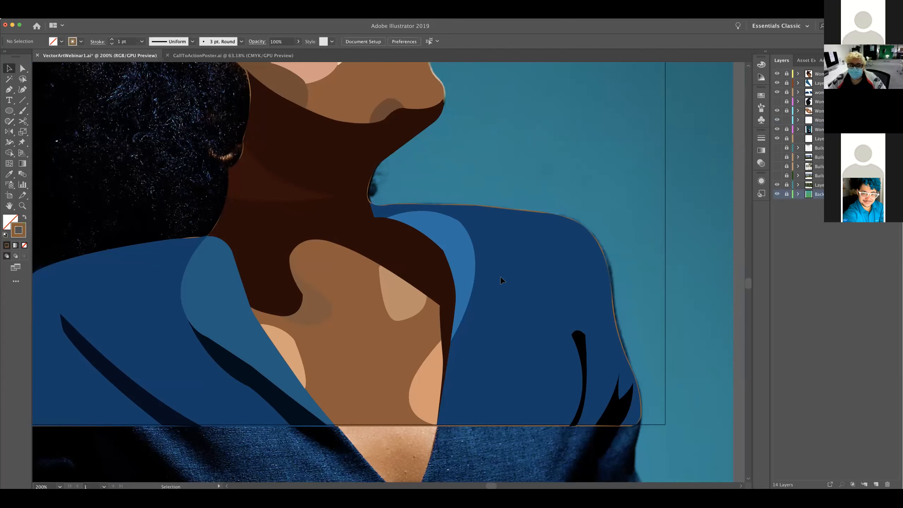
key("a")
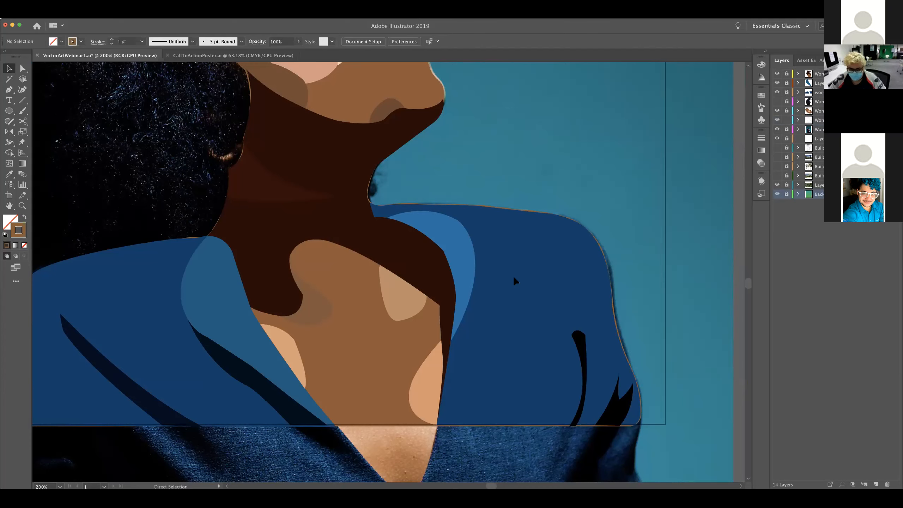
key("super+minus")
left_click_drag(184, 300, 168, 321)
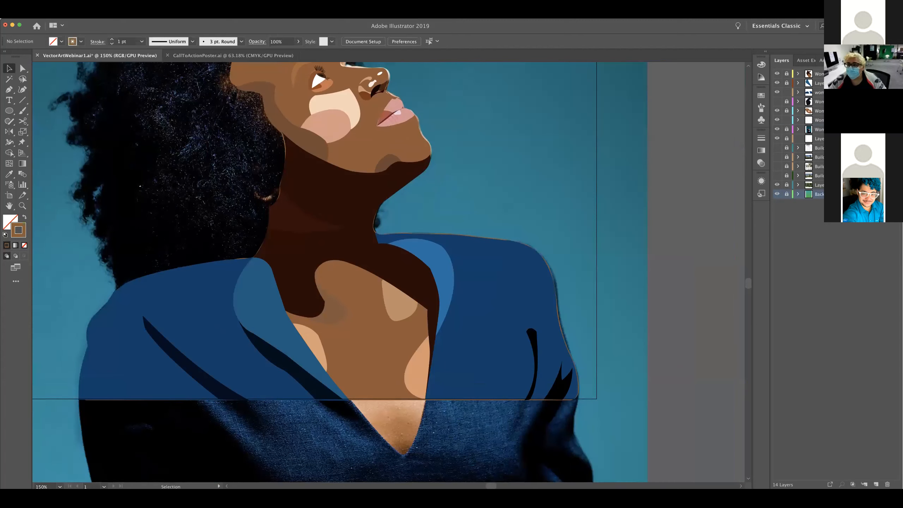
Check the jacket layer's contents by toggling its visibility, and leave the jacket layer locked with the collar layer unlocked and active
left_click(787, 84)
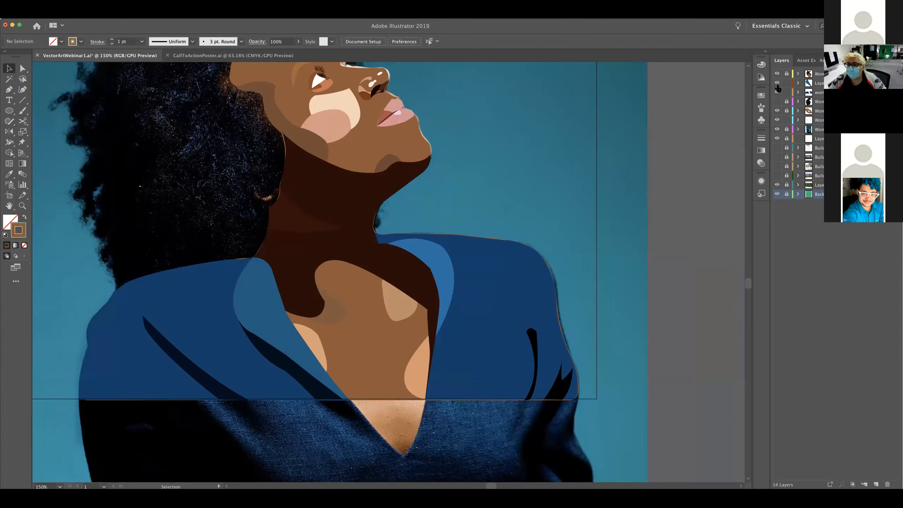
left_click(830, 92)
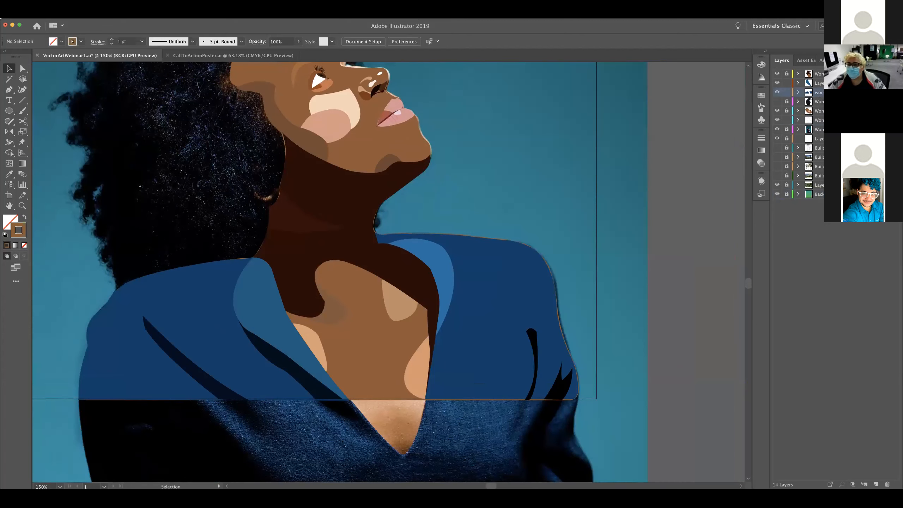
left_click(777, 93)
left_click(777, 93)
left_click(777, 93)
left_click(777, 93)
left_click(819, 85)
left_click(786, 92)
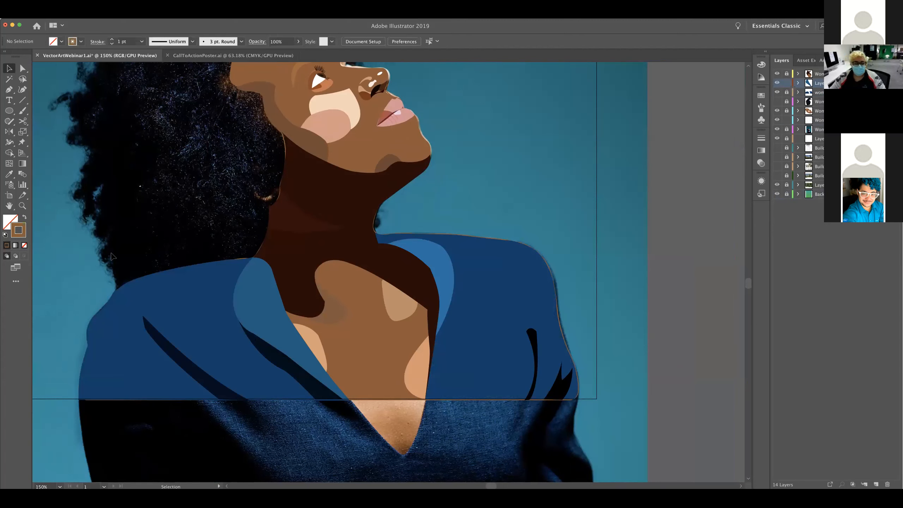
Select across the jacket area and lock the brown outline's layer so only the hair-side collar stays selectable
left_click_drag(77, 249, 525, 464)
left_click_drag(604, 430, 604, 431)
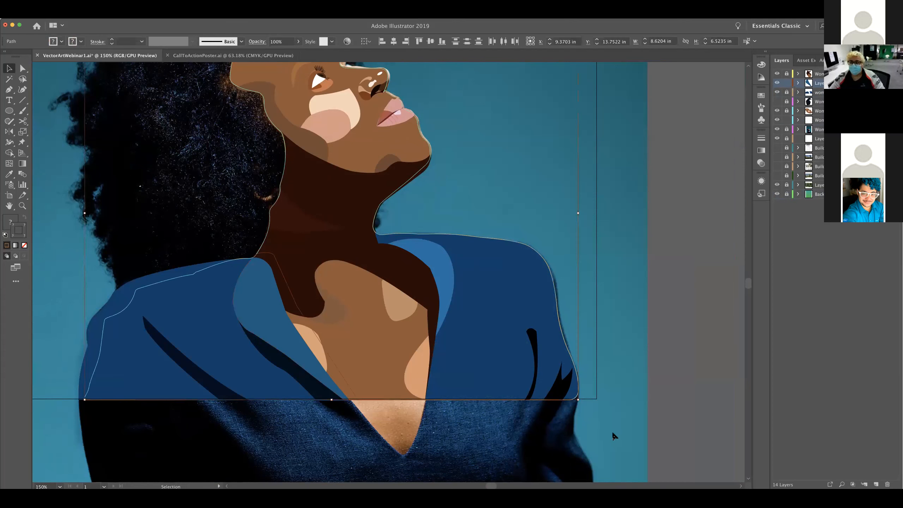
left_click(787, 120)
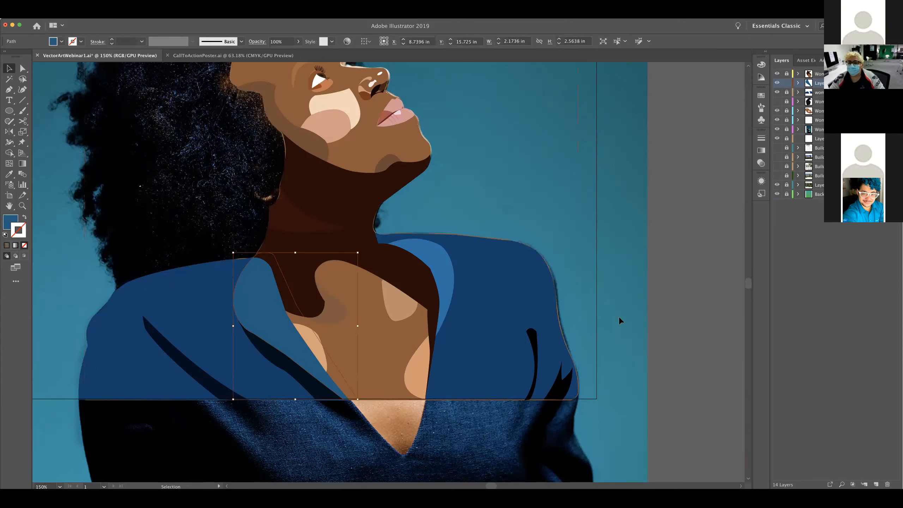
left_click(658, 349)
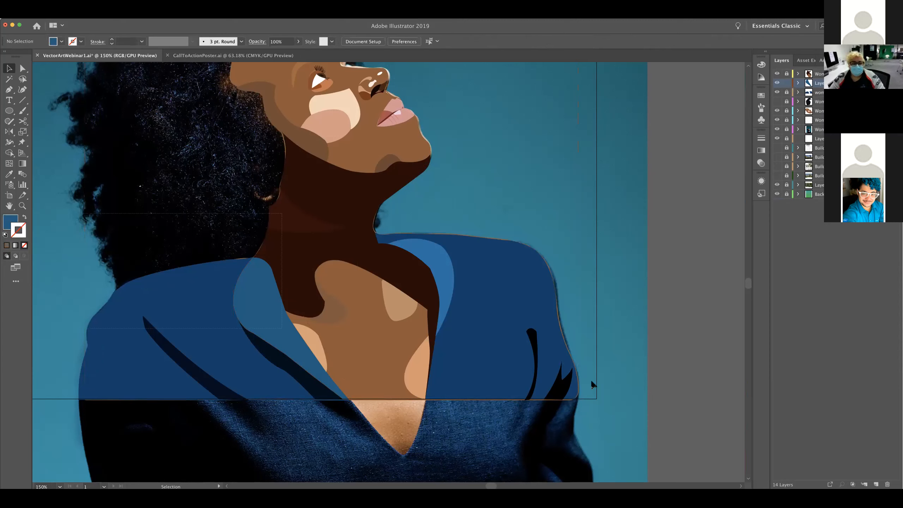
Cut the hair-side collar shape from its separate layer and make the jacket layer active
key("super+z")
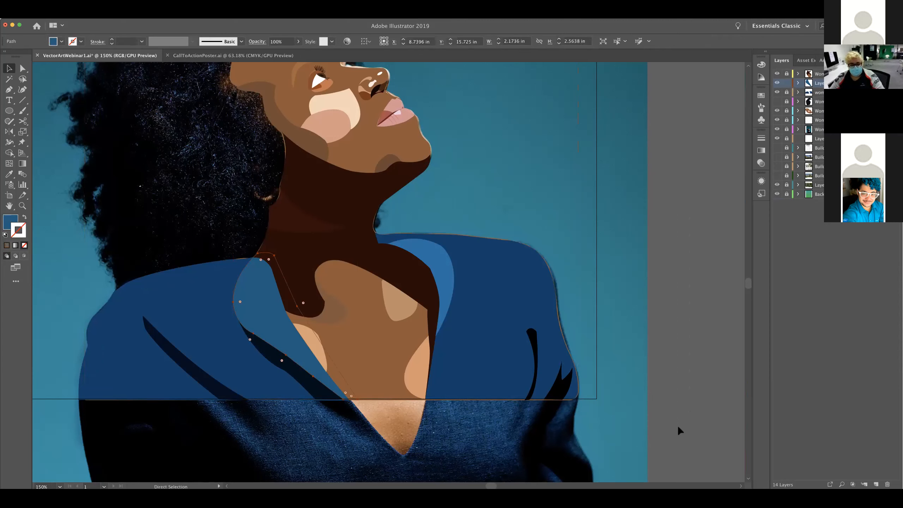
left_click(679, 427)
left_click(830, 92)
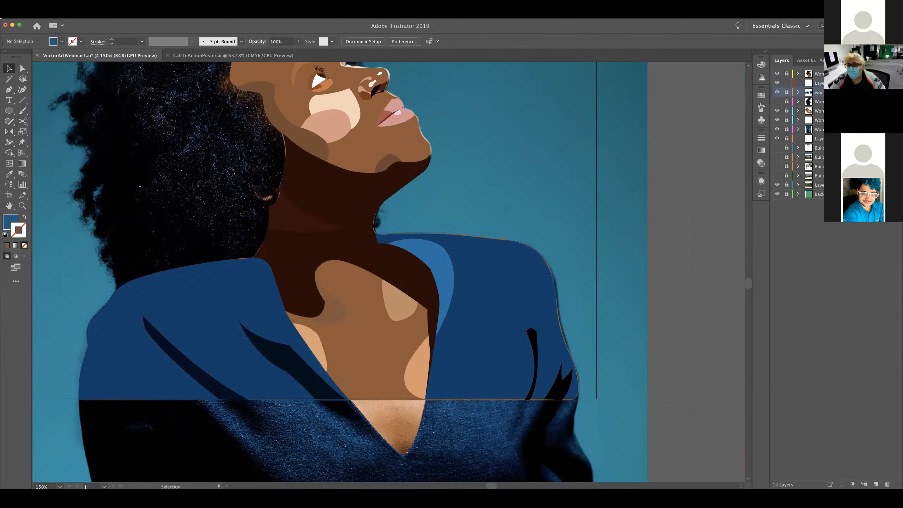
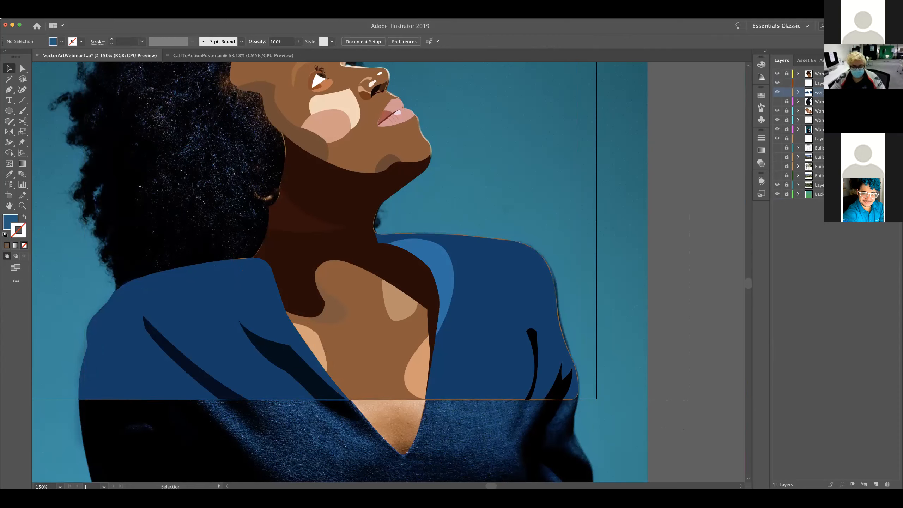
Paste the cut hair-side collar in place on the jacket layer and select the opposite half of the jacket
key("super+z")
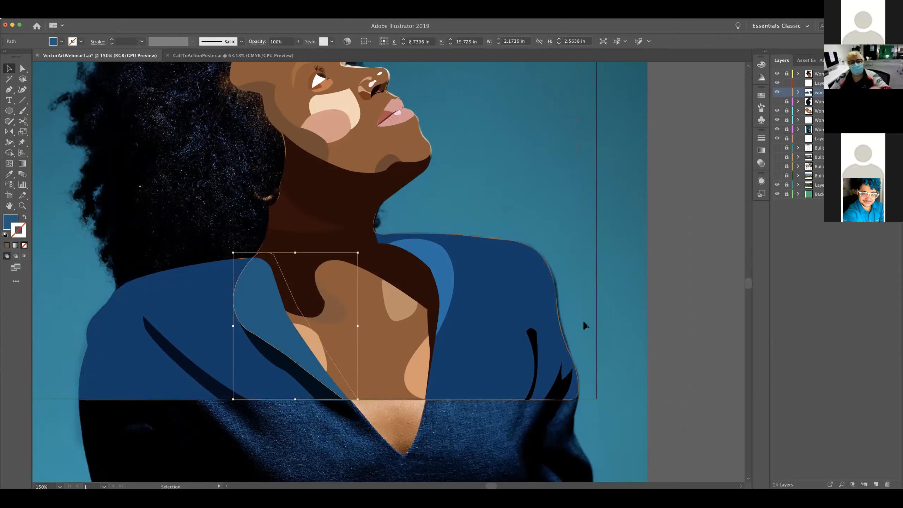
left_click(550, 337)
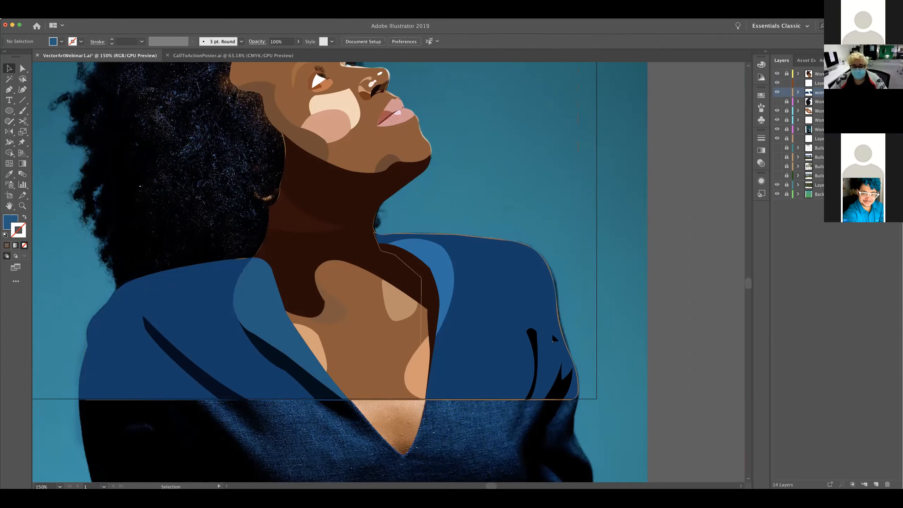
left_click(558, 308)
Make the brown outline's layer active and unlocked, and lock the jacket layer and the former collar layer
left_click(788, 121)
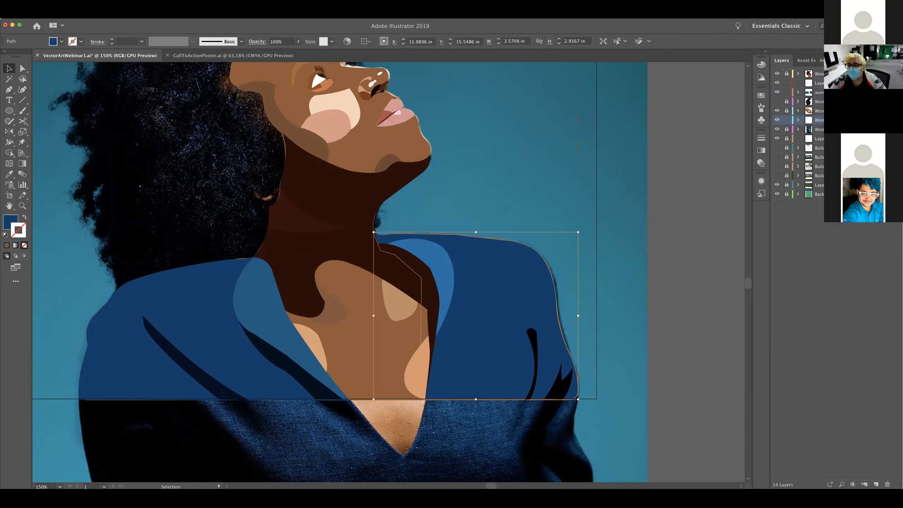
left_click(786, 92)
left_click(787, 83)
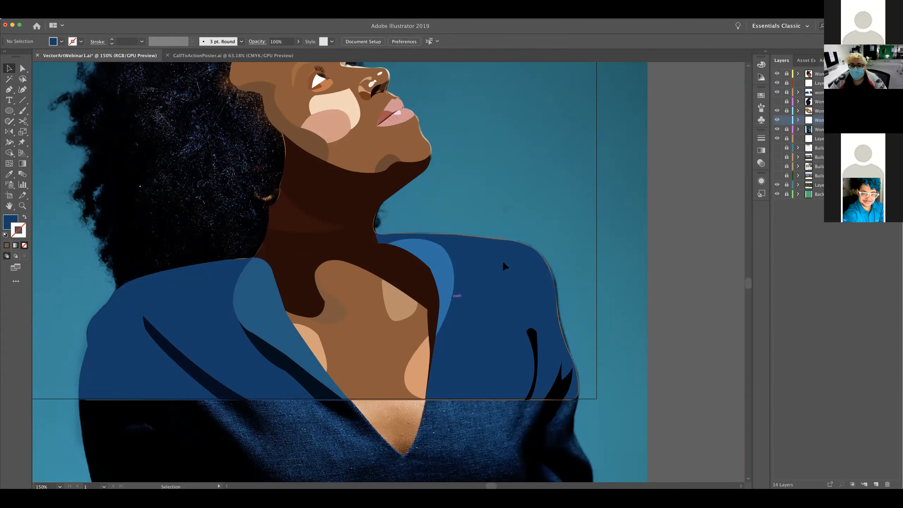
Move the brown outline's anchor points along the face-side shoulder and sleeve inward so they sit beneath the jacket
left_click(540, 257)
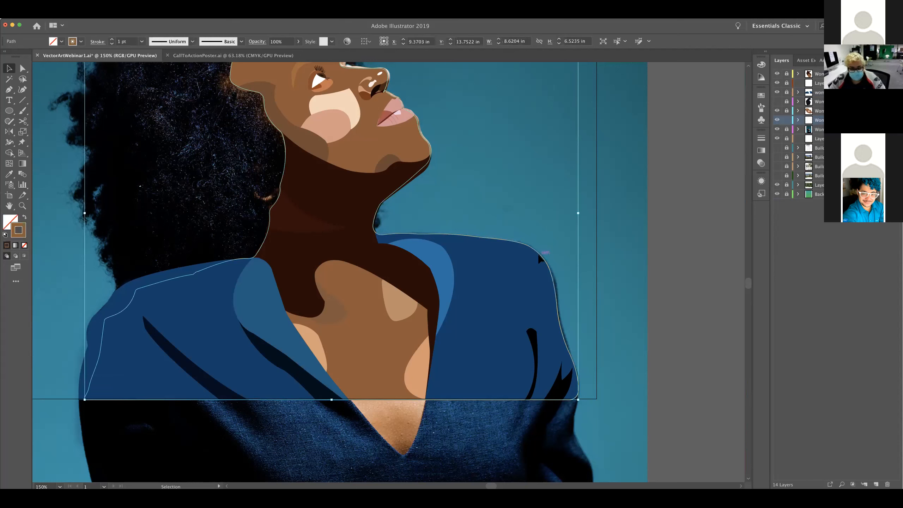
key("a")
left_click_drag(528, 246, 531, 322)
left_click_drag(552, 276, 525, 296)
left_click(486, 294)
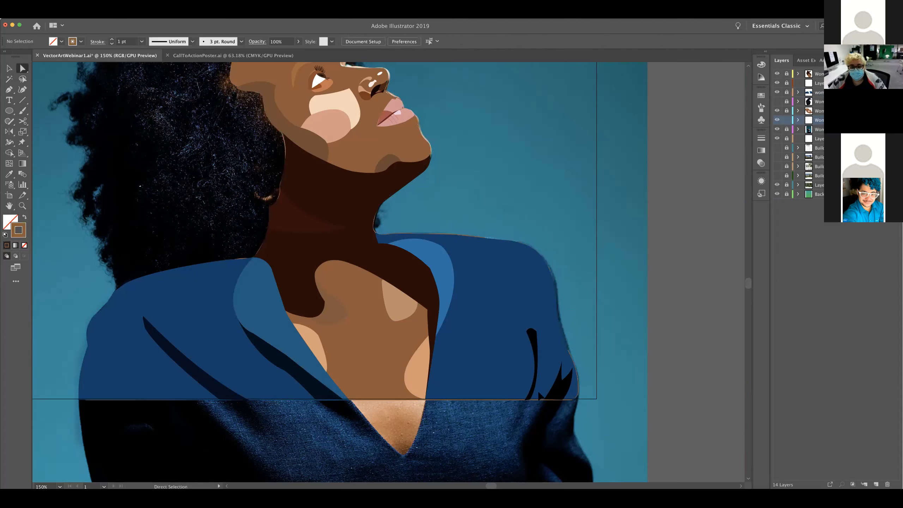
left_click(576, 376)
left_click_drag(570, 350, 561, 387)
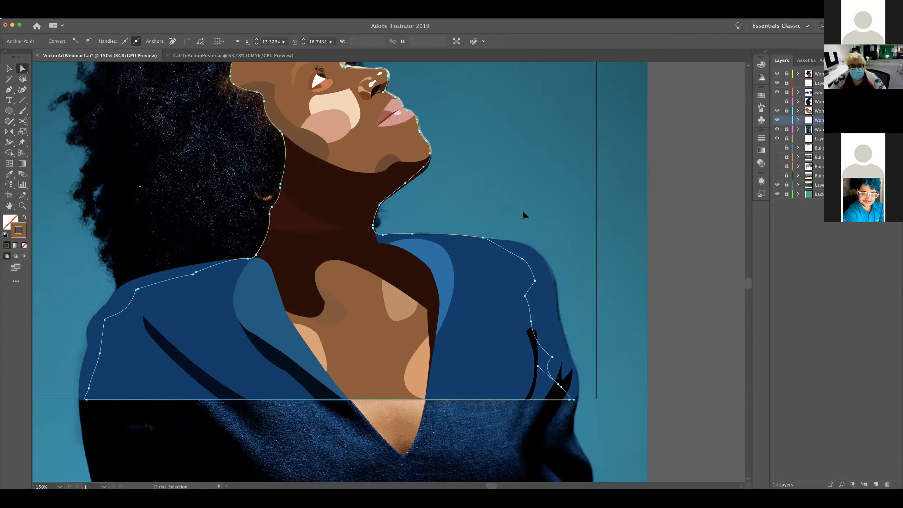
Move the outline's anchor points along the top of the face-side shoulder down under the jacket, and deselect the path
left_click(523, 209)
left_click(484, 238)
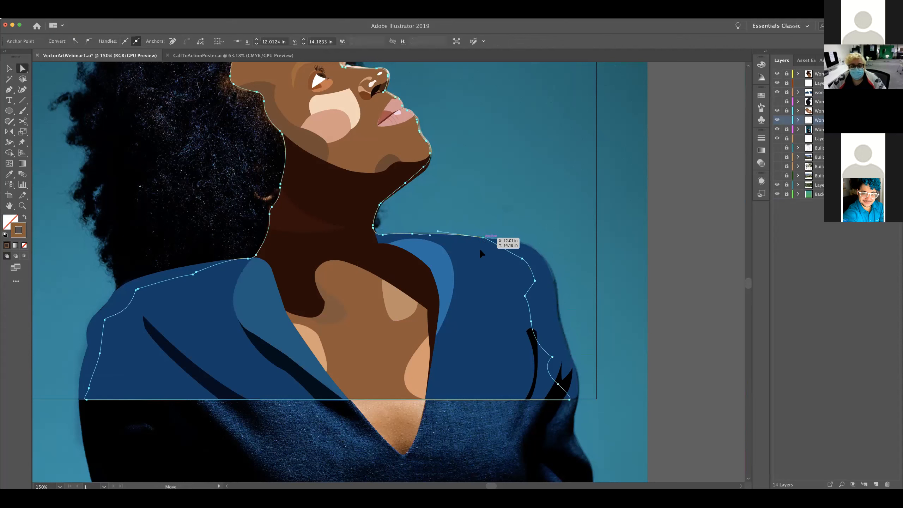
left_click_drag(480, 249, 480, 253)
left_click(412, 233)
left_click_drag(413, 234, 381, 239)
left_click(573, 215)
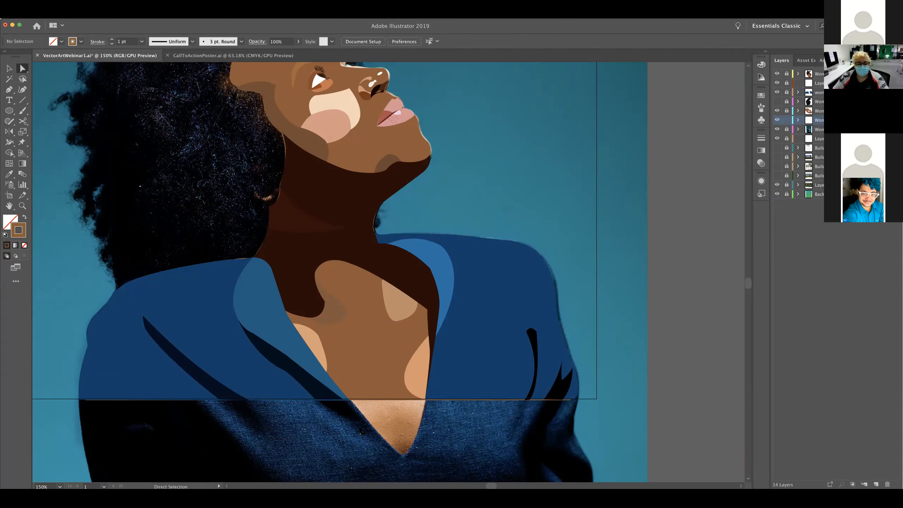
Show the illustrated hair layer and hide the brown outline's layer
left_click_drag(362, 432, 492, 431)
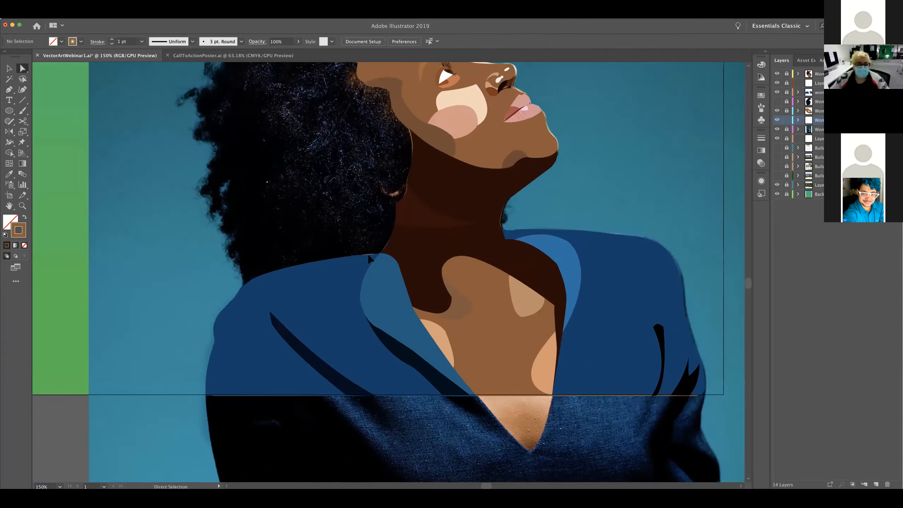
left_click_drag(490, 427, 413, 427)
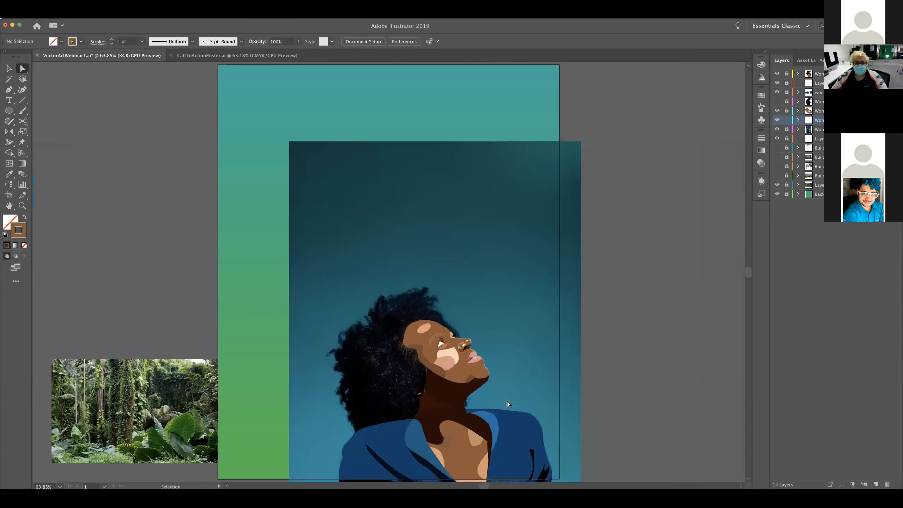
key("super+0")
left_click_drag(628, 386, 621, 283)
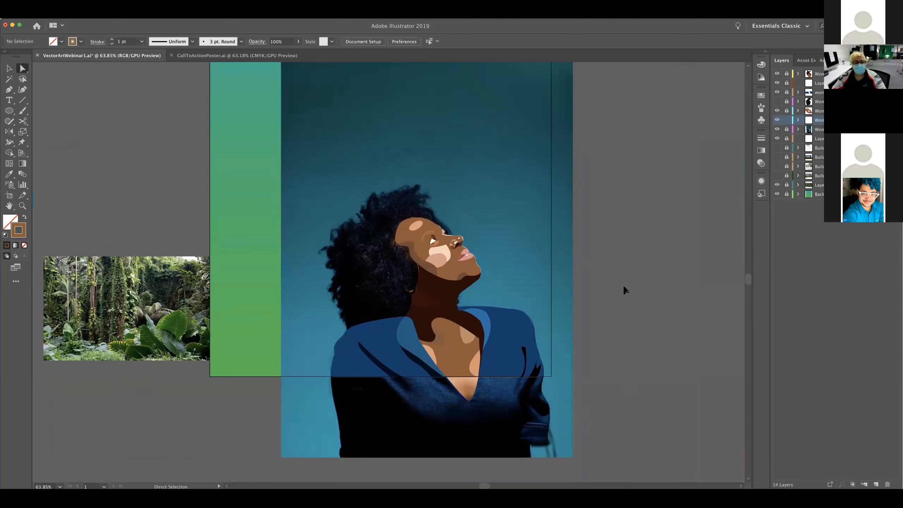
left_click(777, 101)
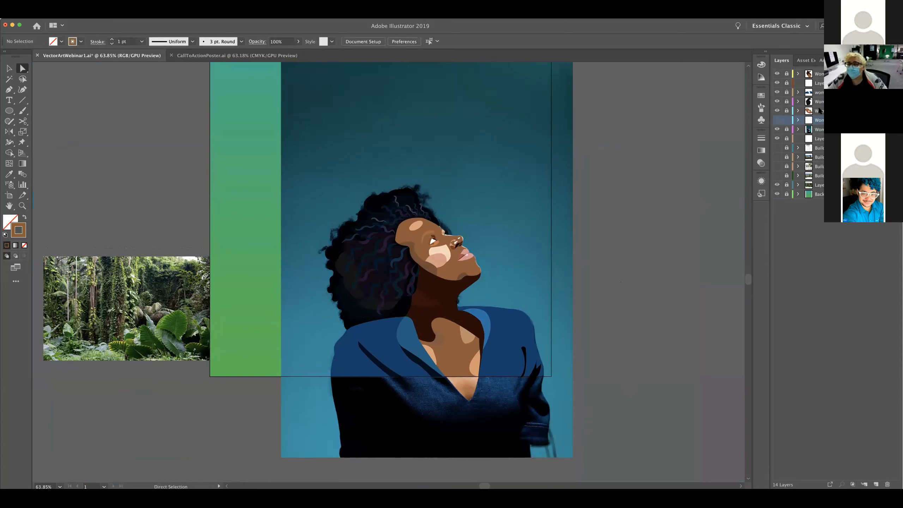
Delete the emptied collar layer and hide the layer with the woman's reference photo
left_click(818, 84)
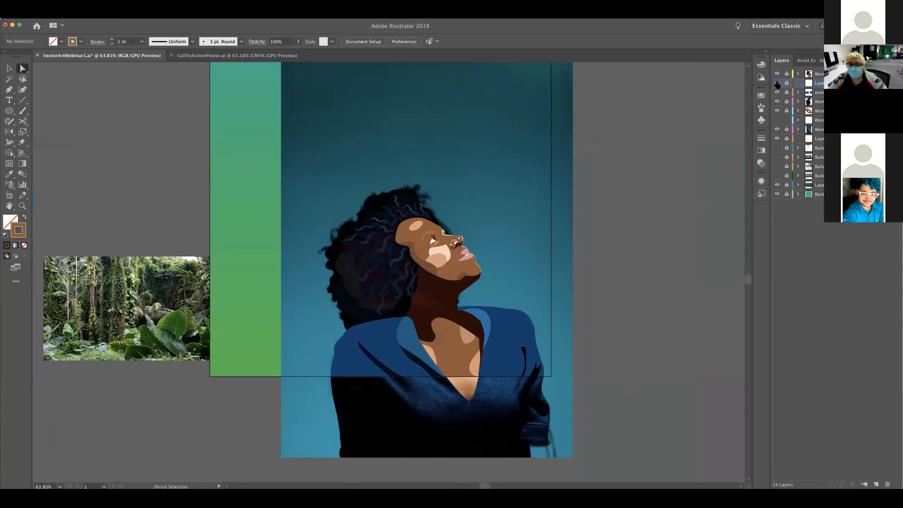
left_click(887, 483)
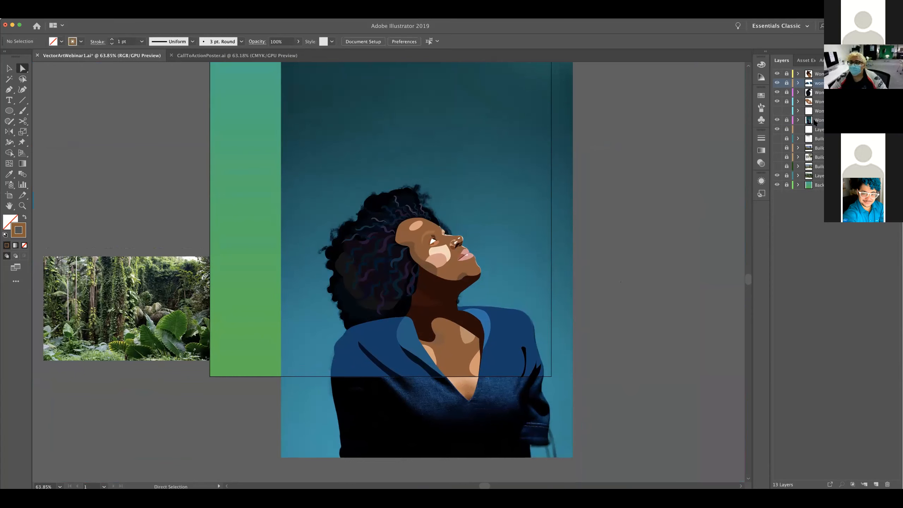
left_click(778, 121)
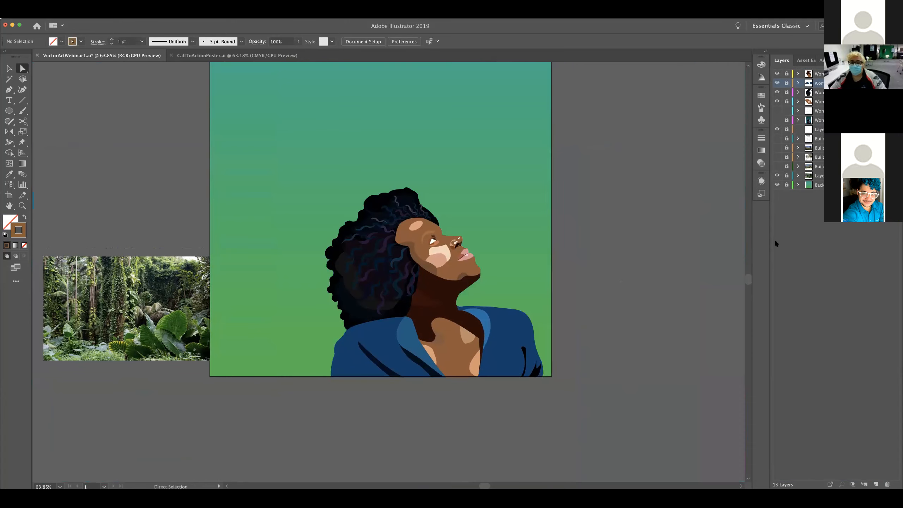
left_click(777, 130)
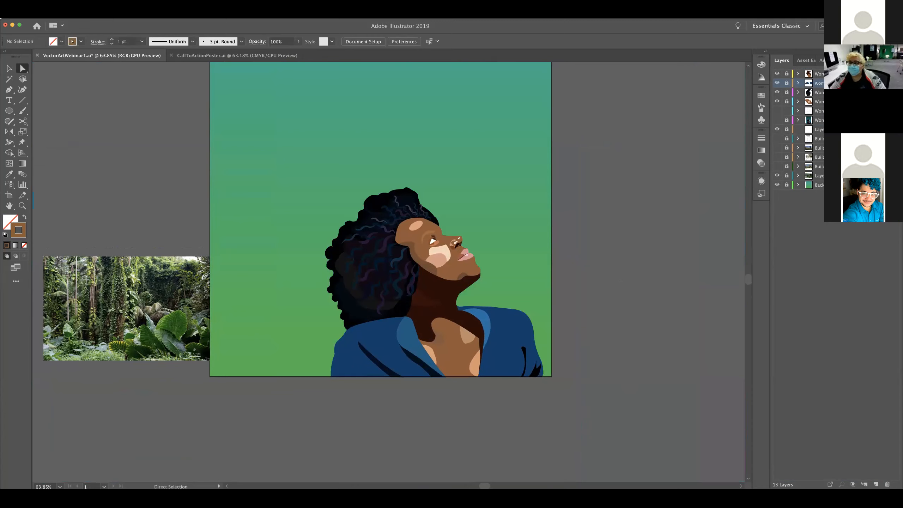
View the three building reference photo layers together, and hide them one by one again
left_click(834, 148)
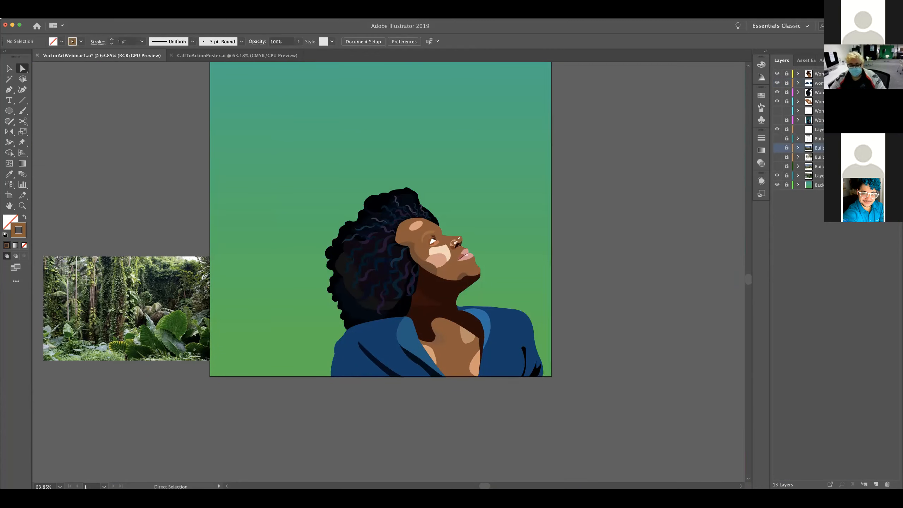
left_click(834, 166, "shift")
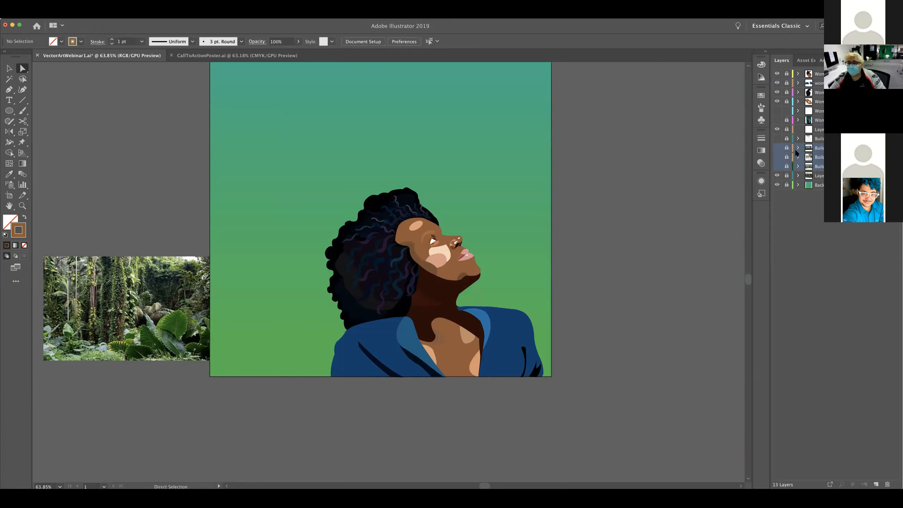
left_click_drag(777, 147, 778, 183)
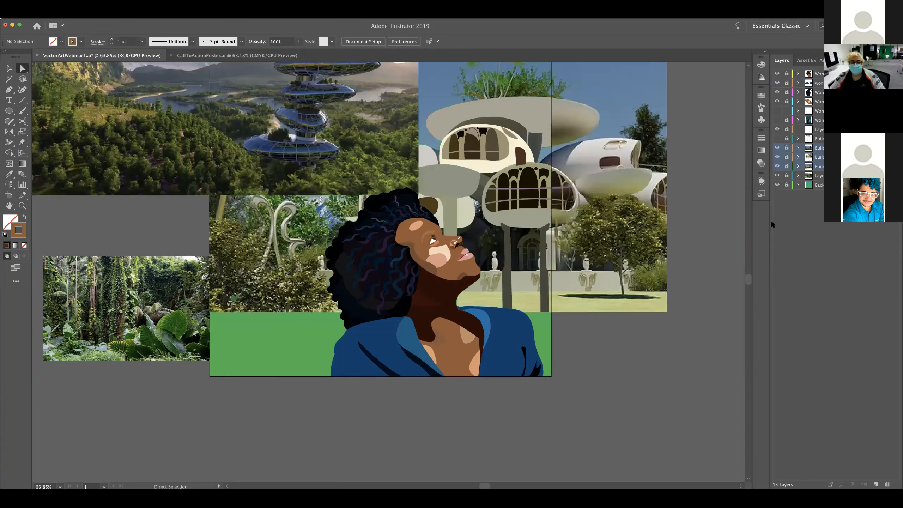
left_click(777, 147)
left_click(778, 157)
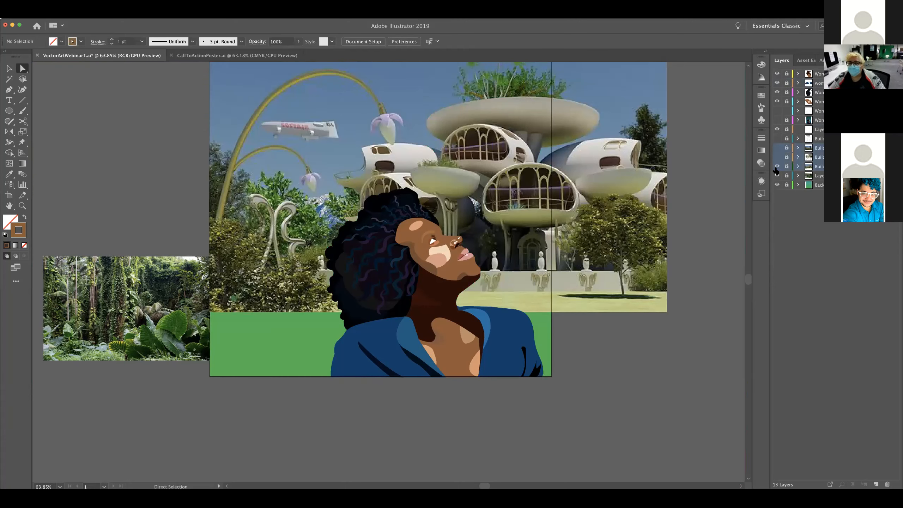
left_click(776, 167)
key("v")
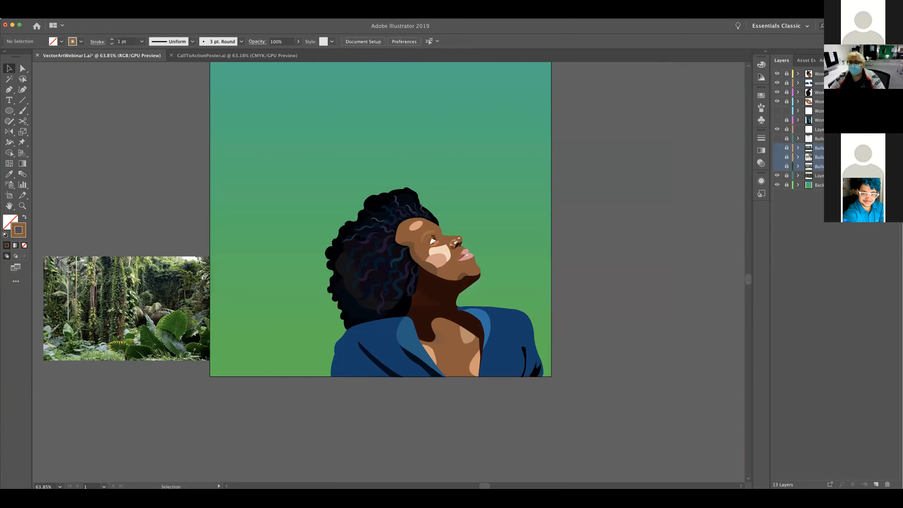
Make the empty layer above the building layers active and unlocked, and lock the hidden outline layer
left_click(818, 130)
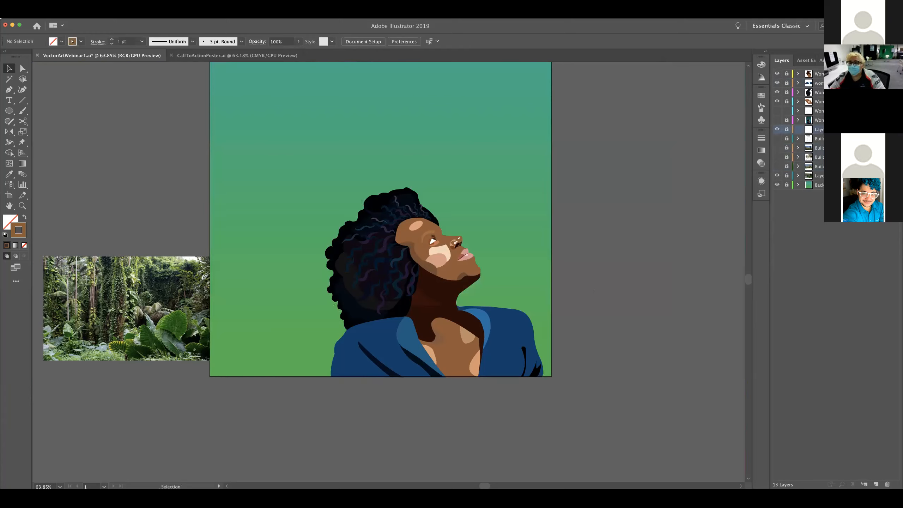
left_click(786, 130)
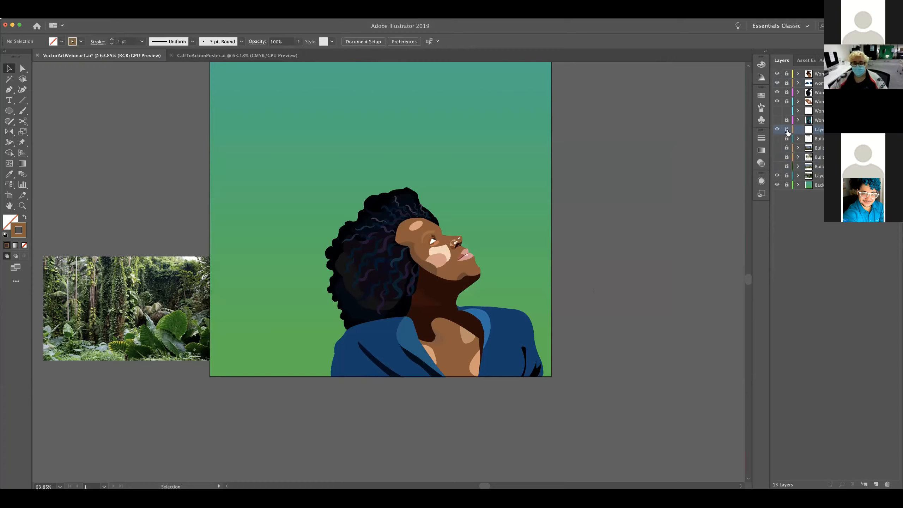
left_click(786, 130)
left_click(786, 111)
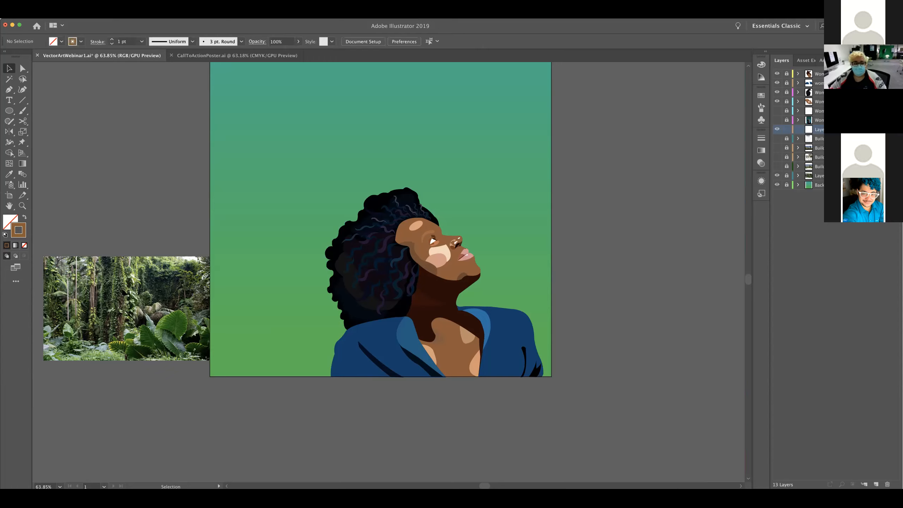
Delete the layer holding the small rainforest photo beside the artboard, and keep the empty layer active
left_click(817, 175)
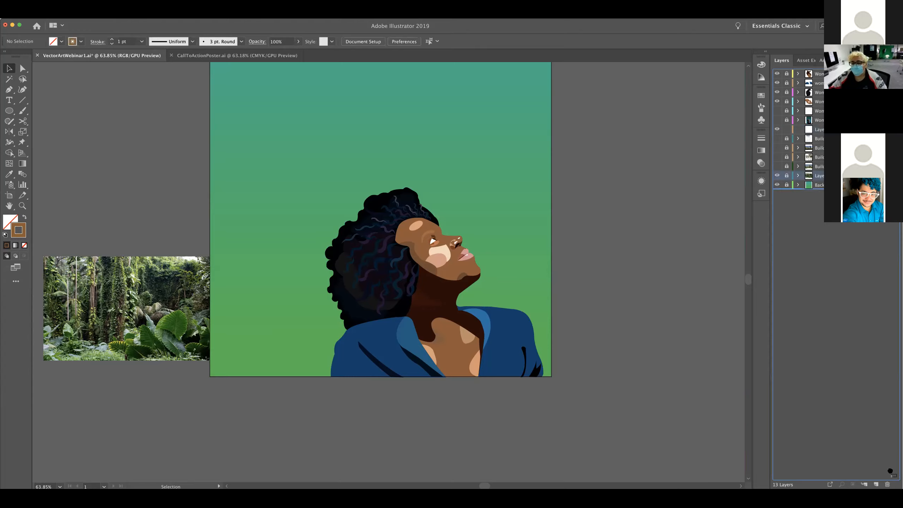
left_click(887, 484)
left_click(788, 130)
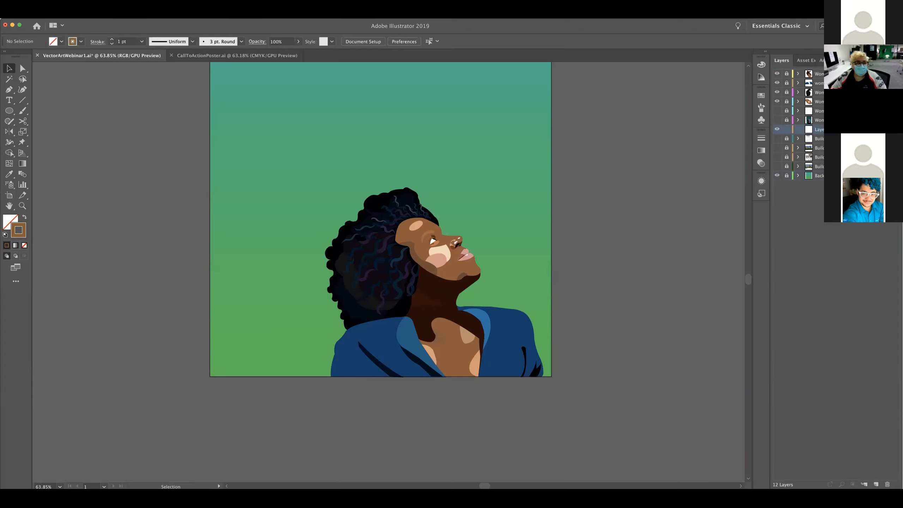
Place the tropical-forest wallpaper JPEG from the Vector Art Poster folder with linking turned off, starting at the artboard's edge
left_click(53, 15)
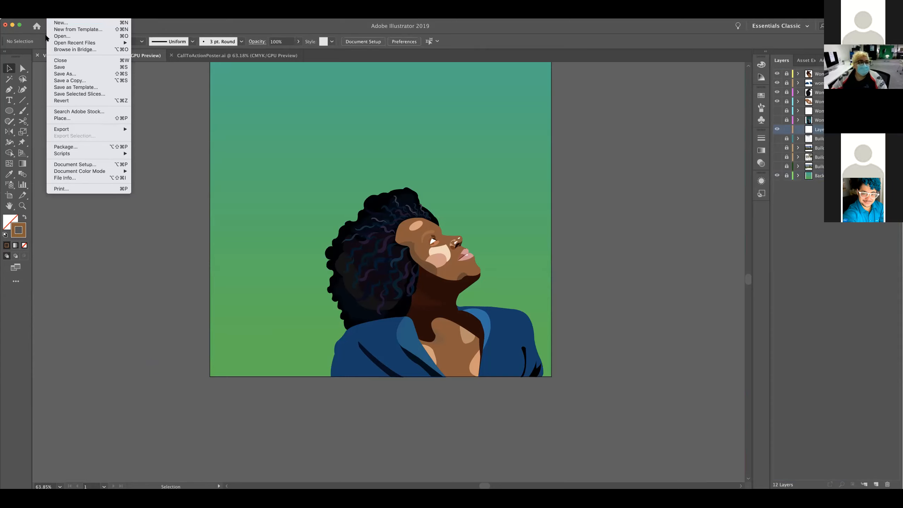
left_click(67, 119)
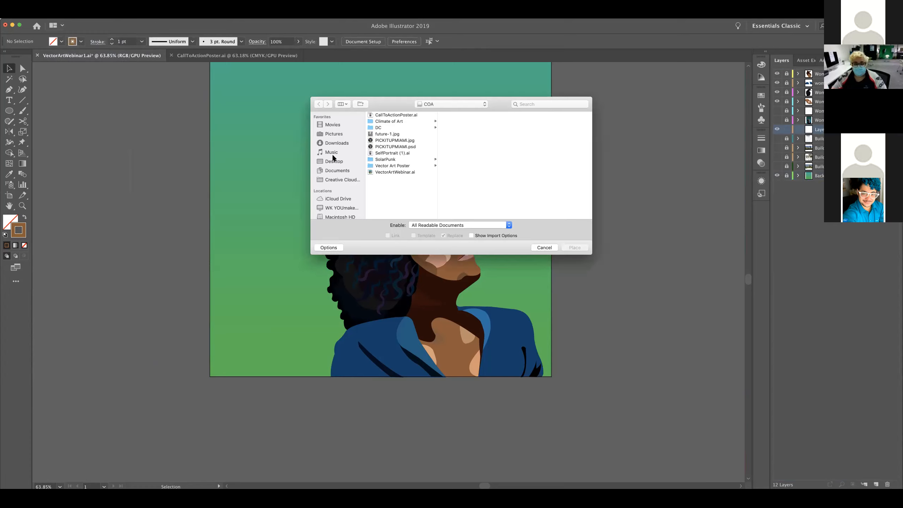
scroll(352, 184, "down", 3)
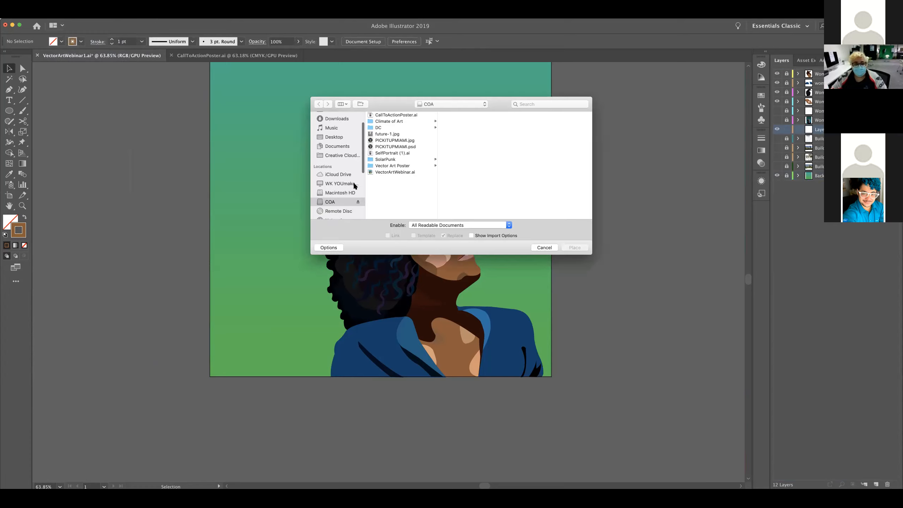
left_click(397, 166)
left_click(458, 117)
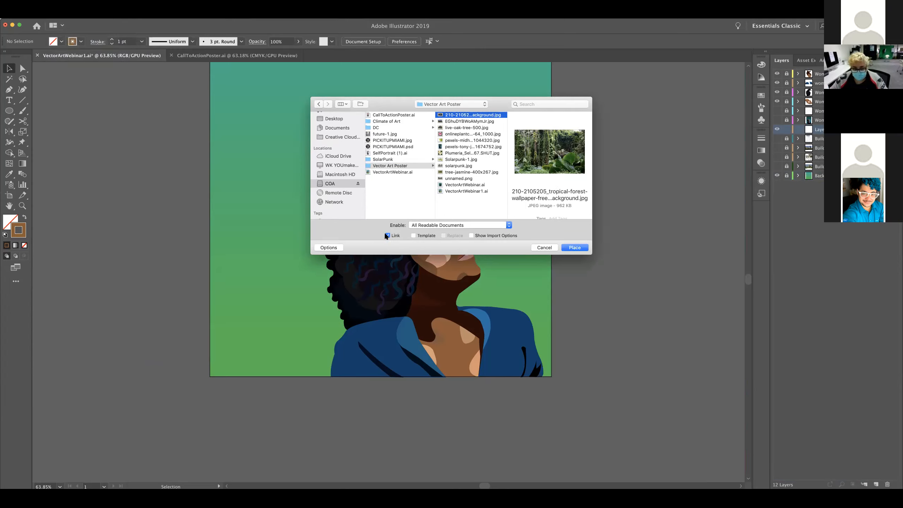
left_click(387, 235)
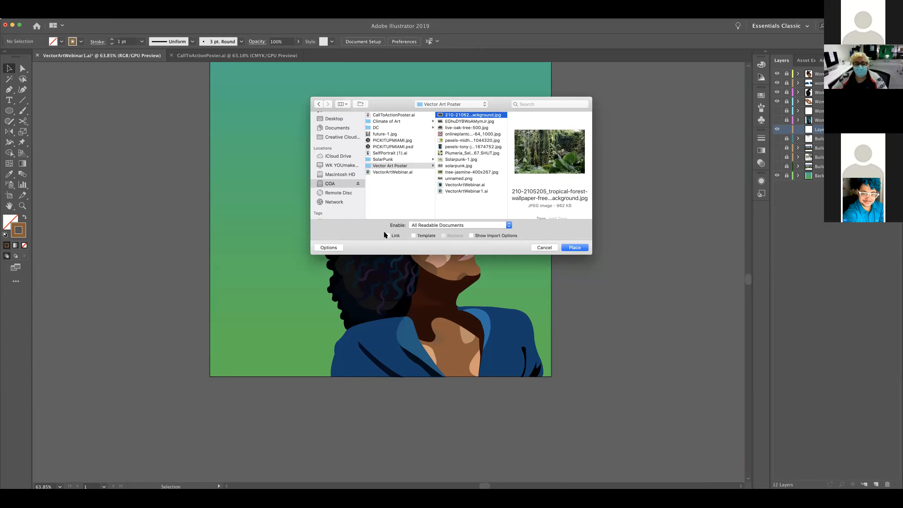
left_click(575, 248)
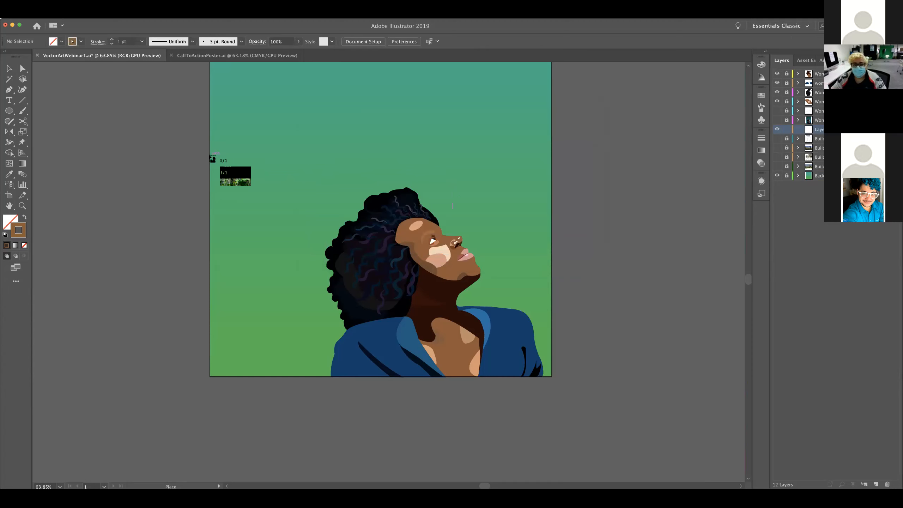
left_click(209, 155)
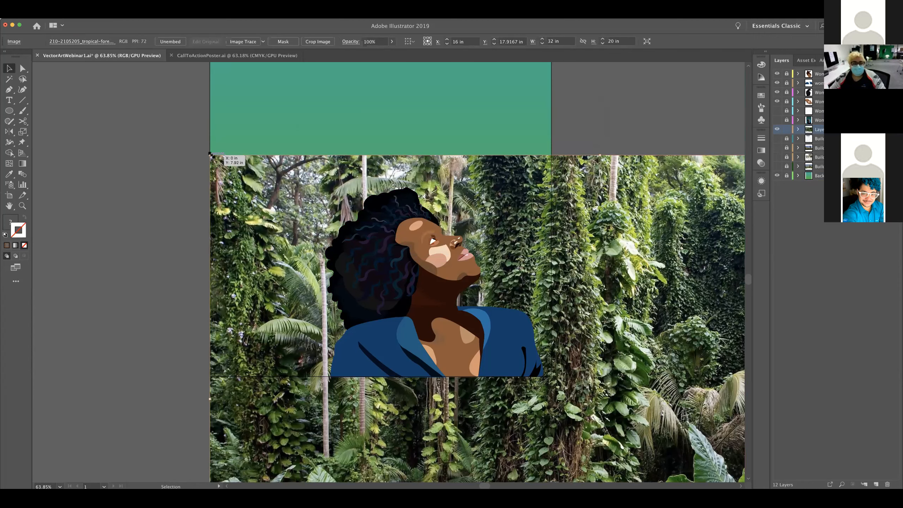
Scale the forest photo down to about 17.5 by 10.9 in and position it behind the woman
left_click_drag(210, 155, 565, 377)
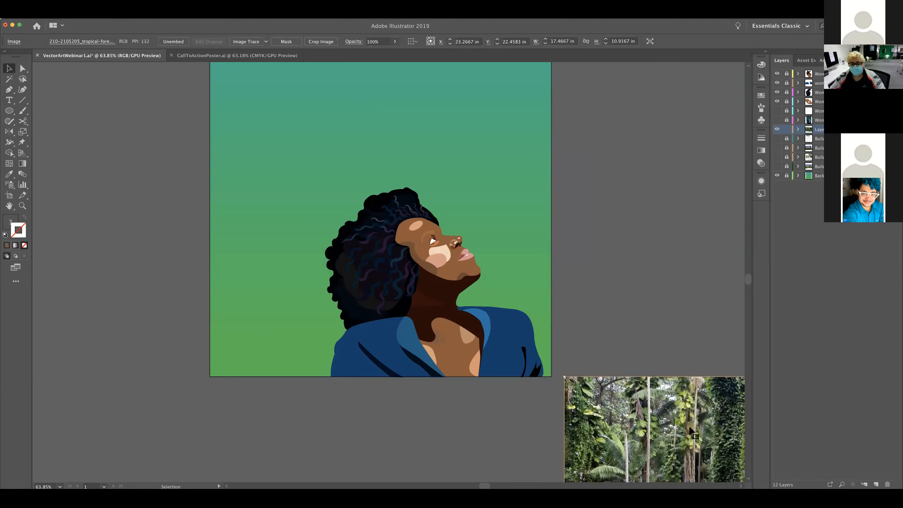
left_click_drag(688, 430, 274, 205)
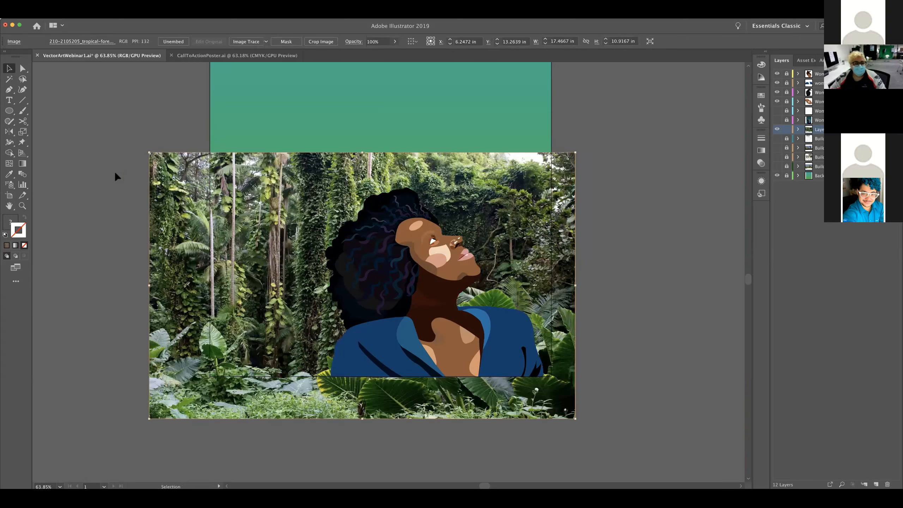
Scale the forest photo to about 12.6 by 7.9 in and position it inside the artboard above the woman's head
left_click_drag(150, 153, 127, 153)
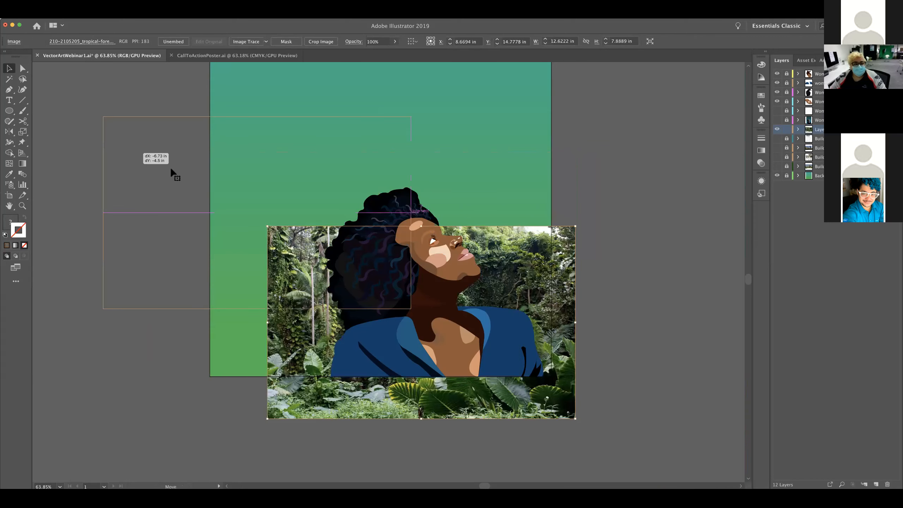
left_click_drag(249, 185, 313, 140)
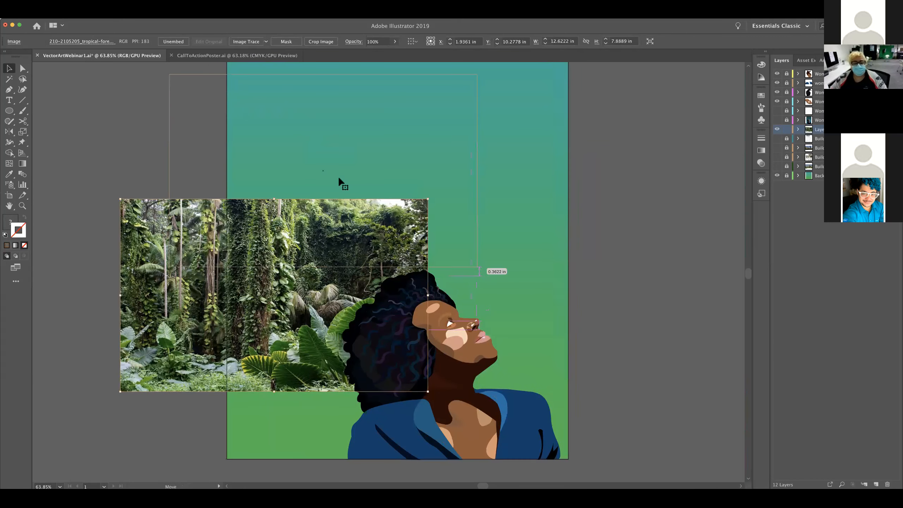
left_click_drag(445, 197, 511, 197)
left_click_drag(537, 265, 554, 268)
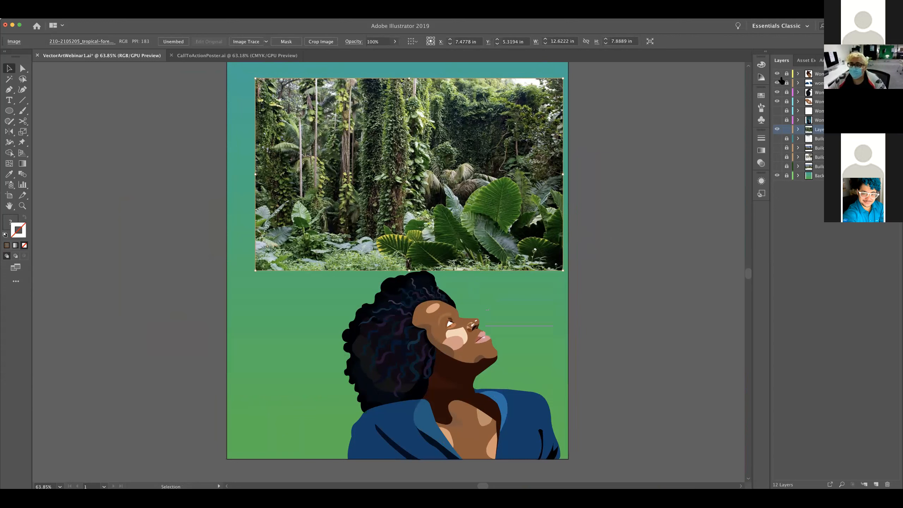
Hide the visible woman layers and rename the forest photo's layer with a name beginning with "Plan"
left_click_drag(778, 74, 778, 104)
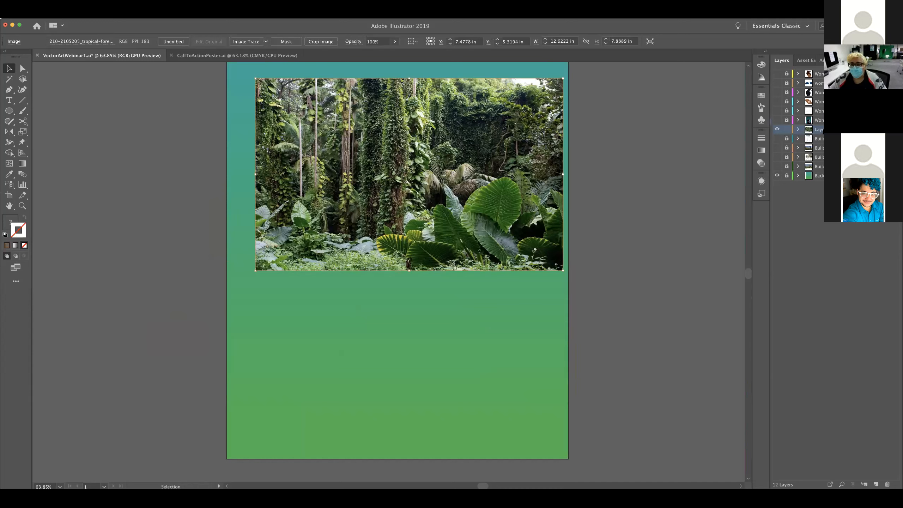
double_click(821, 129)
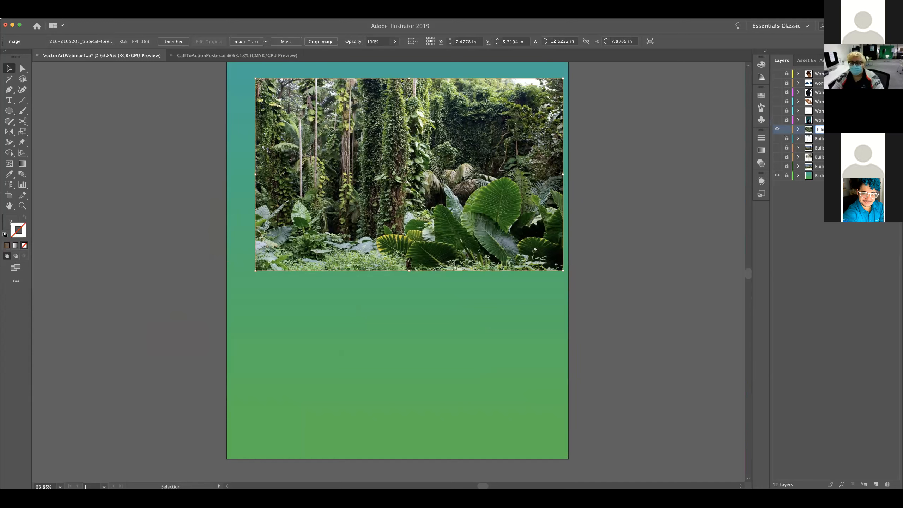
key("Return")
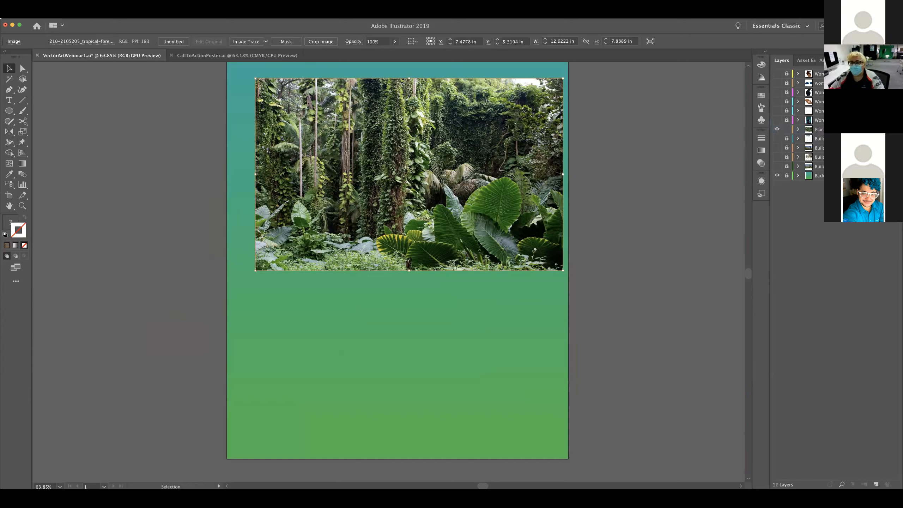
Lock the forest photo's layer and add a new empty layer directly above it
left_click(787, 129)
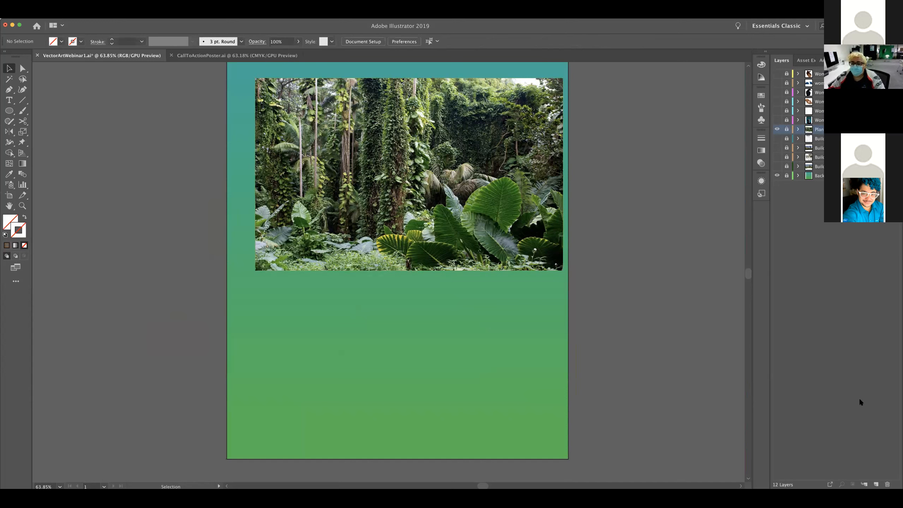
left_click(876, 485)
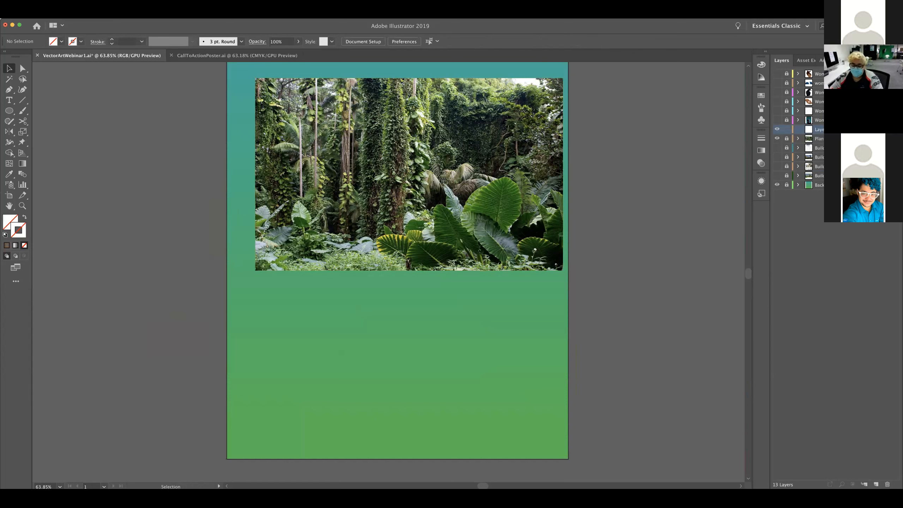
Start a Pen path at the upper tip of the large dark central leaf and trace the first scallops of its upper edge
key("p")
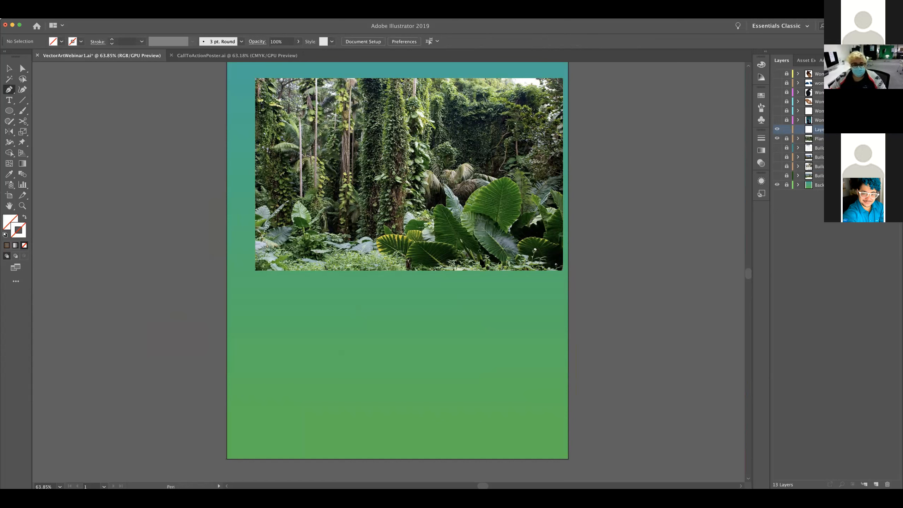
key("super")
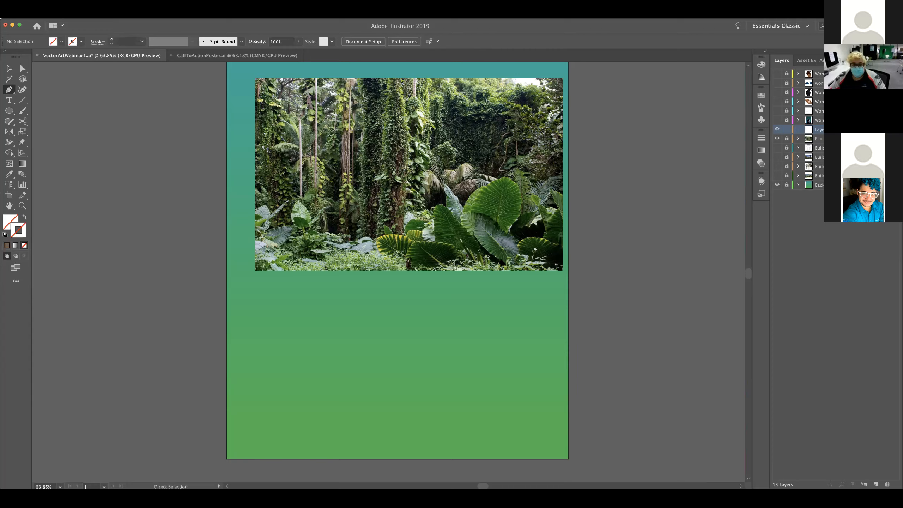
key("super+equal")
key("super+equal")
left_click_drag(582, 360, 479, 430)
mouse_move(336, 338)
left_mouse_down()
mouse_move(298, 381)
mouse_move(297, 407)
left_mouse_up()
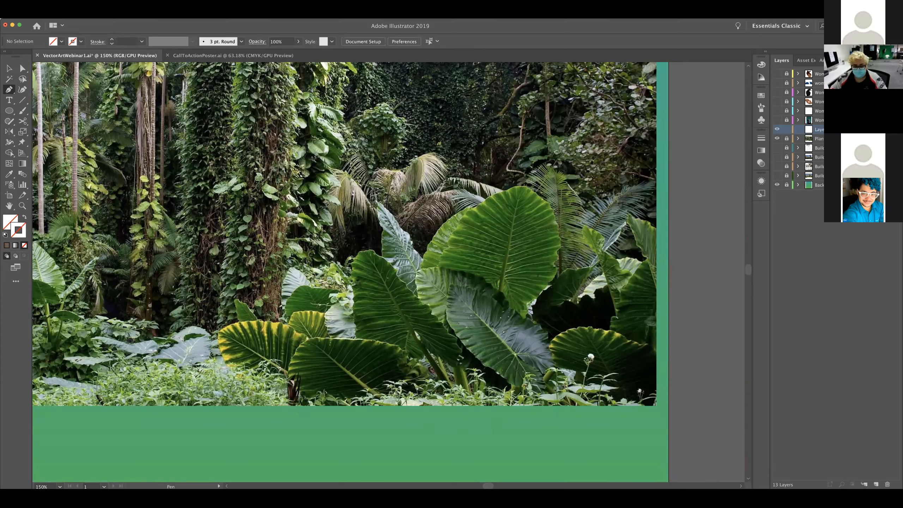
key("ctrl+plus")
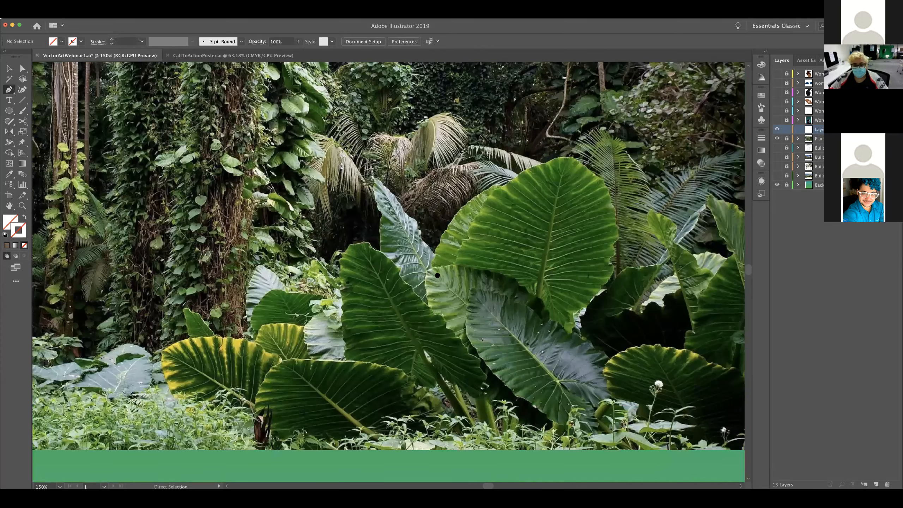
key("super+plus")
left_click_drag(545, 423, 389, 331)
left_click_drag(607, 255, 494, 291)
left_click_drag(542, 253, 567, 276)
left_click_drag(321, 316, 544, 283)
left_click_drag(259, 312, 284, 317)
left_click_drag(466, 336, 362, 348)
left_click_drag(396, 209, 337, 214)
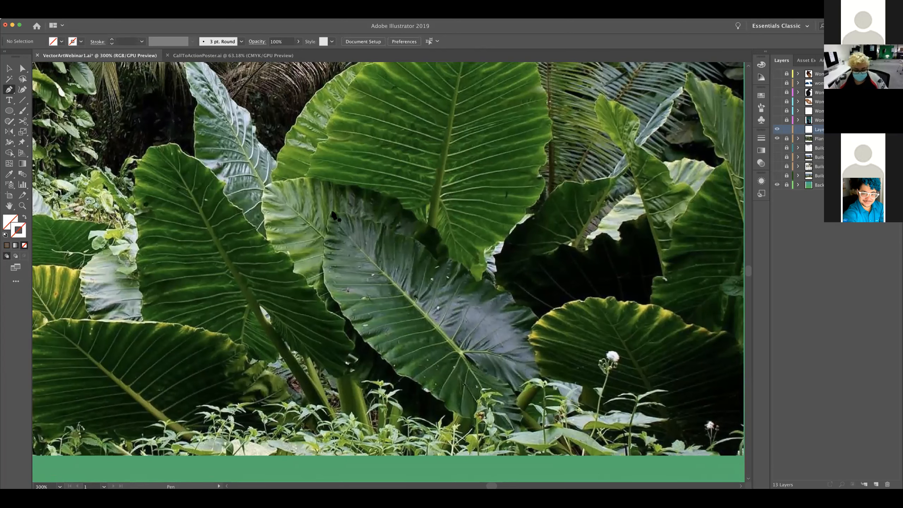
key("super+equal")
key("super+equal")
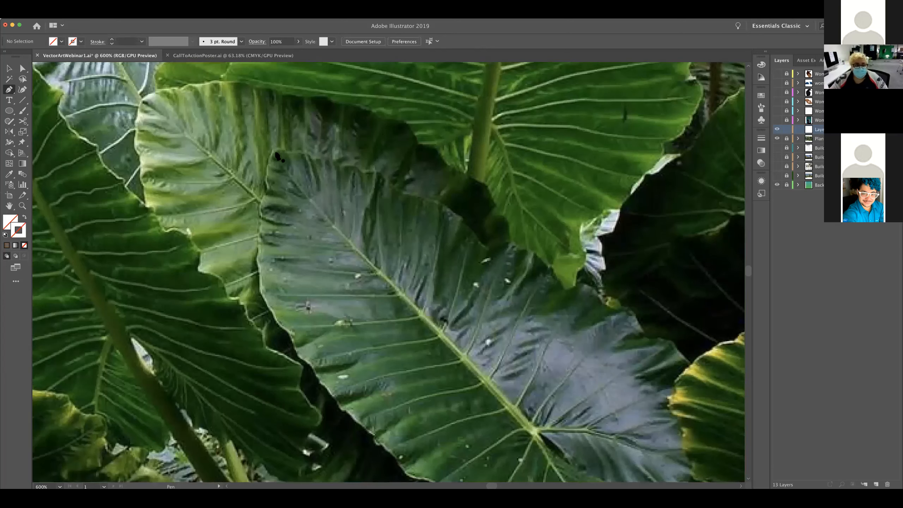
left_click_drag(273, 149, 286, 154)
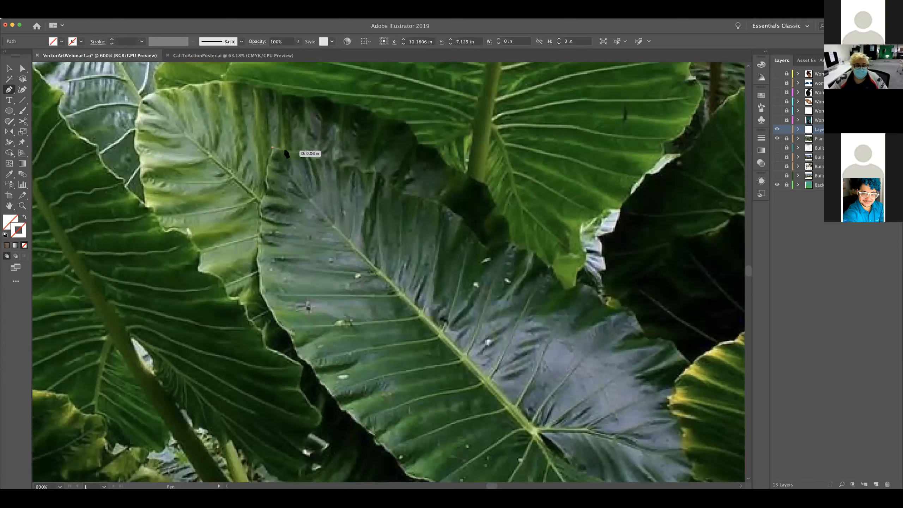
left_click(287, 152)
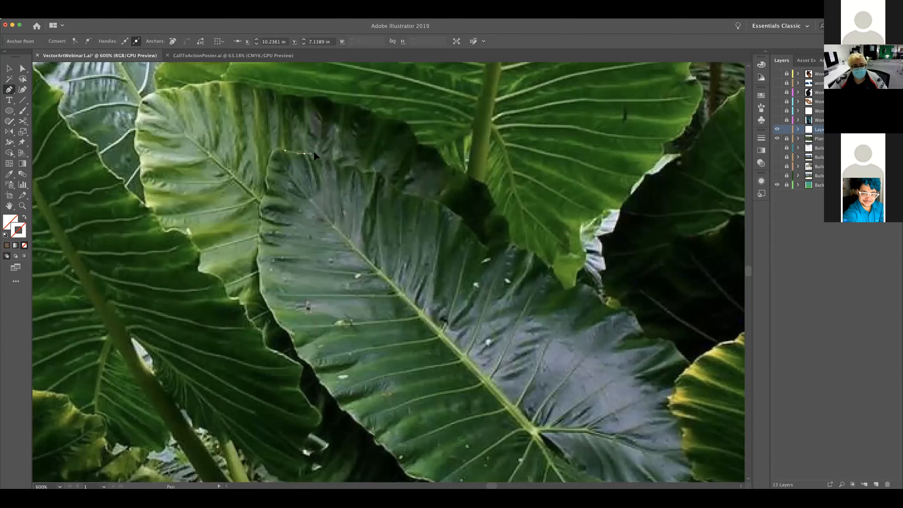
left_click_drag(305, 155, 325, 159)
left_click(324, 157)
left_click(340, 166)
left_click_drag(361, 173, 409, 201)
left_click(362, 172)
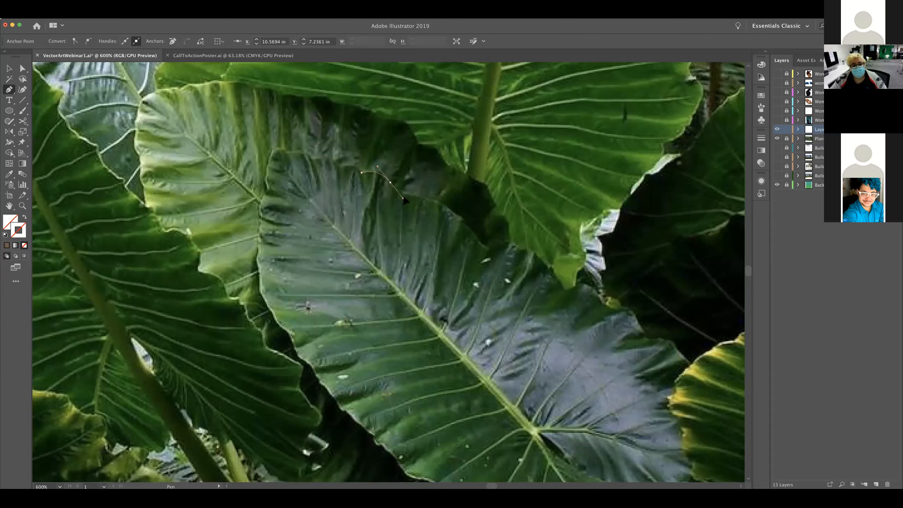
Continue the Pen path along the central leaf's upper edge to the hanging tip of the bright green leaf
left_click(390, 183)
left_click_drag(438, 201, 459, 198)
left_click(438, 201)
left_click_drag(486, 249, 495, 268)
left_click(486, 249)
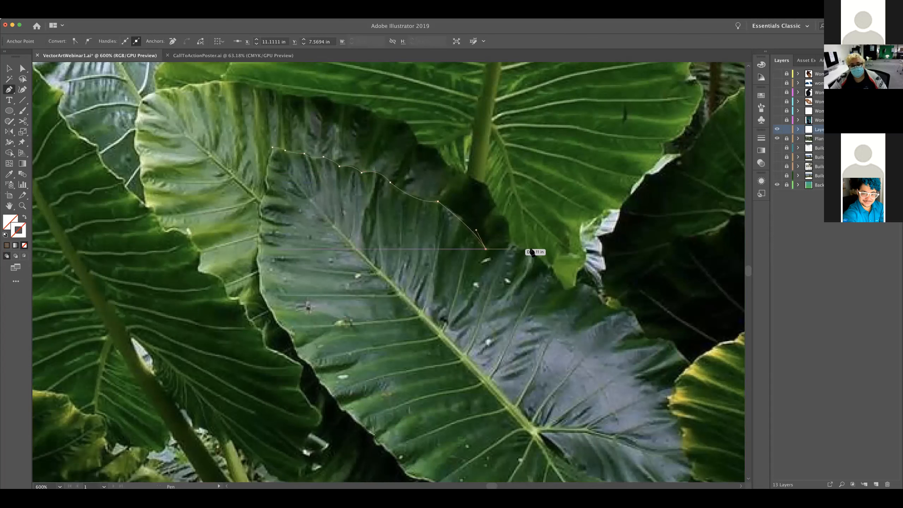
left_click_drag(552, 271, 571, 293)
left_click(553, 270)
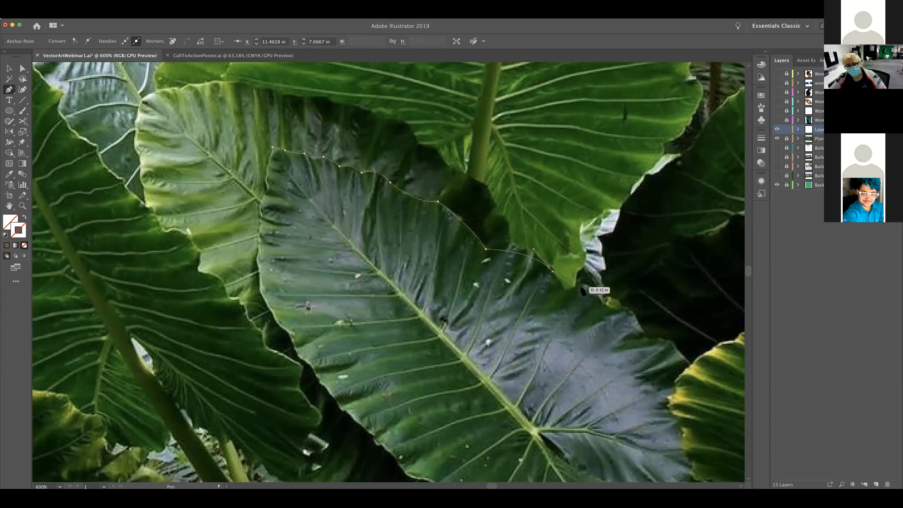
Trace the central leaf's wavy edge from the bright leaf's tip to where it meets the yellow-edged leaf
left_click_drag(581, 284, 604, 313)
left_click(582, 284)
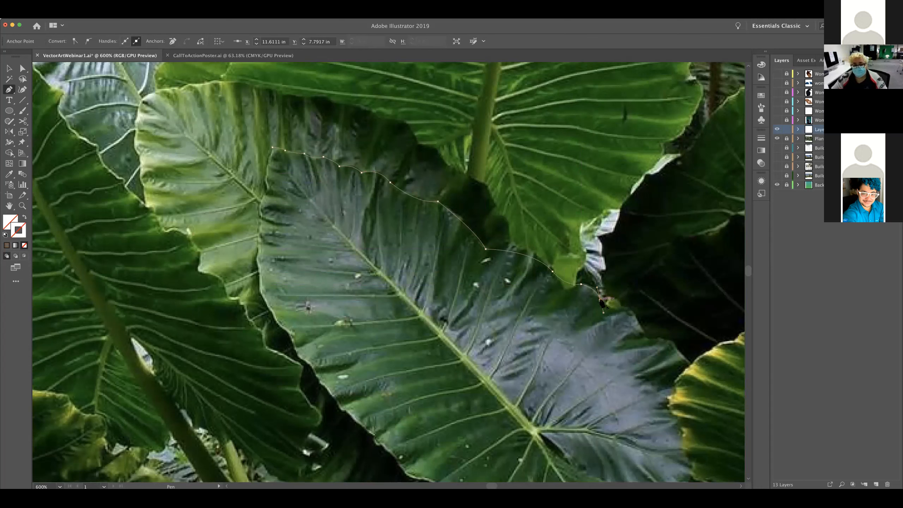
left_click_drag(629, 313, 651, 315)
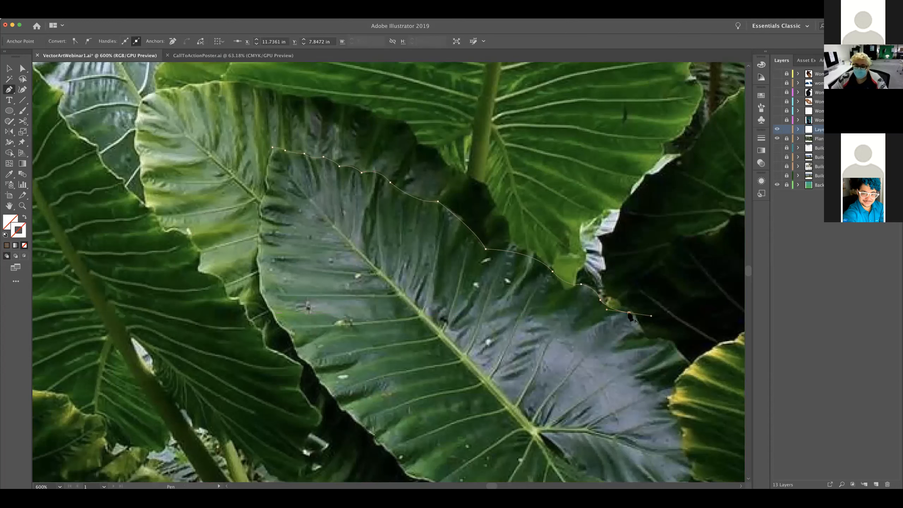
left_click_drag(631, 314, 677, 341)
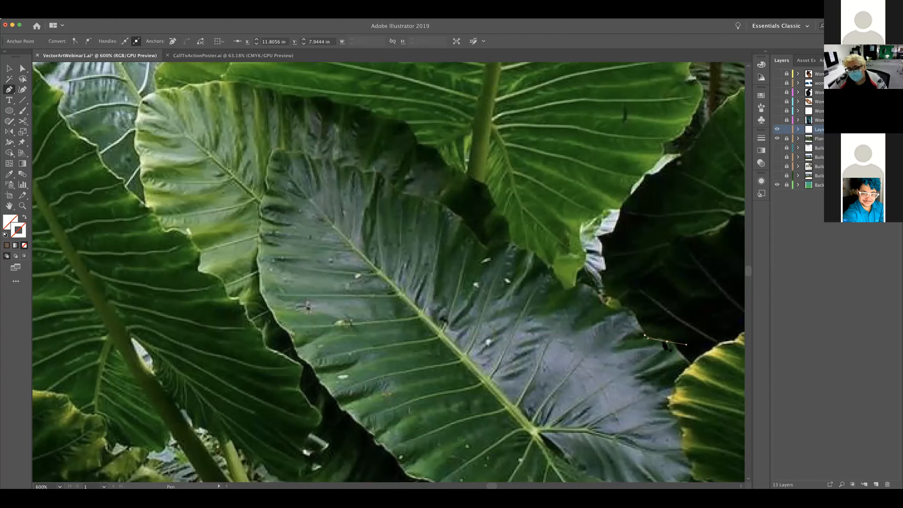
left_click_drag(681, 355, 686, 373)
left_click_drag(625, 322, 531, 229)
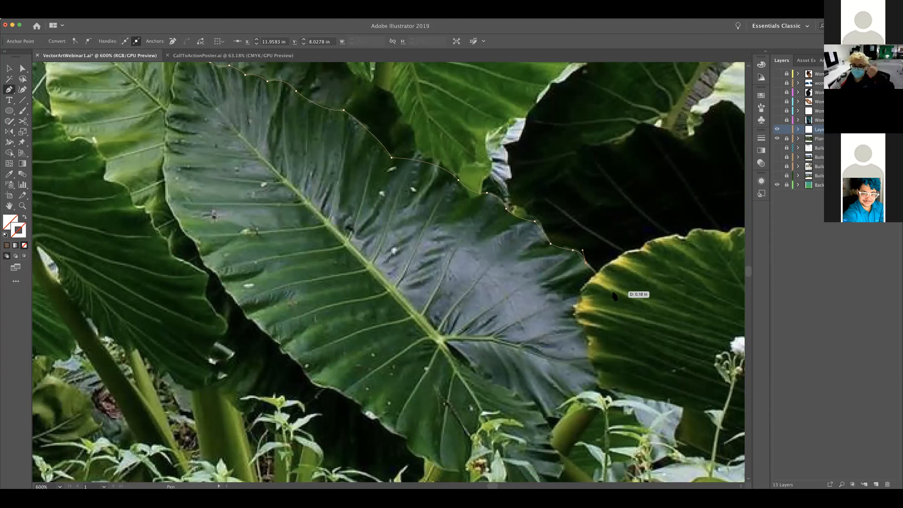
Curve the path across the neighbouring yellow-edged leaf and back to the outer end of the central leaf's lower notch
left_click_drag(616, 296, 618, 371)
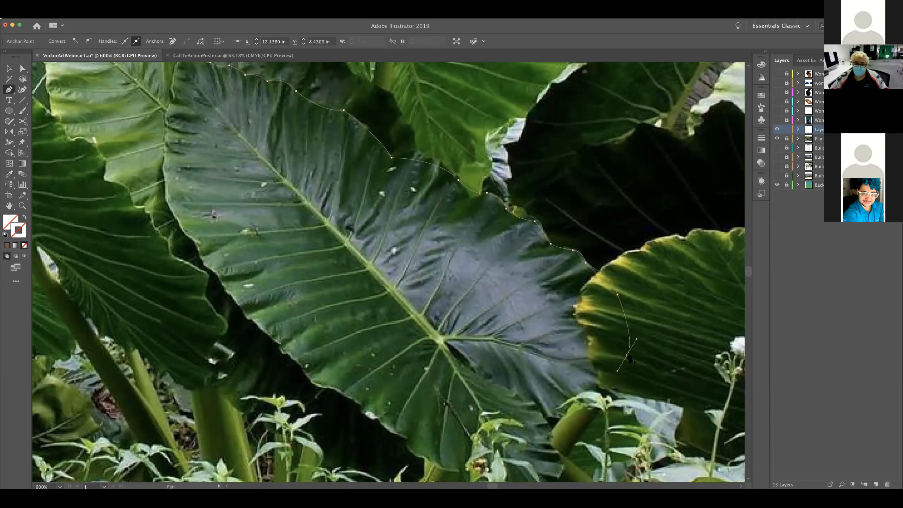
left_click(627, 355)
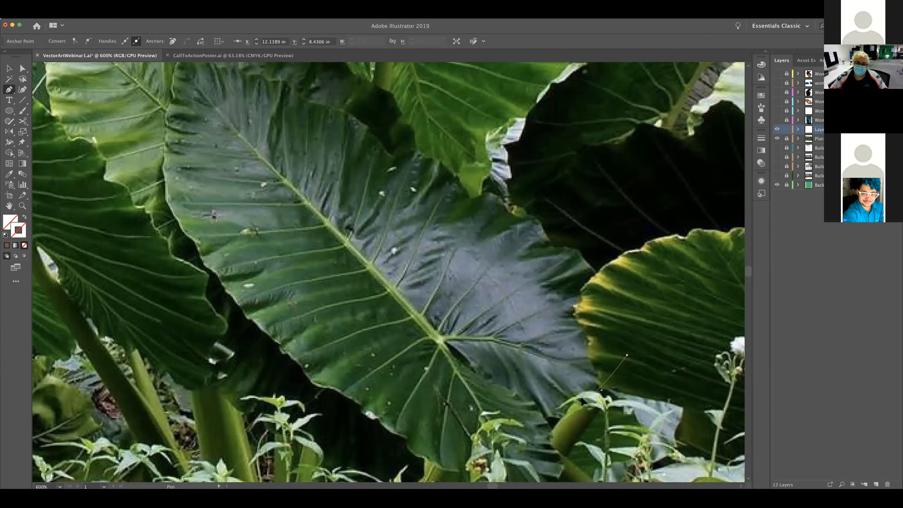
left_click_drag(596, 392, 538, 416)
left_click(554, 415)
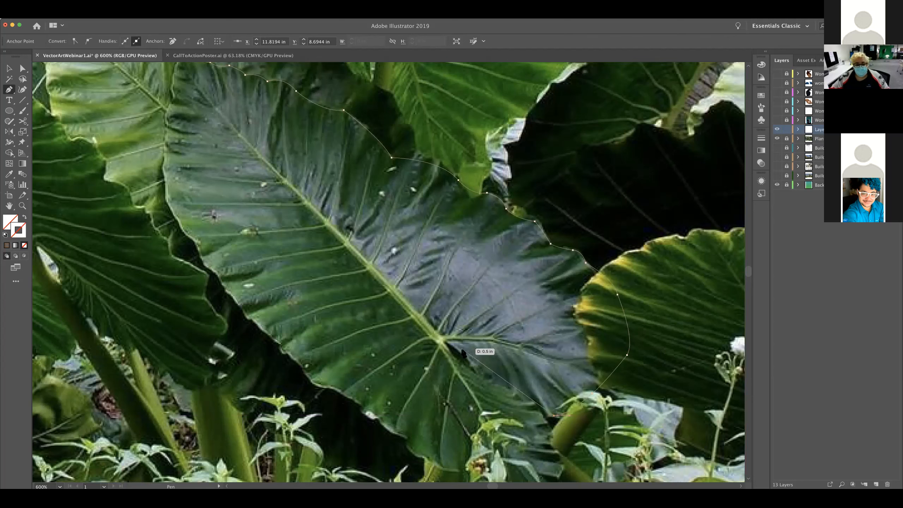
Trace the central leaf's notch inward to the vein junction and start back outward along its lower side
left_click_drag(443, 339, 404, 297)
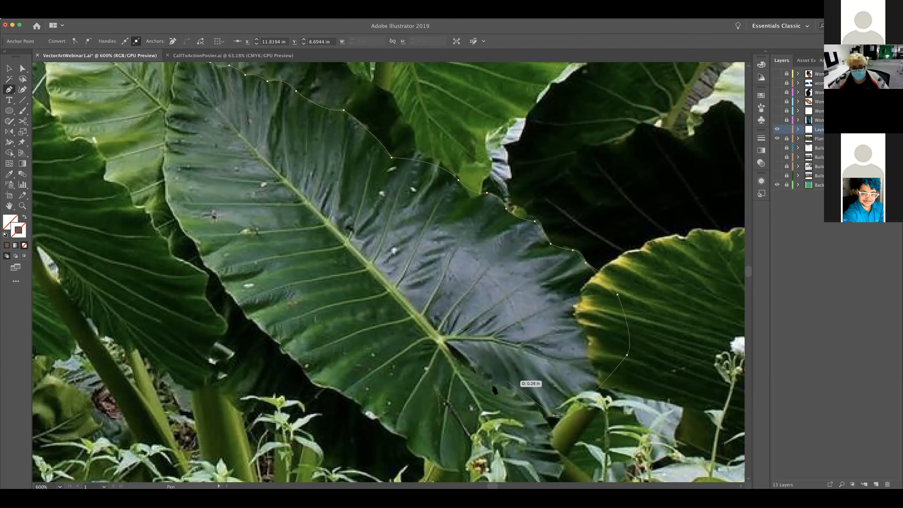
left_click_drag(486, 380, 465, 362)
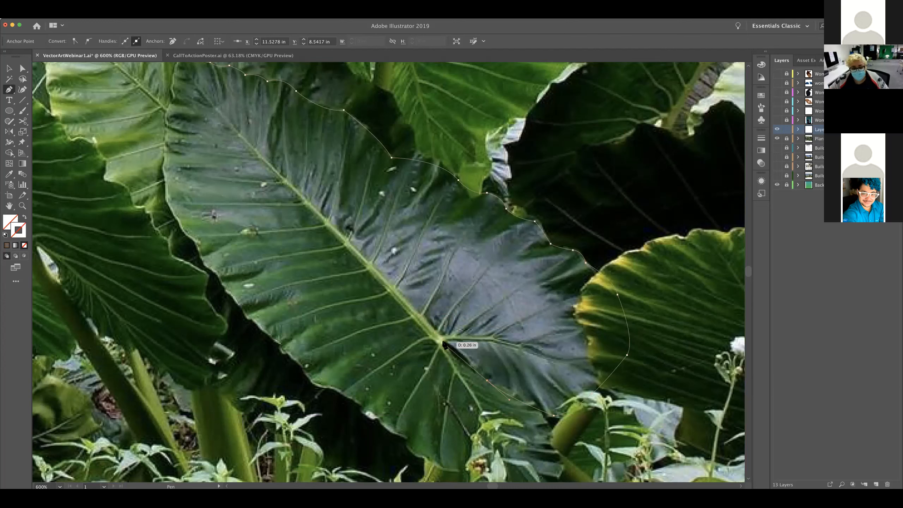
left_click_drag(442, 340, 445, 342)
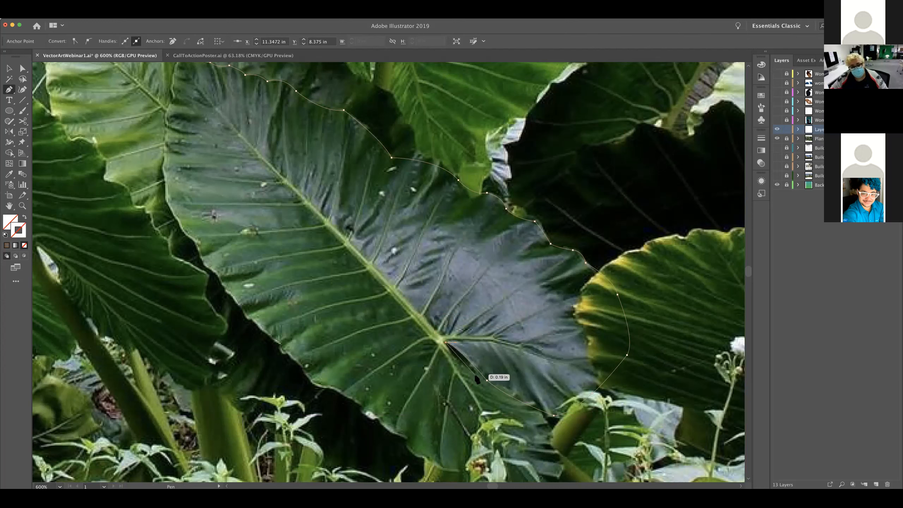
left_click_drag(478, 377, 494, 385)
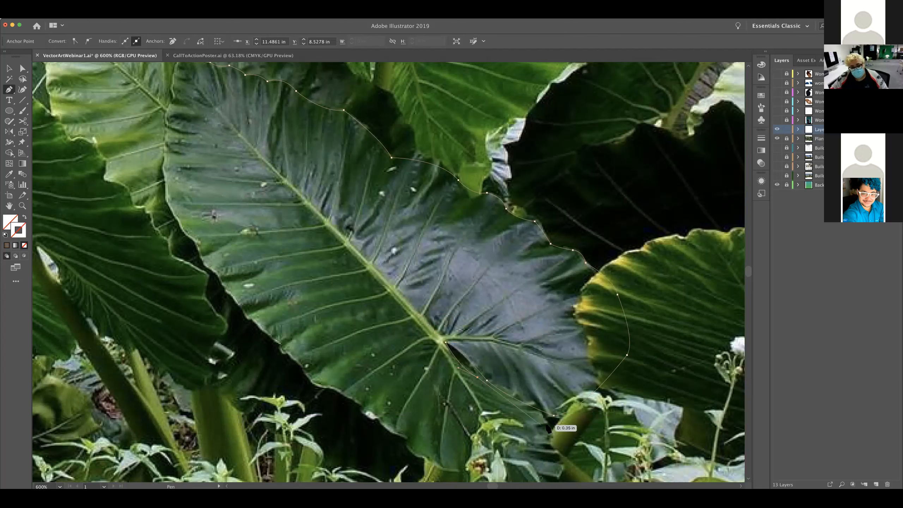
Redo the anchor at the notch's outer end and trace the leaf's edge down around its lower lobe
left_click_drag(548, 422, 528, 450)
key("super+z")
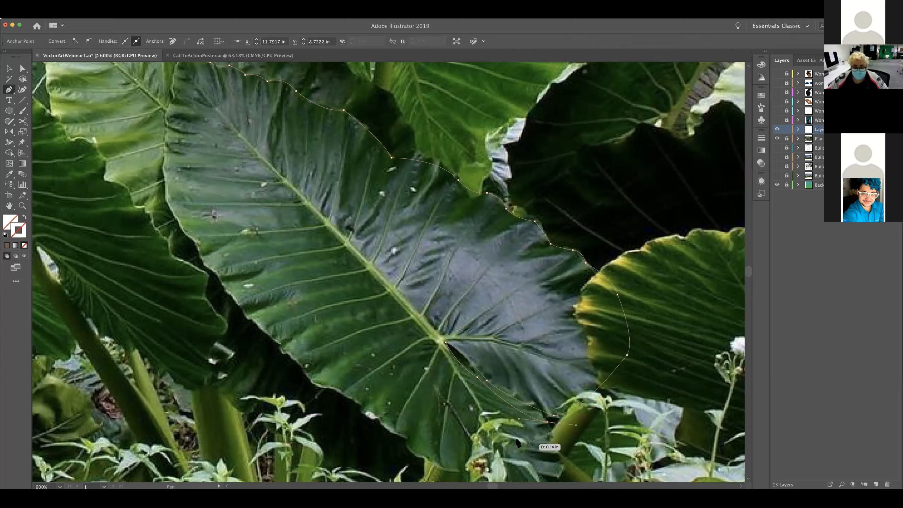
key("super+z")
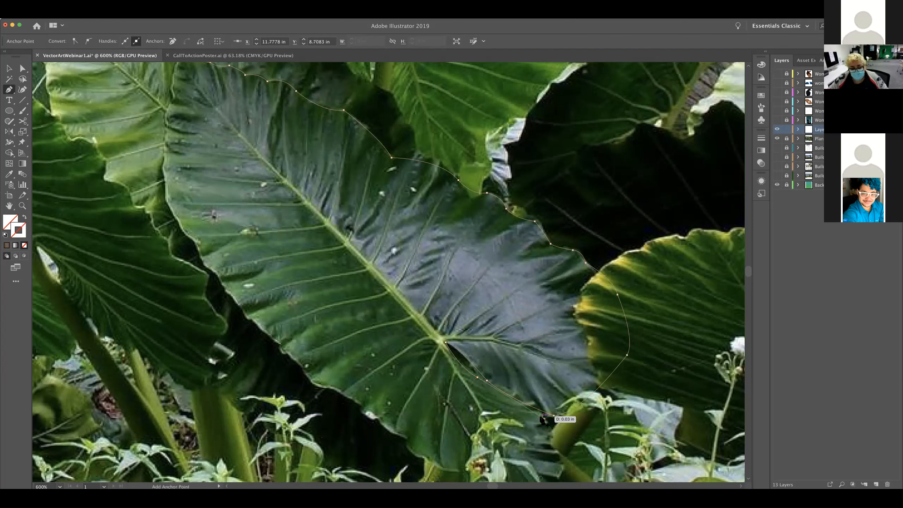
left_click_drag(548, 421, 568, 347)
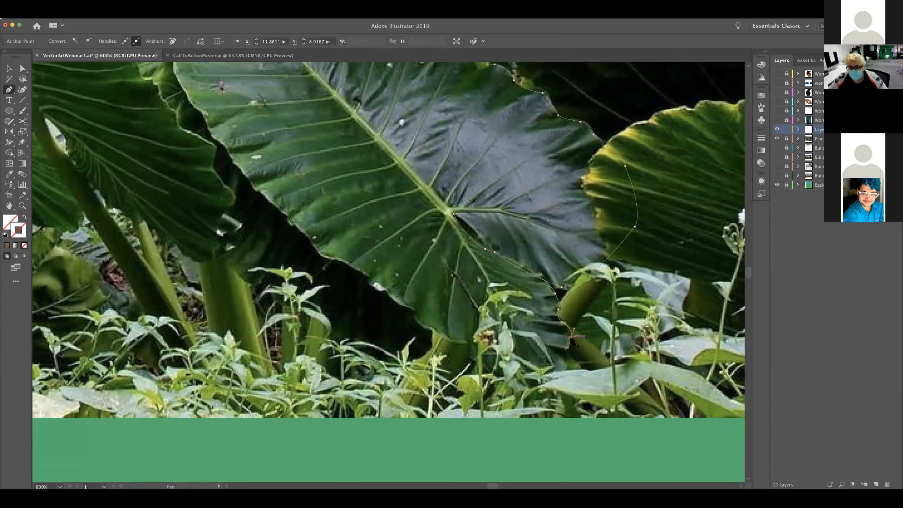
left_click_drag(566, 350, 571, 348)
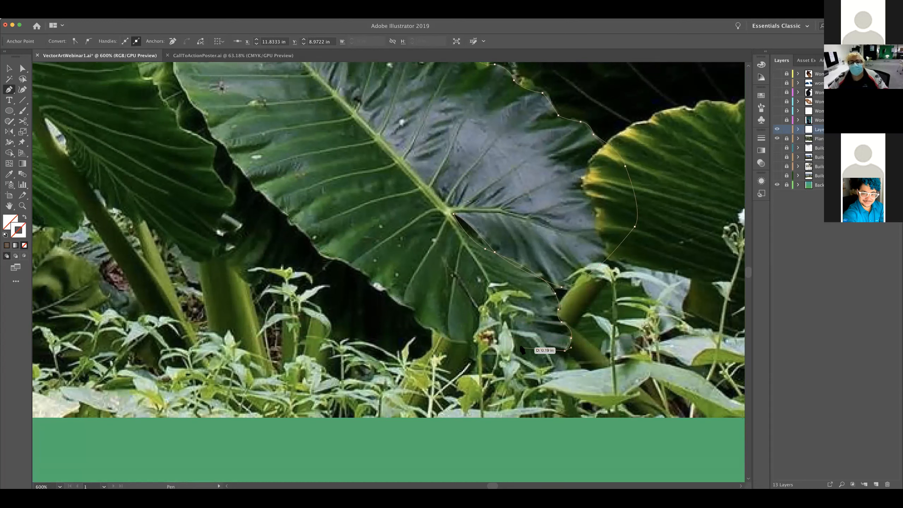
Trace the central leaf's lower edge from its lower lobe up through the wavy notches above the small plants
left_click_drag(520, 347, 387, 278)
left_click(433, 332)
left_click(414, 312)
left_click(386, 290)
left_click_drag(370, 278, 291, 255)
left_click(370, 277)
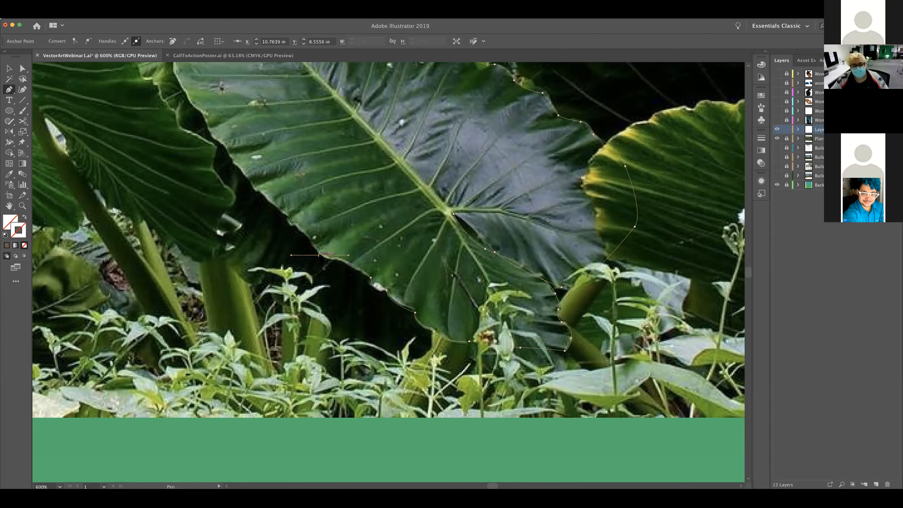
Continue the path up the central leaf's wavy underside along the dark gap between it and the large neighbouring leaf
mouse_move(307, 236)
left_mouse_down()
mouse_move(289, 205)
mouse_move(260, 191)
mouse_move(243, 159)
mouse_move(230, 161)
left_mouse_up()
left_click(304, 231)
left_click(295, 225)
left_click(288, 215)
Trace the central leaf's edge past the large leaf's wavy rim to where it meets the light green leaf behind
key("space")
left_click_drag(355, 277, 435, 332)
left_click_drag(317, 221, 409, 272)
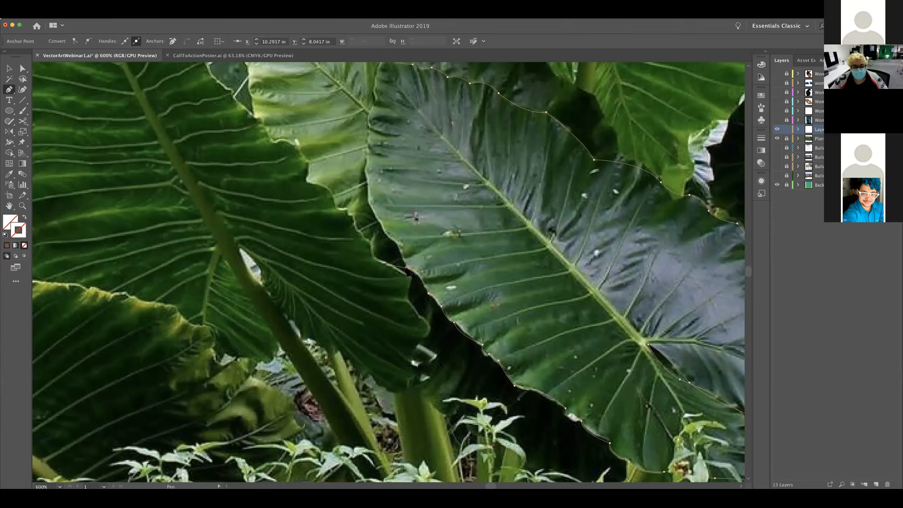
left_click_drag(403, 250, 397, 235)
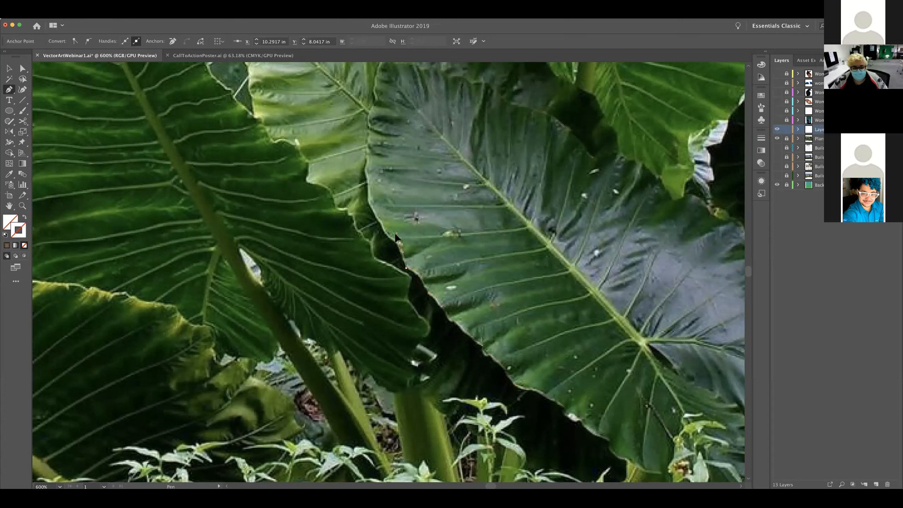
left_click_drag(386, 234, 381, 230)
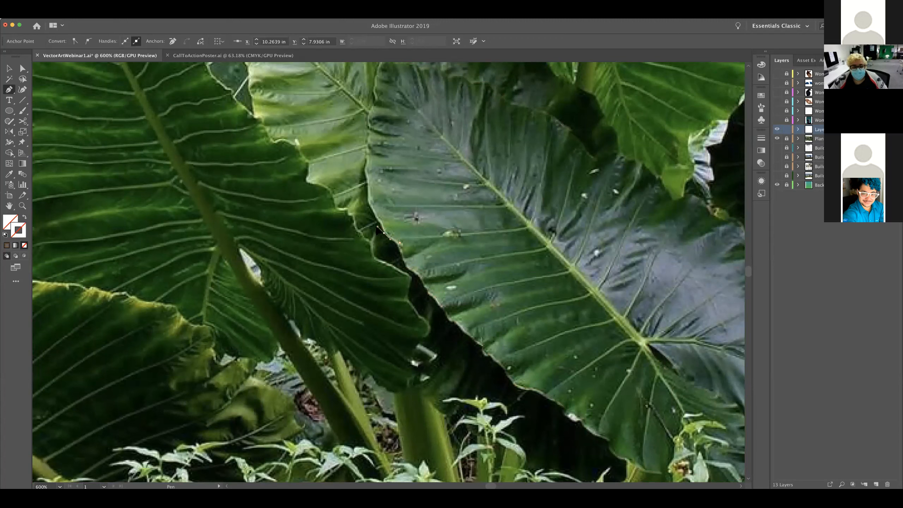
left_click(384, 233)
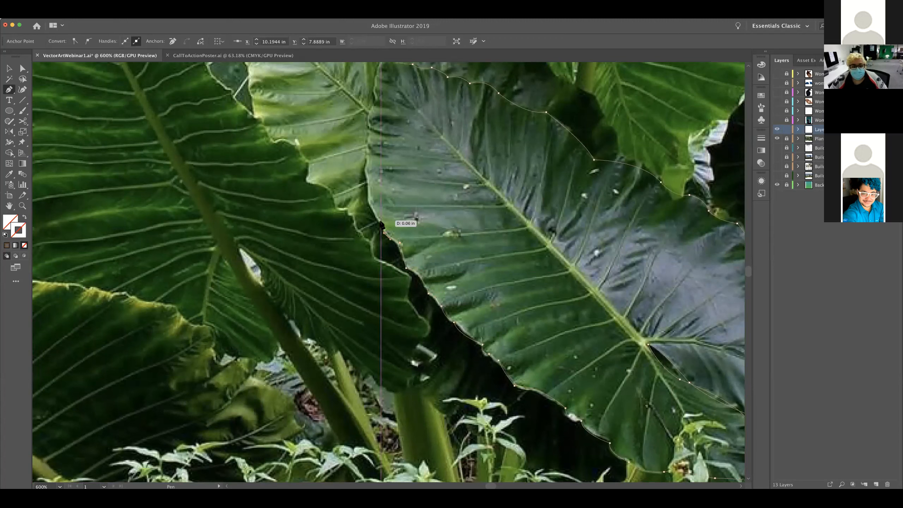
left_click_drag(370, 206, 376, 221)
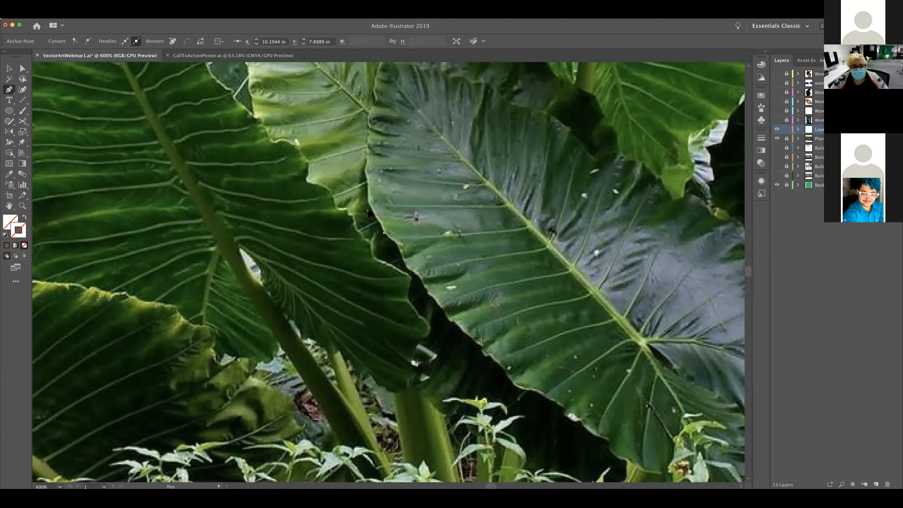
left_click(378, 217)
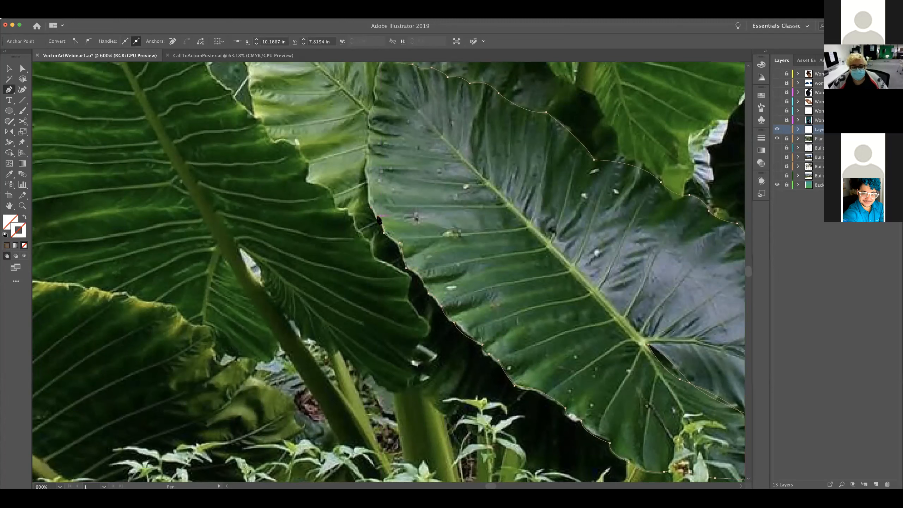
left_click_drag(369, 202, 369, 198)
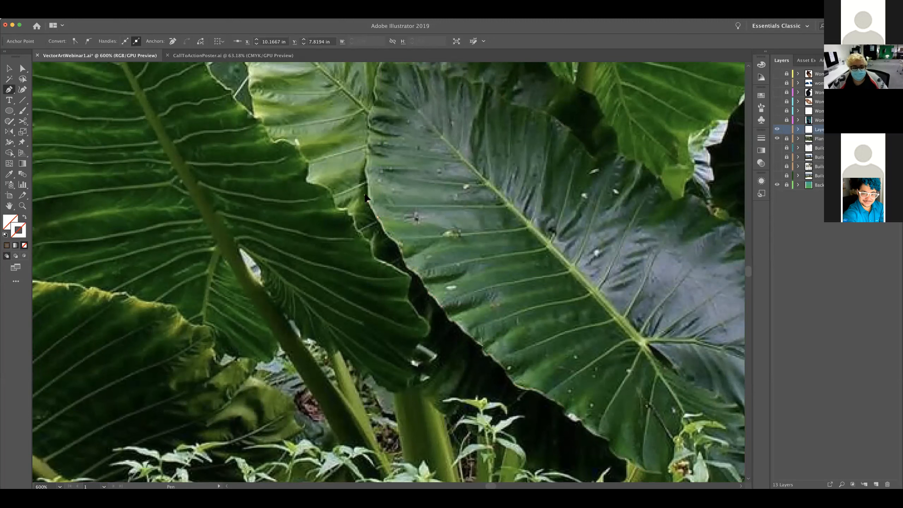
left_click(368, 201)
Trace the central leaf's edge along the light green leaf up to just below the central leaf's tip
left_click_drag(368, 178, 370, 164)
left_click(368, 178)
left_click(370, 149)
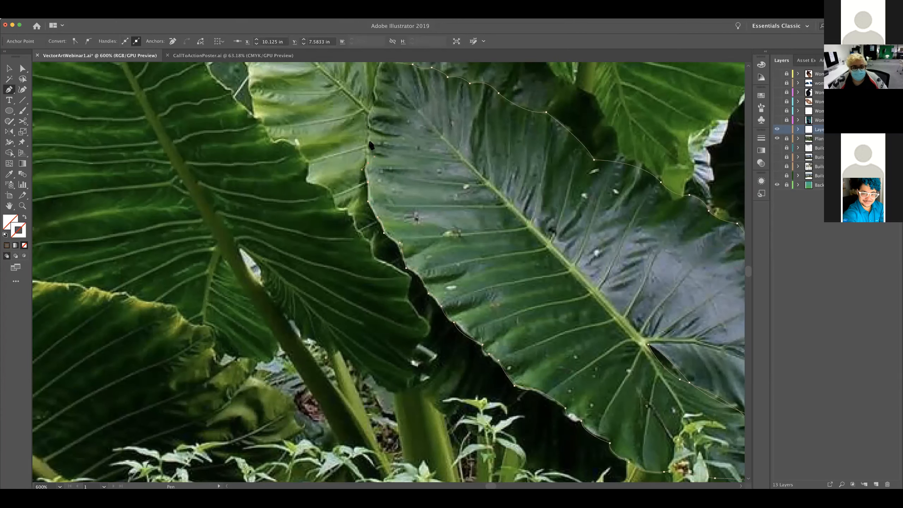
left_click(369, 146)
left_click(370, 131)
left_click(375, 106)
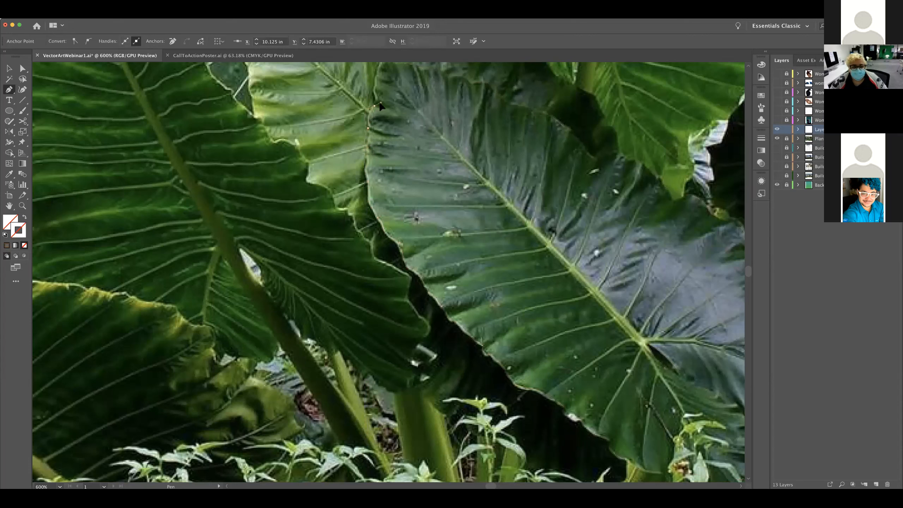
left_click(375, 91)
left_click(372, 87)
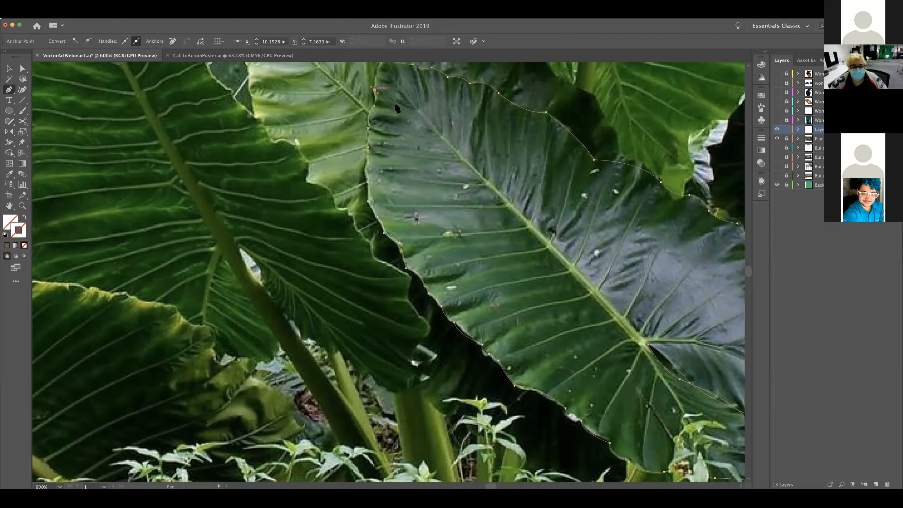
Add the last anchors around the central leaf's tip and close the outline
scroll(397, 109, "up", 6)
left_click_drag(390, 293, 391, 291)
left_click(392, 273)
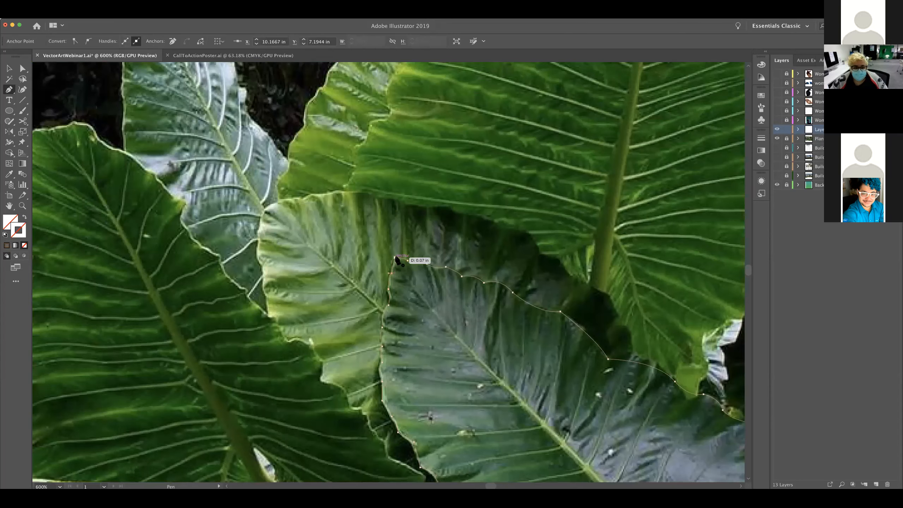
left_click(397, 257)
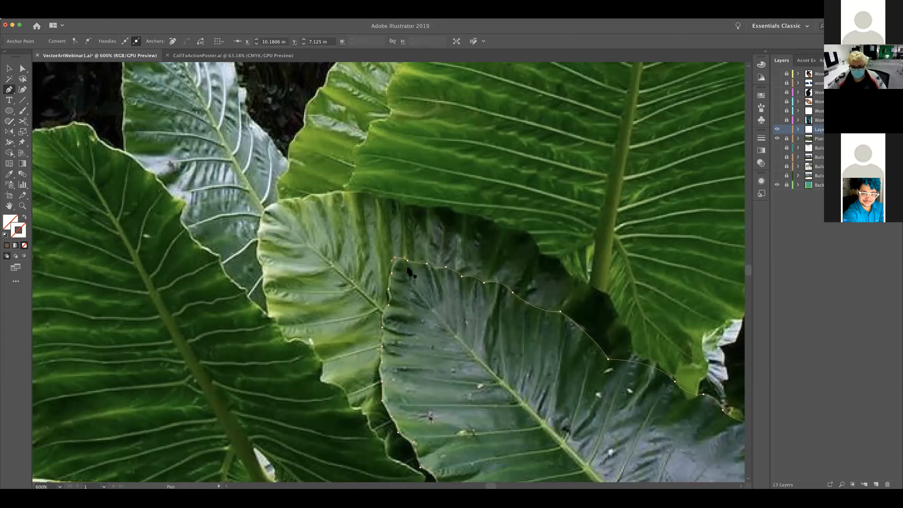
Try filling the central leaf outline with a dark green sampled from the photo, and clear the fill again
left_click_drag(407, 356, 375, 225)
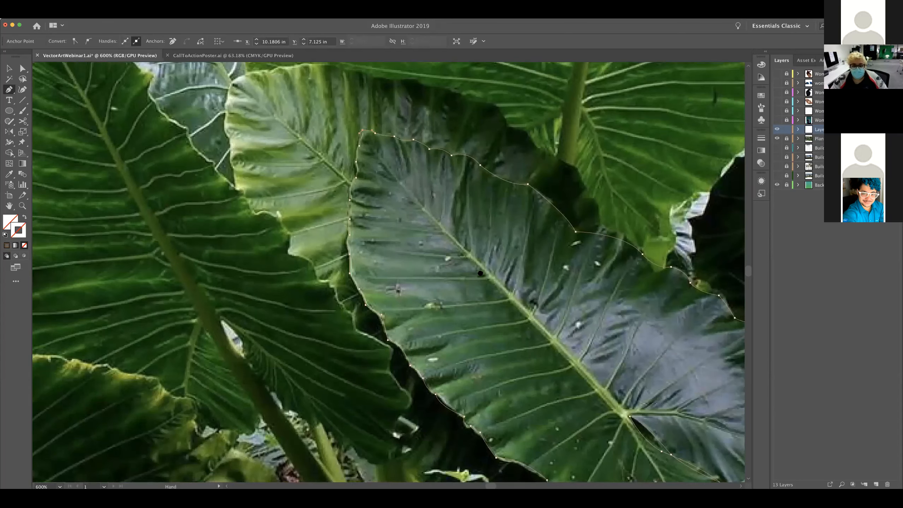
left_click_drag(427, 263, 348, 231)
left_click_drag(434, 277, 404, 260)
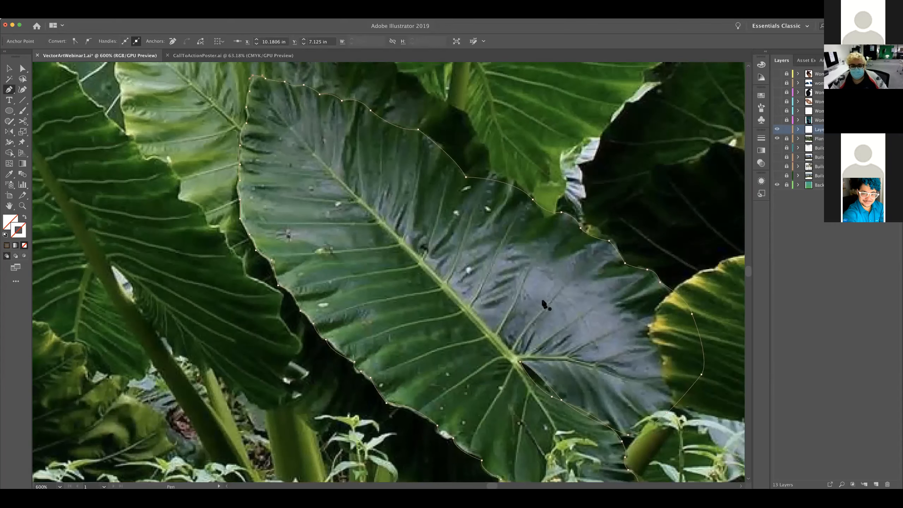
key("v")
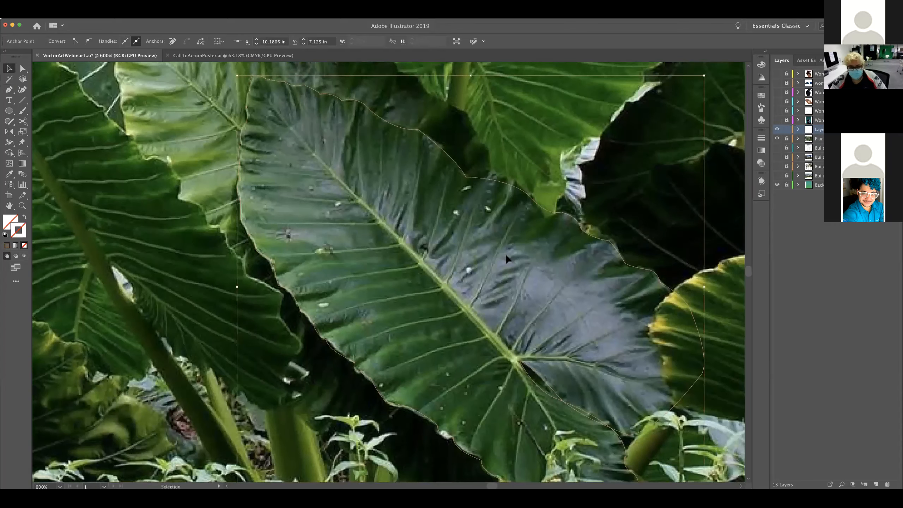
left_click(476, 179)
key("i")
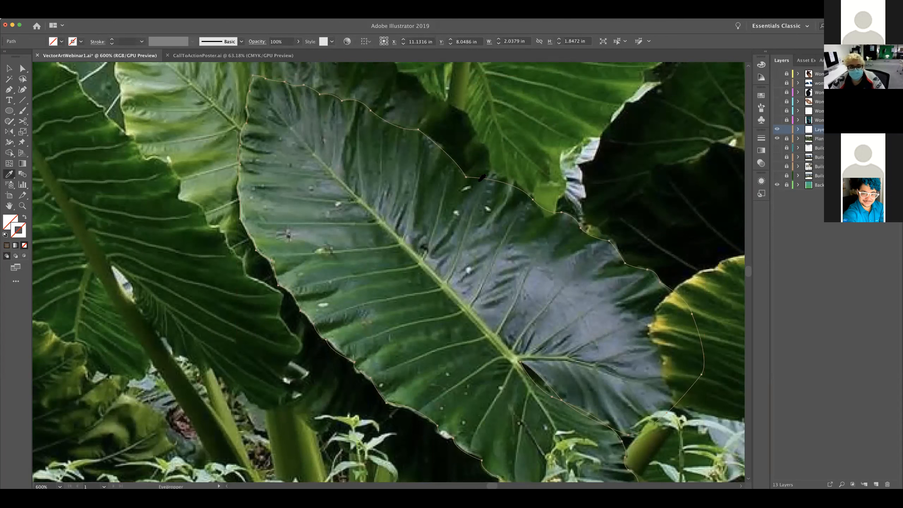
left_click(487, 185)
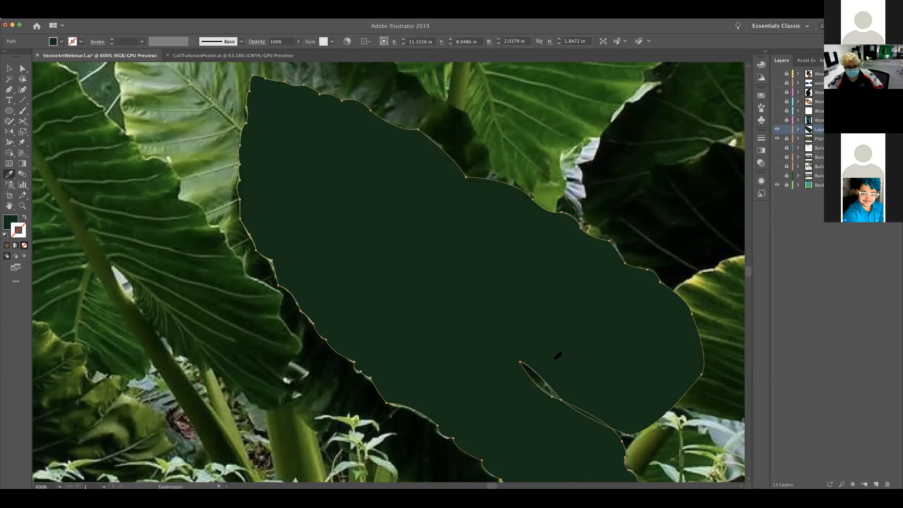
key("slash")
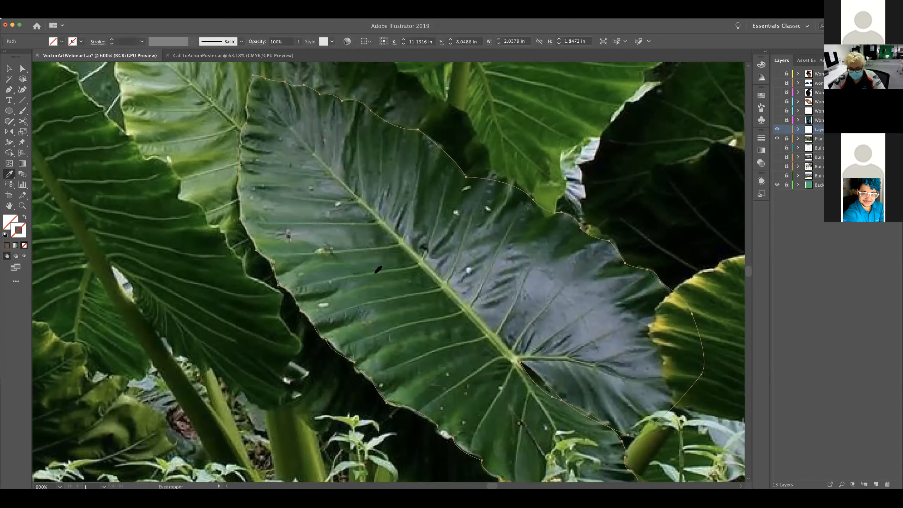
key("p")
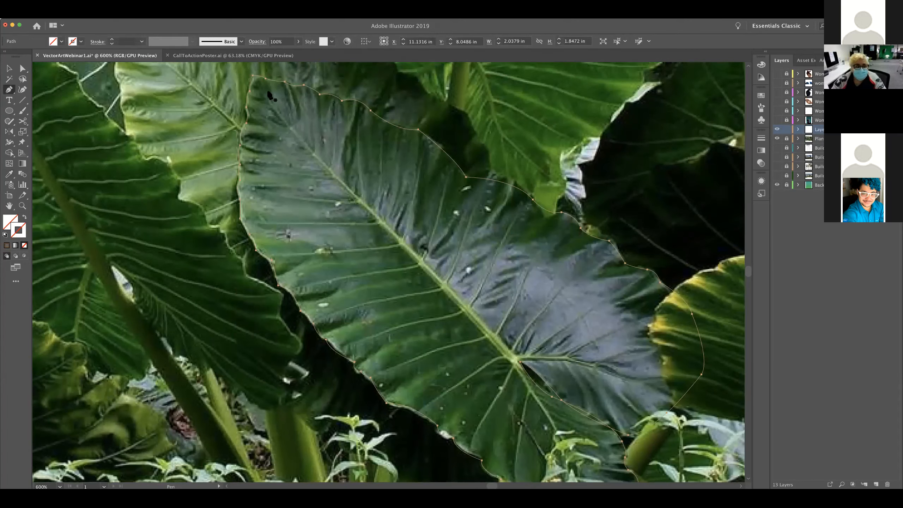
Reselect the central leaf outline and apply a dark green sampled from the photo near its upper edge
key("v")
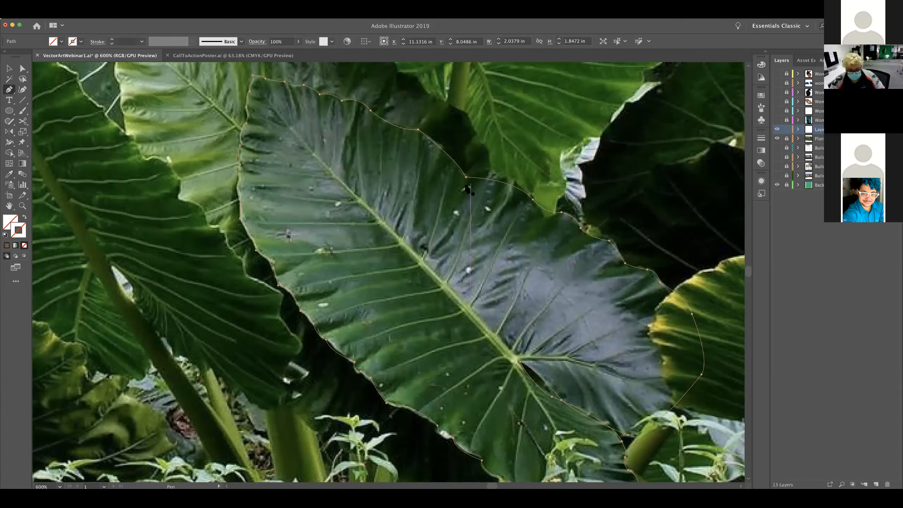
left_click(468, 178)
left_click(473, 185)
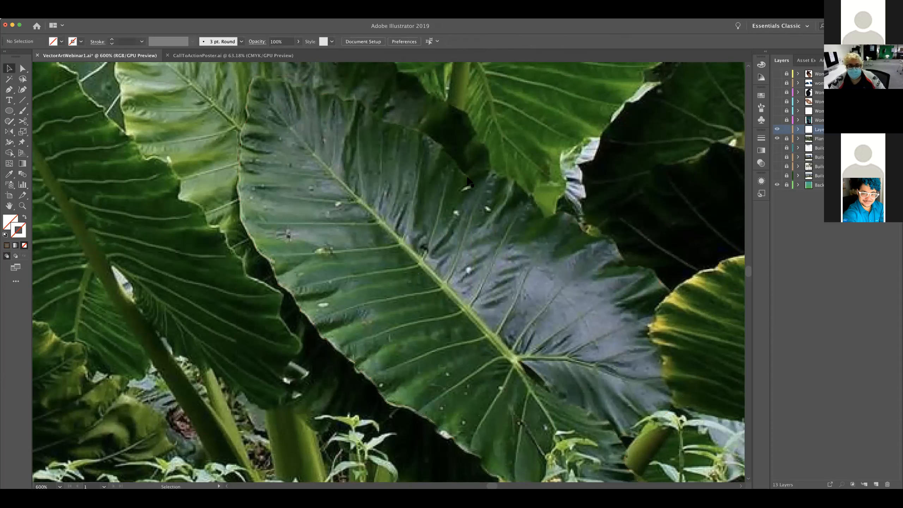
left_click(474, 178)
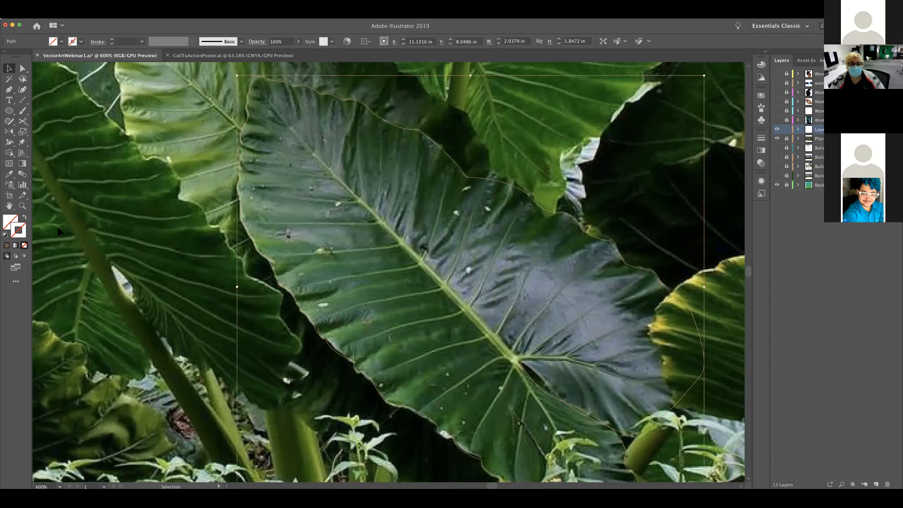
key("i")
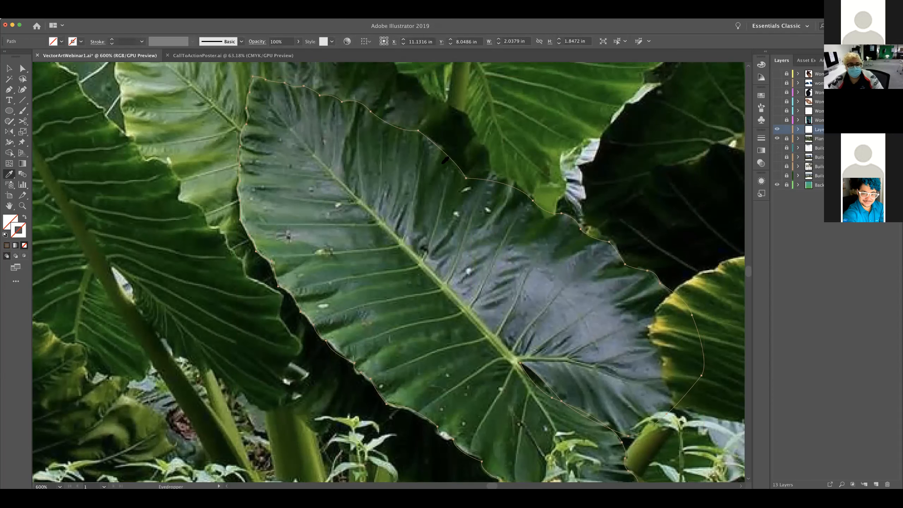
left_click(443, 162)
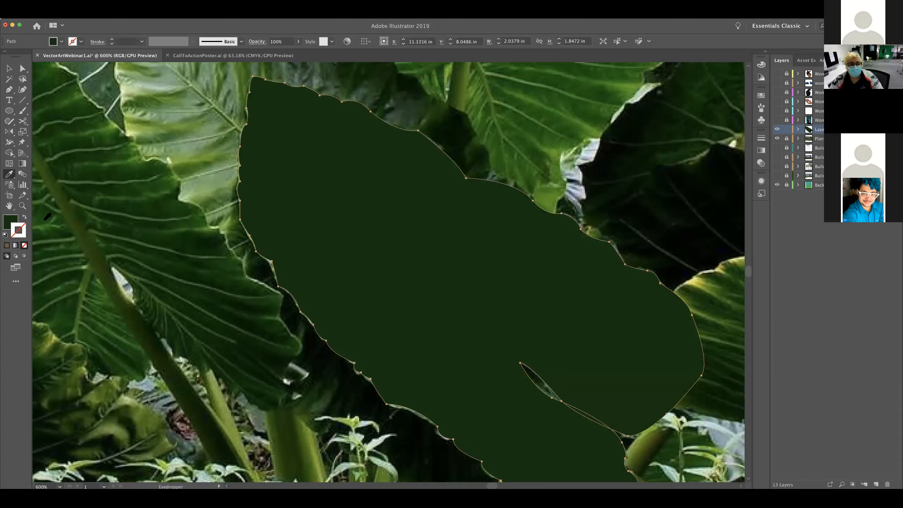
Swap fill and stroke so the leaf outline has the sampled dark green as its stroke and no fill
left_click(24, 218)
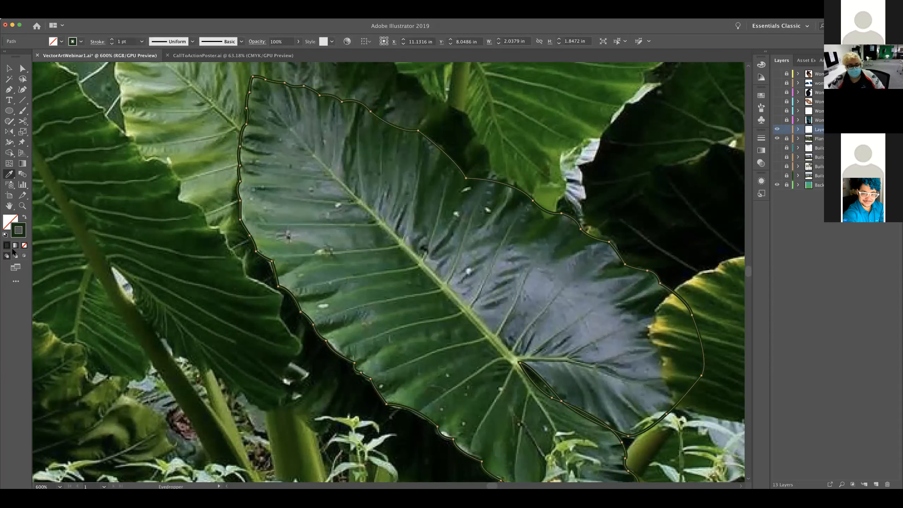
key("shift+x")
key("shift+x")
key("shift+x")
key("shift+x")
left_click(24, 215)
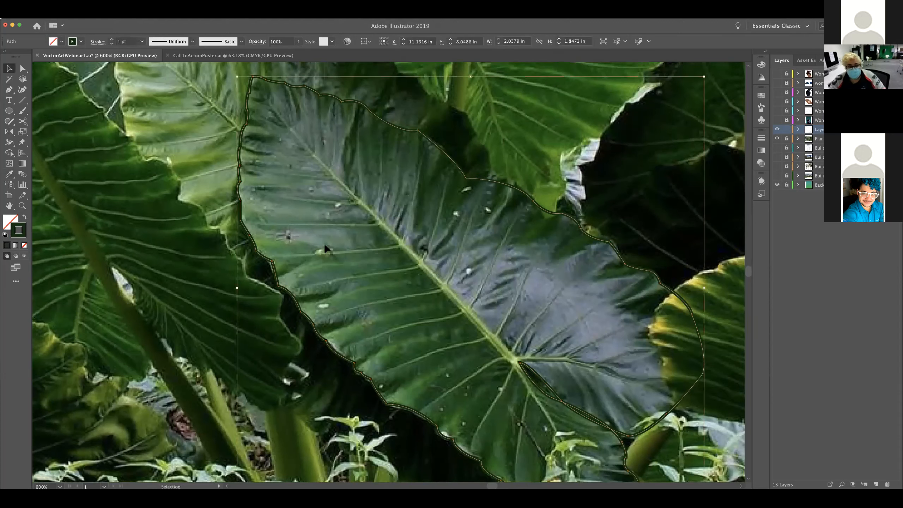
Draw a narrow closed midrib shape with the Pen tool from near the leaf's tip to the vein junction and back
key("p")
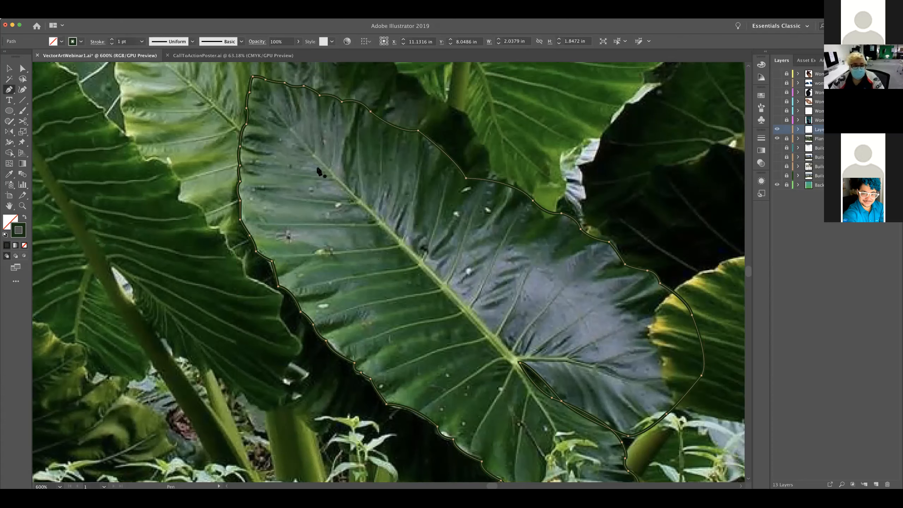
key("space")
left_click_drag(349, 252, 334, 295)
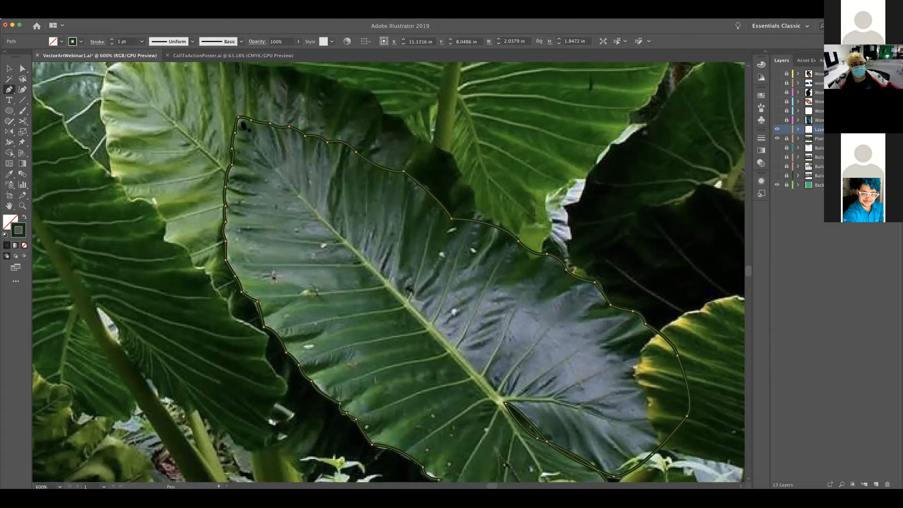
left_click(239, 117)
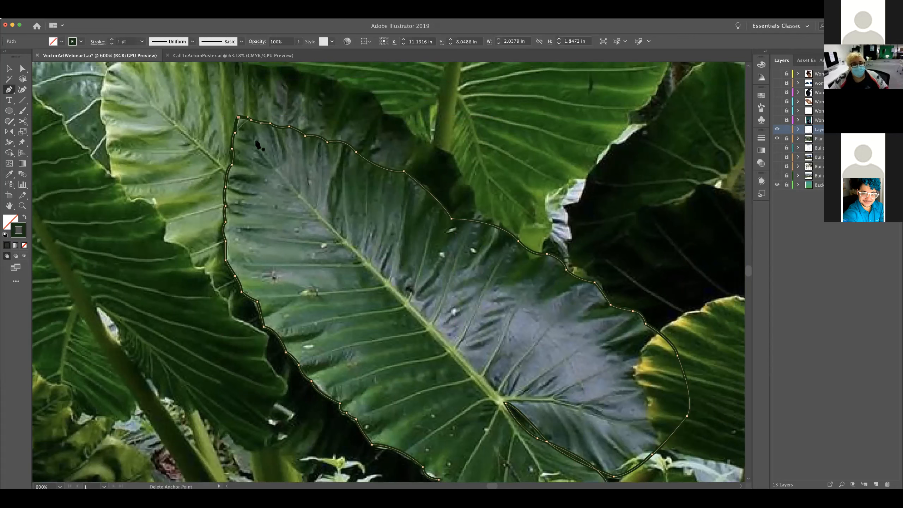
key("super+z")
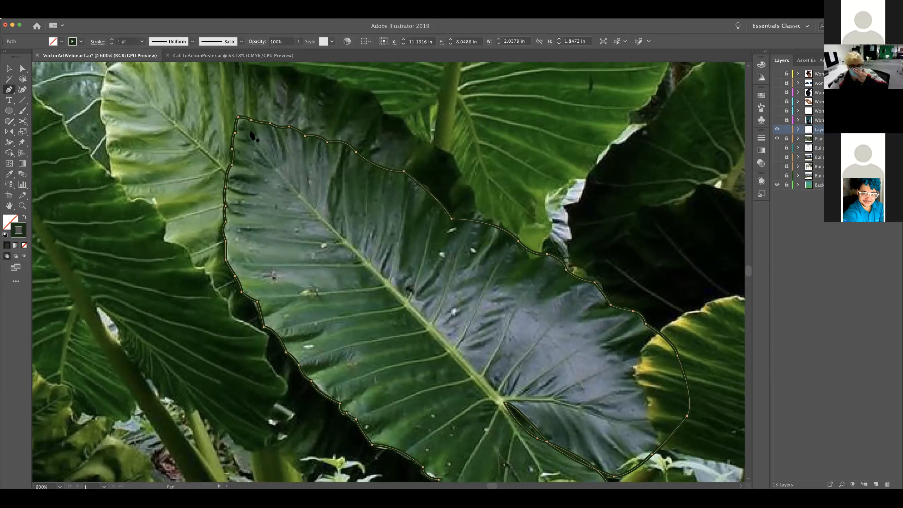
left_click(250, 127)
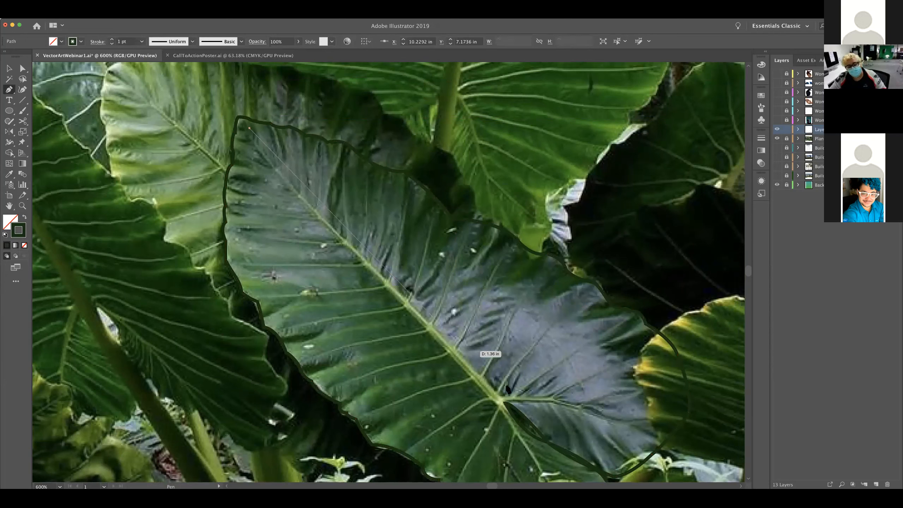
left_click(466, 388)
left_click_drag(537, 409, 526, 430)
left_click(501, 404)
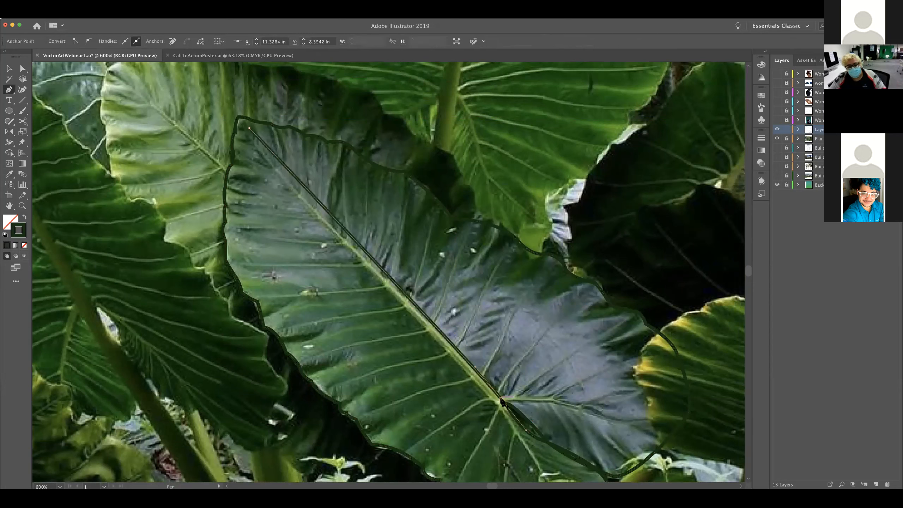
left_click_drag(501, 400, 250, 131)
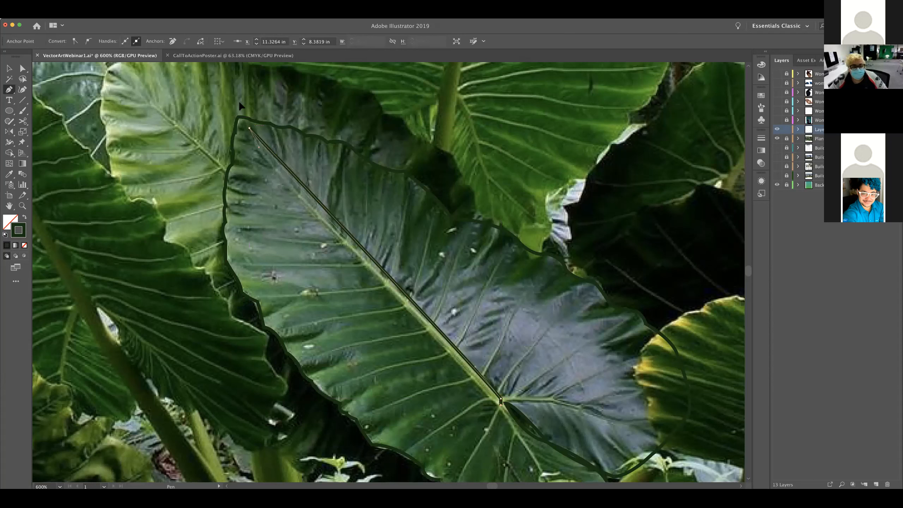
left_click_drag(232, 97, 232, 98)
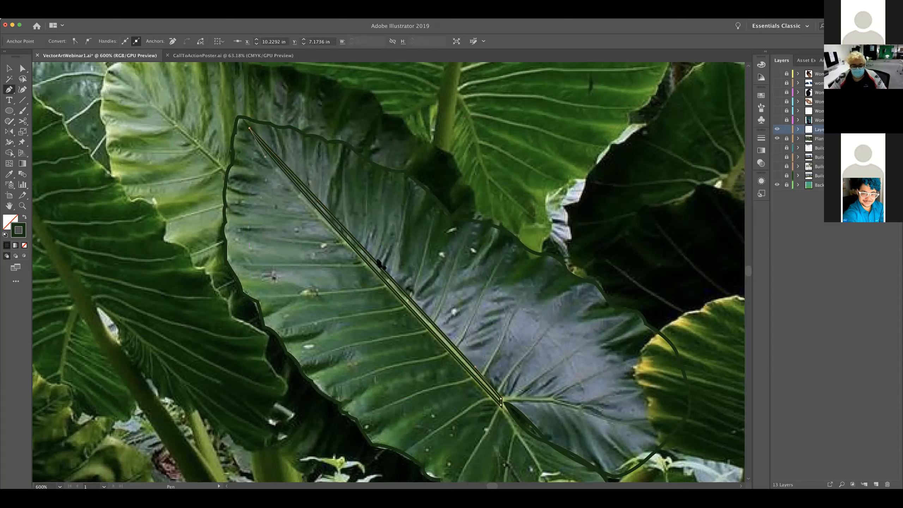
Apply the photo's light green midrib colour to the midrib shape as its stroke, with no fill
key("v")
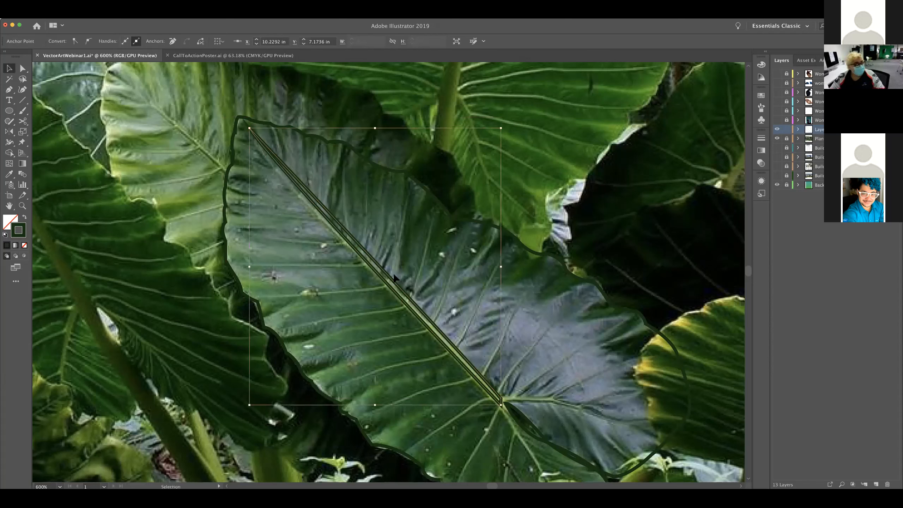
key("i")
left_click(406, 296)
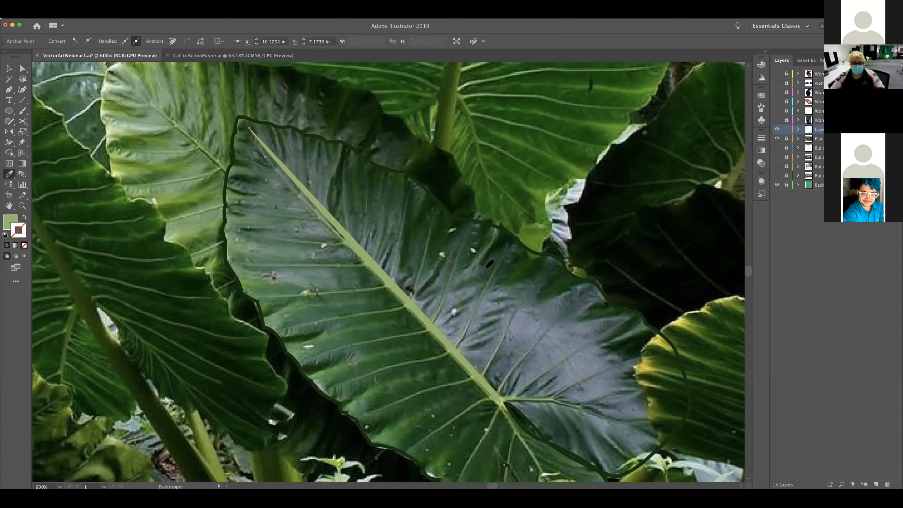
key("shift+x")
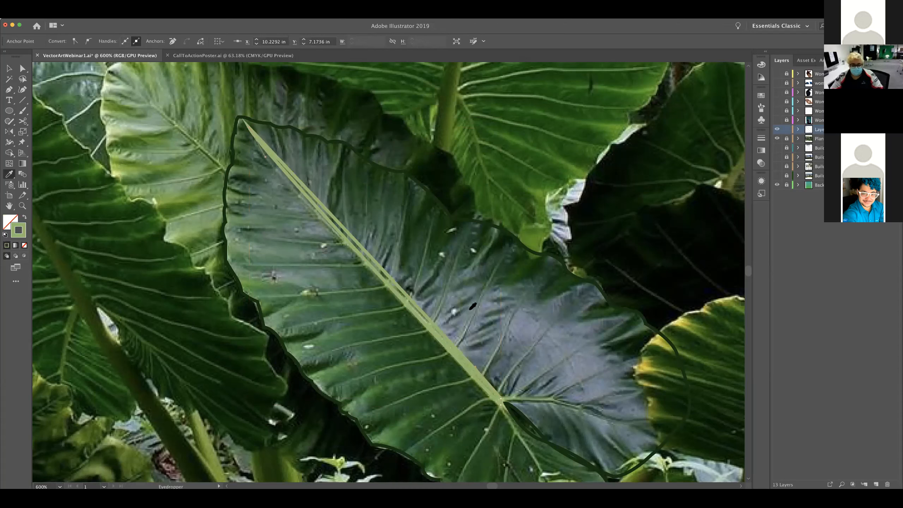
Set the midrib shape's stroke weight to 0.25 pt and deselect it
key("v")
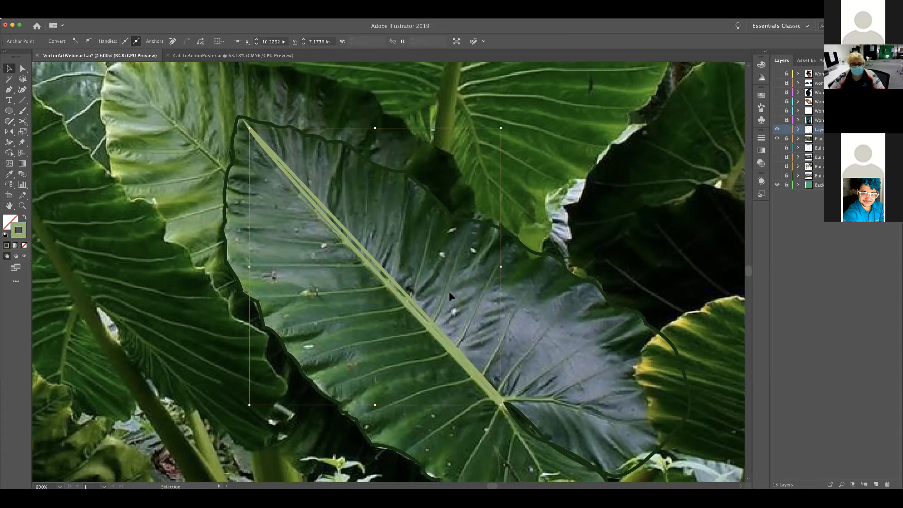
left_click(259, 140)
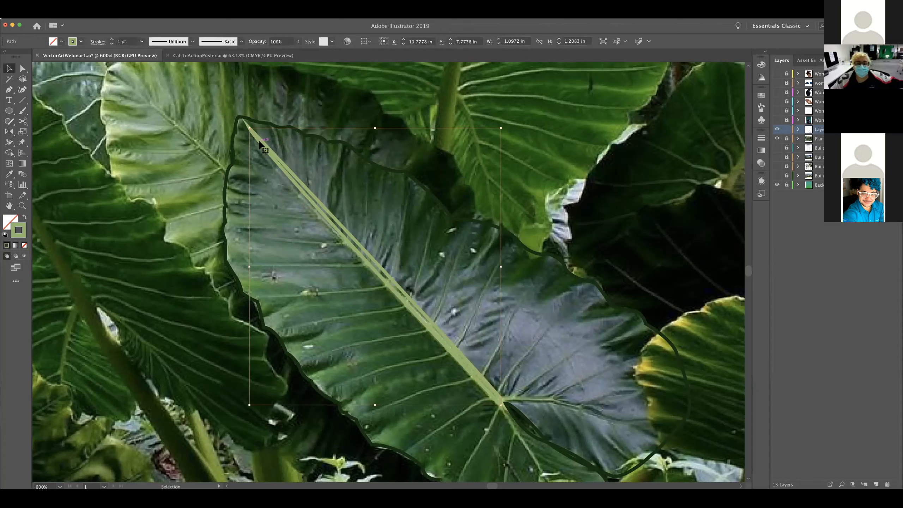
left_click(142, 41)
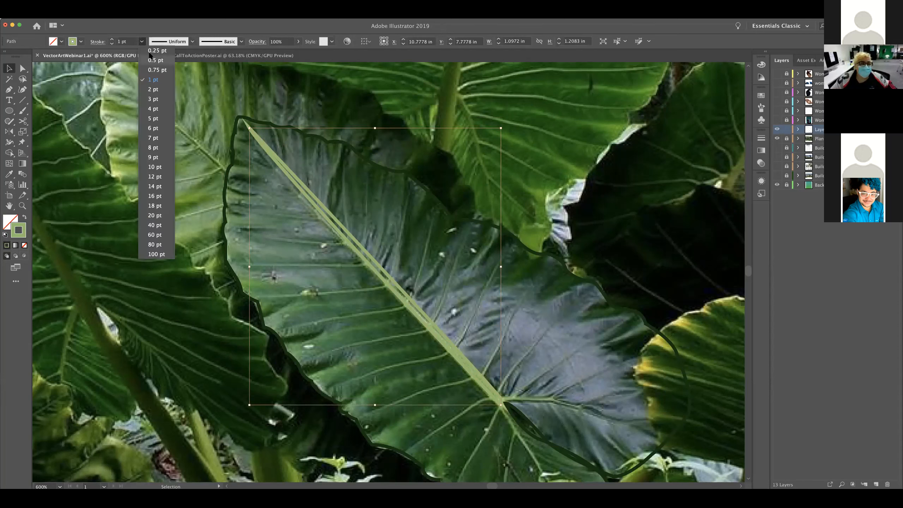
left_click(156, 57)
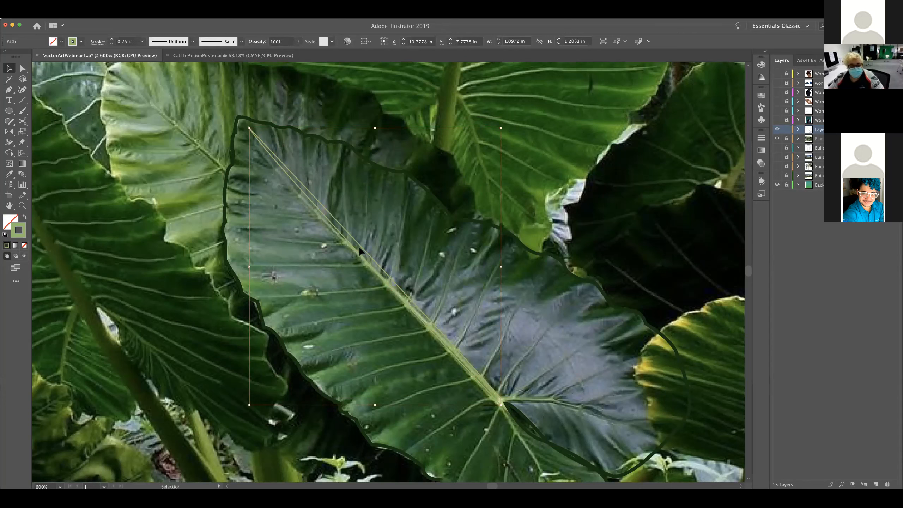
left_click(336, 266)
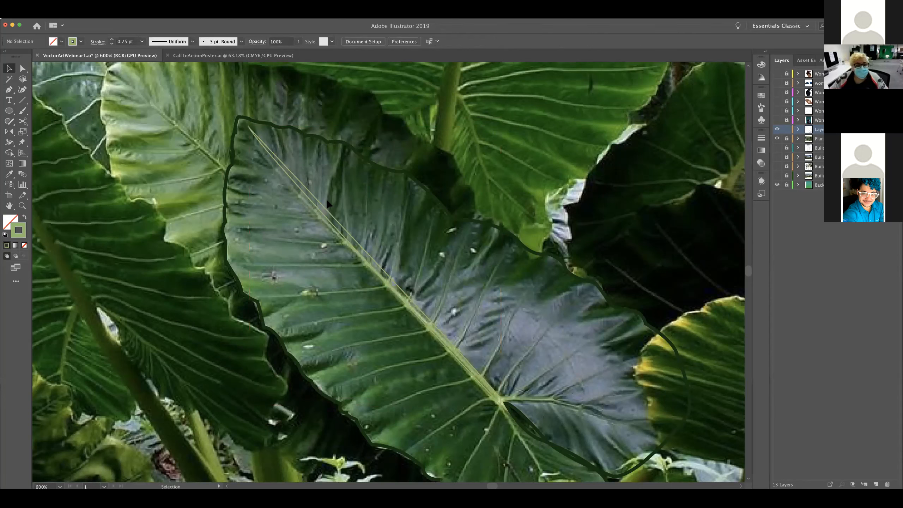
Move the midrib's upper anchor onto the leaf's tip and adjust its lower end anchors at the vein junction
key("a")
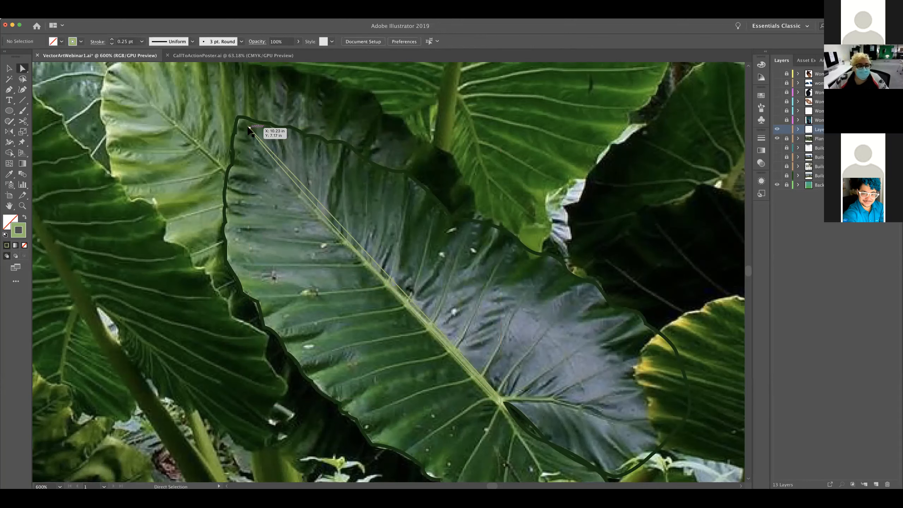
left_click_drag(249, 129, 239, 117)
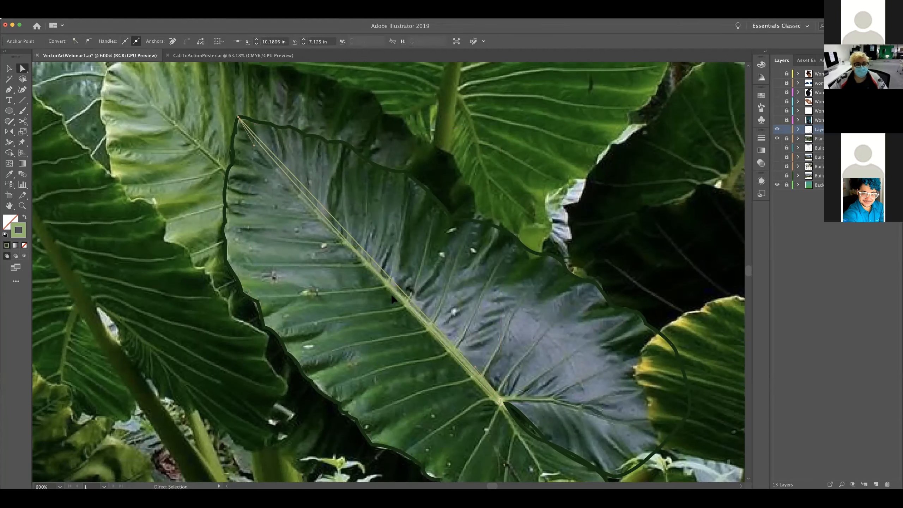
left_click(465, 423)
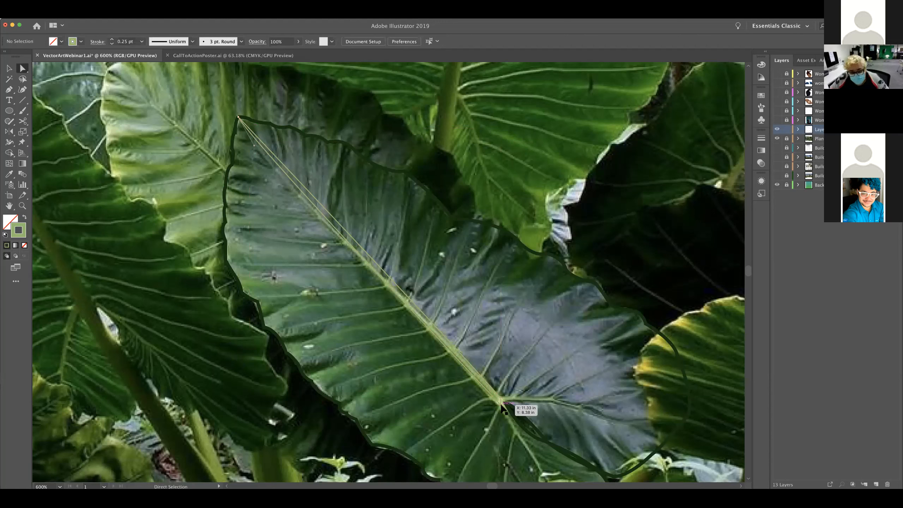
left_click(502, 407)
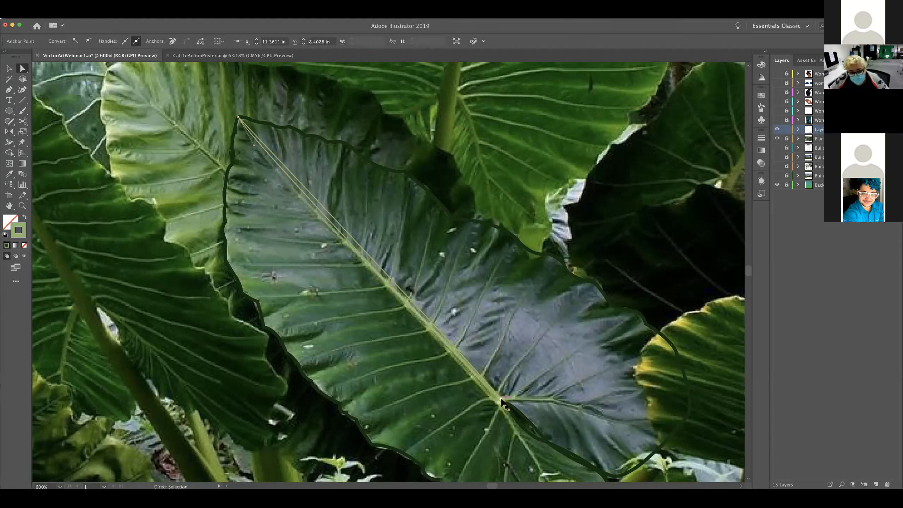
left_click_drag(501, 399, 507, 404)
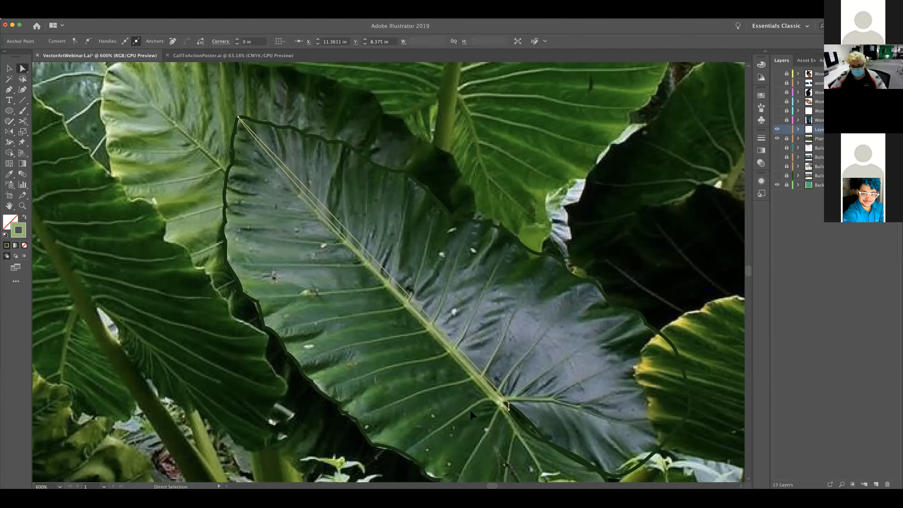
key("Return")
left_click(450, 322)
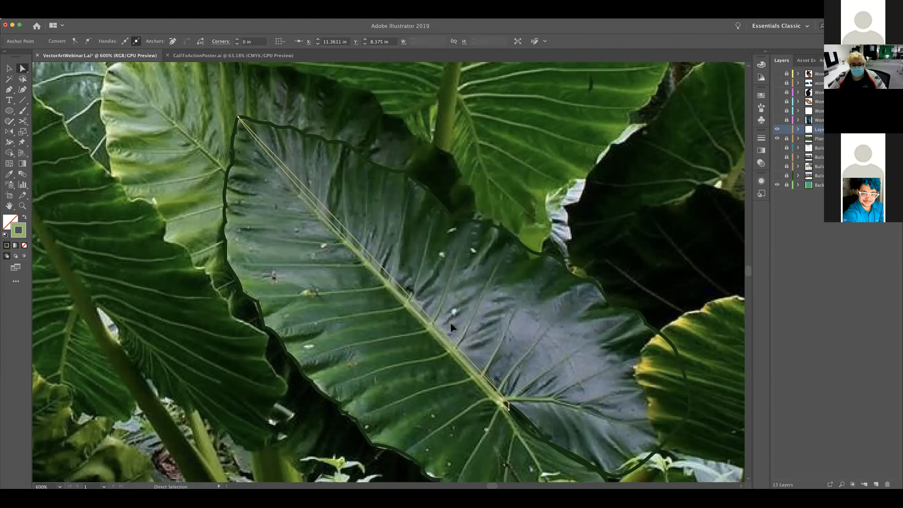
left_click(501, 409)
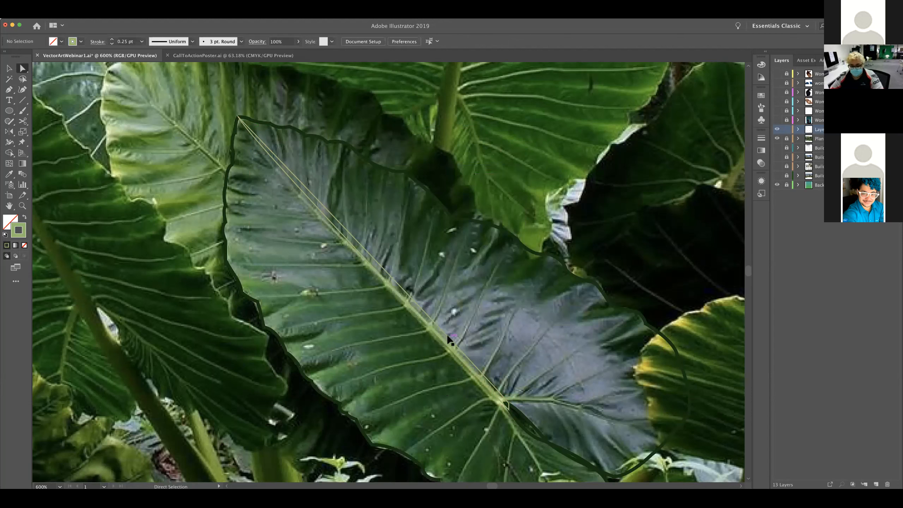
Draw a narrow closed side vein with the Pen tool from the midrib's lower end to the leaf's lower-left edge and back
key("p")
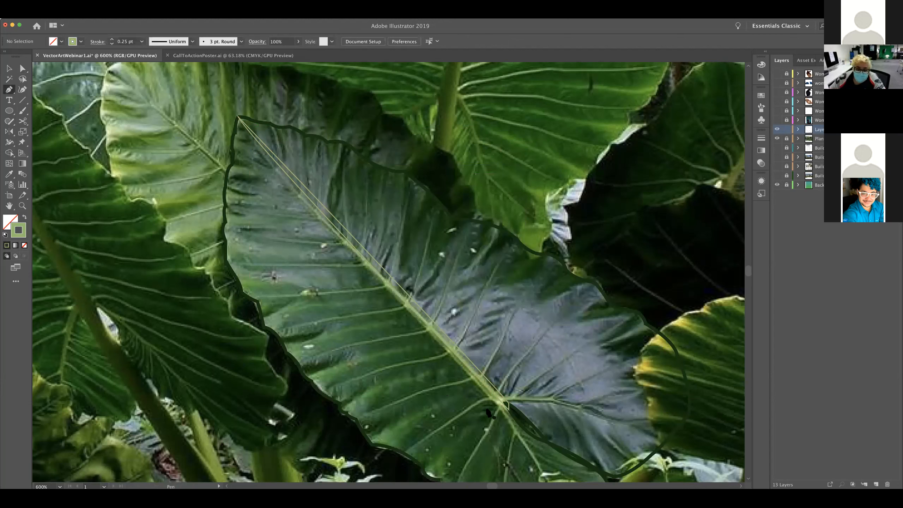
left_click(490, 401)
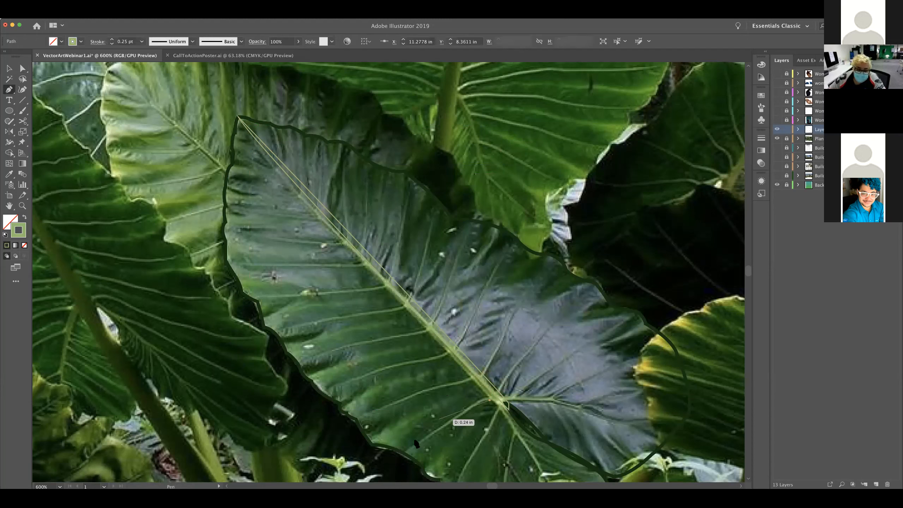
left_click_drag(410, 454, 491, 404)
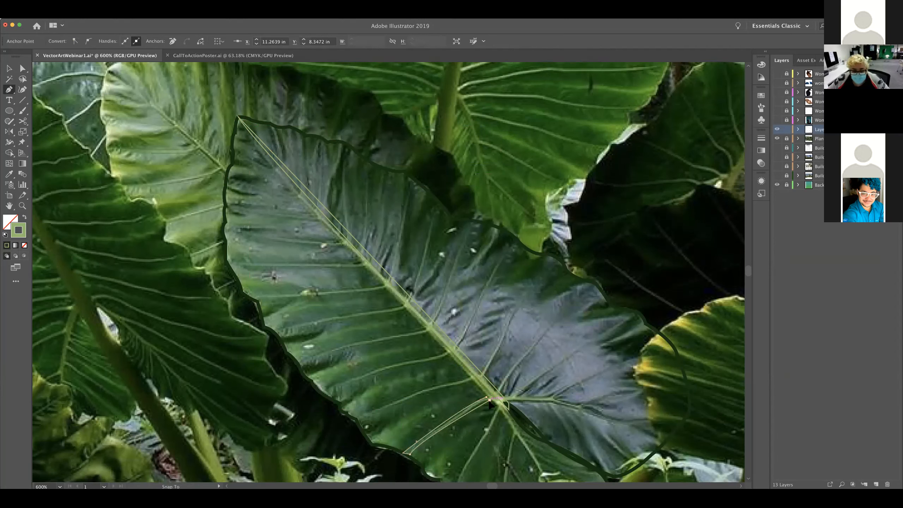
left_click(489, 400)
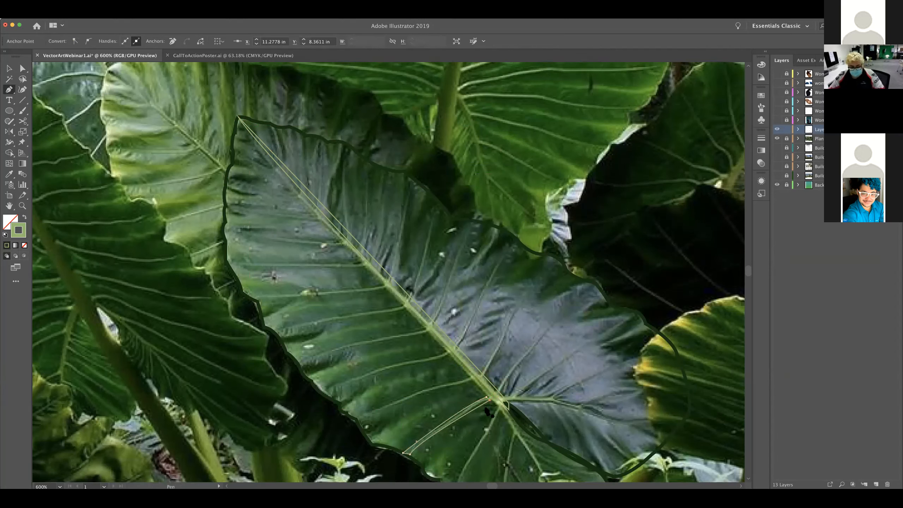
Select the new side vein, try a dark green fill sampled from the photo, and undo the sampled colour
key("v")
left_click(470, 413)
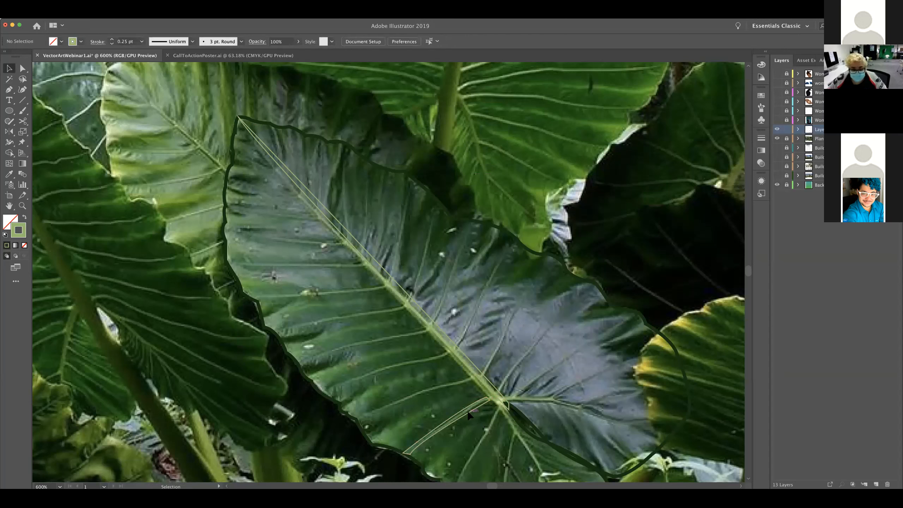
left_click(469, 413)
key("i")
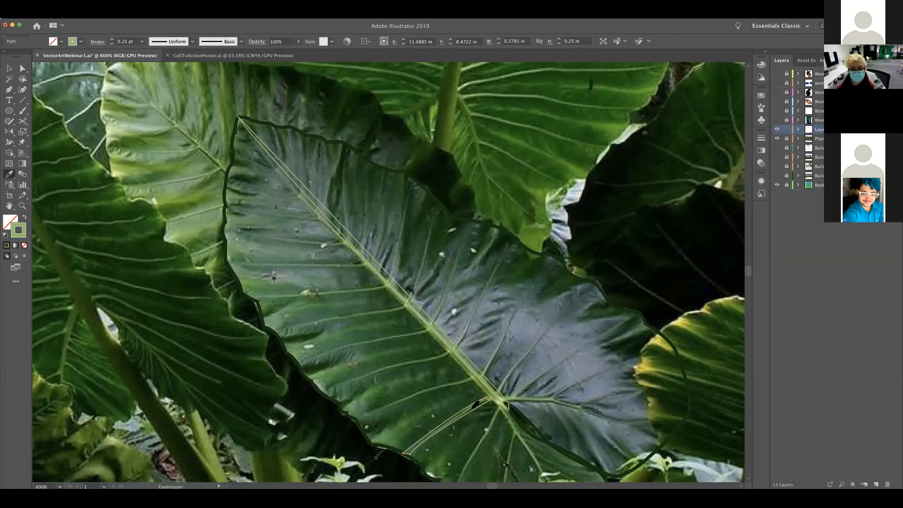
left_click(472, 408)
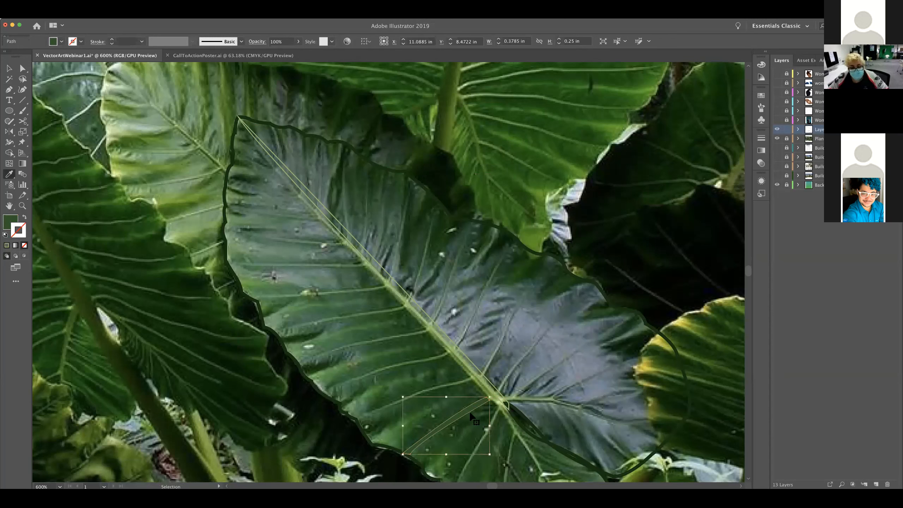
key("shift+x")
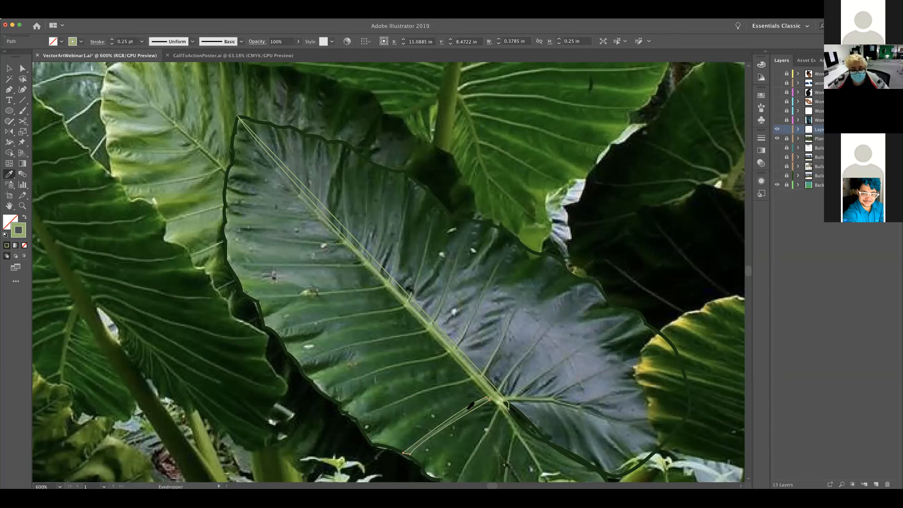
Fill the side vein with a medium green sampled from the photo's vein, without a stroke, and deselect it
key("v")
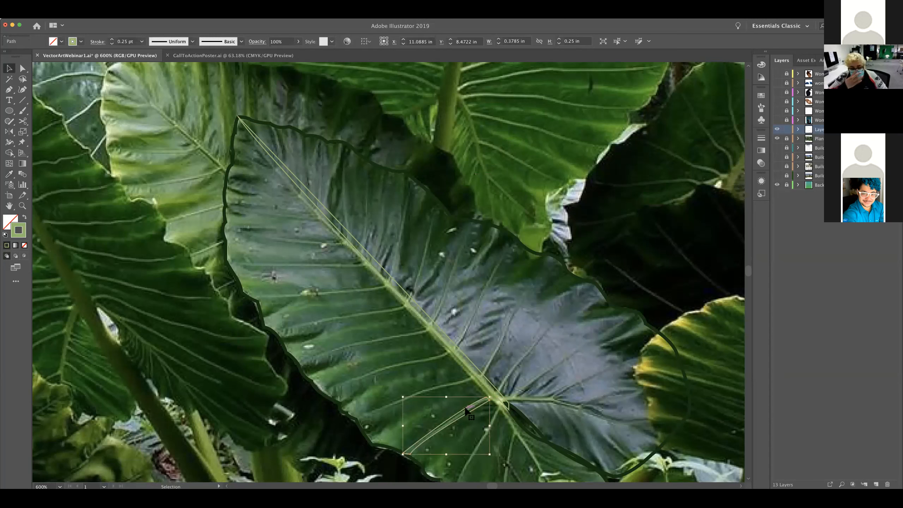
key("x")
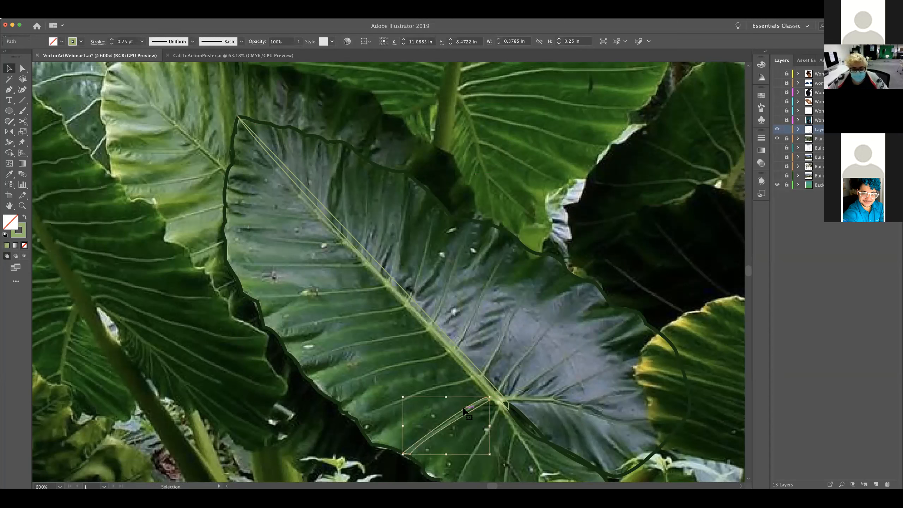
key("i")
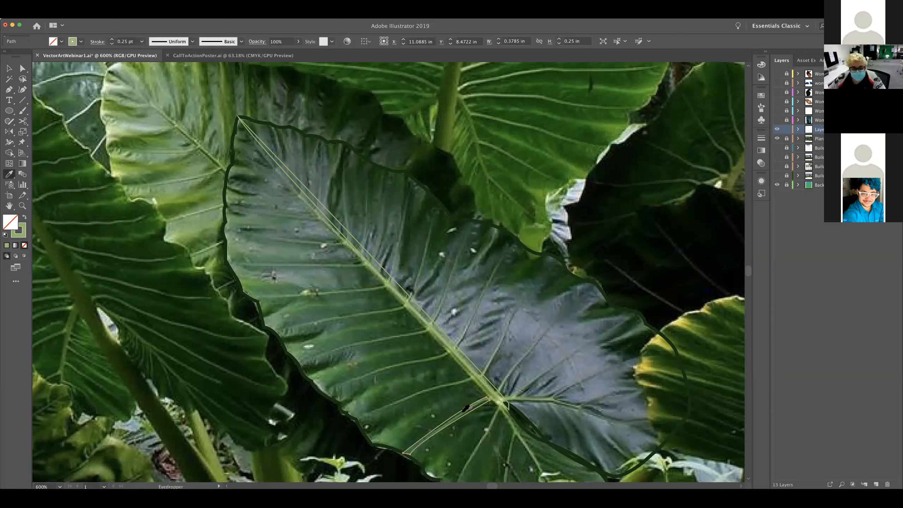
left_click(463, 412)
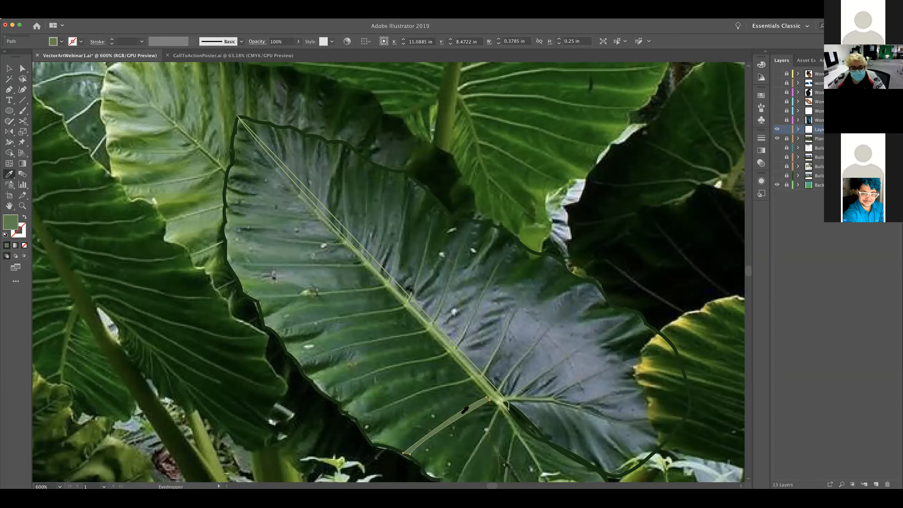
key("v")
left_click(520, 365)
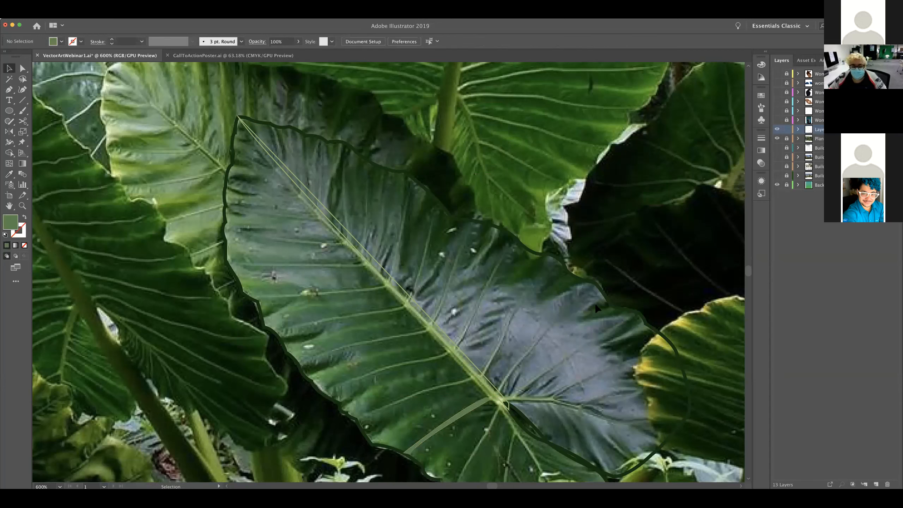
Swap stroke and fill on the leaf outline and the midrib so both become solid green shapes
left_click(598, 284)
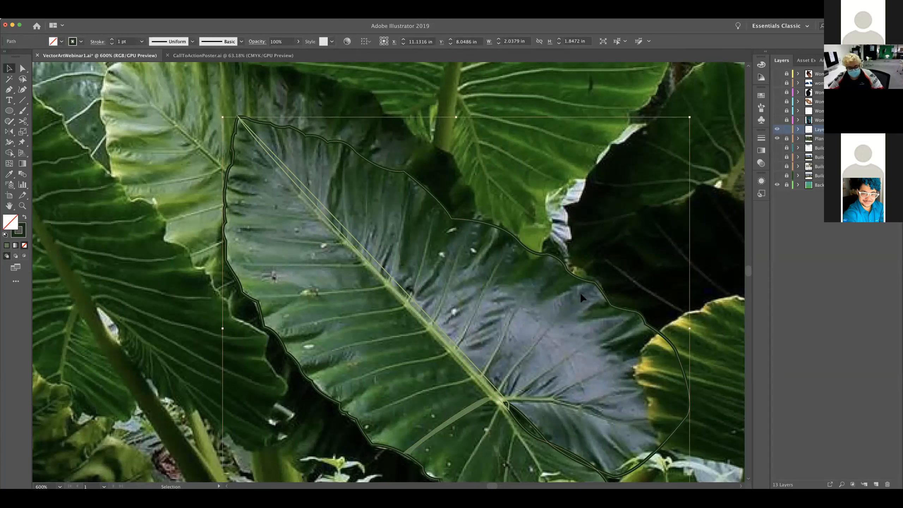
key("shift+x")
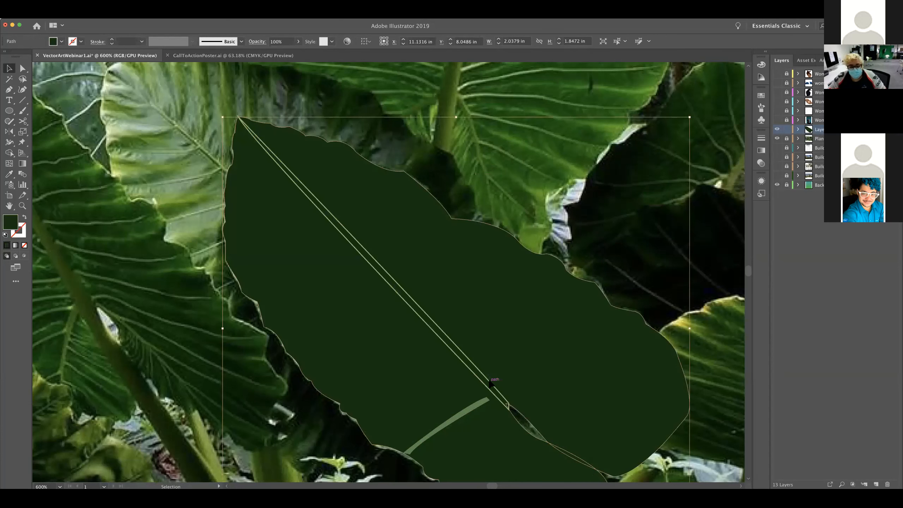
left_click(490, 381)
key("shift+x")
Move the side vein's inner end anchors so the vein meets the midrib
left_click(480, 408)
key("a")
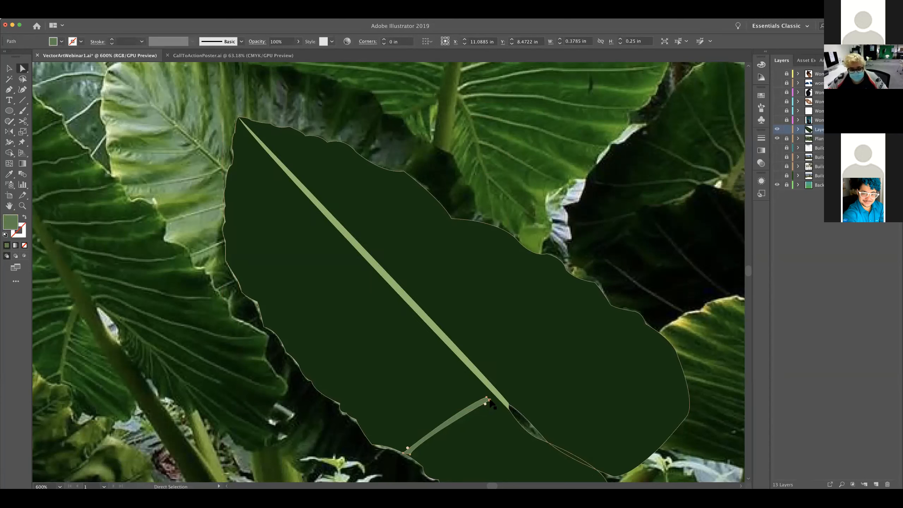
left_click_drag(490, 400, 495, 400)
left_click_drag(497, 396, 498, 396)
left_click(476, 420)
left_click(491, 416)
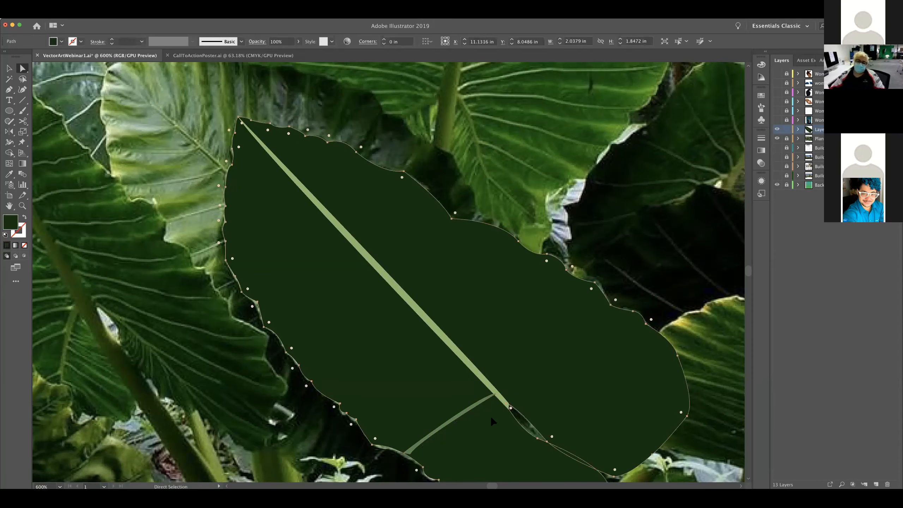
Adjust the side vein's outer end anchor so the vein tapers to the leaf's edge, and deselect it
left_click(446, 429)
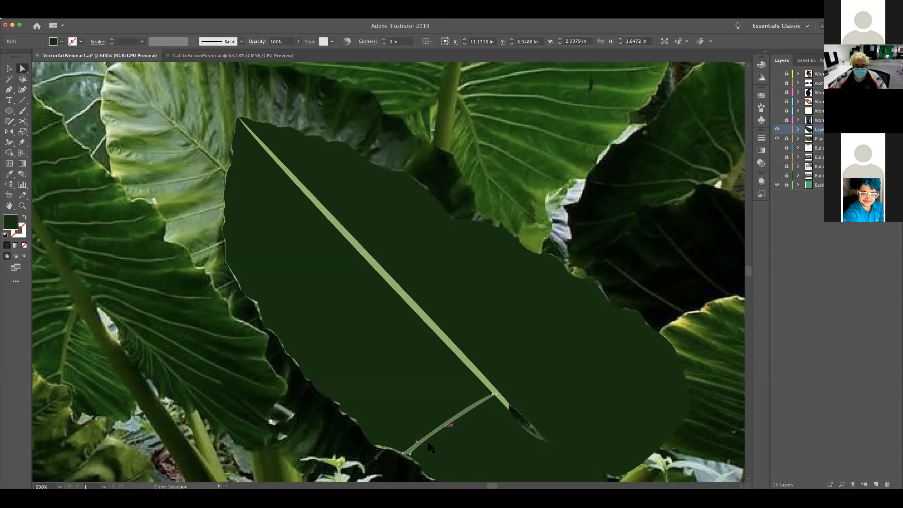
left_click_drag(455, 456, 426, 373)
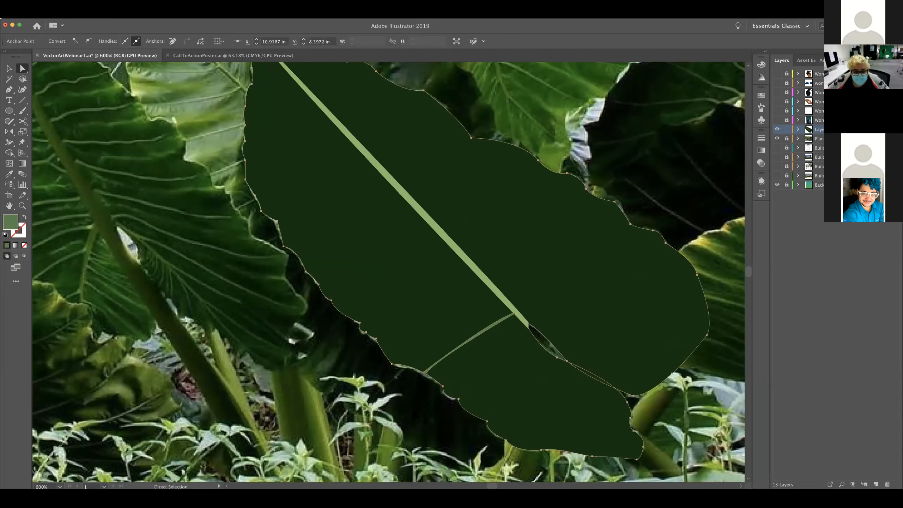
left_click(409, 410)
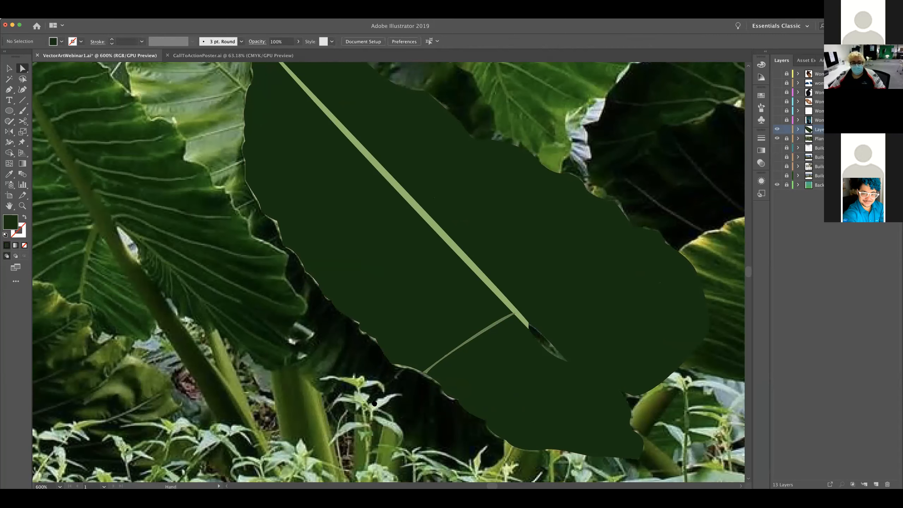
Examine the traced leaf within the whole artboard, and look at the CallToActionPoster document for comparison before returning to the portrait file
scroll(389, 272, "right", 5)
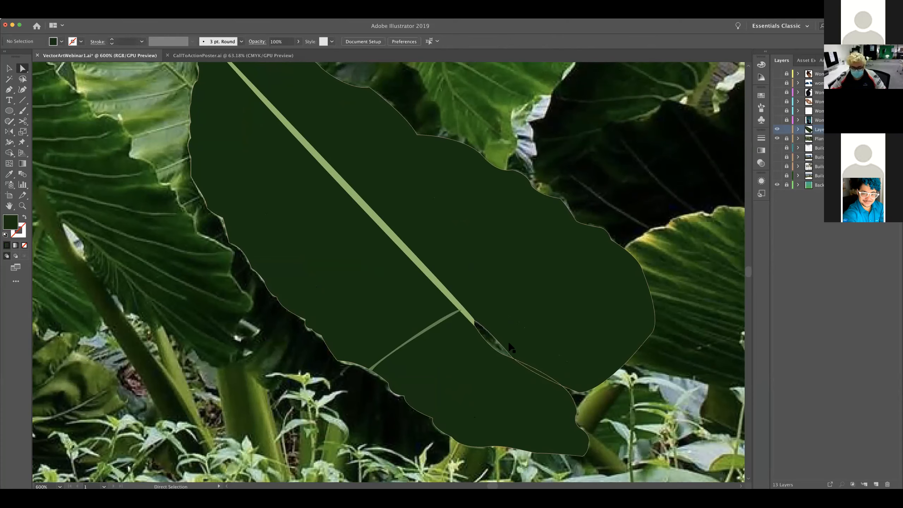
key("super+minus")
key("super+minus")
key("super+minus")
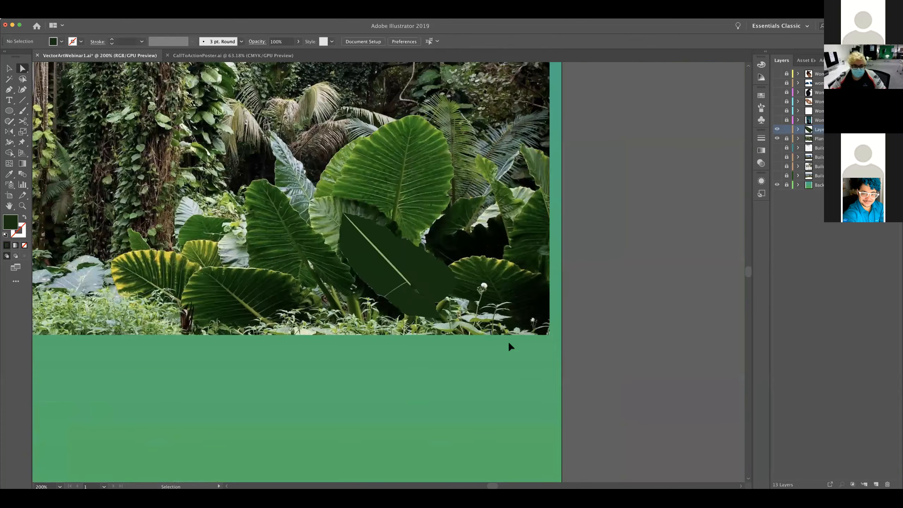
key("super+minus")
key("super+minus")
key("super+minus")
key("super+minus")
left_click_drag(161, 317, 303, 318)
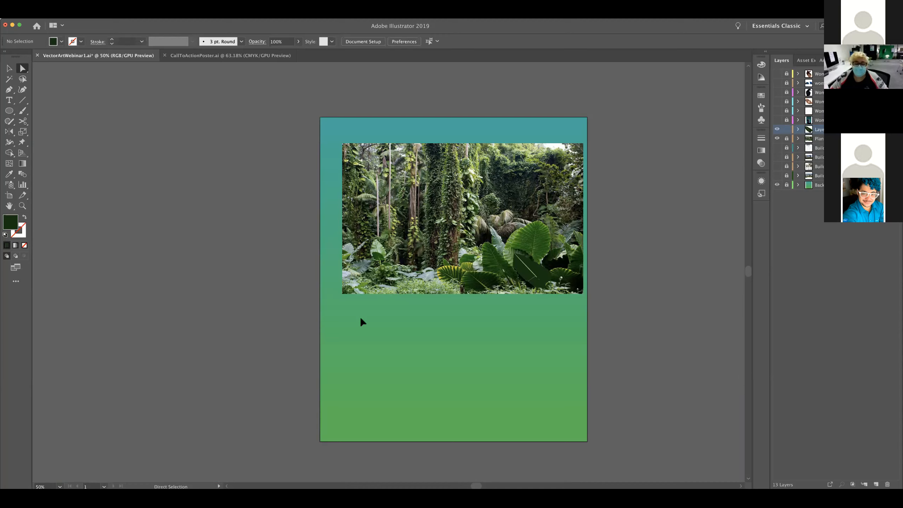
left_click(234, 56)
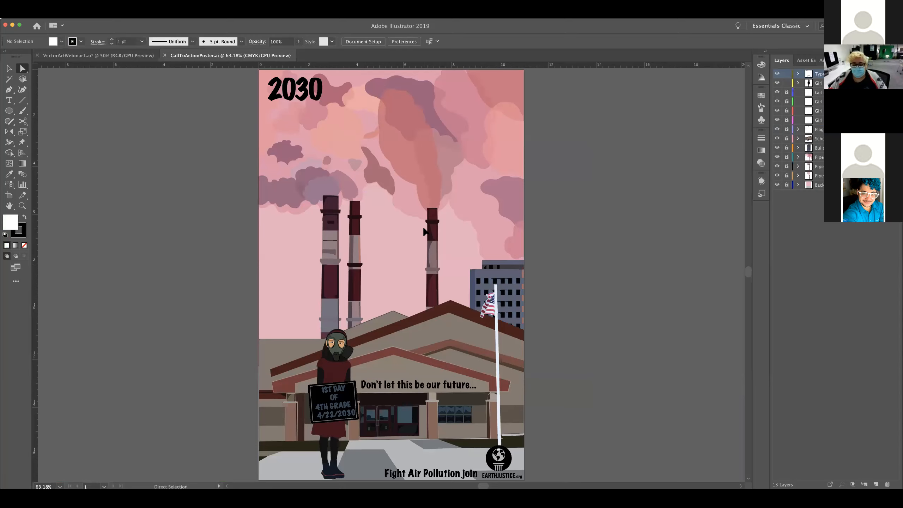
left_click(98, 55)
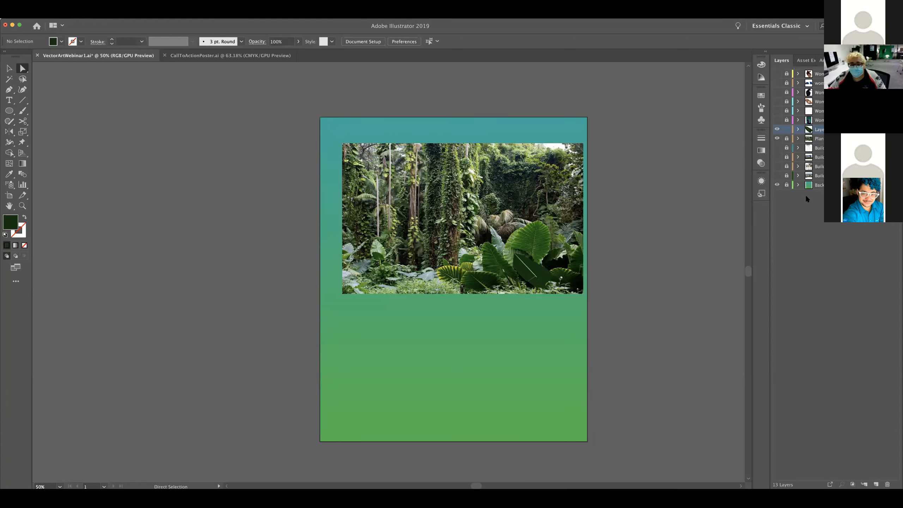
Hide the leaf layer and the forest photo, and show the woman's illustration layers without her reference photo
left_click(777, 129)
left_click_drag(778, 76, 777, 122)
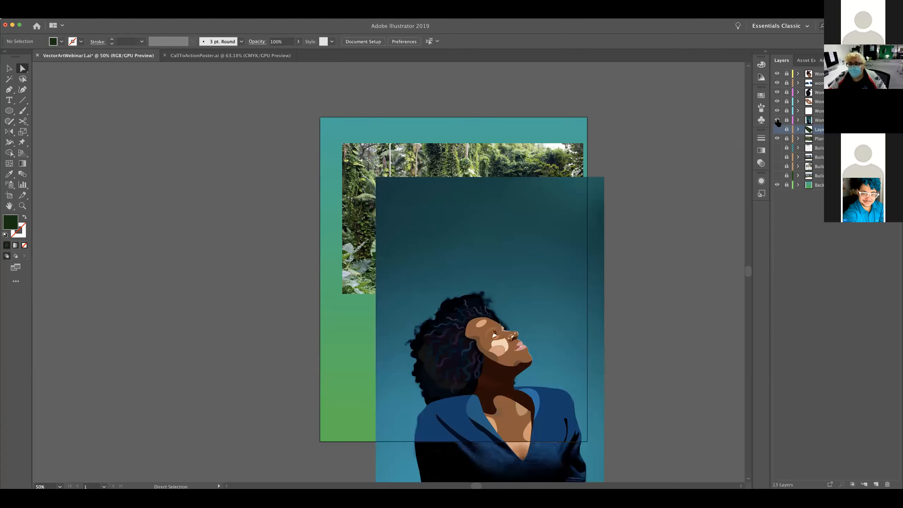
left_click(777, 120)
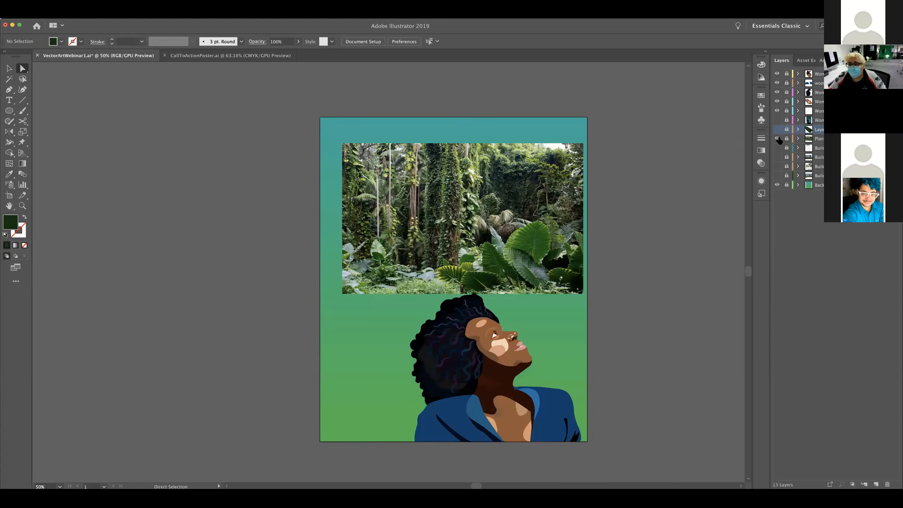
left_click(777, 138)
Show the tower line drawing with its reference photo and examine how the tower is traced up close
left_click(777, 148)
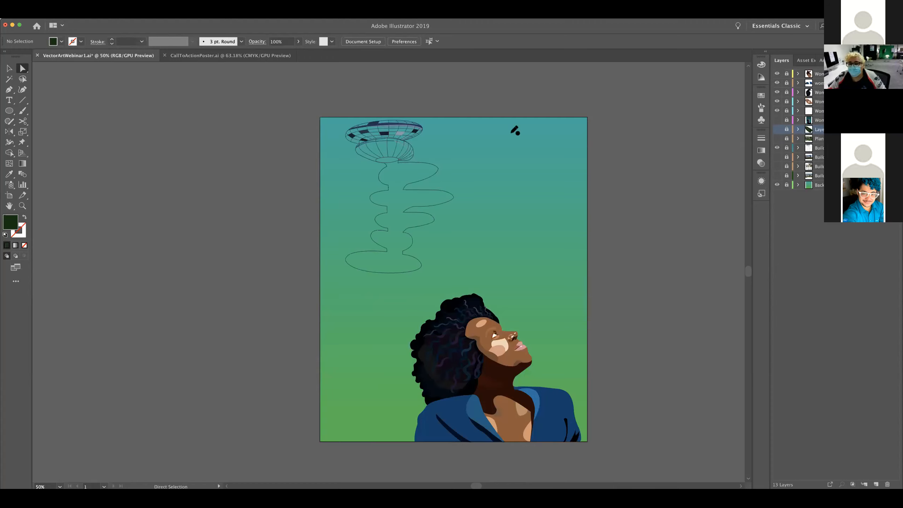
left_click(776, 158)
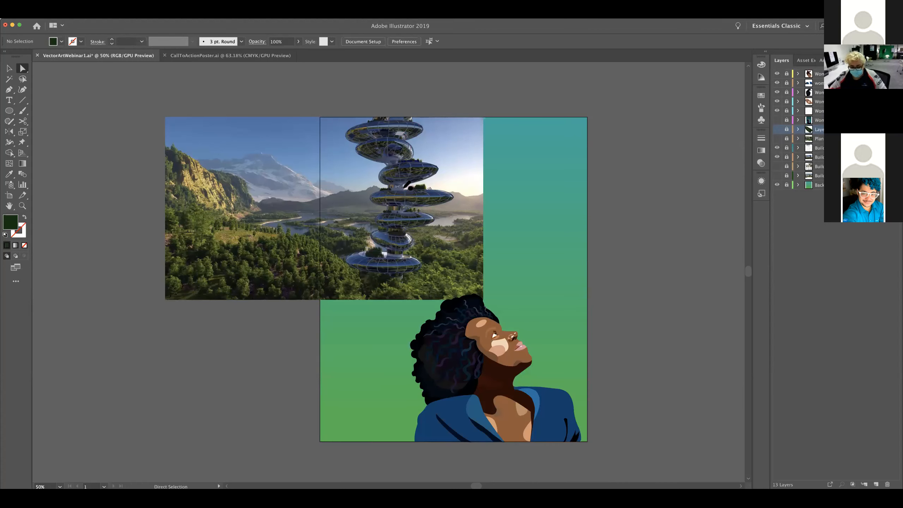
key("super+equal")
key("super+equal")
key("super+equal")
key("super+equal")
key("super+equal")
key("super+equal")
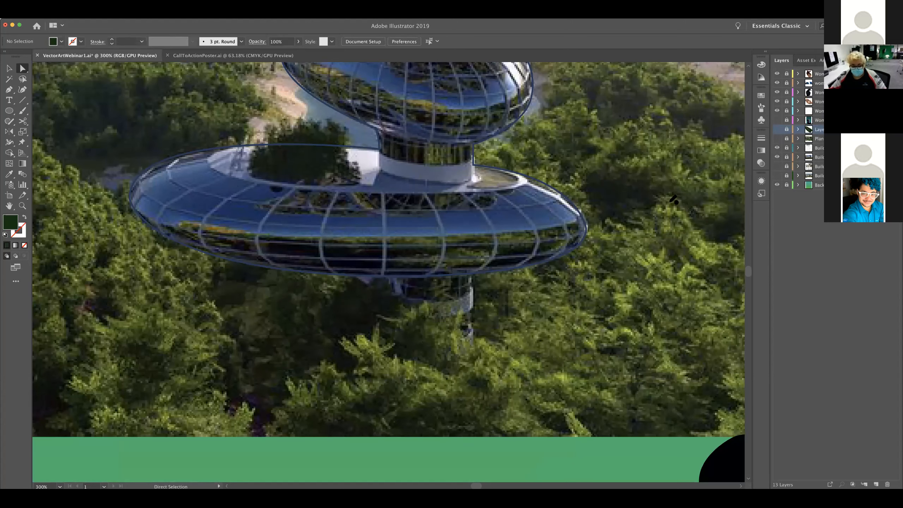
key("super+0")
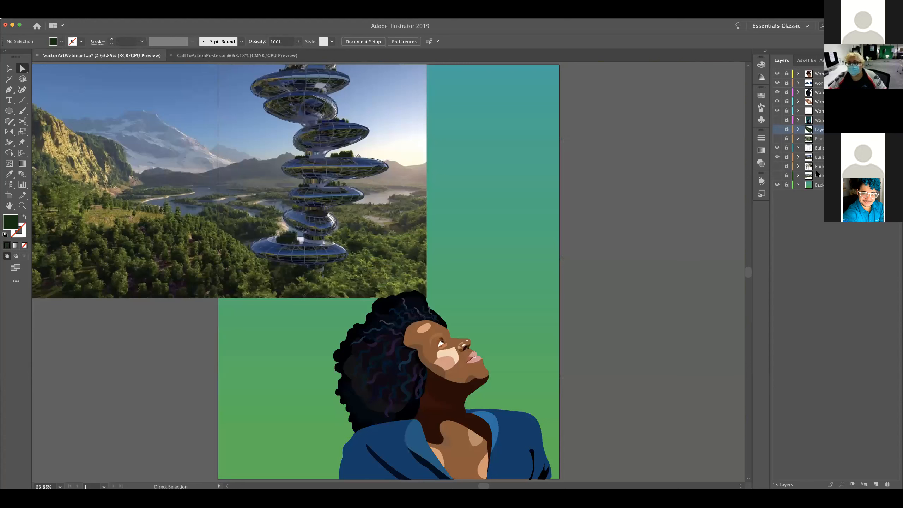
Hide the tower drawing and its photo, and show the illustrated pod building without its reference photo
left_click(781, 131)
left_click(778, 151)
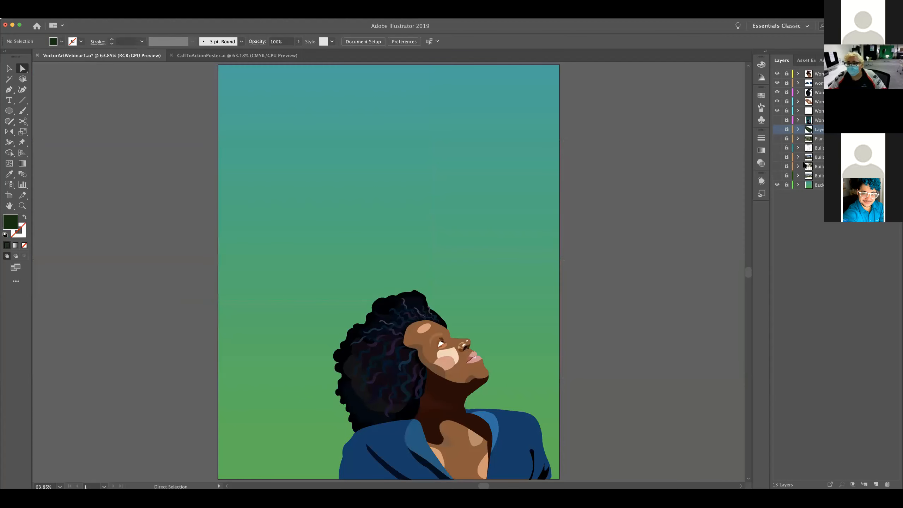
left_click(778, 176)
left_click(778, 175)
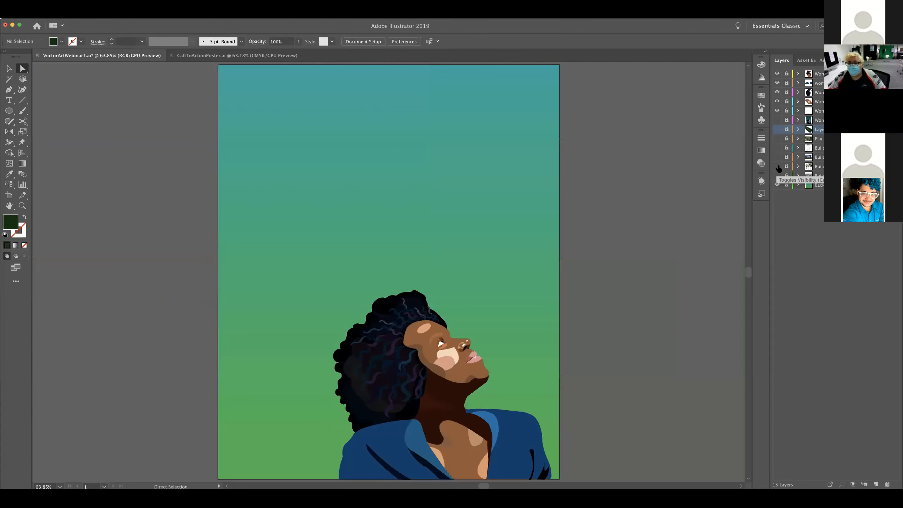
left_click(778, 166)
left_click(778, 157)
left_click(778, 157)
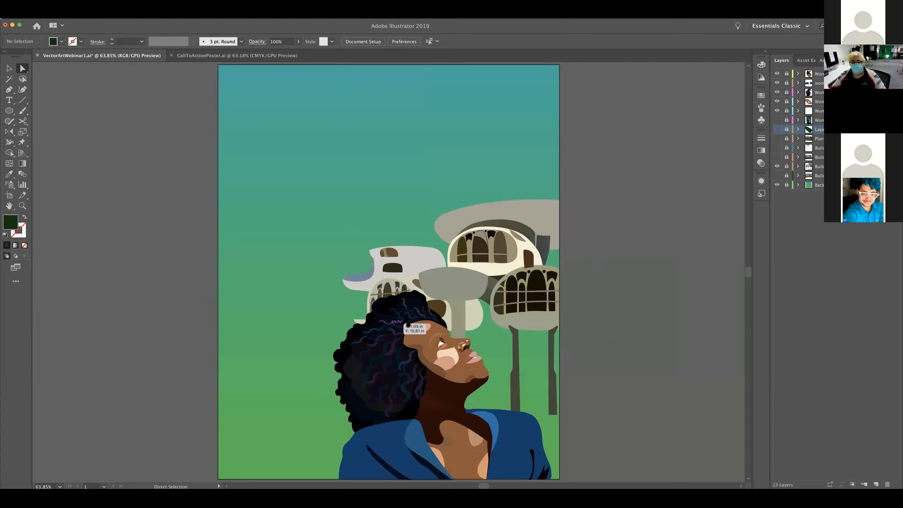
Unlock all of the woman's illustration layers, keeping her reference photo layer locked
key("v")
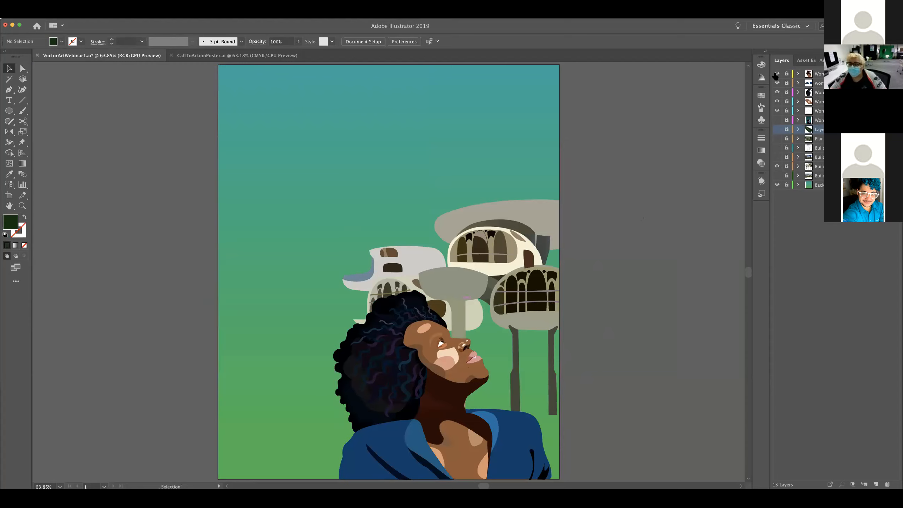
left_click(787, 74)
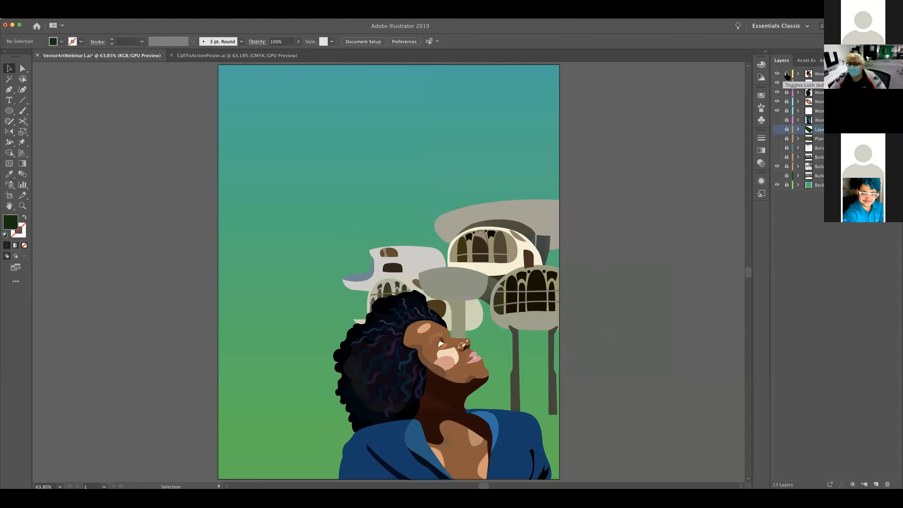
left_click(787, 83)
left_click_drag(787, 92, 786, 119)
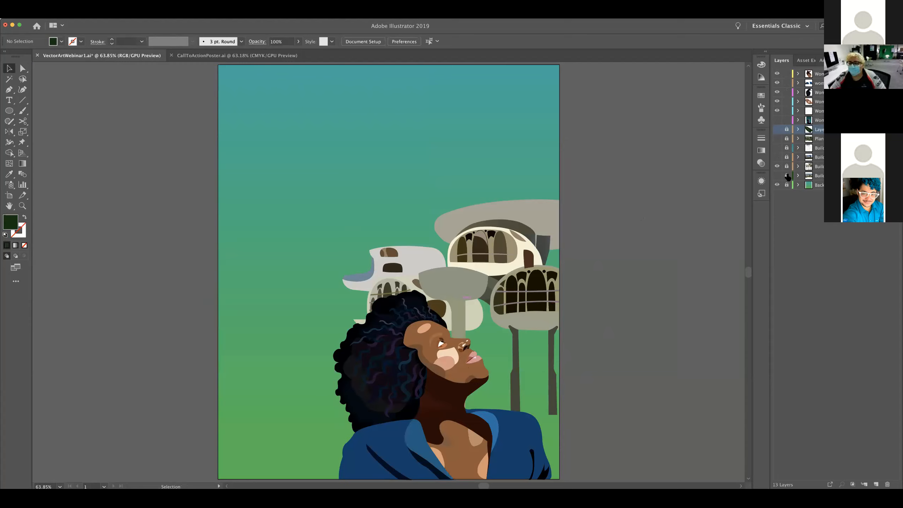
left_click(786, 121)
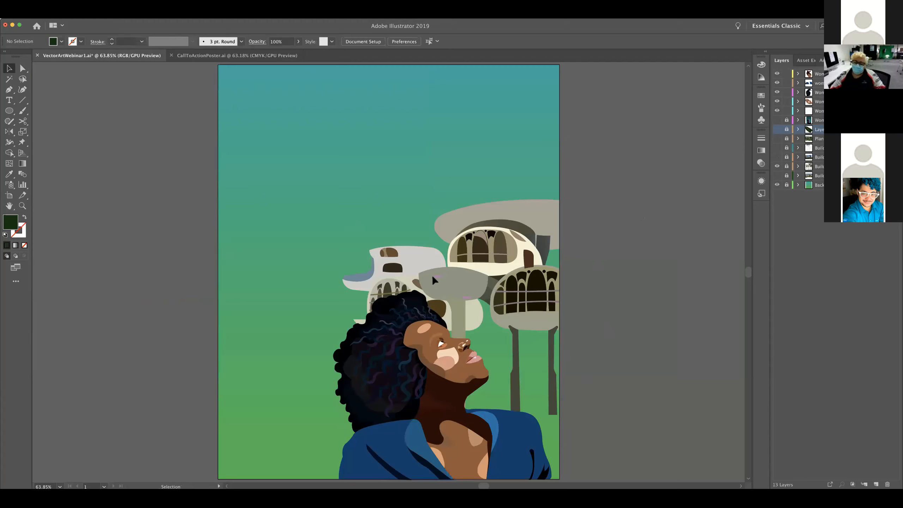
Reflect the woman's entire artwork across the vertical axis so she faces the opposite way, and deselect it
key("space")
left_click_drag(438, 290, 460, 212)
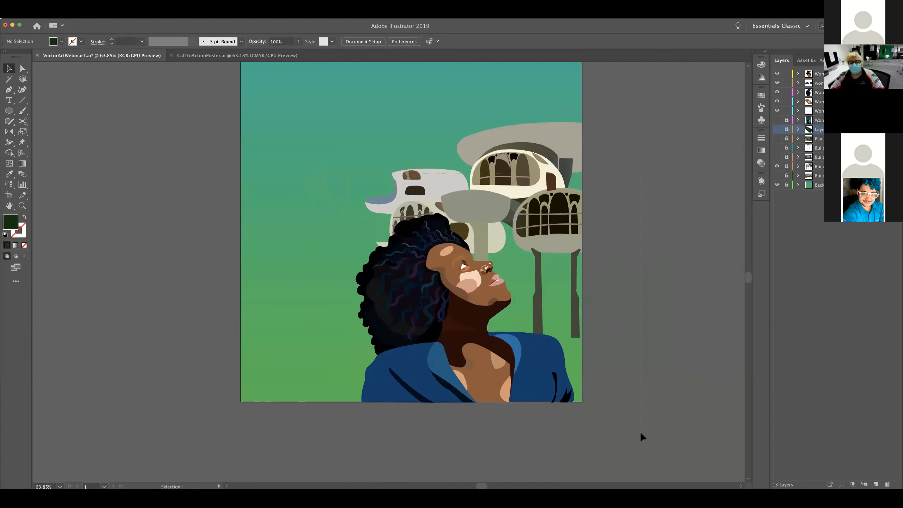
key("super+a")
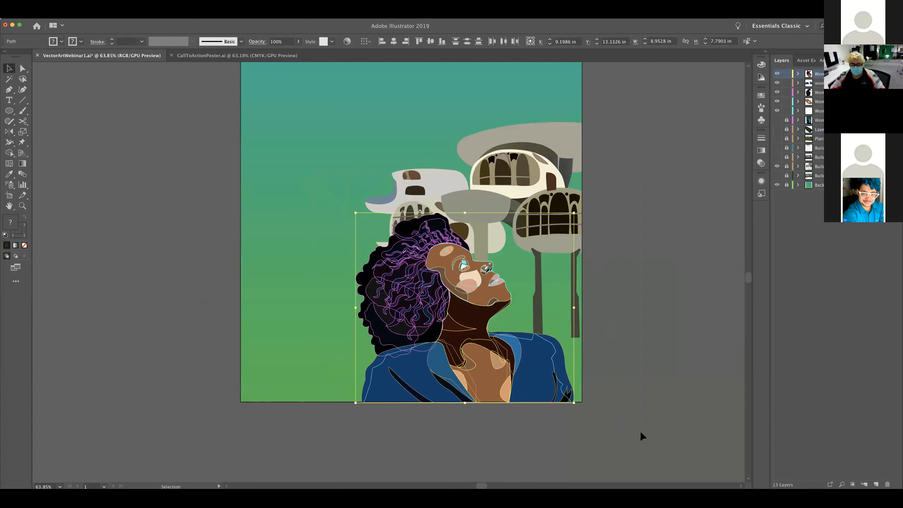
key("o")
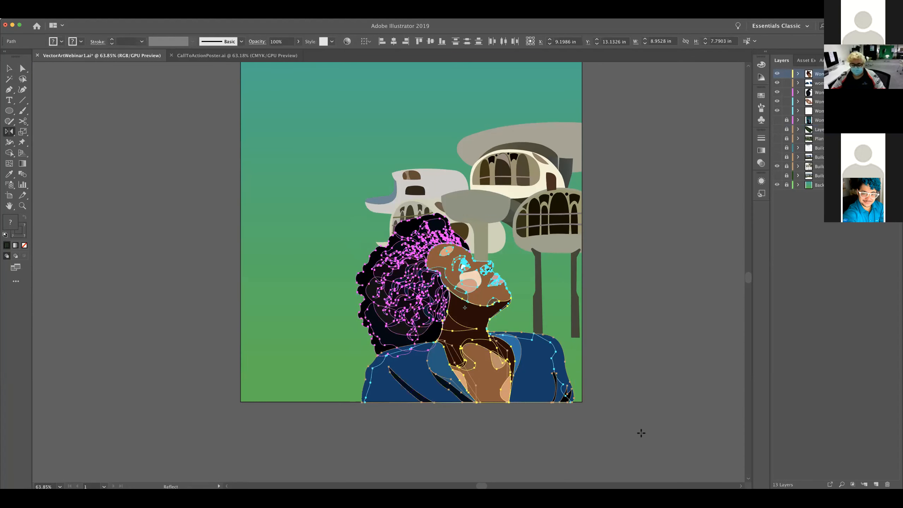
key("Return")
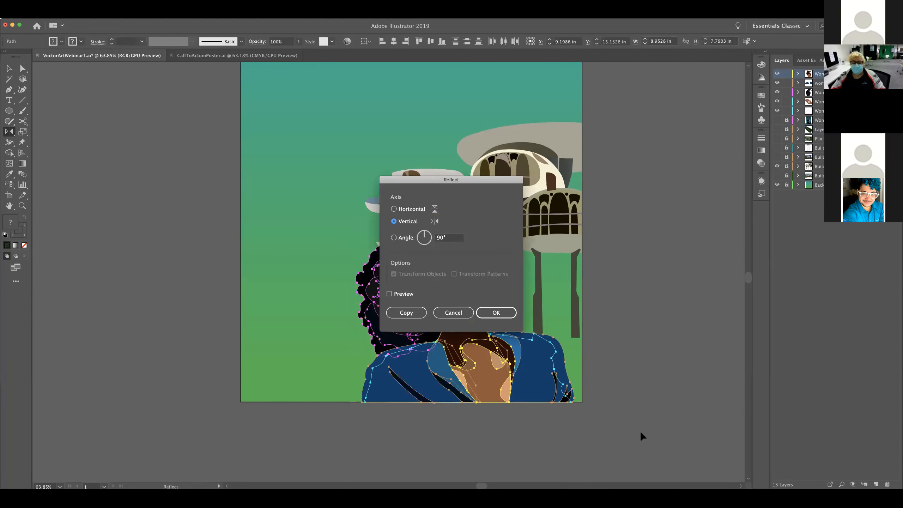
key("Return")
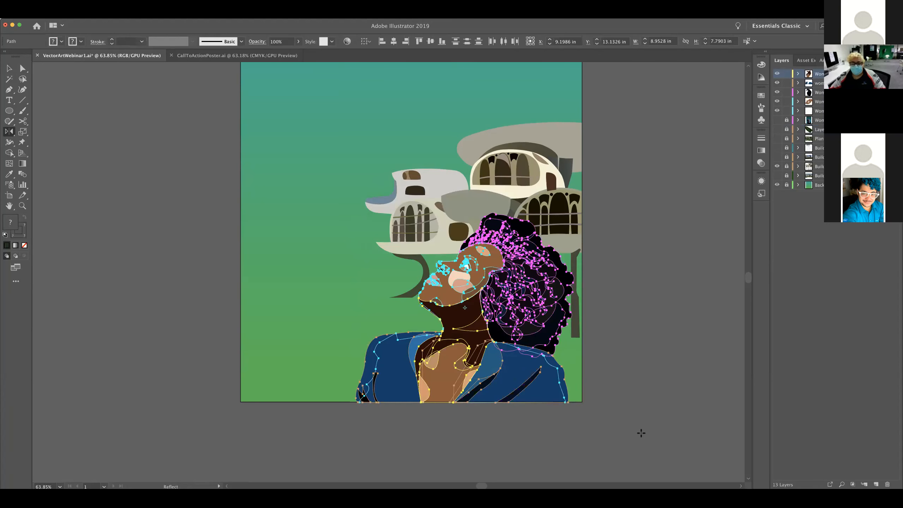
key("v")
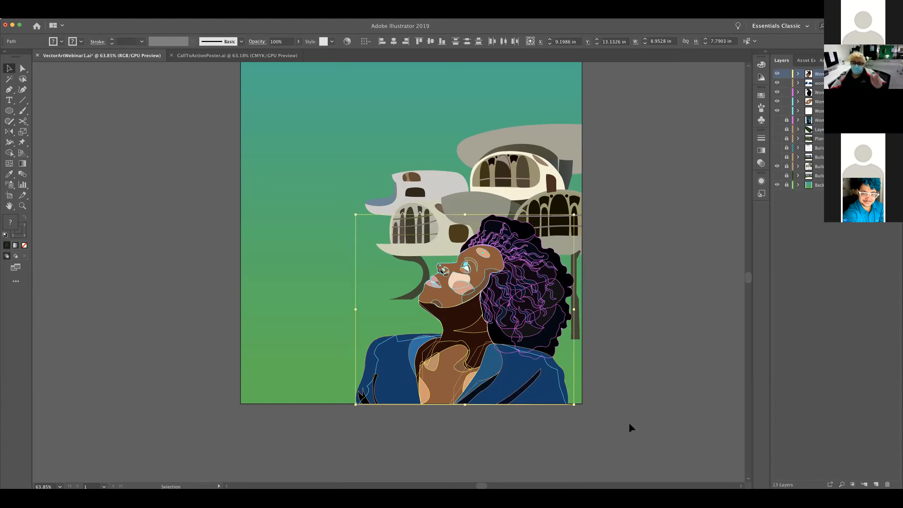
left_click(629, 422)
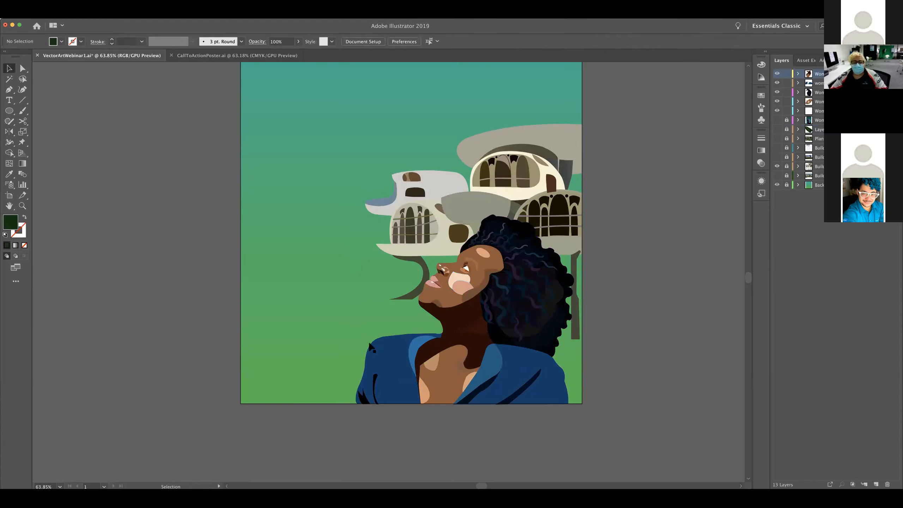
Fit the whole artboard in view and show the tower line drawing layer
key("space")
left_click_drag(581, 290, 562, 371)
left_click_drag(594, 332, 594, 330)
key("super+0")
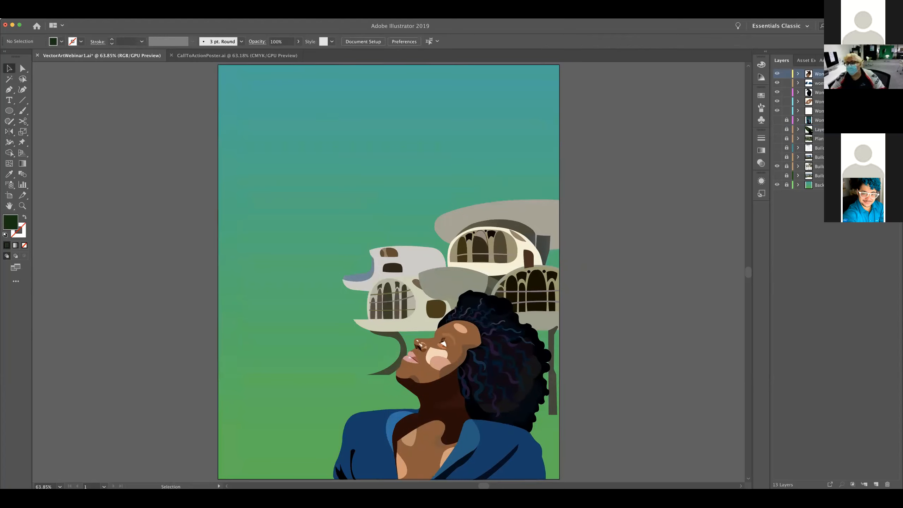
left_click(777, 149)
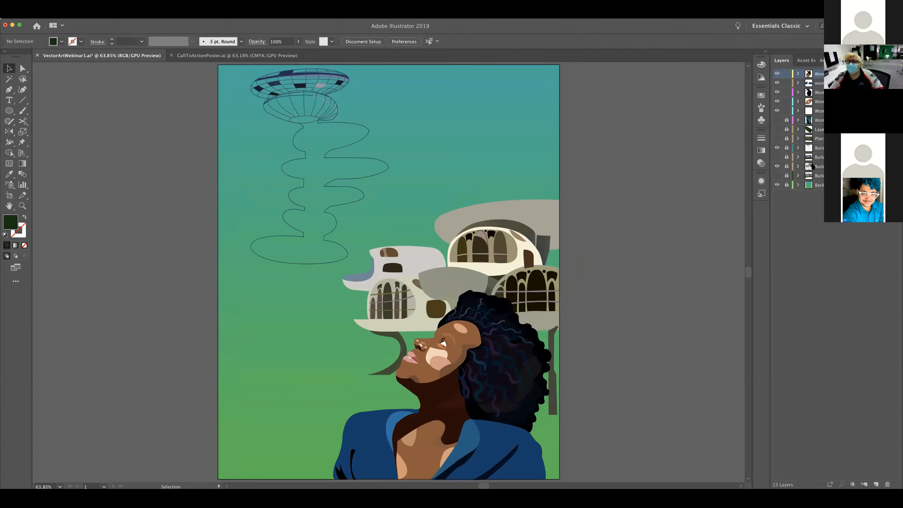
Show the pod building's reference photo behind the illustration, checking the forest photo over the composition and leaving it hidden
left_click(777, 139)
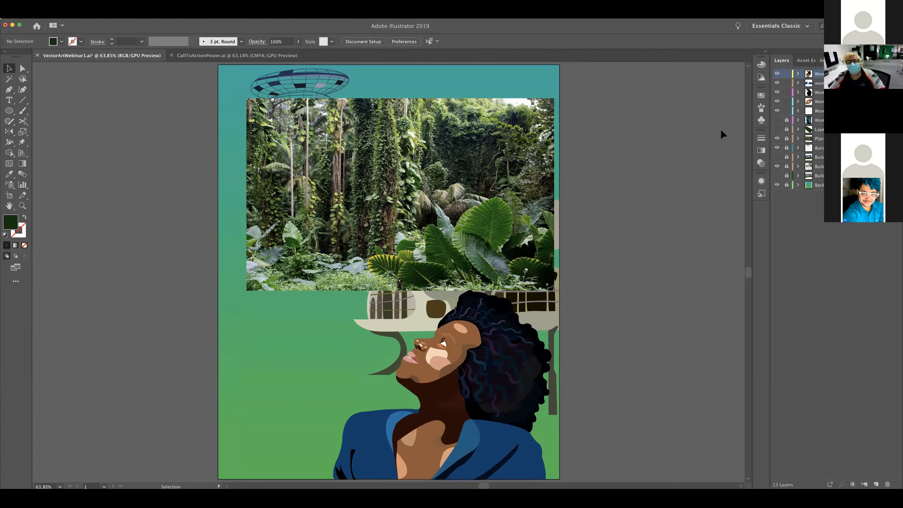
left_click(776, 158)
left_click(776, 158)
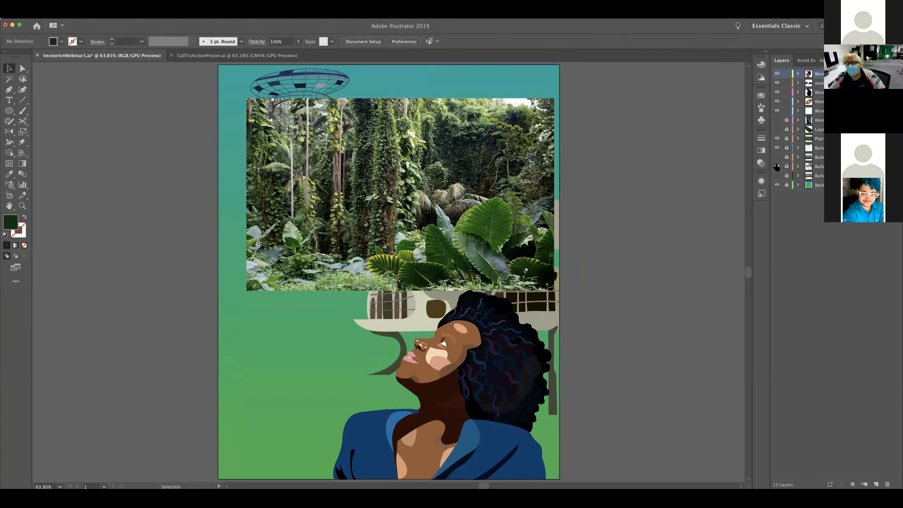
left_click(777, 139)
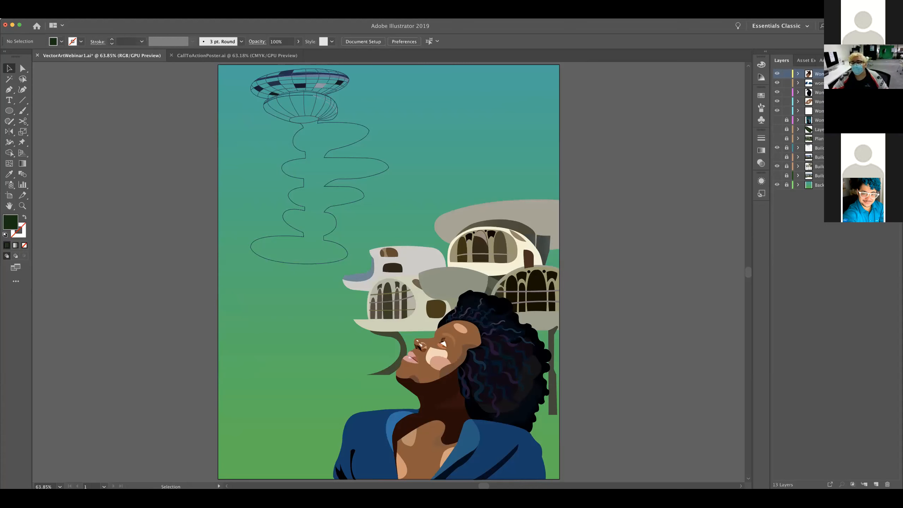
left_click(777, 176)
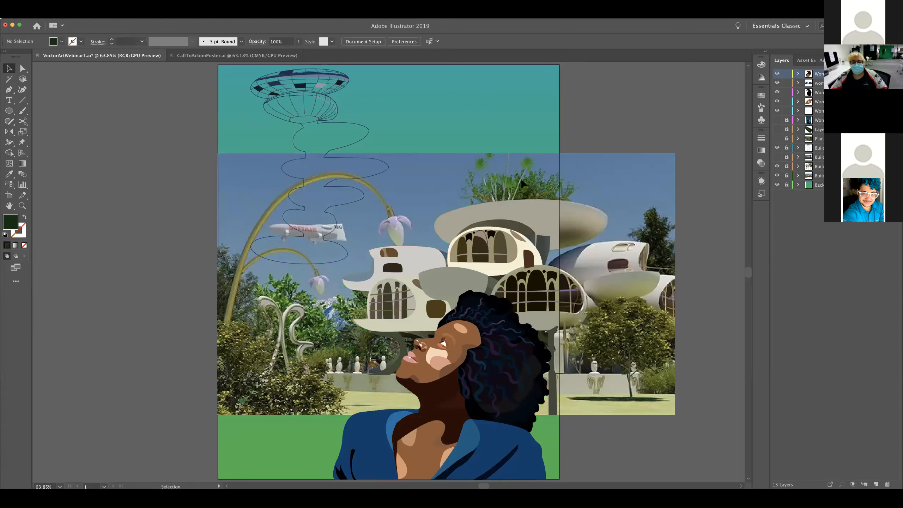
left_click(778, 138)
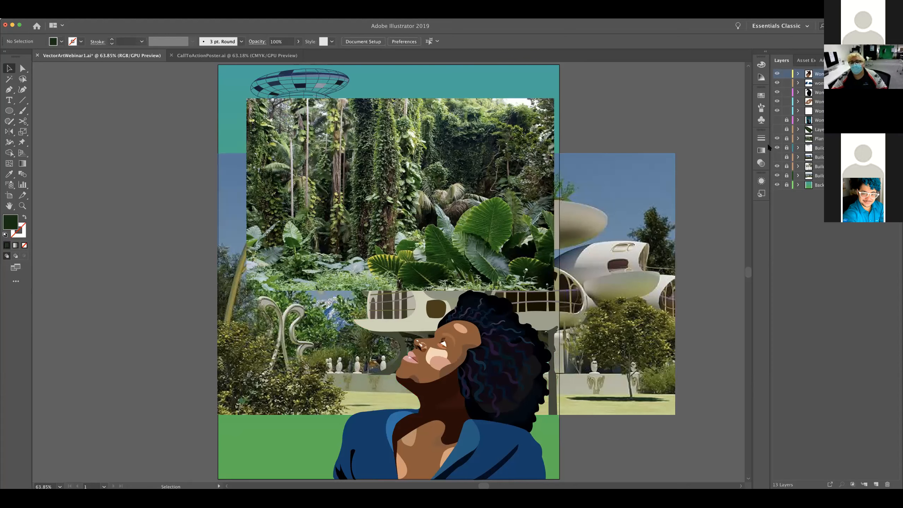
left_click(777, 138)
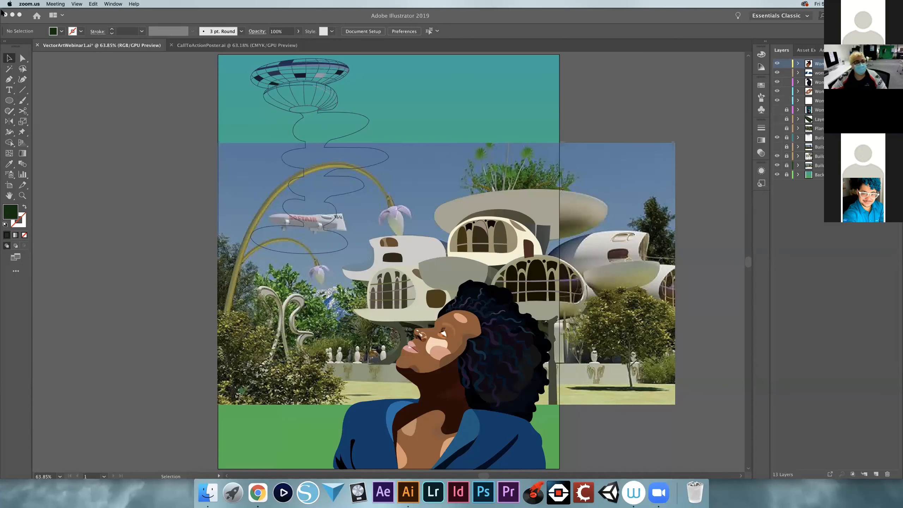
Switch to Chrome and search Google for "vertical garden" in a new tab
left_click(12, 15)
left_click(12, 15)
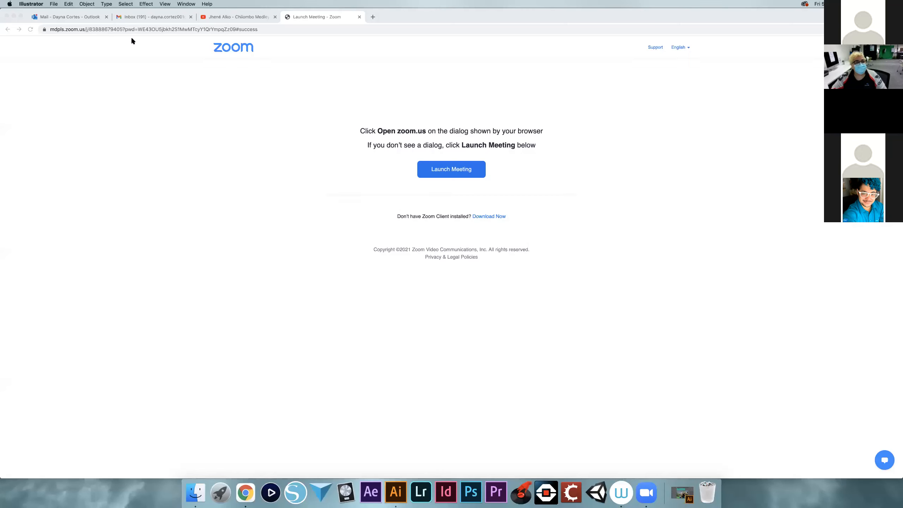
left_click(372, 17)
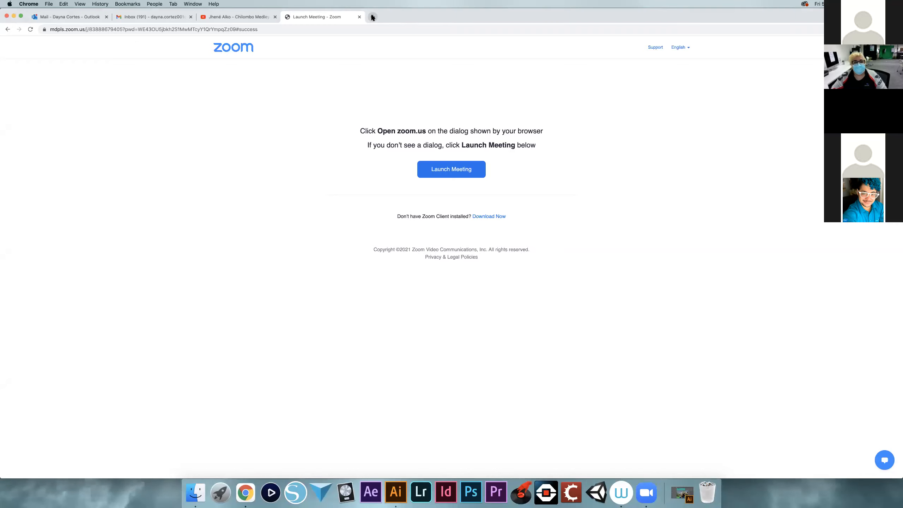
left_click(390, 147)
type("v")
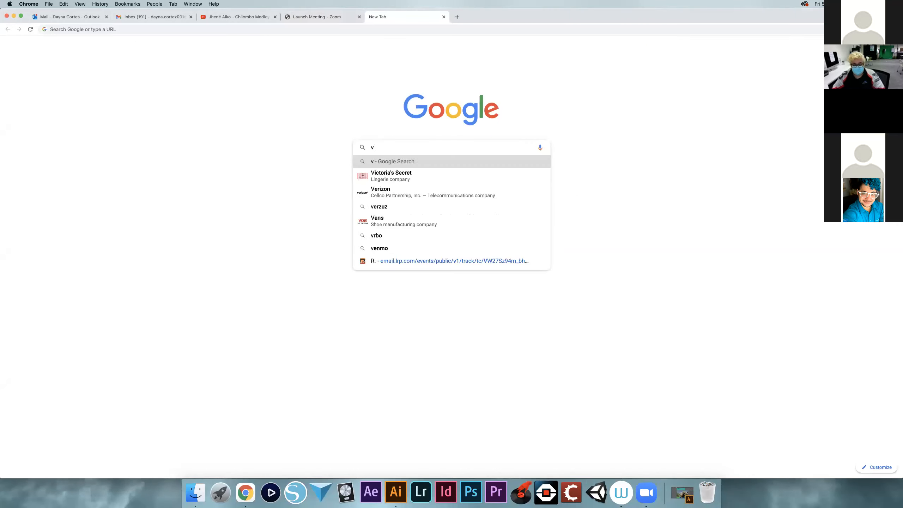
type("ertical g")
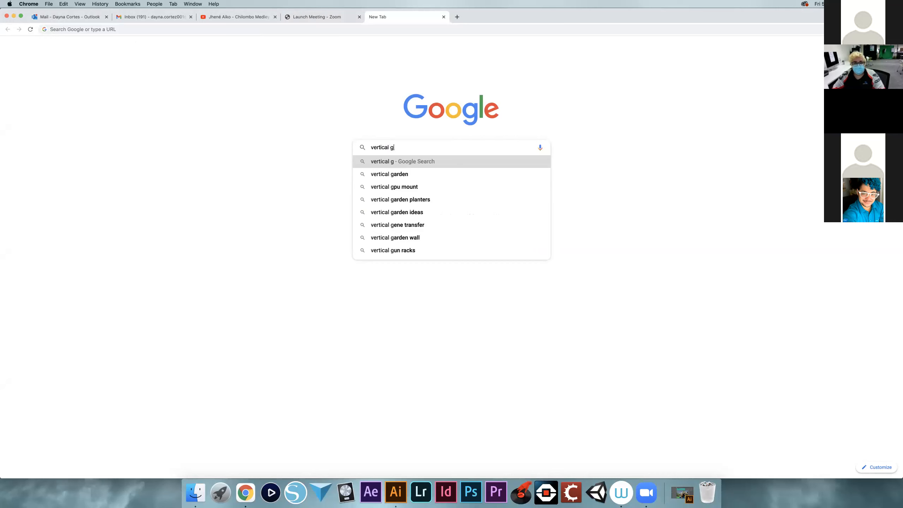
key("Down")
key("Return")
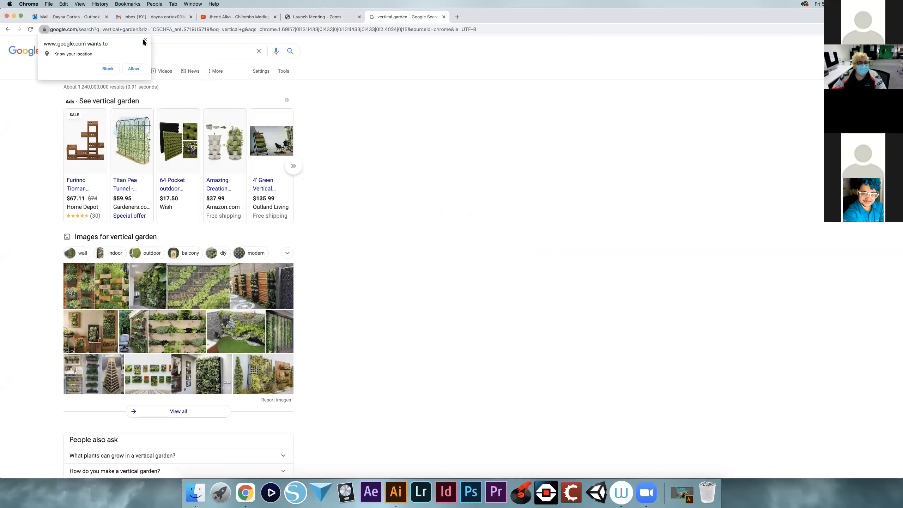
Dismiss the location request and look through the image results for vertical gardens
left_click(144, 39)
left_click(134, 71)
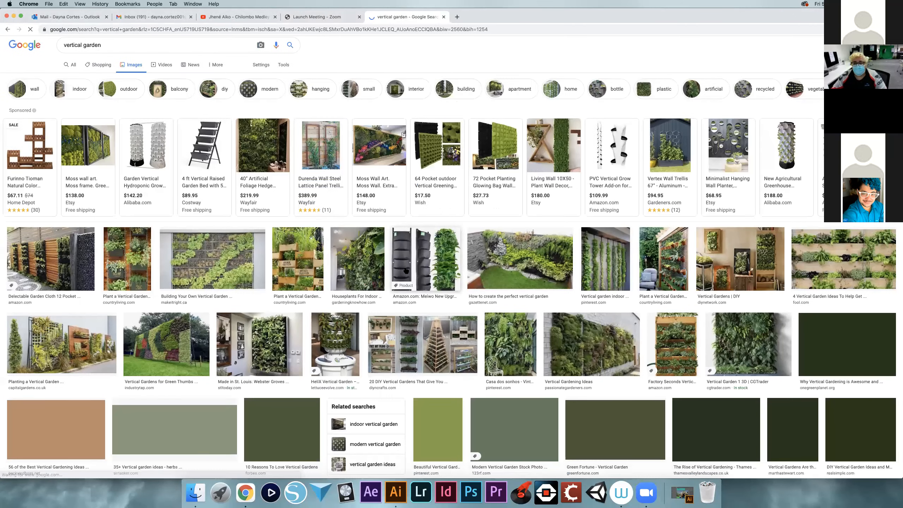
scroll(631, 262, "down", 3)
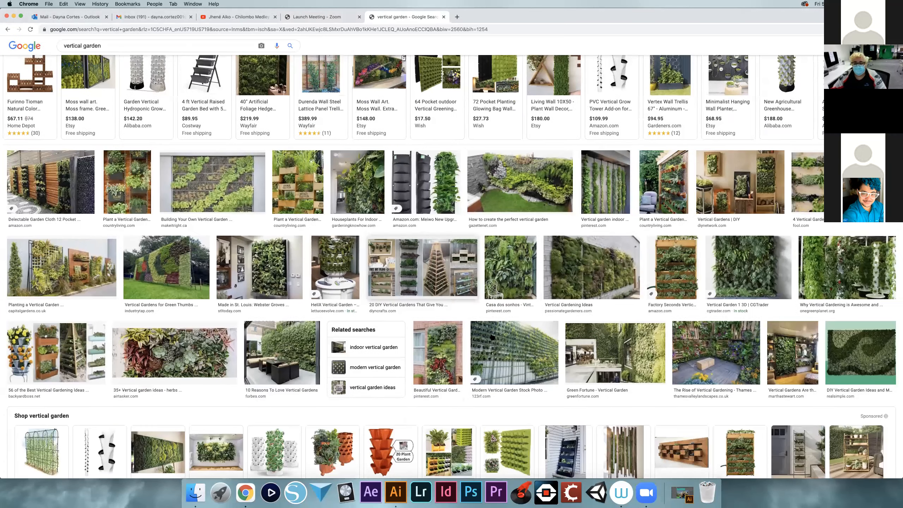
scroll(345, 342, "down", 3)
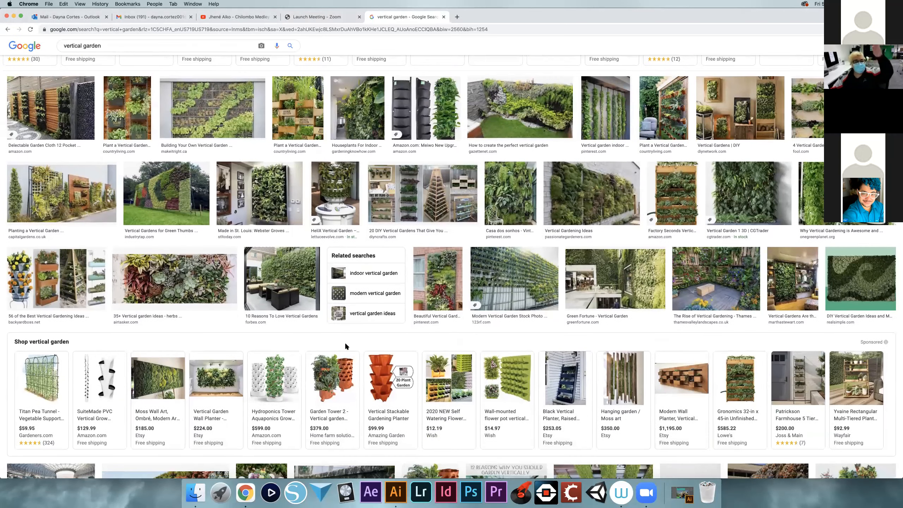
scroll(332, 329, "up", 6)
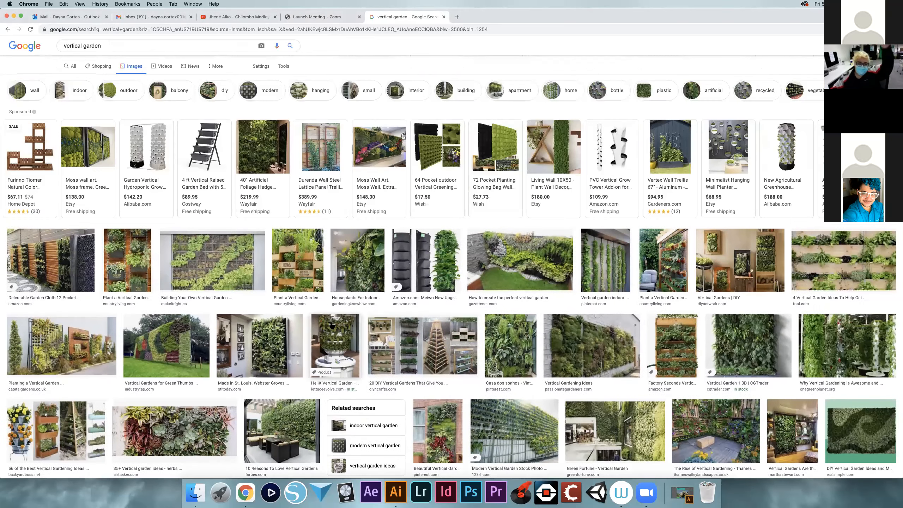
Refine the image search to "vertical garden building"
left_click(125, 51)
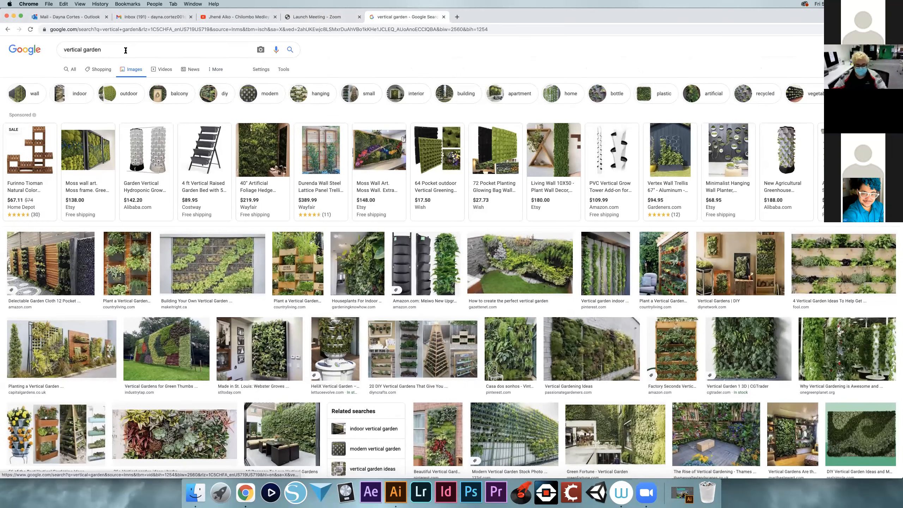
type("bui")
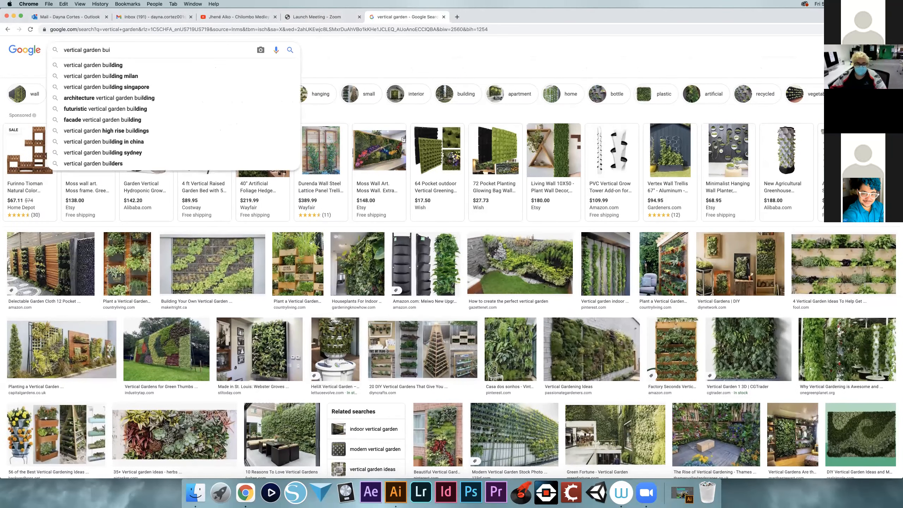
key("Down")
key("Return")
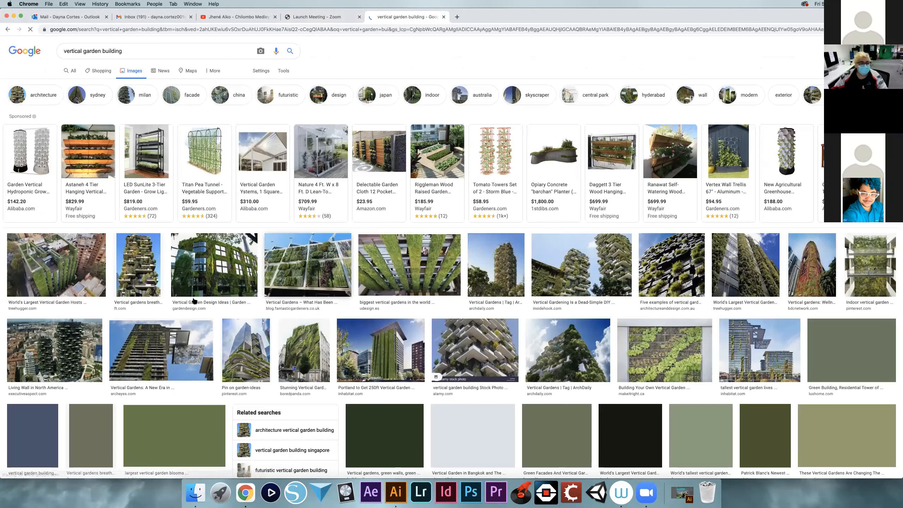
Preview the Financial Times tower with planted balconies and the Vertical Garden in Bangkok image, browsing the surrounding results
left_click(146, 270)
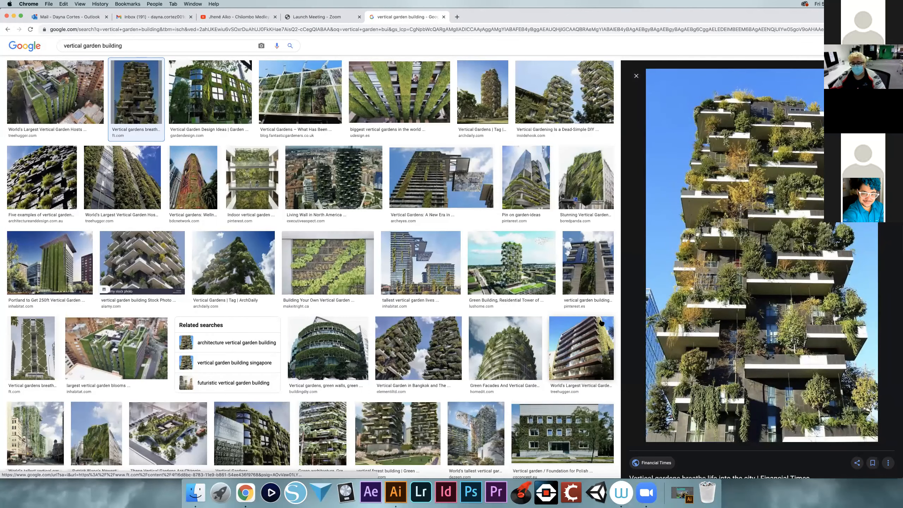
scroll(459, 272, "down", 1)
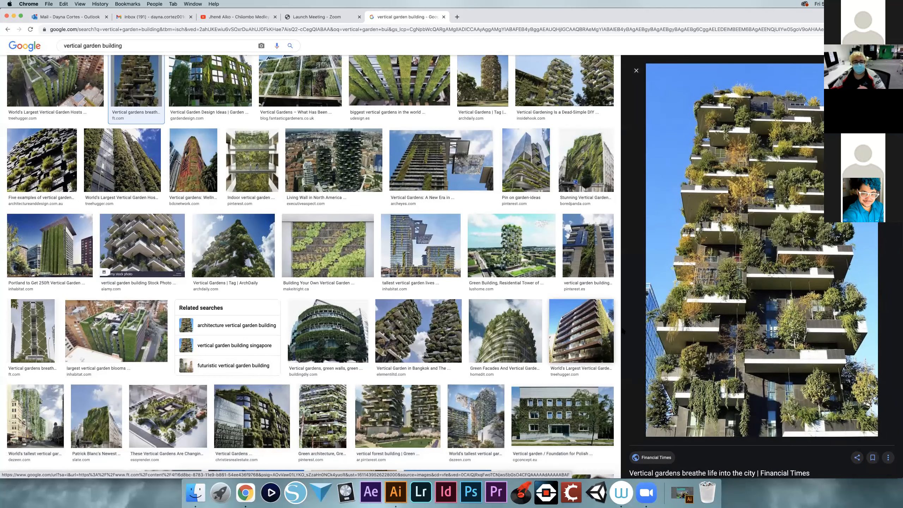
scroll(428, 252, "down", 4)
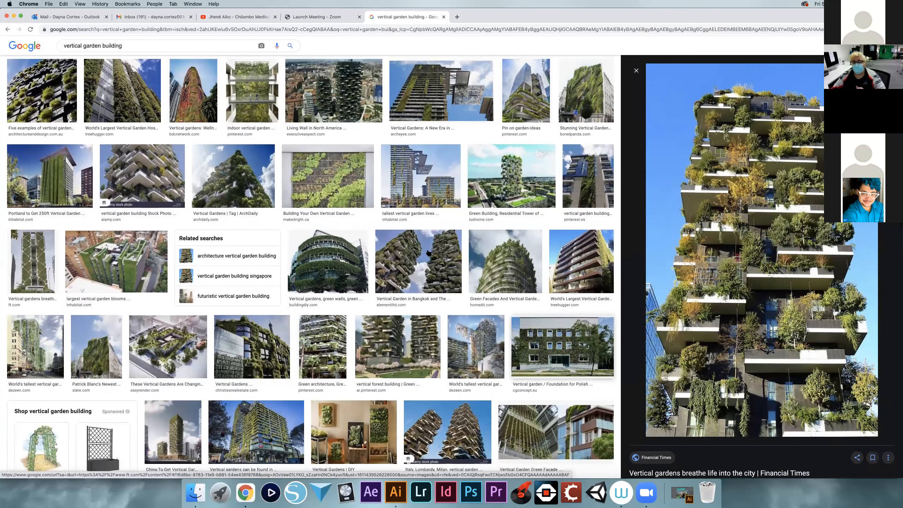
left_click(446, 299)
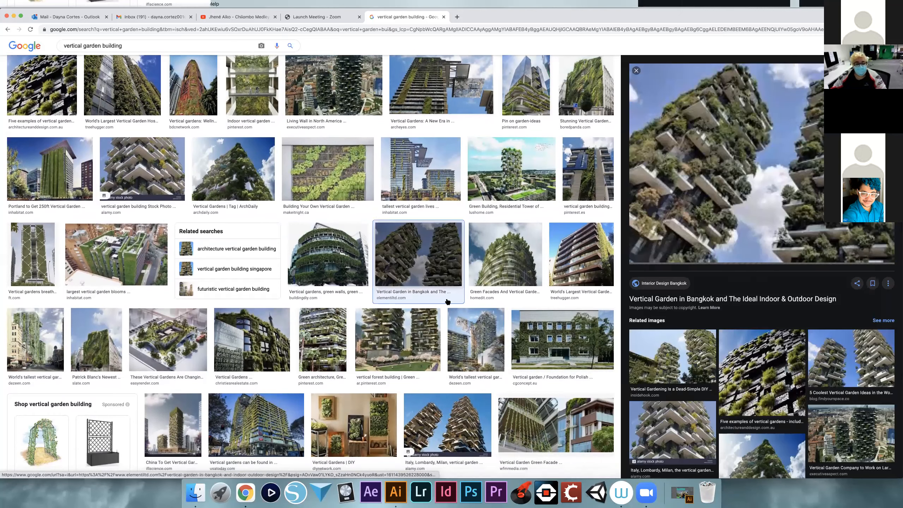
scroll(446, 300, "down", 5)
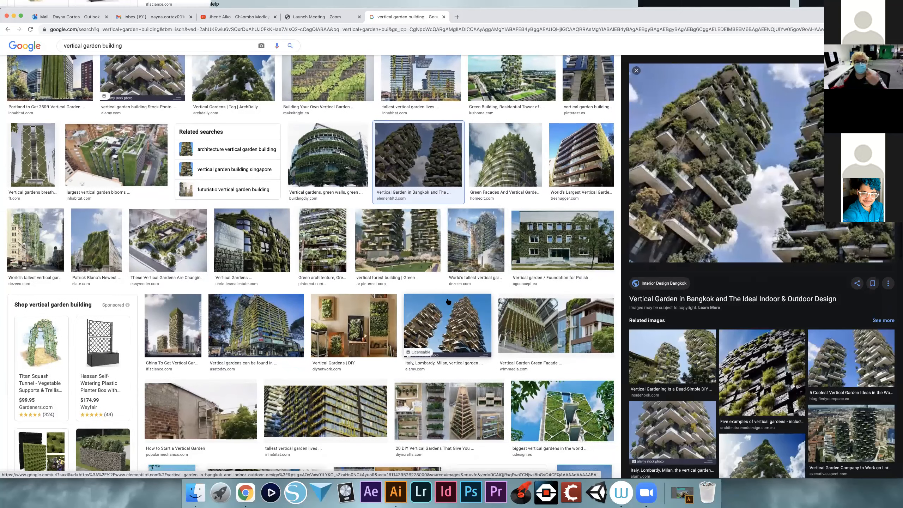
scroll(448, 301, "down", 1)
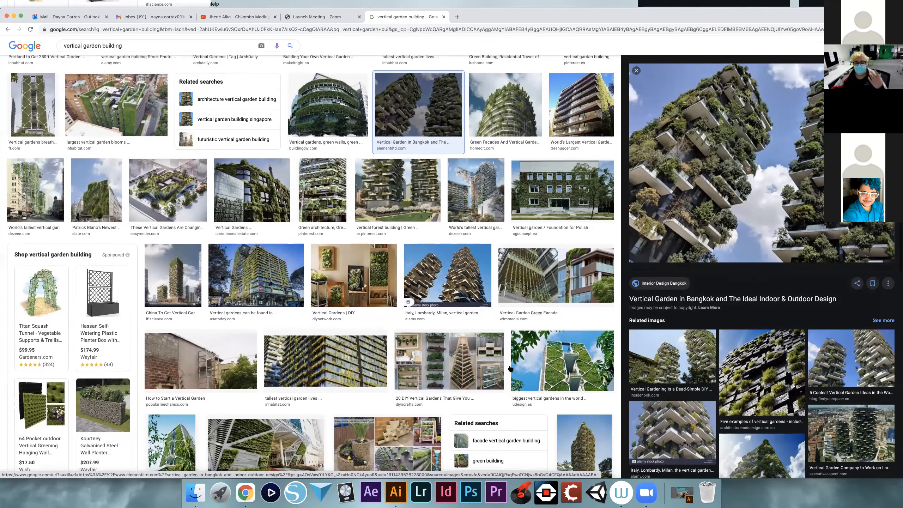
scroll(510, 368, "down", 2)
left_click(466, 372)
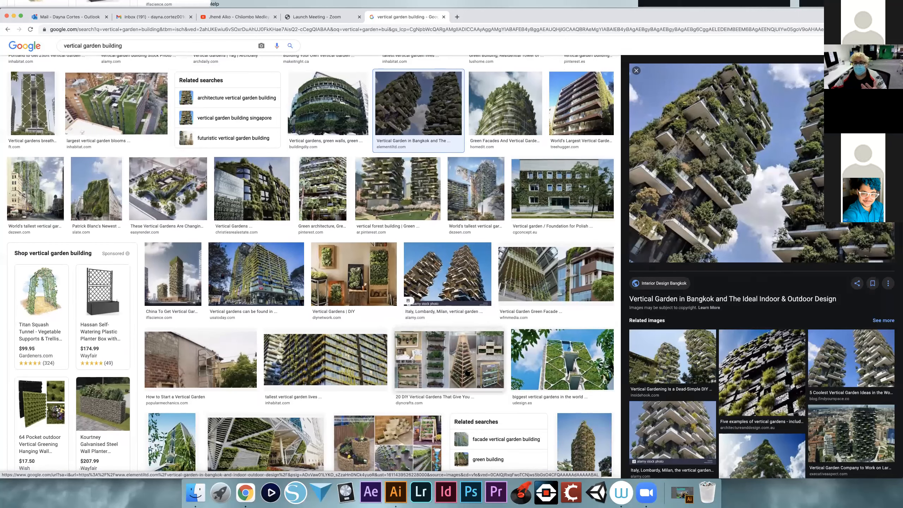
Preview the UDesign vertical garden image and its related Singapore Tree House photo, and examine more plant-covered building examples
left_click(545, 362)
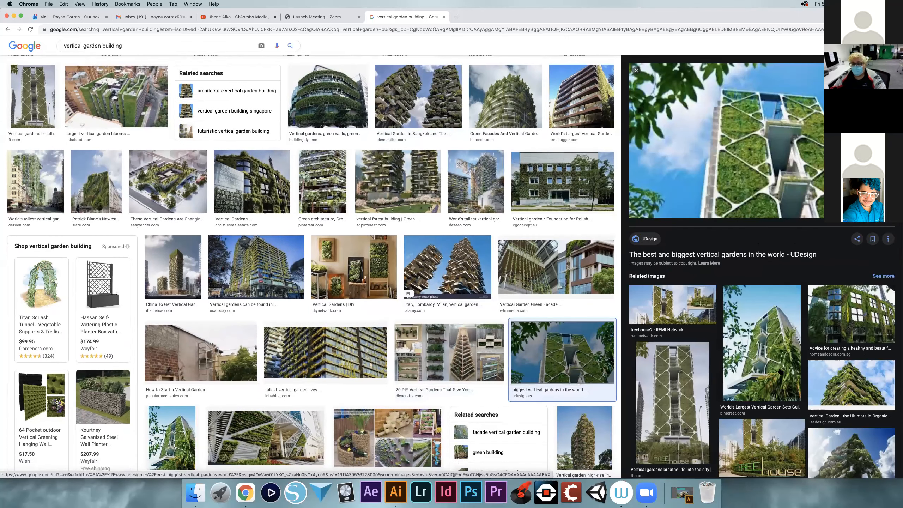
left_click(779, 371)
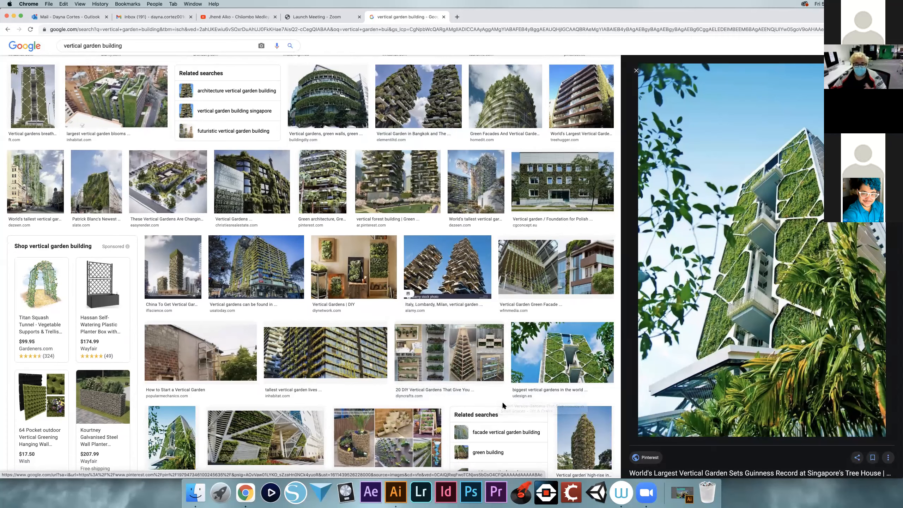
scroll(451, 373, "down", 3)
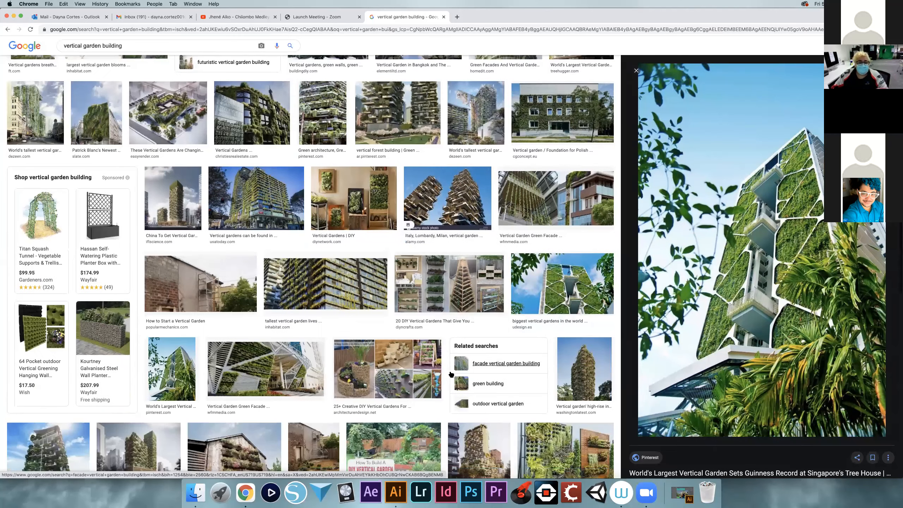
scroll(450, 375, "down", 2)
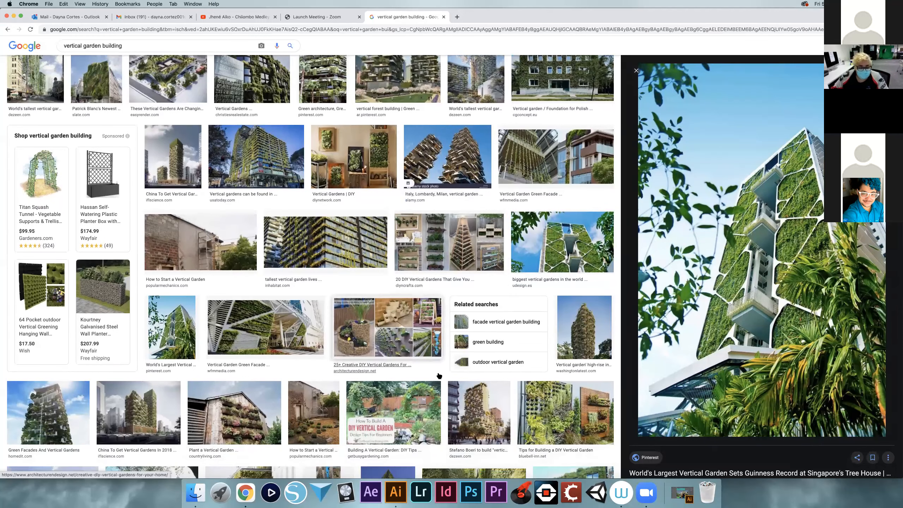
scroll(436, 370, "down", 2)
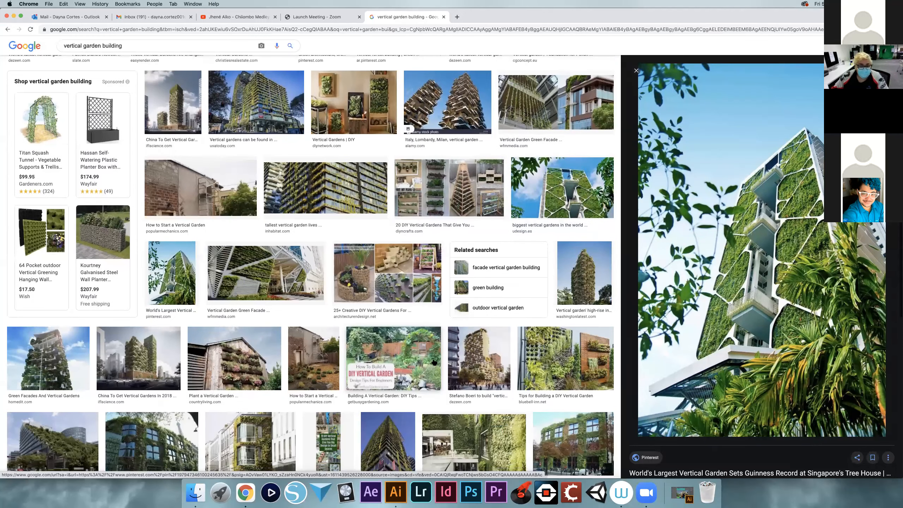
scroll(434, 363, "down", 2)
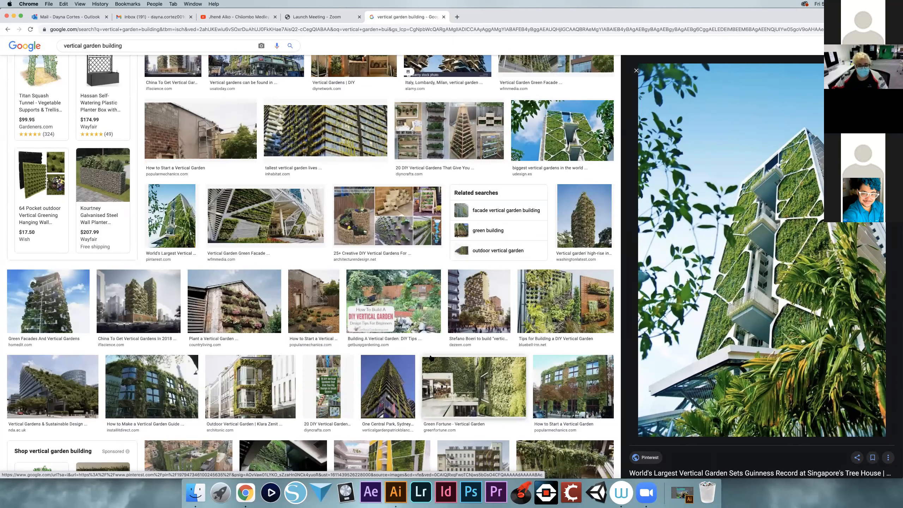
scroll(433, 354, "down", 2)
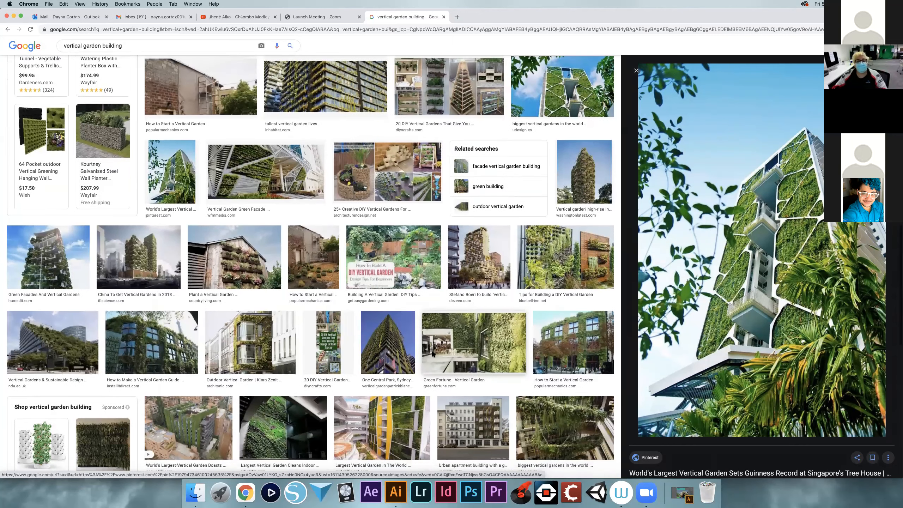
scroll(433, 354, "down", 2)
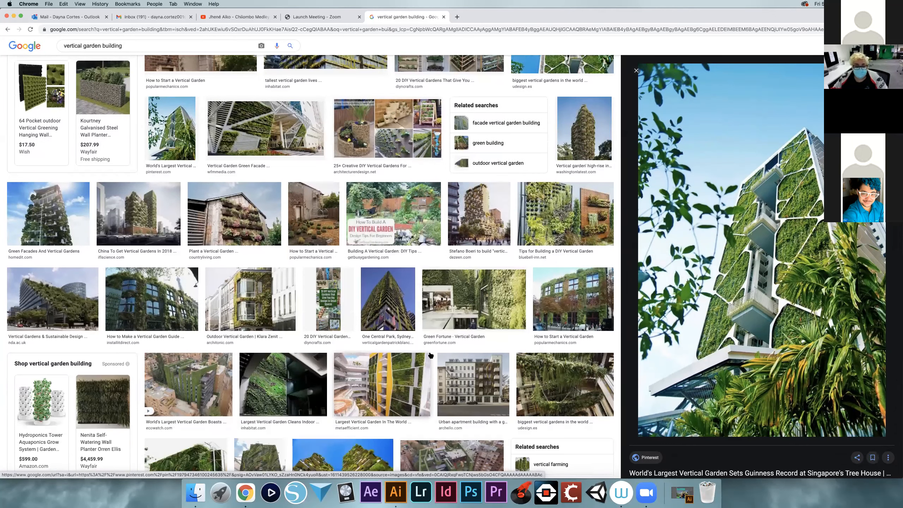